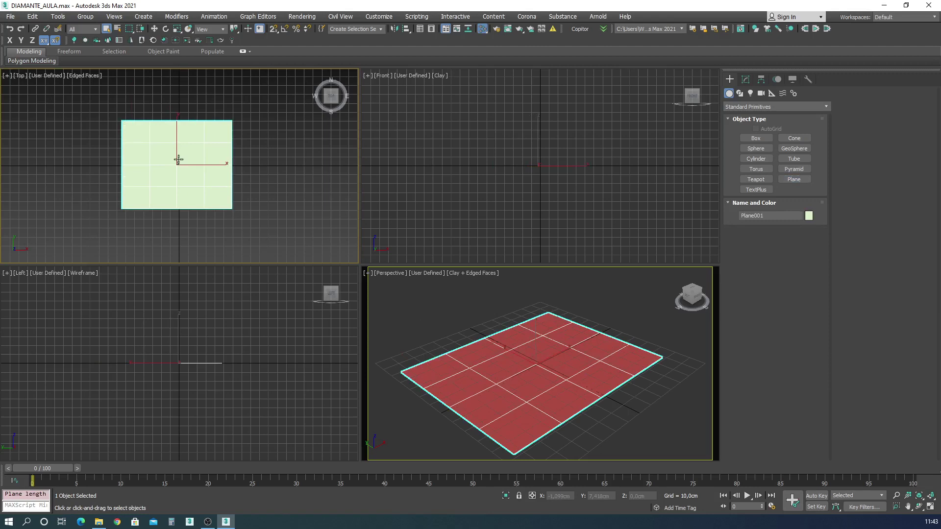
- Load REF_DIAMANTE.png as the image of the Corona bitmap Map #1 feeding the plane material's diffuse color
{"action": "key", "text": "alt+w"}
{"action": "key", "text": "m"}
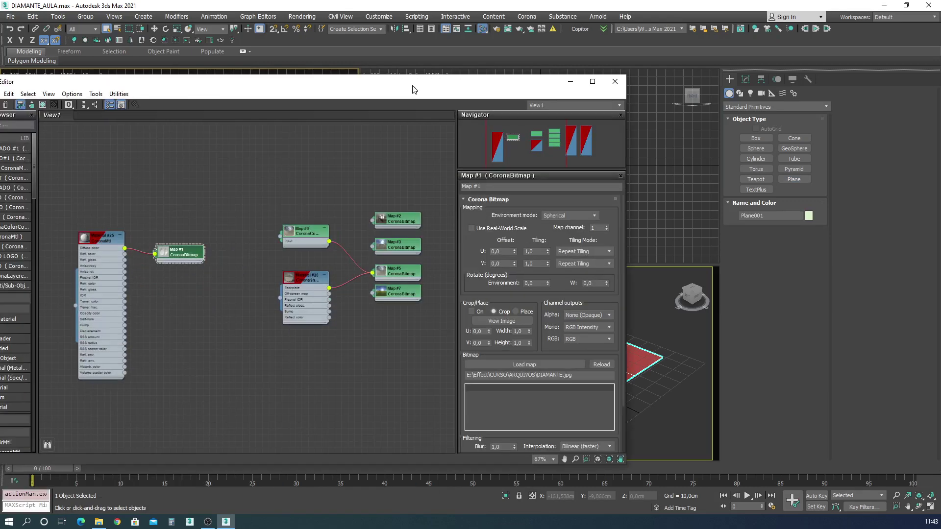
{"action": "left_click", "coordinate": [532, 366]}
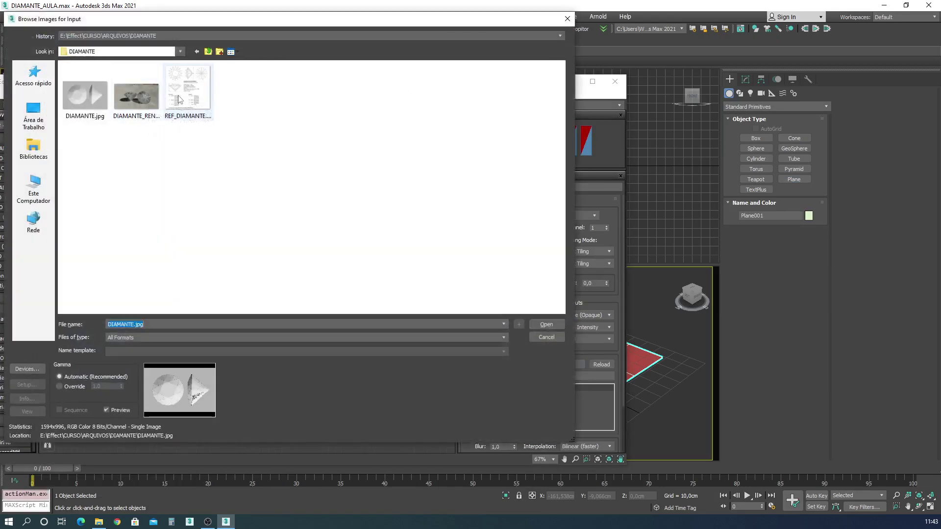
{"action": "left_click", "coordinate": [180, 99]}
{"action": "left_click", "coordinate": [546, 325]}
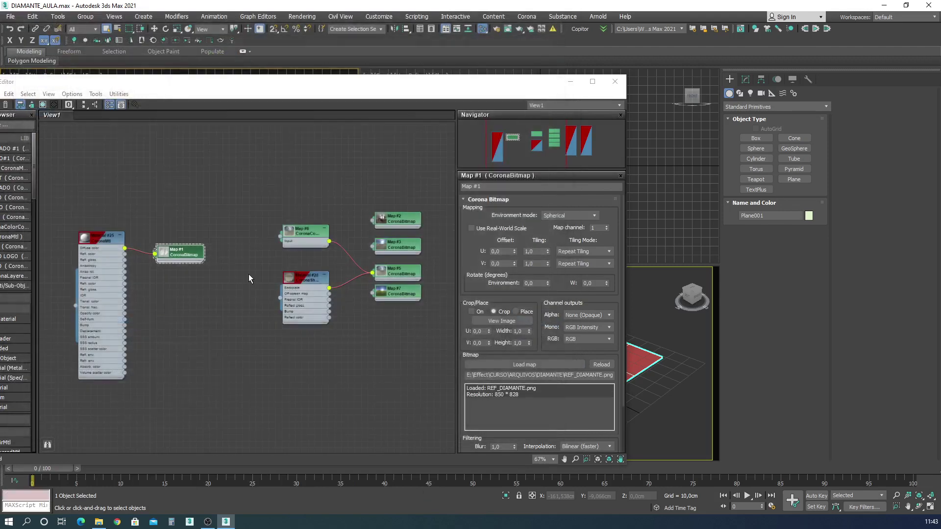
{"action": "key", "text": "m"}
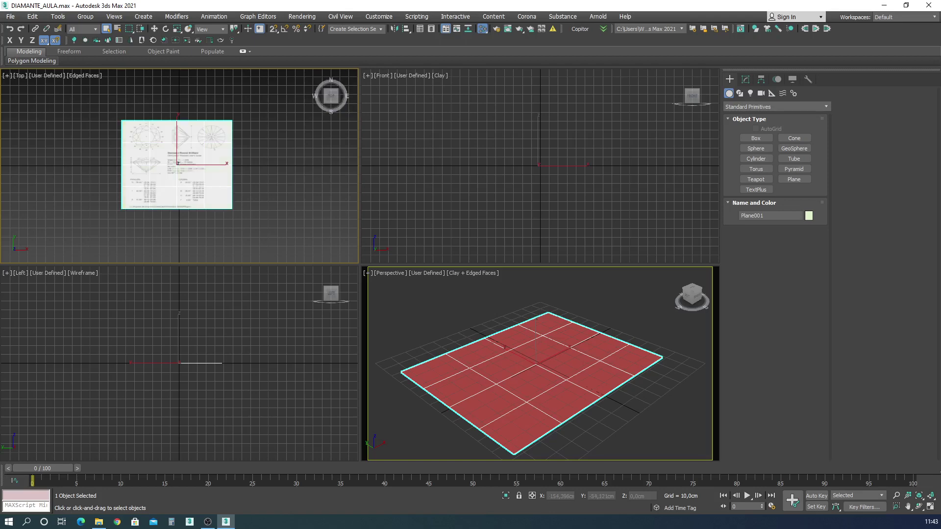
- Enlarge the Top view to full size and add a UVW Map modifier to the reference plane
{"action": "scroll", "coordinate": [147, 142], "scroll_direction": "up", "scroll_amount": 5}
{"action": "left_click", "coordinate": [931, 508]}
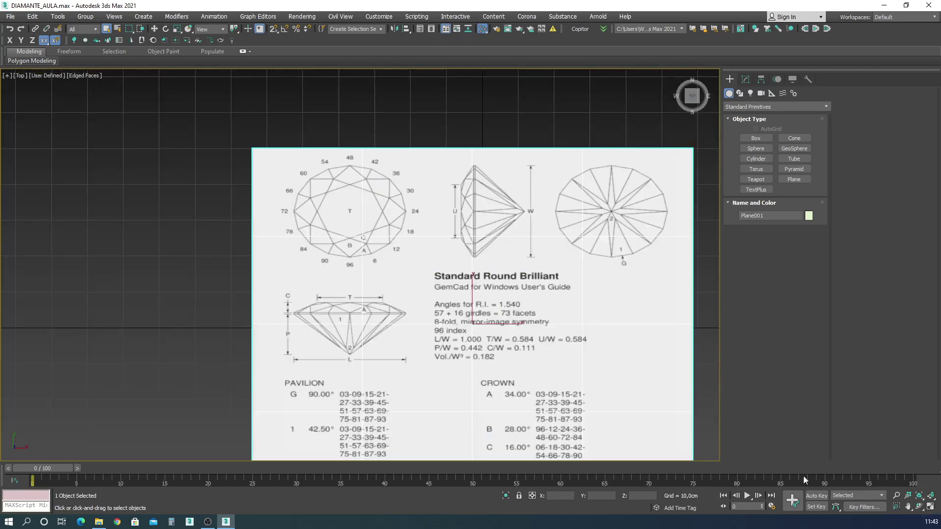
{"action": "left_click", "coordinate": [745, 79]}
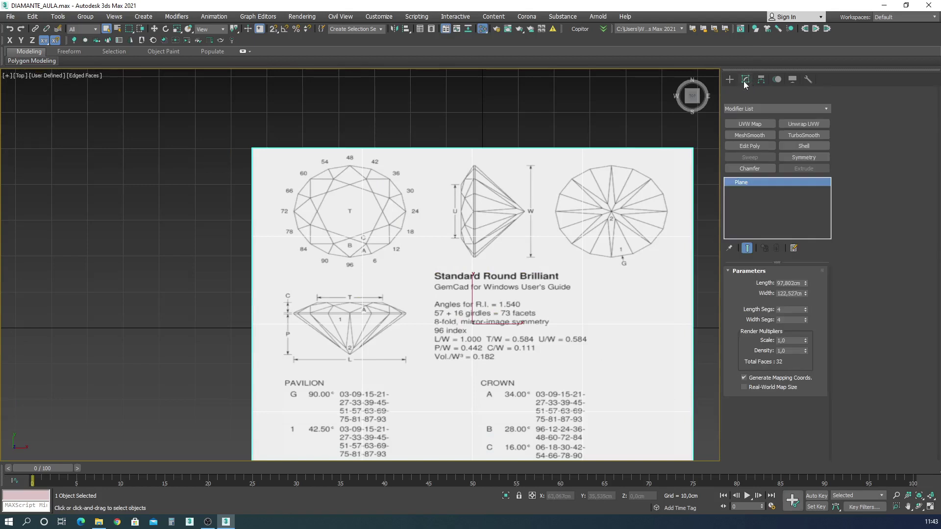
{"action": "left_click", "coordinate": [750, 124]}
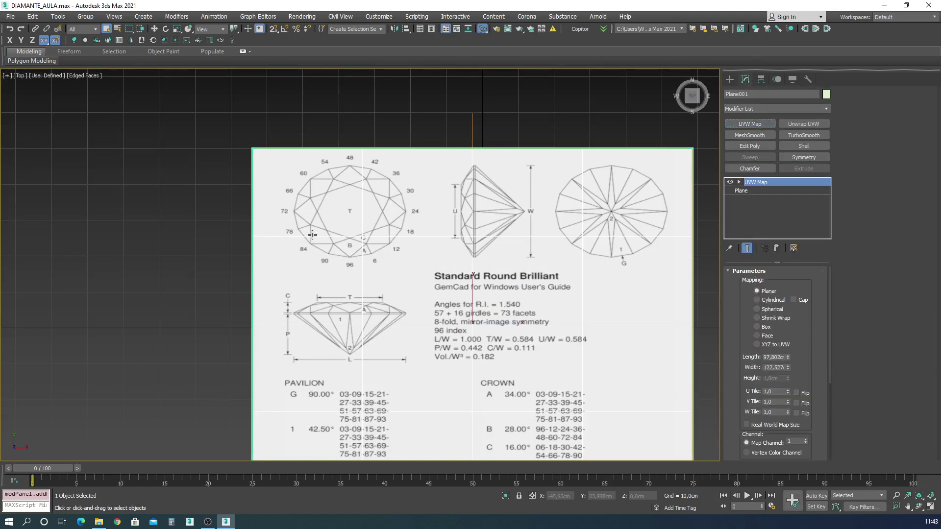
- Set the planar UVW mapping's length and width both to 100 cm
{"action": "scroll", "coordinate": [336, 179], "scroll_direction": "up", "scroll_amount": 3}
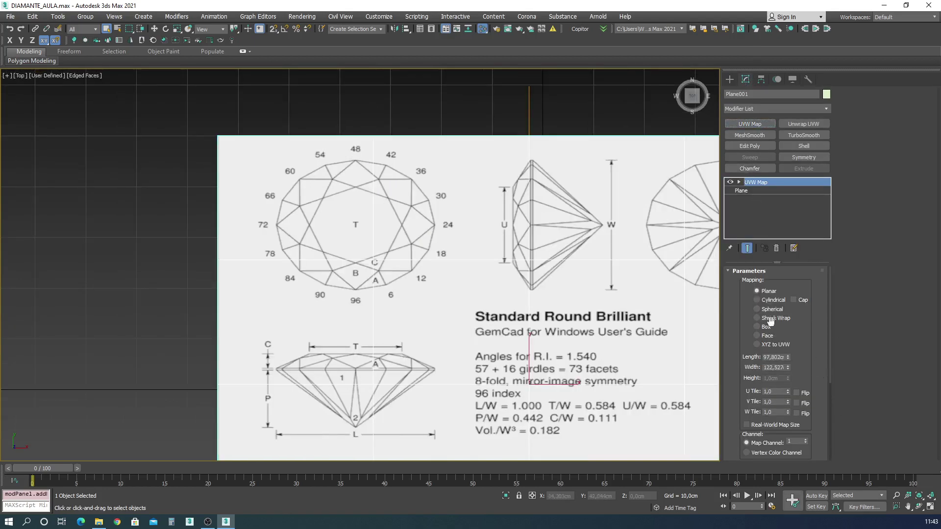
{"action": "left_click_drag", "start_coordinate": [788, 367], "coordinate": [790, 365]}
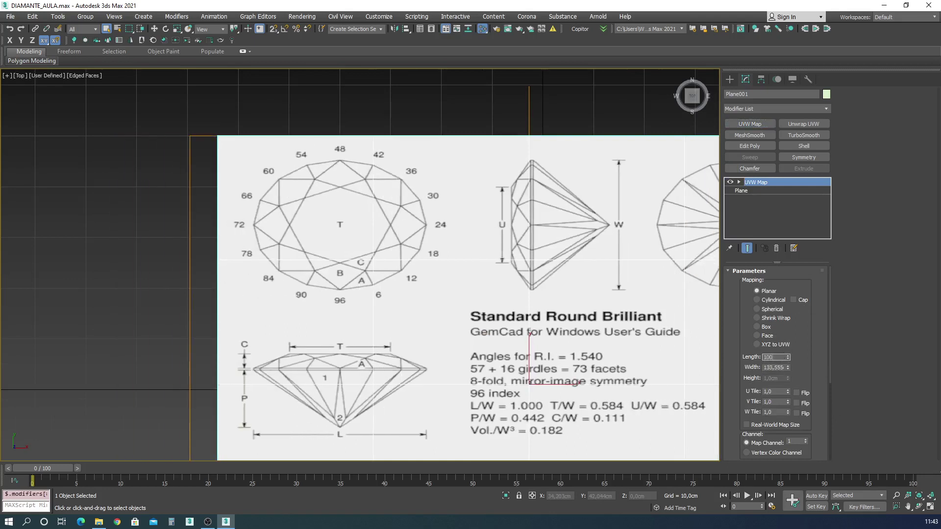
{"action": "key", "text": "Tab"}
{"action": "type", "text": "100"}
{"action": "key", "text": "Tab"}
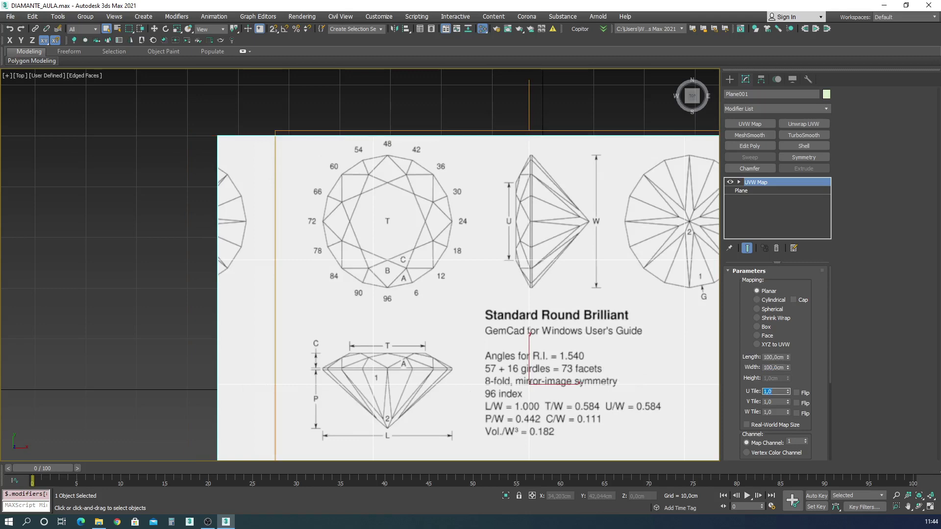
- Bitmap-fit the UVW mapping to REF_DIAMANTE.png so it takes on the image's proportions
{"action": "scroll", "coordinate": [819, 336], "scroll_direction": "down", "scroll_amount": 3}
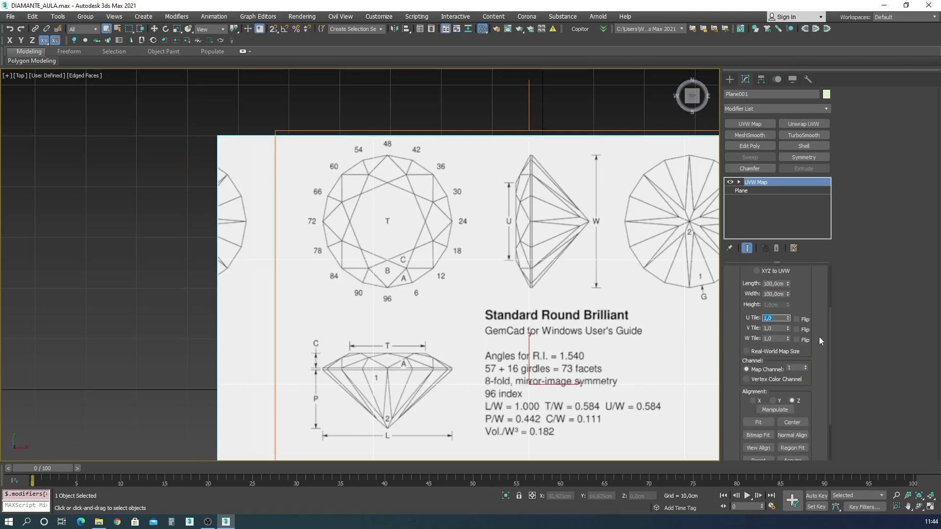
{"action": "left_click", "coordinate": [758, 436]}
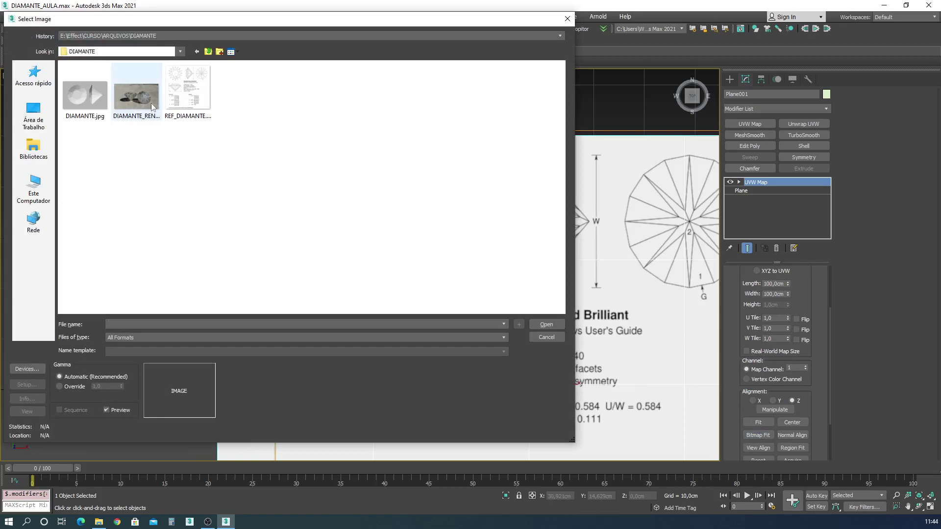
{"action": "left_click", "coordinate": [187, 94]}
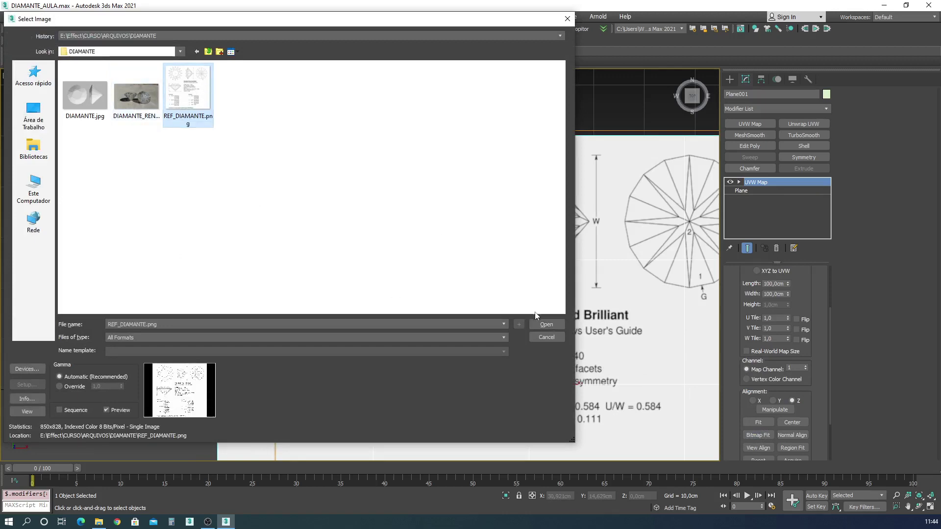
{"action": "left_click", "coordinate": [546, 324]}
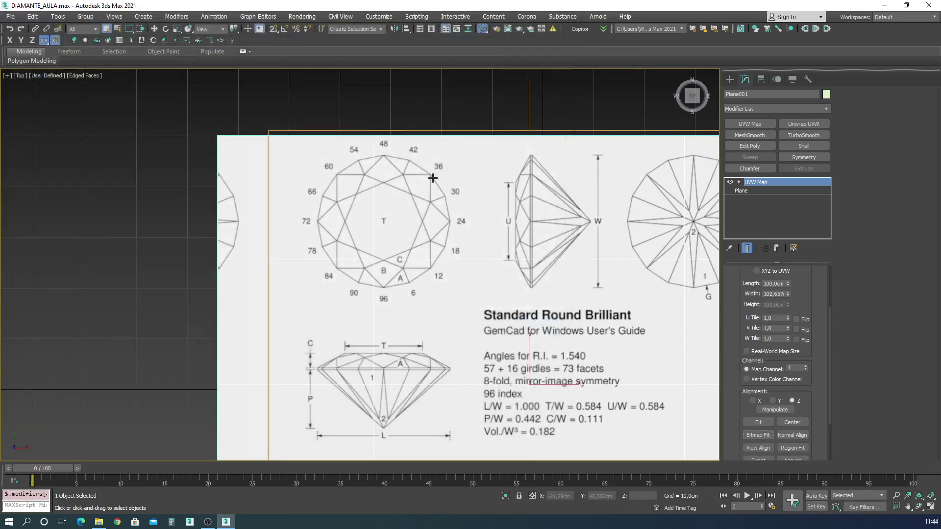
- Create a cylinder about 13 cm in radius and 2.8 cm high over the round crown drawing and align it with the outline
{"action": "scroll", "coordinate": [432, 178], "scroll_direction": "down", "scroll_amount": 6}
{"action": "scroll", "coordinate": [466, 180], "scroll_direction": "up", "scroll_amount": 4}
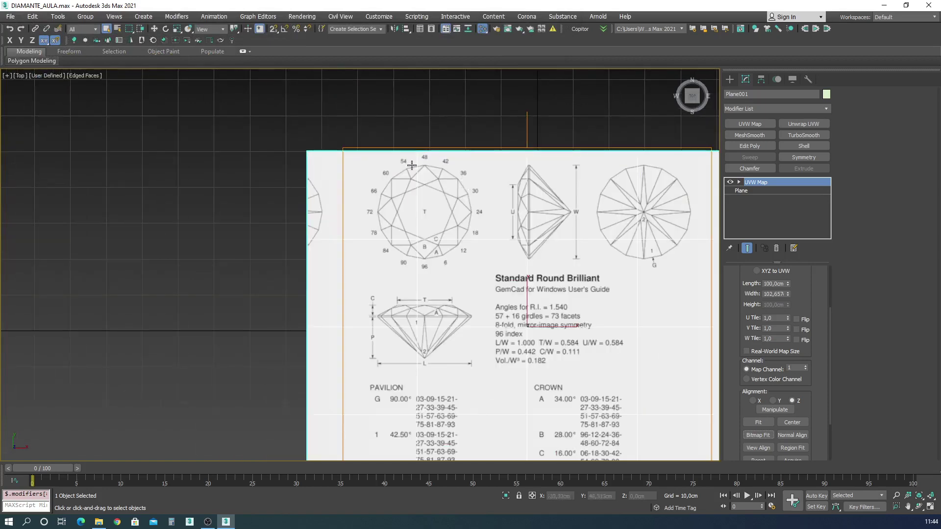
{"action": "scroll", "coordinate": [443, 213], "scroll_direction": "up", "scroll_amount": 2}
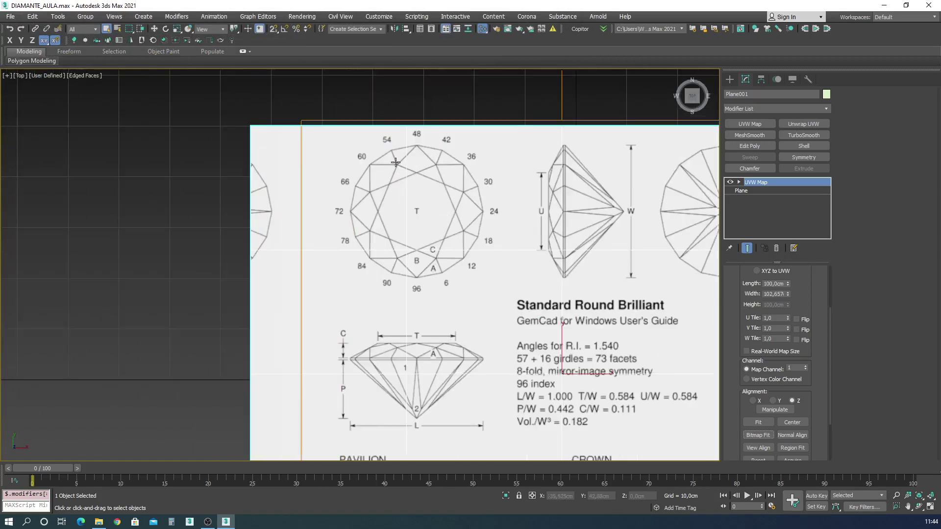
{"action": "left_click", "coordinate": [729, 80]}
{"action": "left_click", "coordinate": [794, 180]}
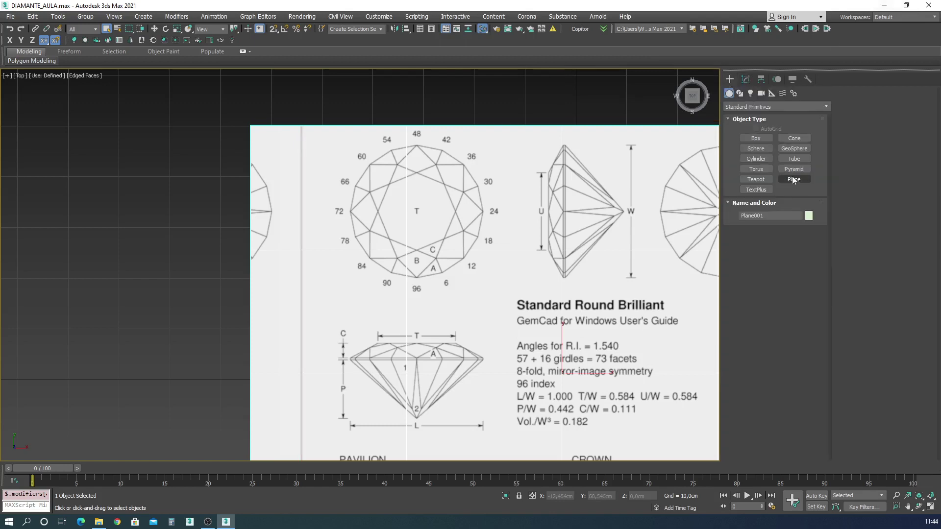
{"action": "left_click", "coordinate": [756, 158]}
{"action": "scroll", "coordinate": [426, 205], "scroll_direction": "up", "scroll_amount": 4}
{"action": "left_click_drag", "start_coordinate": [426, 205], "coordinate": [532, 280]}
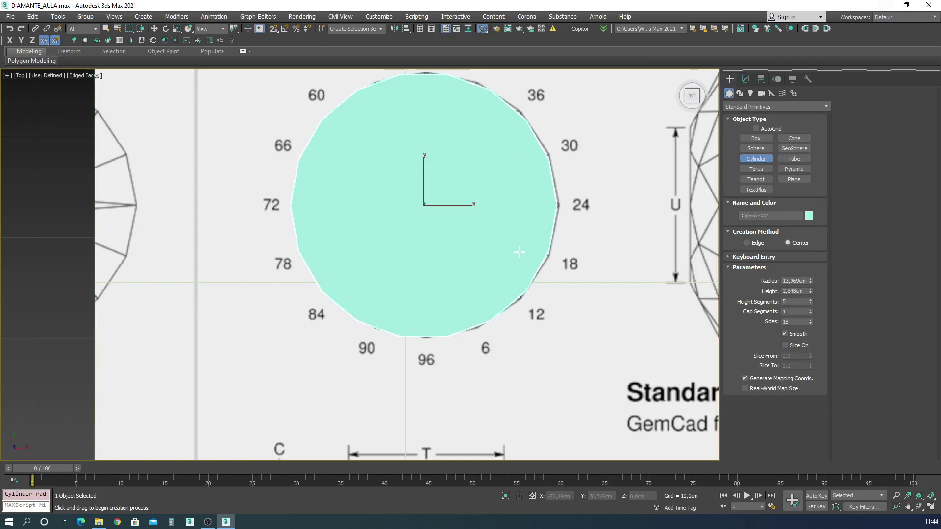
{"action": "right_click", "coordinate": [431, 182]}
{"action": "right_click", "coordinate": [436, 189]}
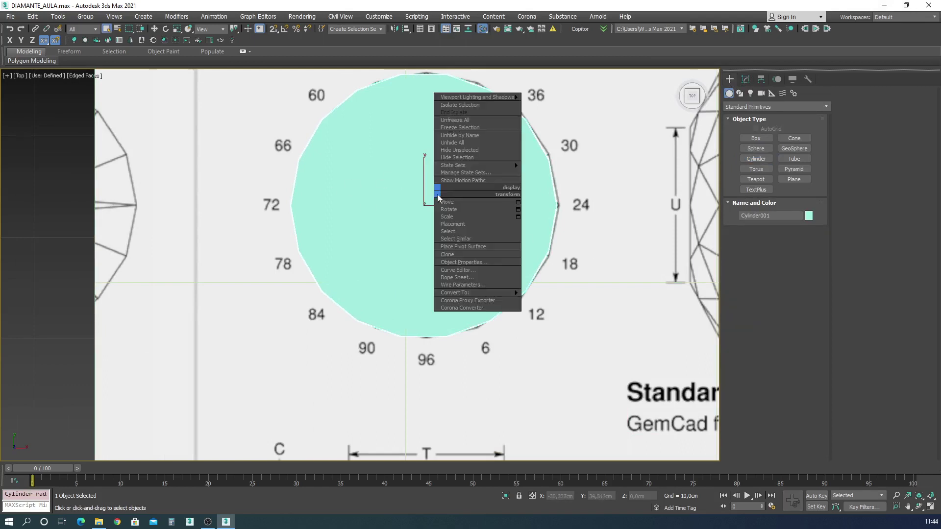
{"action": "left_click", "coordinate": [447, 200]}
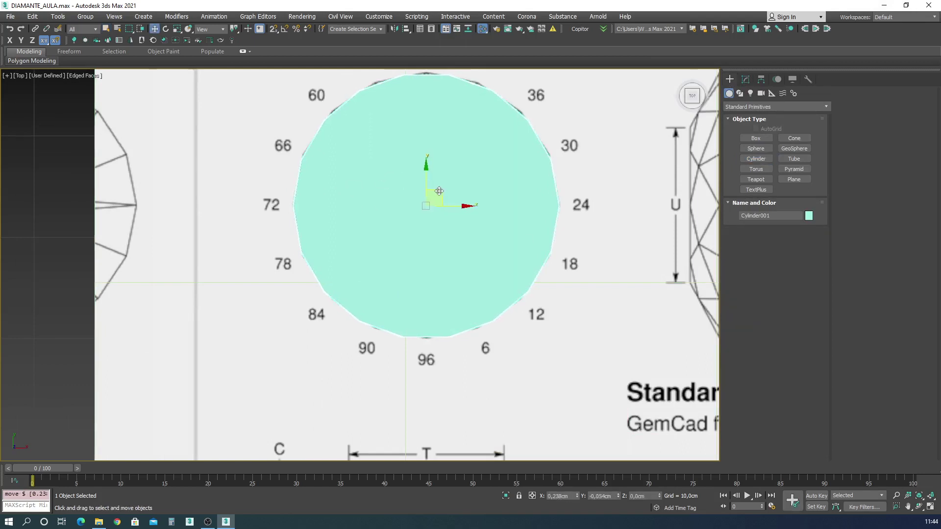
- Set the cylinder's number of sides to 16
{"action": "left_click", "coordinate": [745, 79]}
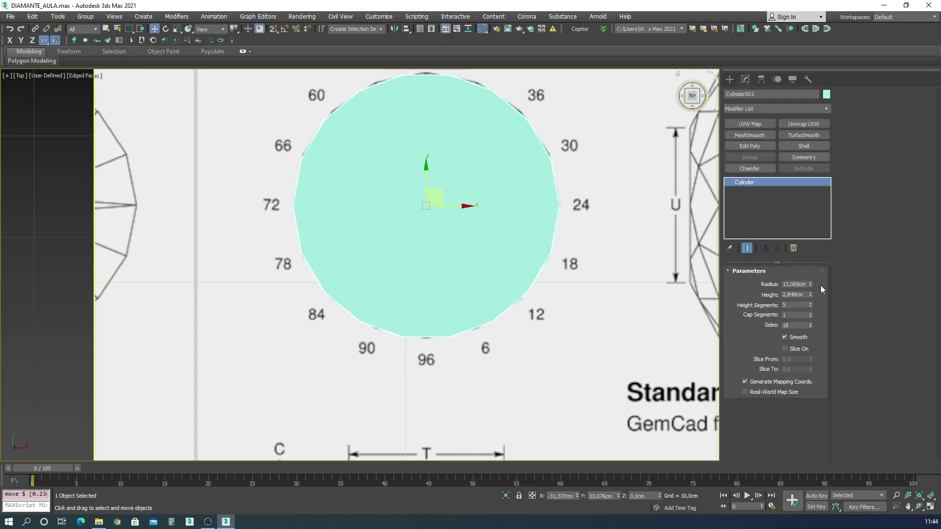
{"action": "double_click", "coordinate": [796, 325]}
{"action": "type", "text": "16"}
{"action": "key", "text": "Return"}
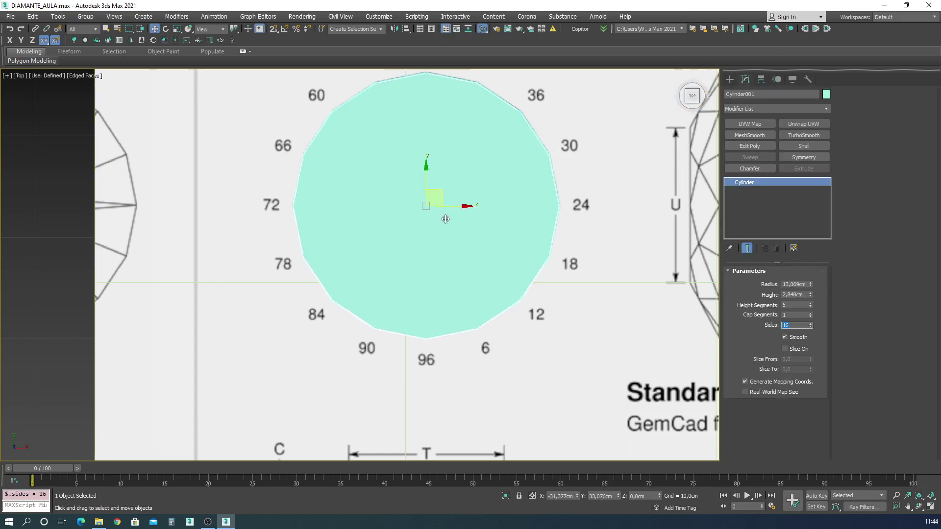
- Move the cylinder to the world origin with absolute coordinates X 0 and Y 0
{"action": "scroll", "coordinate": [431, 230], "scroll_direction": "up", "scroll_amount": 5}
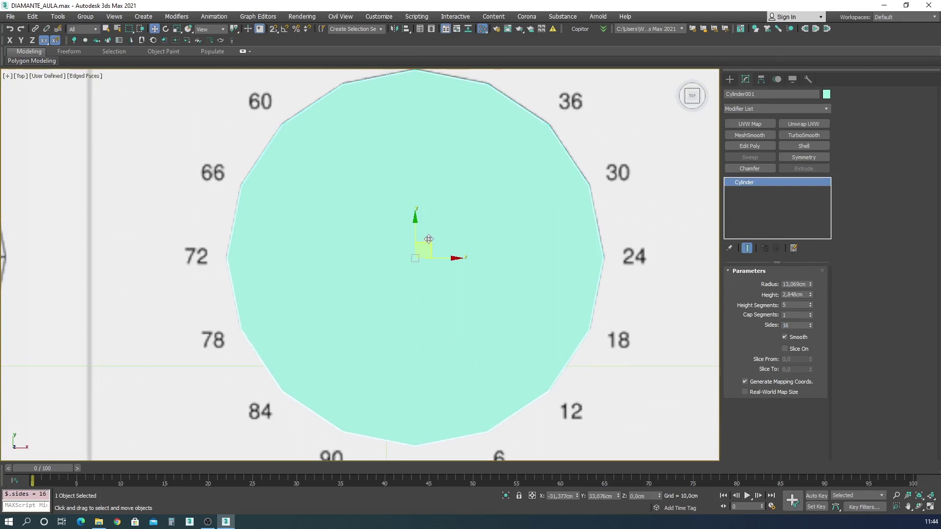
{"action": "left_click_drag", "start_coordinate": [429, 239], "coordinate": [430, 240]}
{"action": "right_click", "coordinate": [155, 28]}
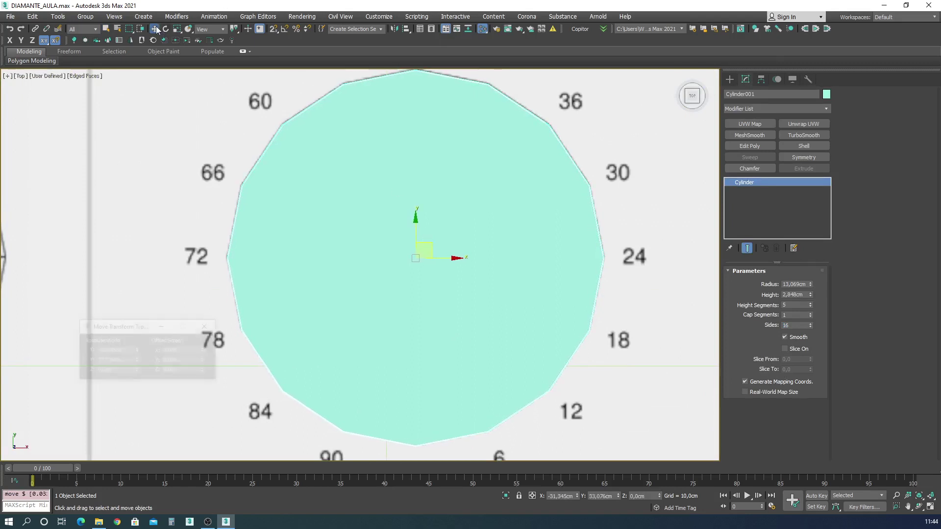
{"action": "double_click", "coordinate": [106, 350]}
{"action": "type", "text": "0"}
{"action": "key", "text": "Tab"}
{"action": "type", "text": "0"}
{"action": "key", "text": "Tab"}
{"action": "key", "text": "Tab"}
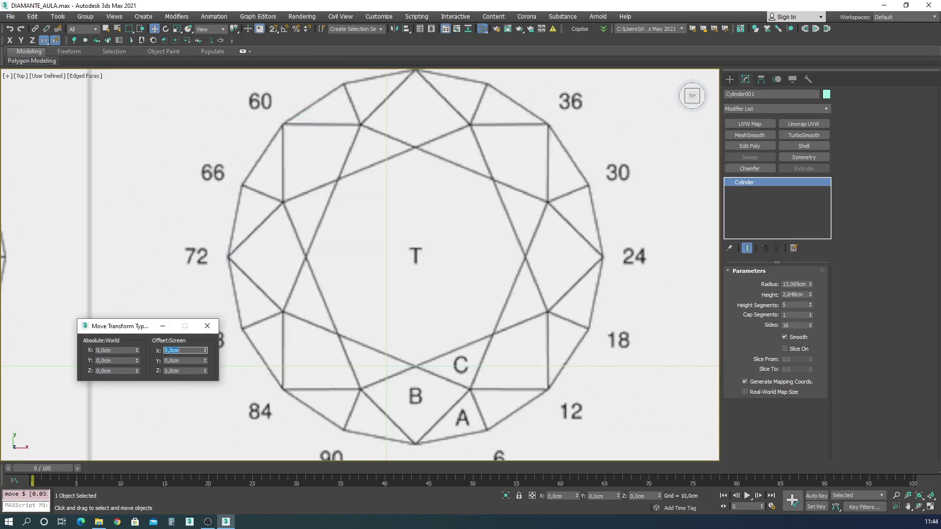
{"action": "left_click", "coordinate": [207, 324]}
- Move the reference plane so its round crown drawing lines up exactly beneath the cylinder at the origin
{"action": "scroll", "coordinate": [467, 211], "scroll_direction": "down", "scroll_amount": 10}
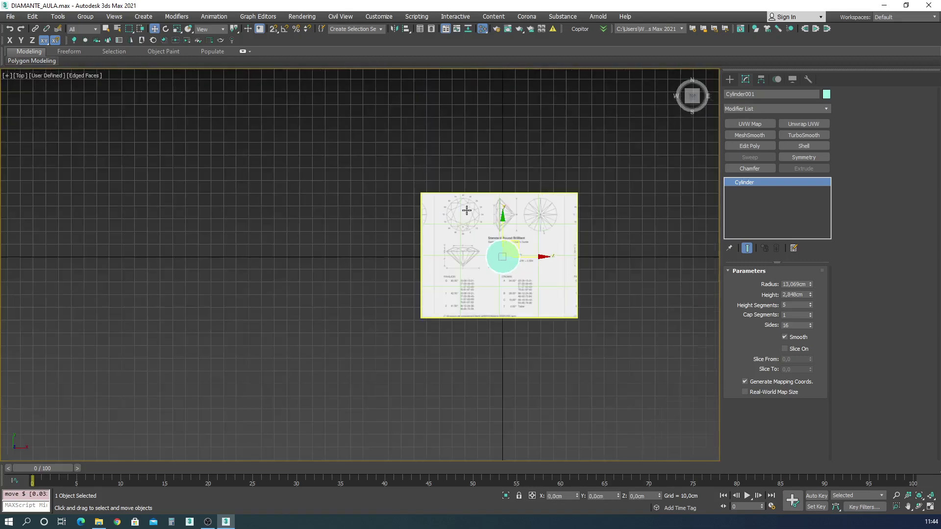
{"action": "left_click", "coordinate": [508, 214]}
{"action": "scroll", "coordinate": [430, 236], "scroll_direction": "up", "scroll_amount": 5}
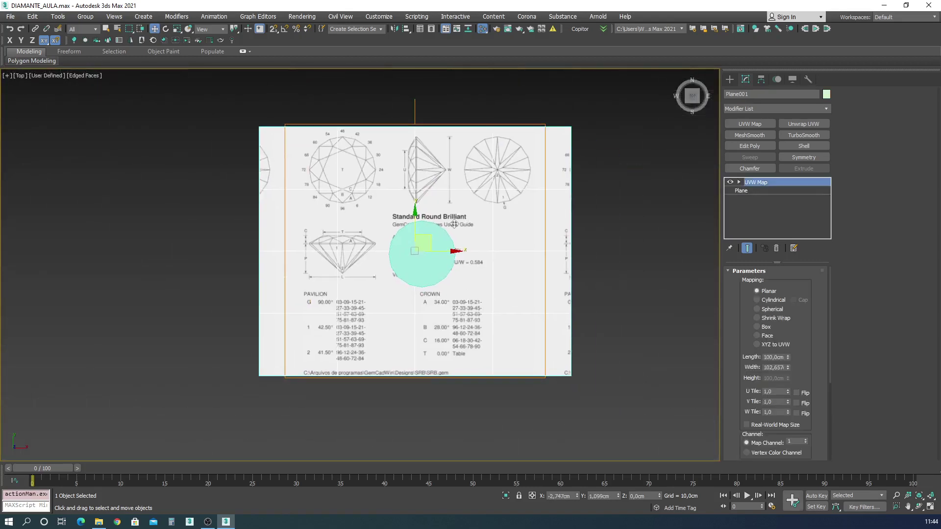
{"action": "left_click_drag", "start_coordinate": [430, 236], "coordinate": [509, 321]}
{"action": "scroll", "coordinate": [469, 182], "scroll_direction": "up", "scroll_amount": 8}
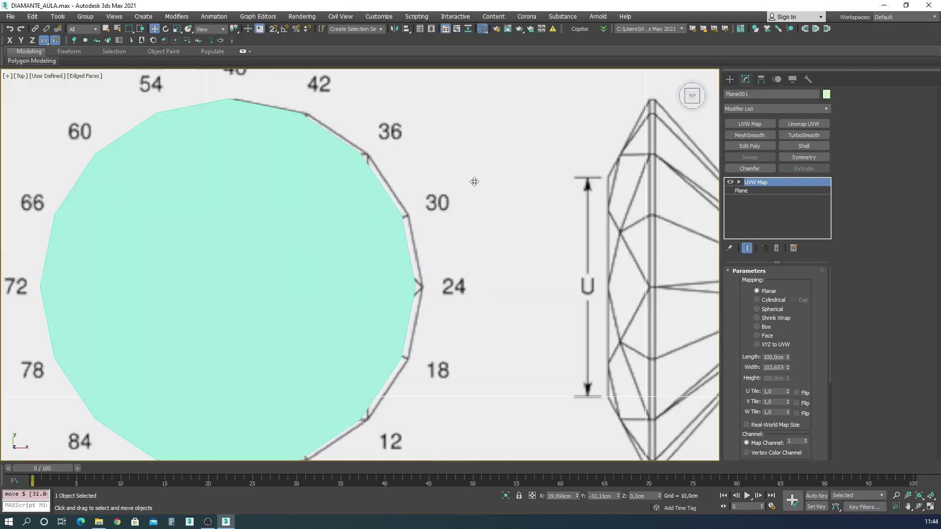
{"action": "left_click_drag", "start_coordinate": [469, 182], "coordinate": [469, 182]}
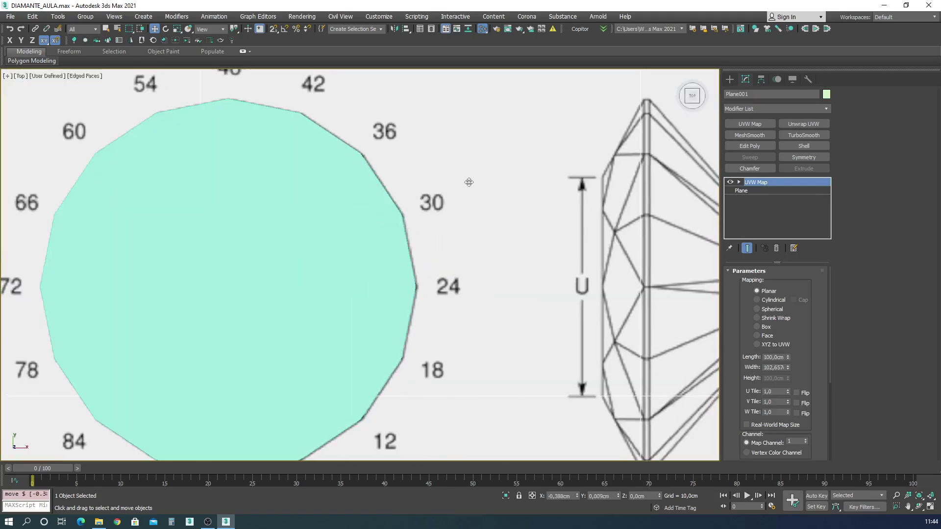
{"action": "scroll", "coordinate": [465, 181], "scroll_direction": "down", "scroll_amount": 8}
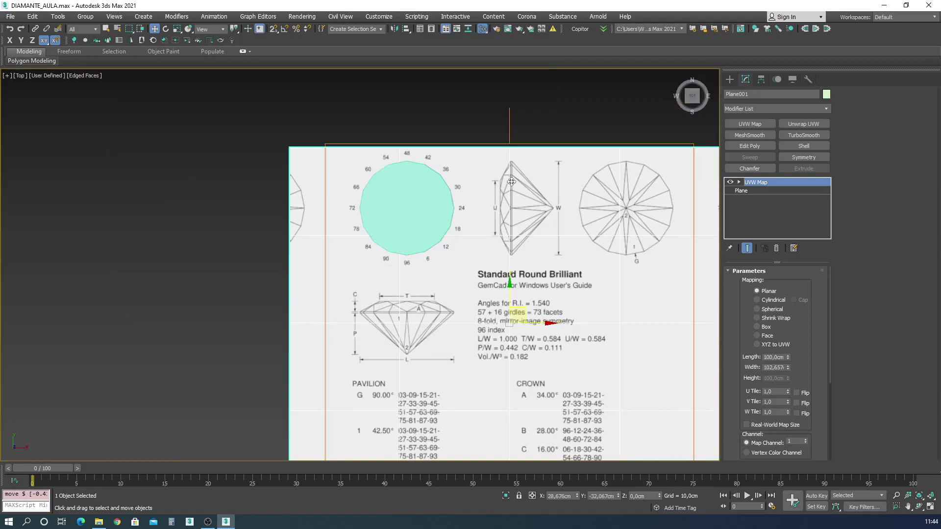
- Clone the reference plane along X so the copy's side-profile drawing lies under the cylinder
{"action": "middle_click_drag", "start_coordinate": [539, 248], "coordinate": [514, 233]}
{"action": "left_click_drag", "start_coordinate": [512, 307], "coordinate": [398, 308], "text": "shift"}
{"action": "key", "text": "Return"}
- Turn on angle snap and rotate the copied plane 90° clockwise about the Z axis
{"action": "key", "text": "e"}
{"action": "mouse_move", "coordinate": [401, 274]}
{"action": "left_mouse_down"}
{"action": "mouse_move", "coordinate": [470, 290]}
{"action": "mouse_move", "coordinate": [461, 287]}
{"action": "left_mouse_up"}
{"action": "key", "text": "ctrl+z"}
{"action": "left_click", "coordinate": [285, 29]}
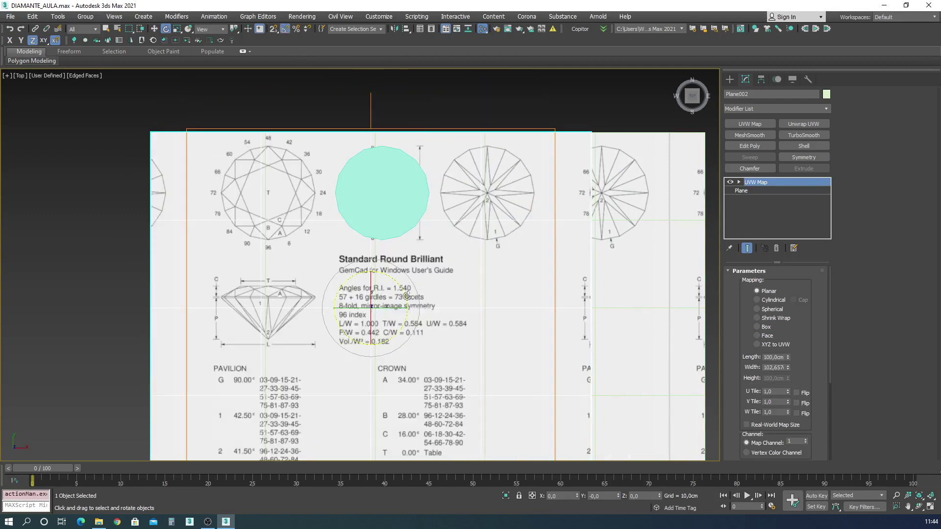
{"action": "mouse_move", "coordinate": [389, 278]}
{"action": "left_mouse_down"}
{"action": "mouse_move", "coordinate": [434, 293]}
{"action": "mouse_move", "coordinate": [383, 288]}
{"action": "mouse_move", "coordinate": [275, 156]}
{"action": "left_mouse_up"}
- Move the rotated copy so the width of its diamond side profile matches the cylinder's diameter
{"action": "left_click", "coordinate": [153, 28]}
{"action": "scroll", "coordinate": [275, 156], "scroll_direction": "up", "scroll_amount": 5}
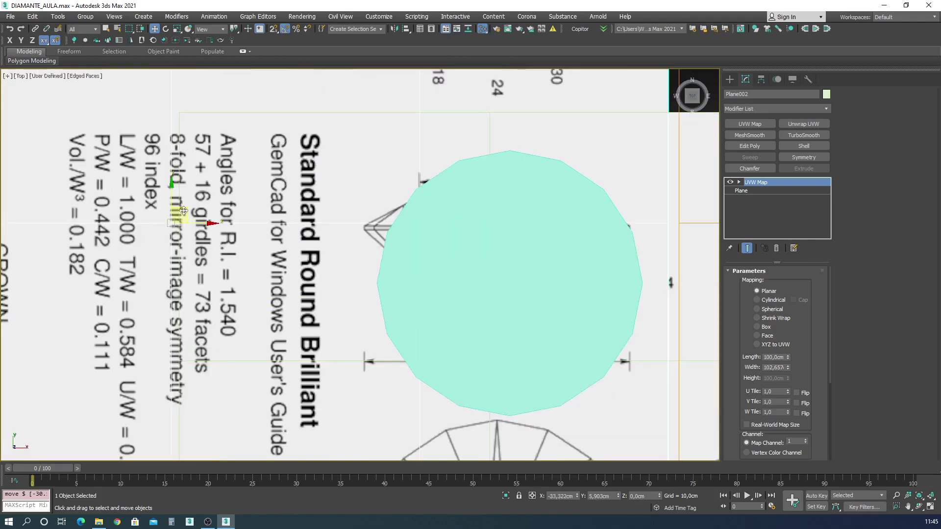
{"action": "left_click_drag", "start_coordinate": [187, 216], "coordinate": [196, 265]}
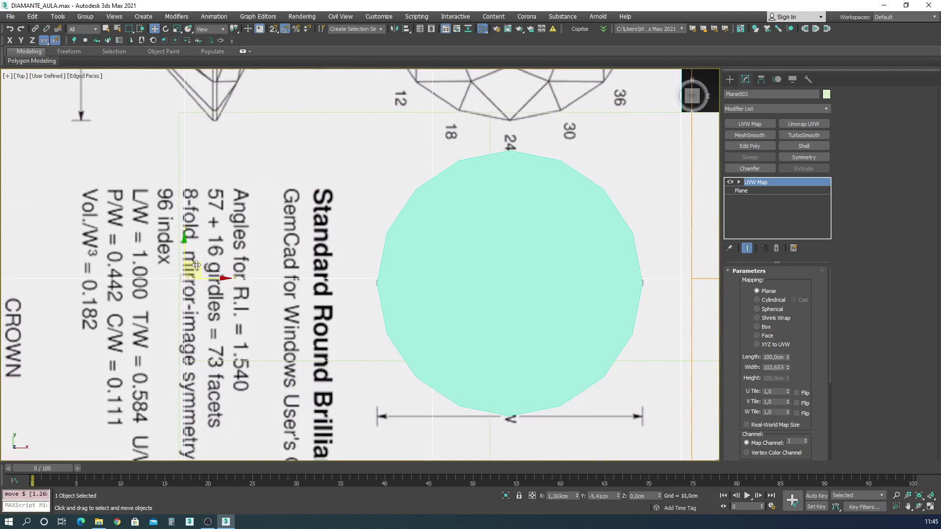
- Rotate the copied plane 90° about the X axis so it stands perpendicular to the original reference plane
{"action": "left_click", "coordinate": [931, 498]}
{"action": "left_click", "coordinate": [166, 28]}
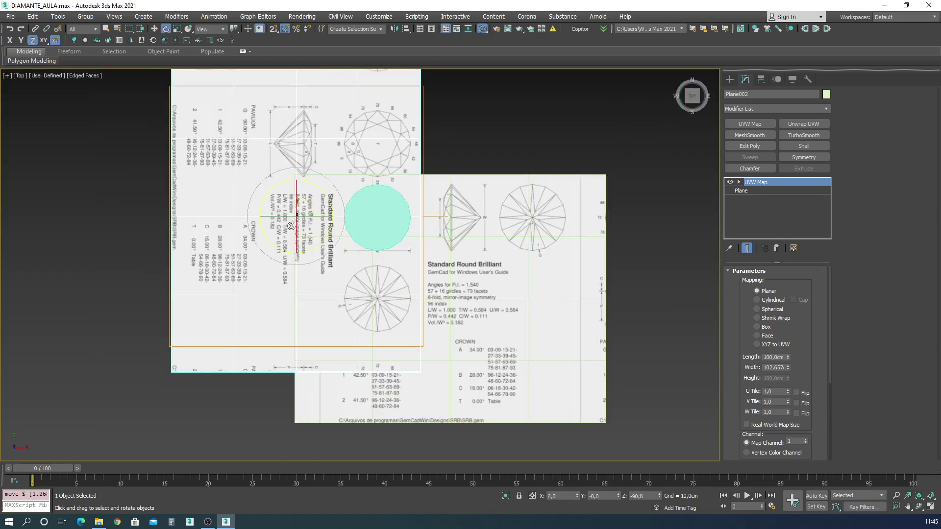
{"action": "left_click_drag", "start_coordinate": [291, 226], "coordinate": [291, 231]}
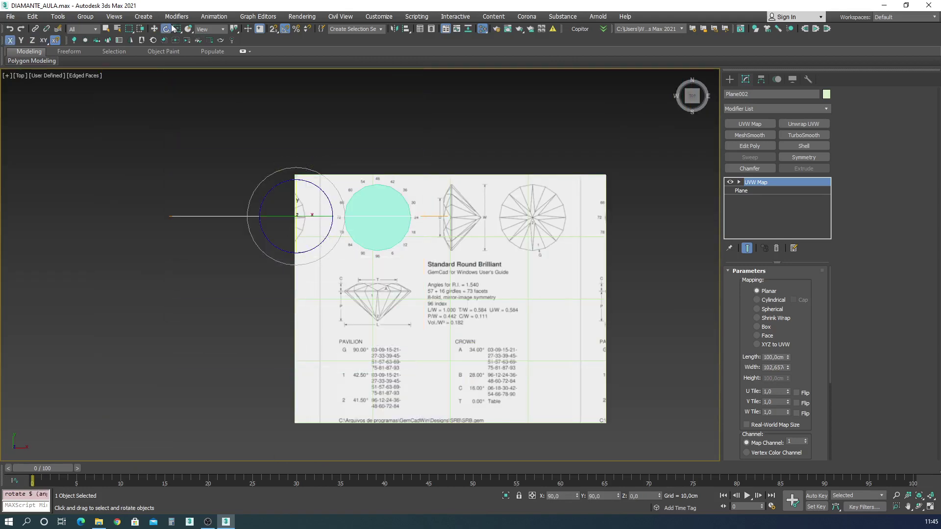
- Set the Front and Perspective views to Default Shading to display the reference drawings
{"action": "left_click", "coordinate": [154, 28]}
{"action": "left_click", "coordinate": [930, 507]}
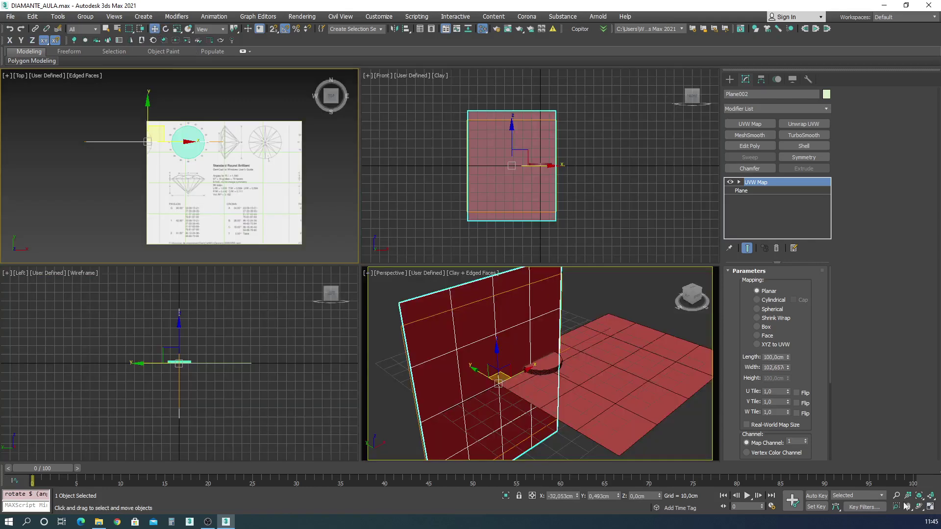
{"action": "left_click", "coordinate": [435, 78]}
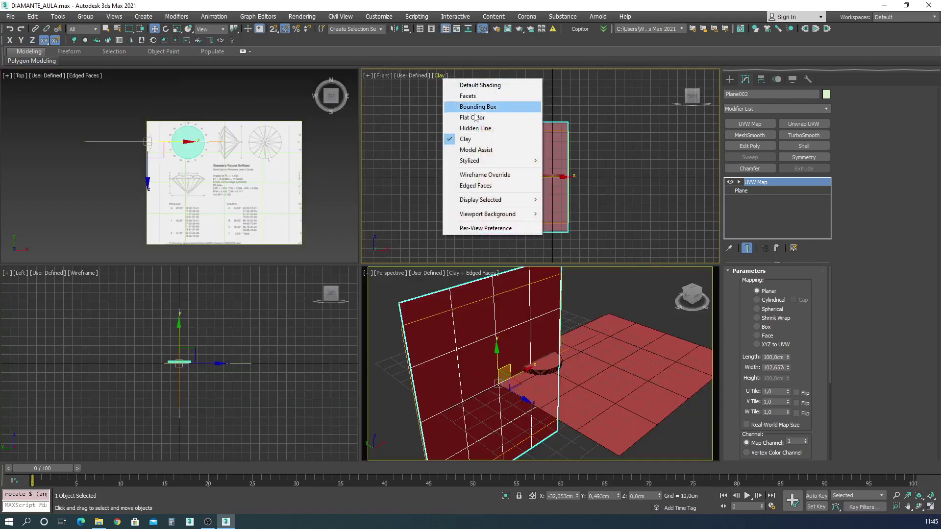
{"action": "left_click", "coordinate": [485, 88]}
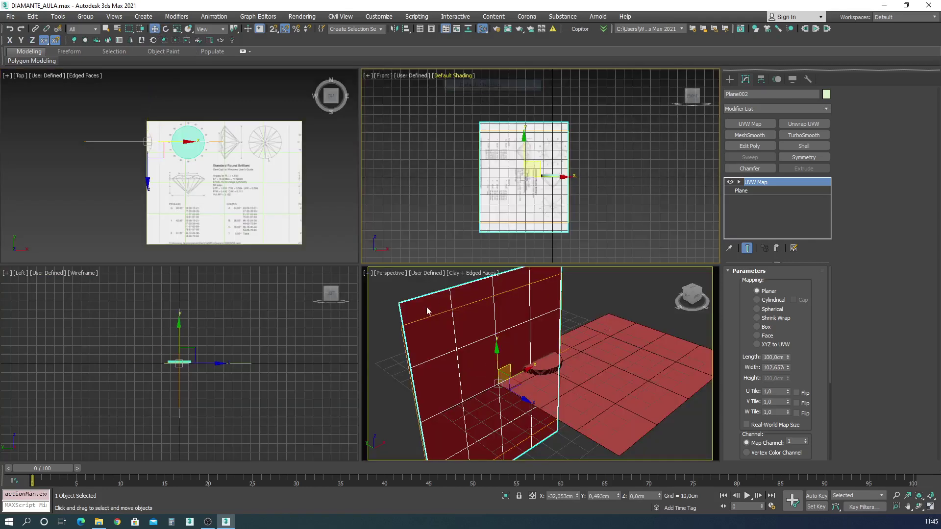
{"action": "left_click", "coordinate": [487, 275]}
{"action": "left_click", "coordinate": [483, 280]}
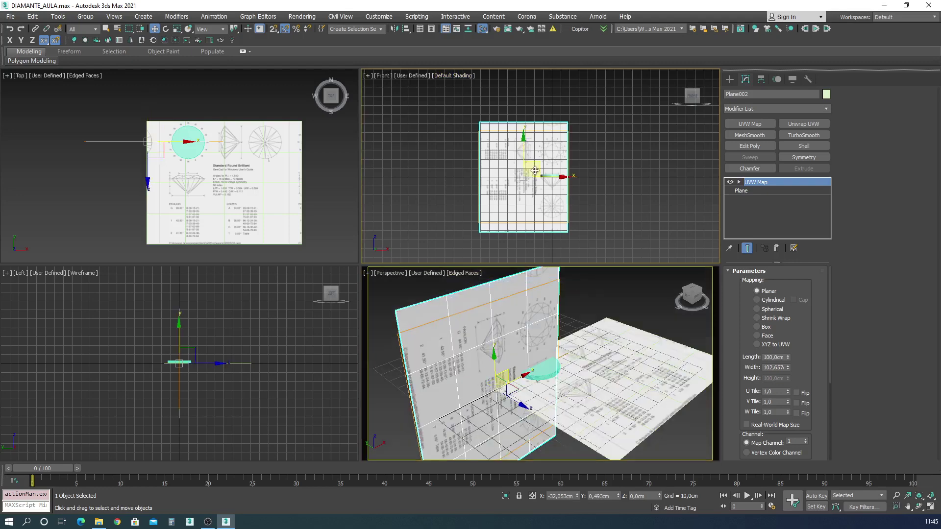
- Hide the grid in the Front, Left and Perspective views
{"action": "key", "text": "g"}
{"action": "middle_click_drag", "start_coordinate": [260, 373], "coordinate": [252, 377]}
{"action": "key", "text": "g"}
{"action": "middle_click_drag", "start_coordinate": [387, 394], "coordinate": [384, 395]}
{"action": "key", "text": "g"}
{"action": "middle_click", "coordinate": [436, 211]}
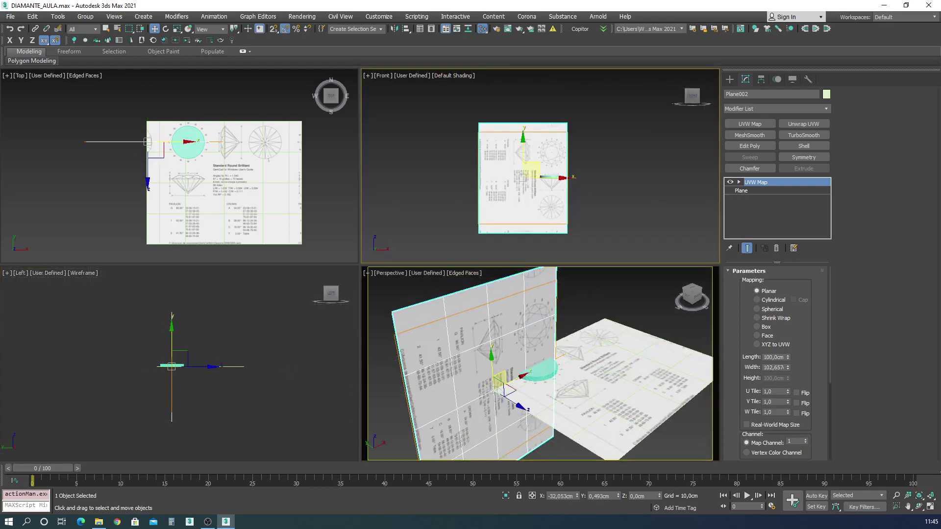
- Raise the upright reference plane vertically to about Z 15.55 cm so the diamond side profile sits above the cylinder
{"action": "key", "text": "alt+w"}
{"action": "scroll", "coordinate": [301, 250], "scroll_direction": "up", "scroll_amount": 6}
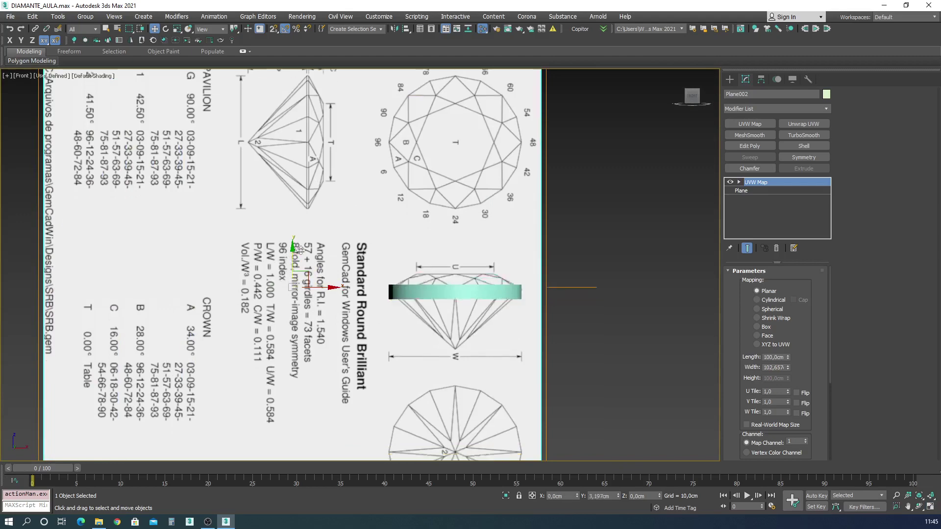
{"action": "left_click_drag", "start_coordinate": [301, 250], "coordinate": [323, 191]}
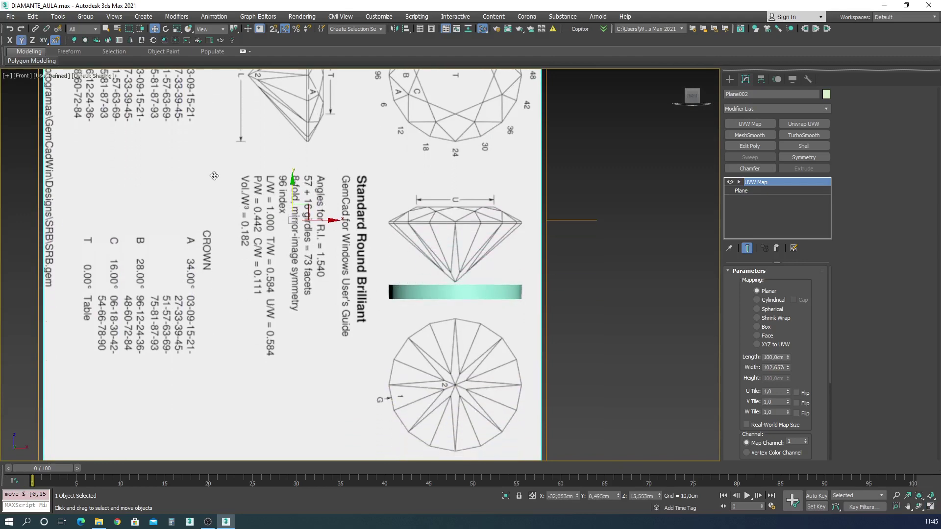
- Turn on Edged Faces in the Front view and set the cylinder's height segments to 1
{"action": "left_click", "coordinate": [121, 77]}
{"action": "left_click", "coordinate": [142, 180]}
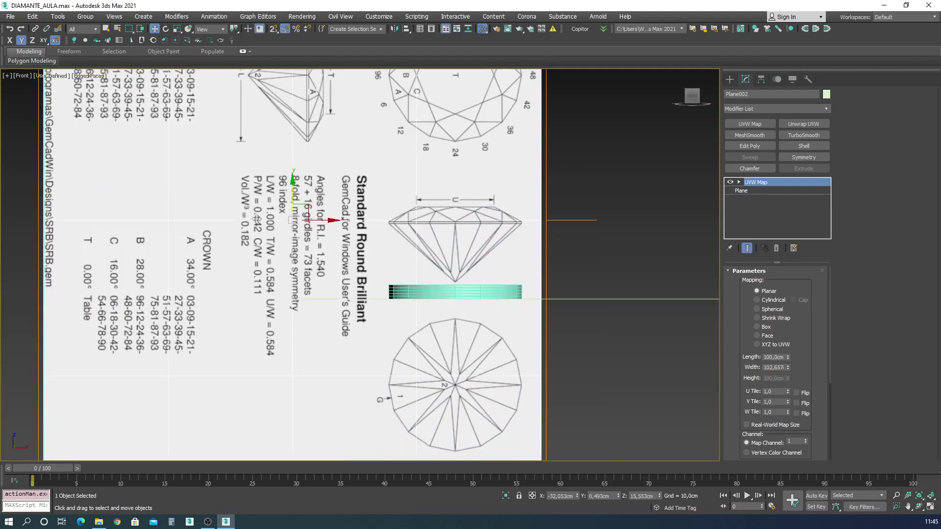
{"action": "scroll", "coordinate": [505, 305], "scroll_direction": "up", "scroll_amount": 4}
{"action": "left_click", "coordinate": [453, 282]}
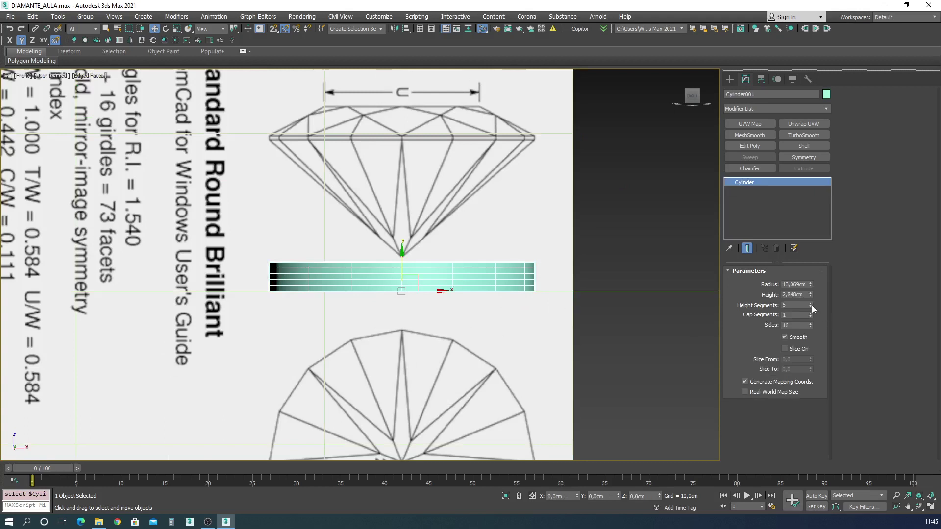
{"action": "left_click_drag", "start_coordinate": [811, 304], "coordinate": [779, 359]}
- Move the cylinder up to about Z 3.49 cm so its base meets the profile's lower tip, and convert it to Editable Poly
{"action": "middle_click_drag", "start_coordinate": [486, 238], "coordinate": [489, 306]}
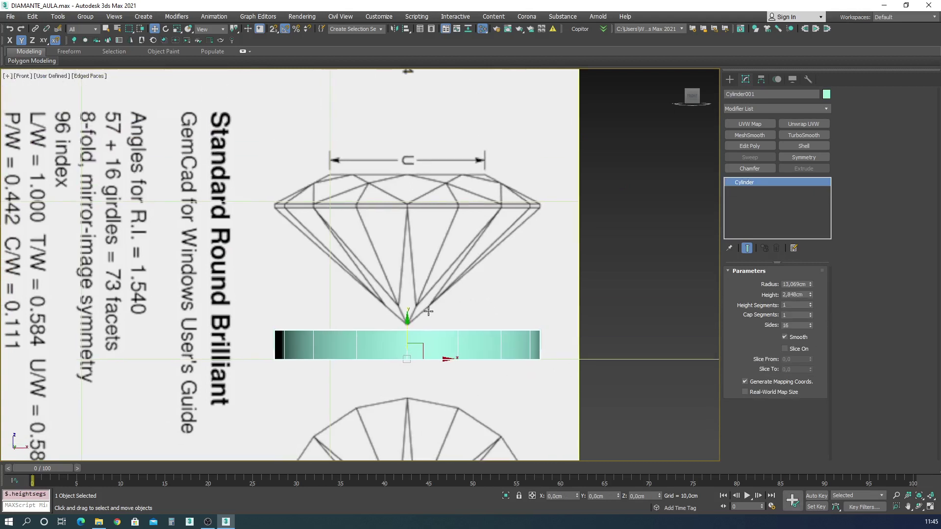
{"action": "left_click_drag", "start_coordinate": [415, 343], "coordinate": [415, 307]}
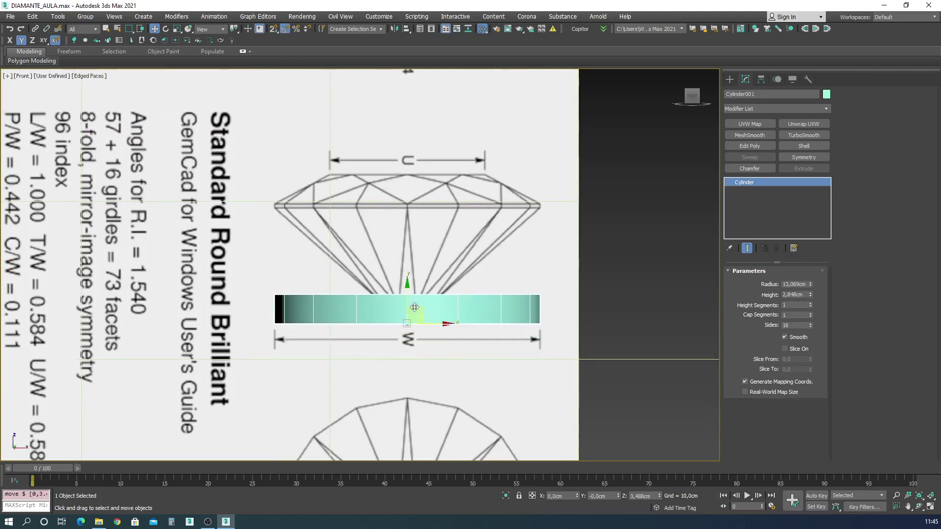
{"action": "right_click", "coordinate": [415, 307]}
{"action": "mouse_move", "coordinate": [436, 405]}
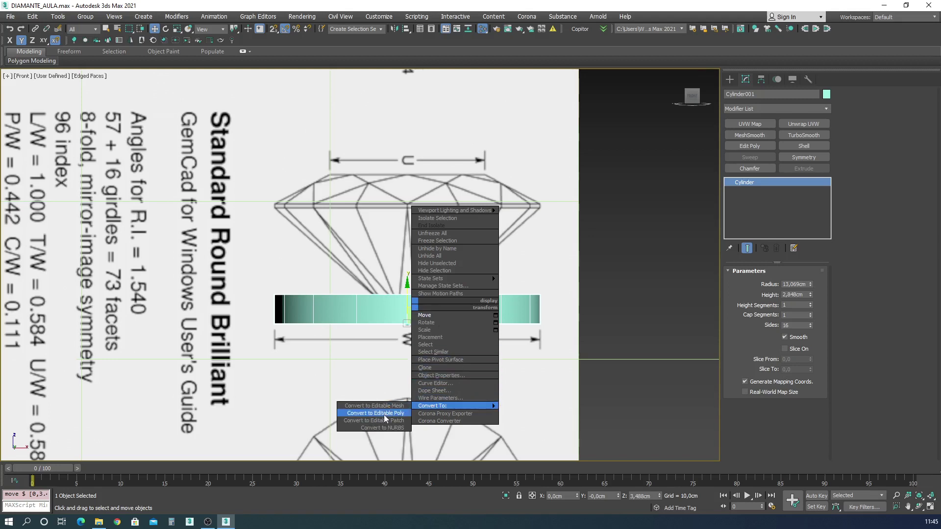
{"action": "left_click", "coordinate": [383, 415]}
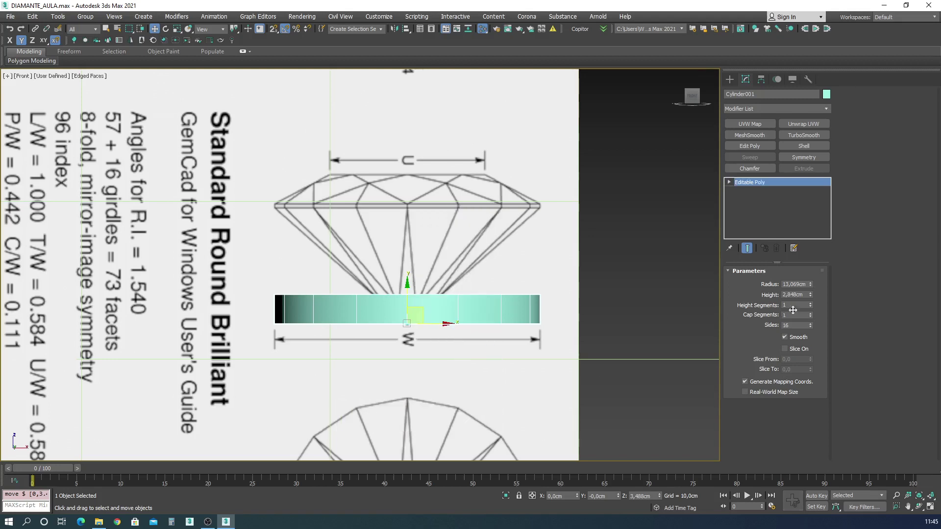
- Raise the cylinder's top ring of vertices to the lower girdle line of the side profile
{"action": "left_click", "coordinate": [749, 283]}
{"action": "left_click_drag", "start_coordinate": [165, 242], "coordinate": [716, 304]}
{"action": "scroll", "coordinate": [456, 231], "scroll_direction": "up", "scroll_amount": 4}
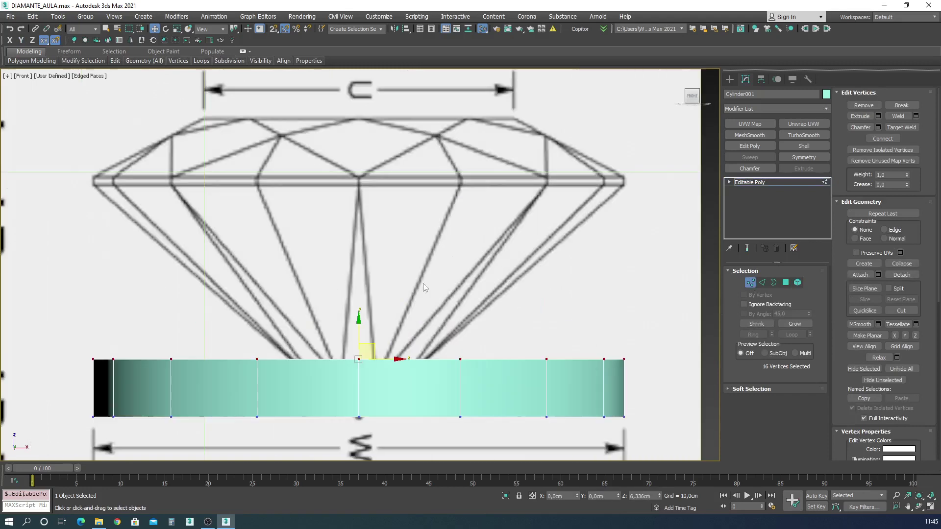
{"action": "left_click_drag", "start_coordinate": [354, 337], "coordinate": [383, 157]}
- Extrude the top cap polygon by 10 cm and lower the extruded face to the upper girdle line at about Z 15.3 cm
{"action": "left_click", "coordinate": [786, 282]}
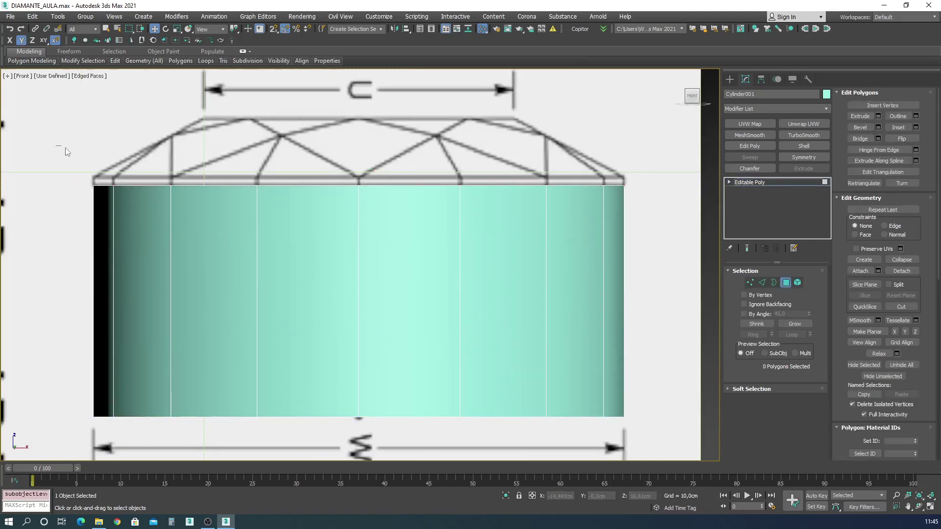
{"action": "left_click_drag", "start_coordinate": [63, 149], "coordinate": [667, 251]}
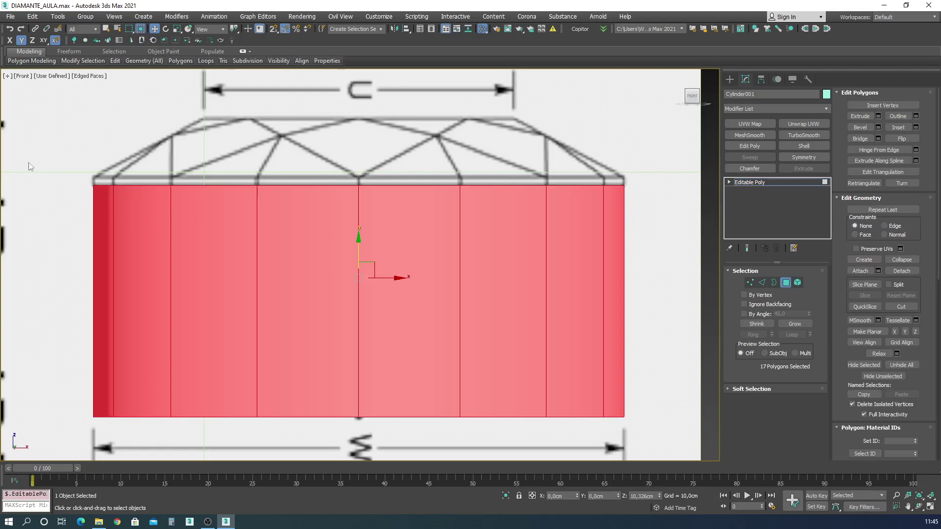
{"action": "key", "text": "ctrl+i"}
{"action": "left_click", "coordinate": [878, 117]}
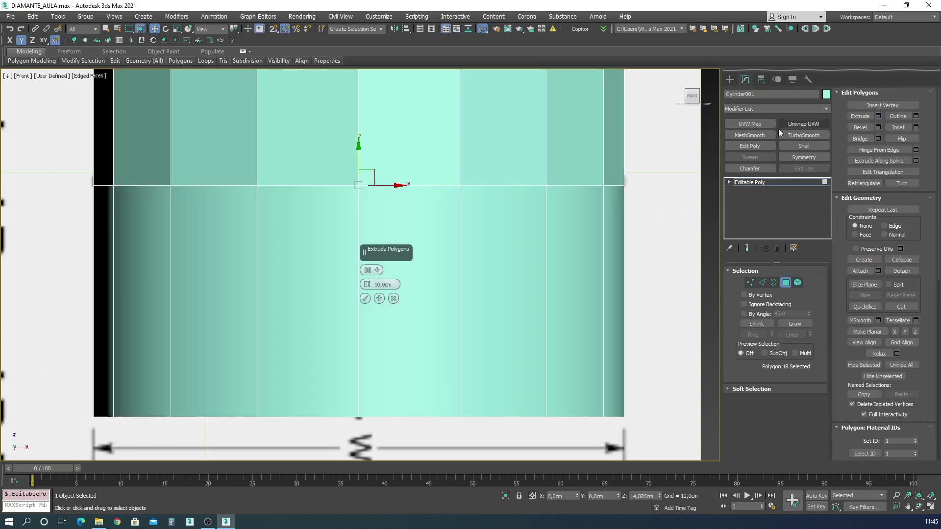
{"action": "left_click", "coordinate": [364, 299]}
{"action": "middle_click_drag", "start_coordinate": [351, 86], "coordinate": [418, 237]}
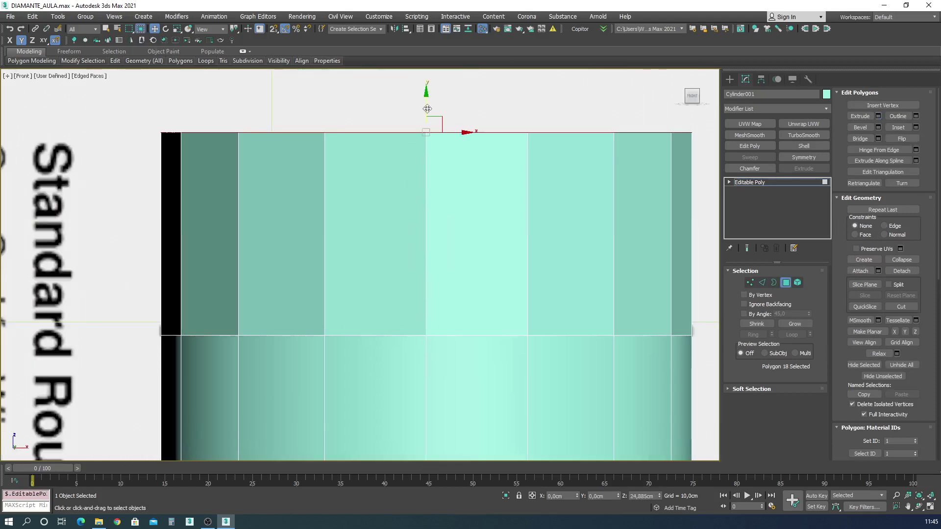
{"action": "left_click_drag", "start_coordinate": [427, 108], "coordinate": [441, 302]}
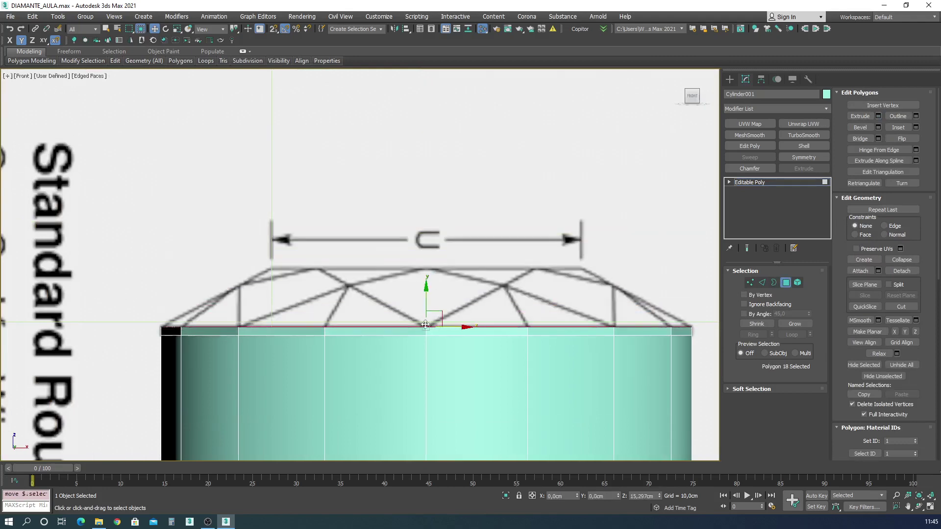
- Make the diamond mesh see-through so the facet drawing shows beneath it in the Top view
{"action": "key", "text": "t"}
{"action": "key", "text": "z"}
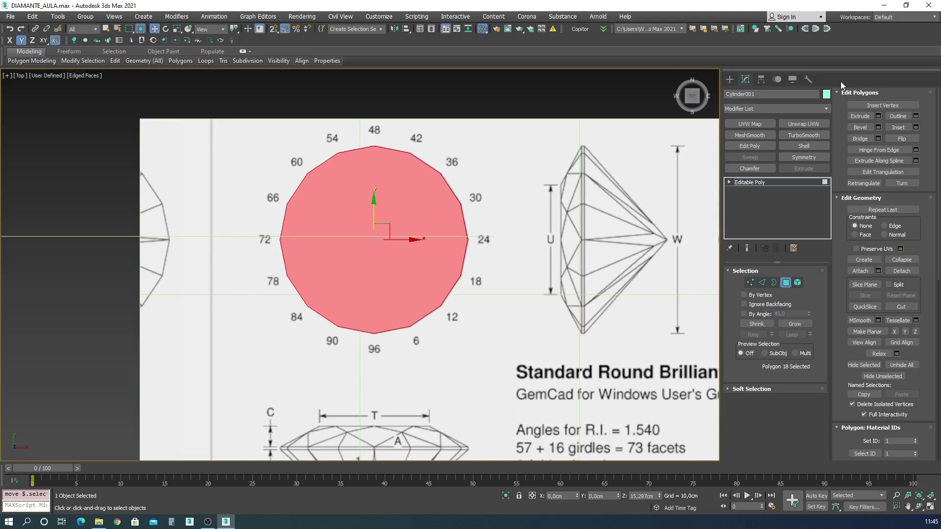
{"action": "left_click", "coordinate": [793, 80]}
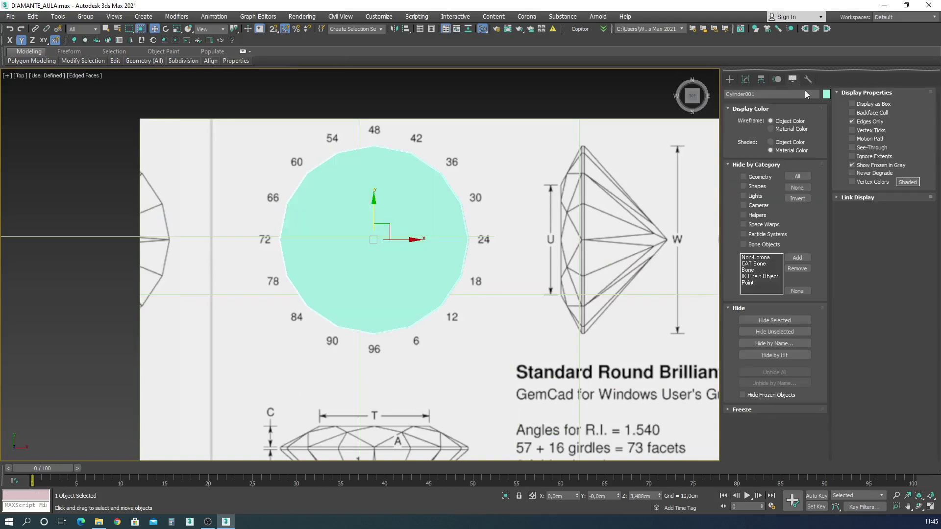
{"action": "left_click", "coordinate": [862, 148]}
{"action": "scroll", "coordinate": [318, 224], "scroll_direction": "up", "scroll_amount": 4}
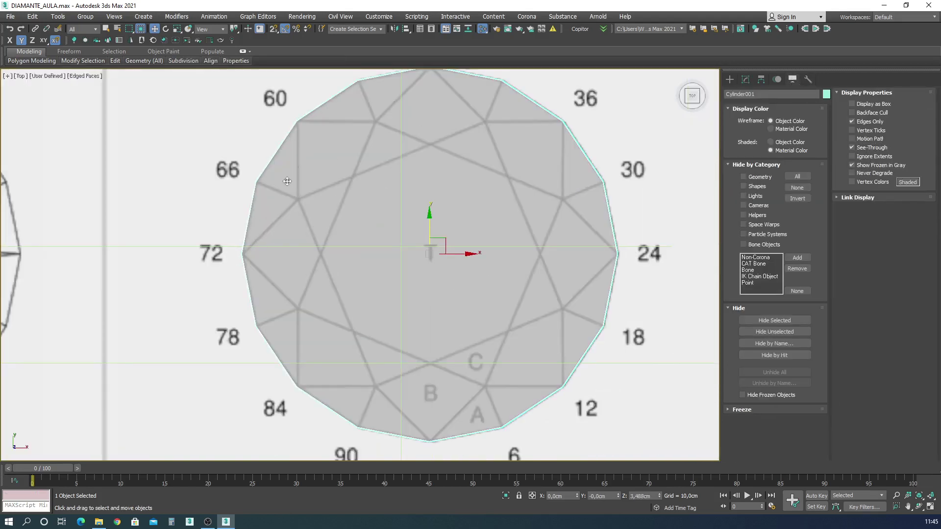
- Inset the top polygon by about 2.98 cm so its corners meet the outer facet intersections of the drawing
{"action": "left_click", "coordinate": [745, 79]}
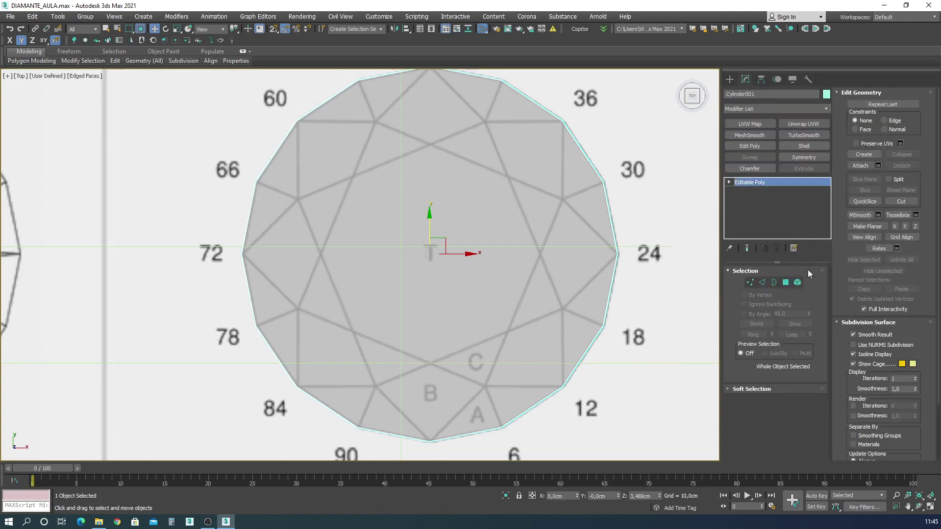
{"action": "left_click", "coordinate": [786, 283]}
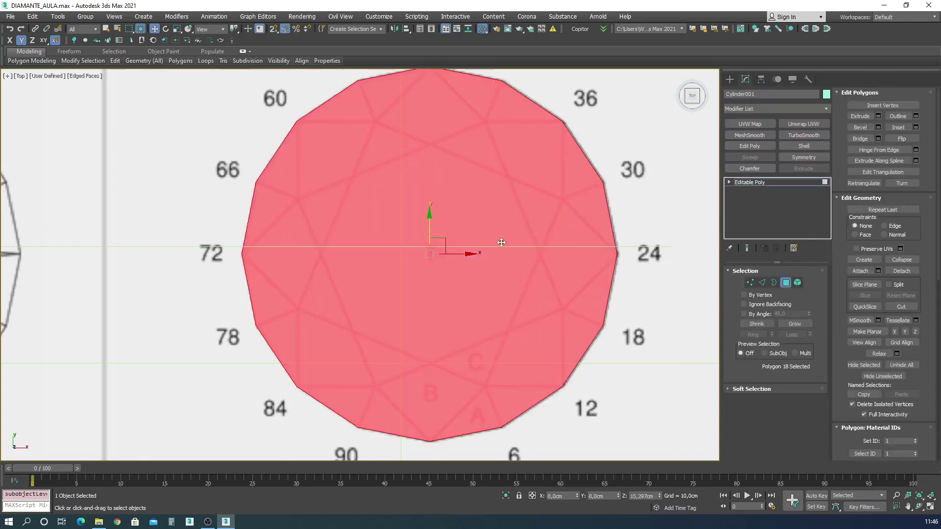
{"action": "left_click", "coordinate": [916, 127]}
{"action": "left_click_drag", "start_coordinate": [368, 284], "coordinate": [369, 259]}
{"action": "left_click", "coordinate": [365, 298]}
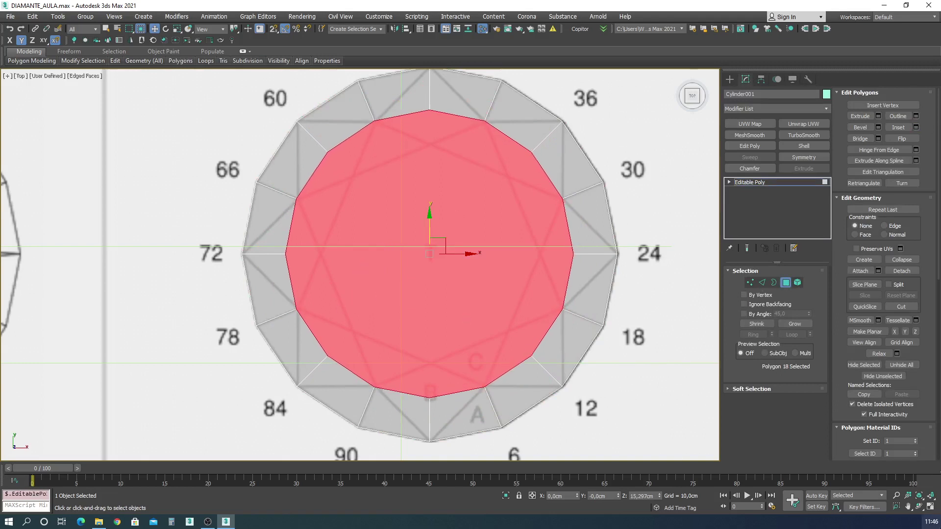
- Raise the inset polygon to the middle crown facet corners of the side profile, at about Z 17.37 cm
{"action": "left_click", "coordinate": [930, 506]}
{"action": "scroll", "coordinate": [577, 182], "scroll_direction": "up", "scroll_amount": 5}
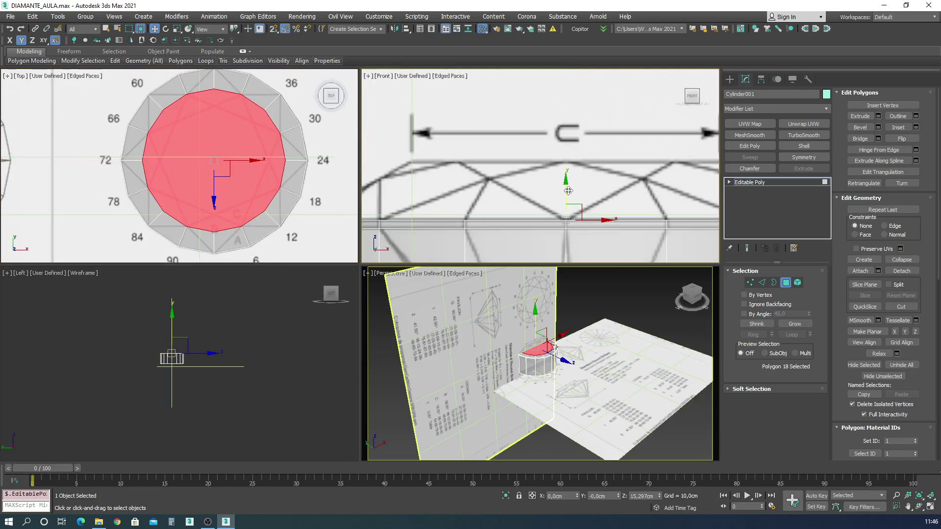
{"action": "left_click_drag", "start_coordinate": [568, 190], "coordinate": [577, 149]}
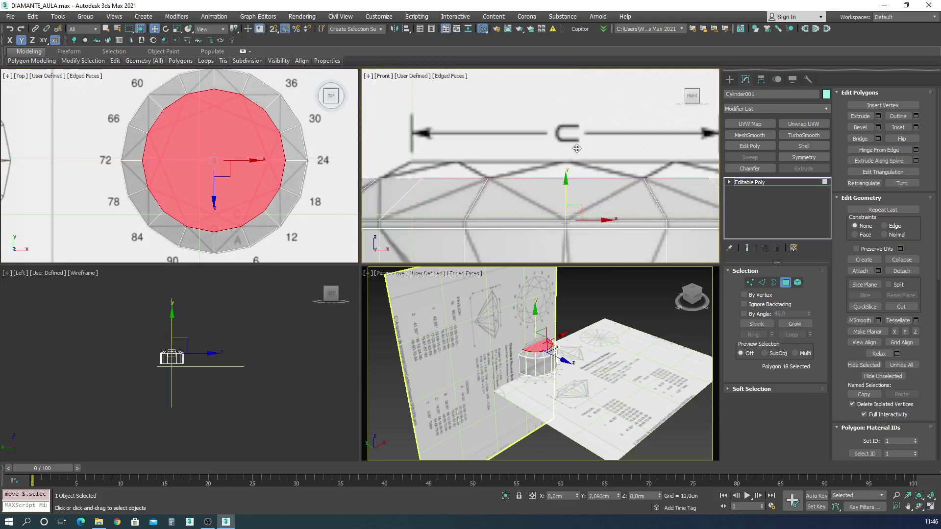
{"action": "middle_click_drag", "start_coordinate": [475, 154], "coordinate": [486, 152]}
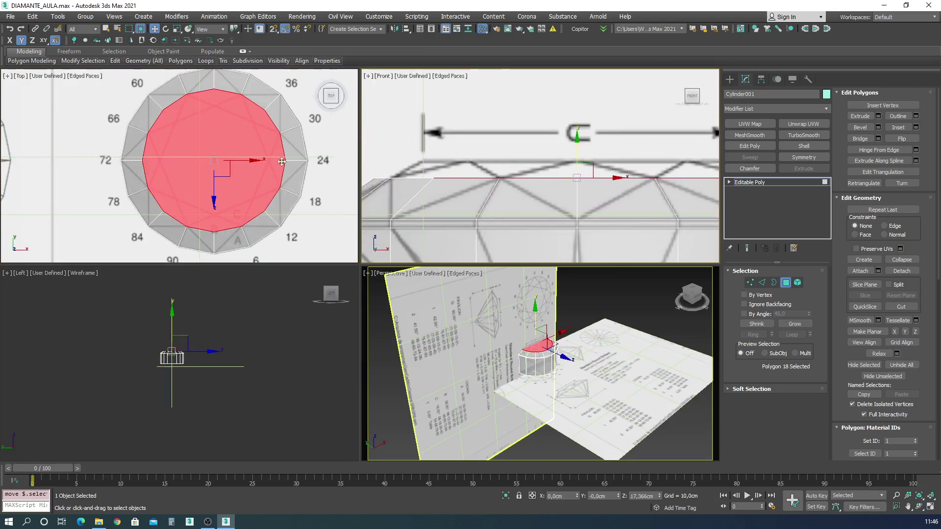
- Inset the raised top polygon again by 2.297 cm to match the corners of the drawing's table
{"action": "key", "text": "alt+w"}
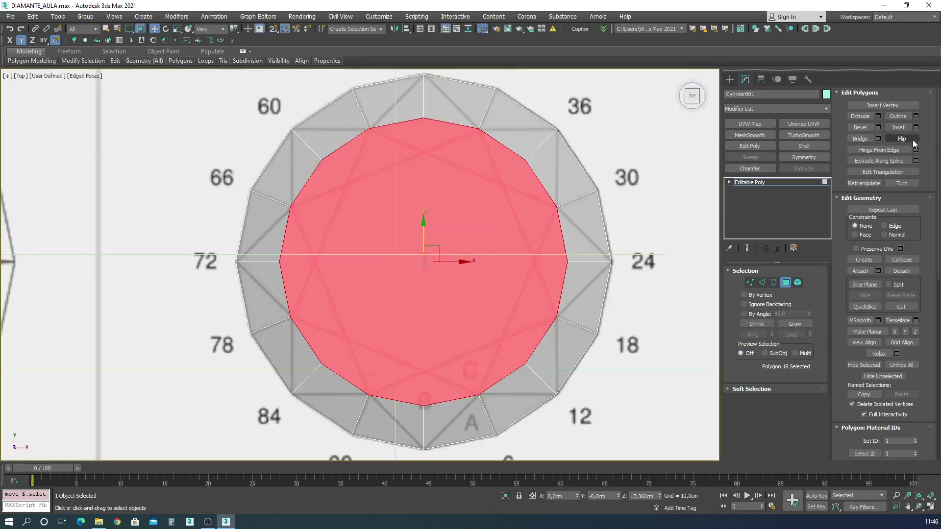
{"action": "left_click", "coordinate": [916, 126]}
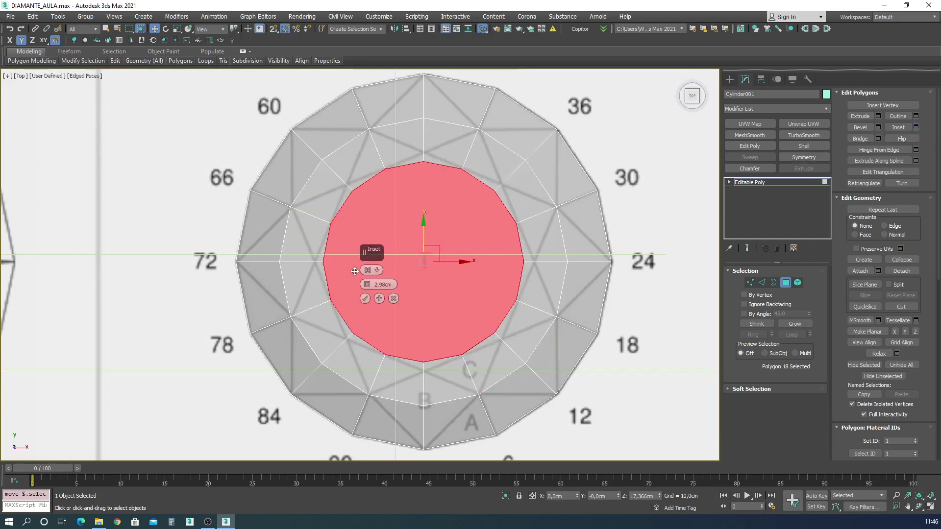
{"action": "left_click_drag", "start_coordinate": [366, 285], "coordinate": [364, 283]}
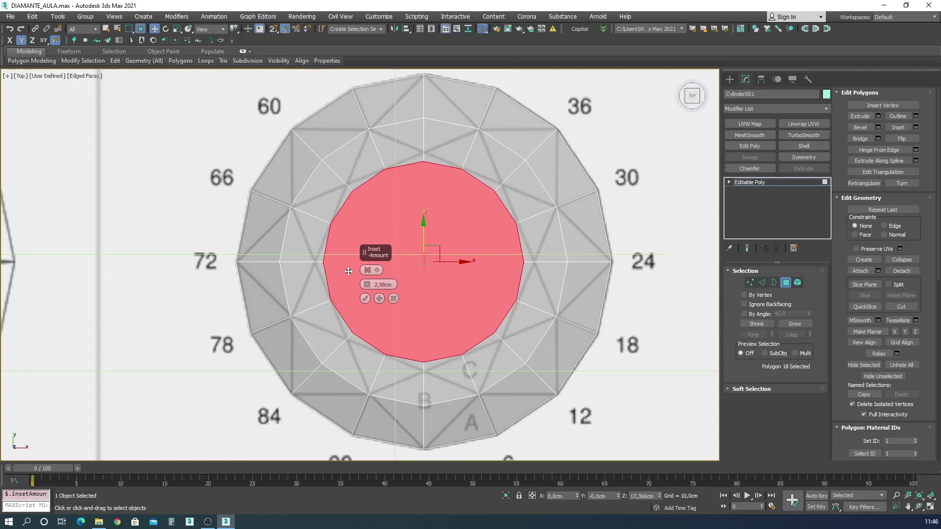
{"action": "mouse_move", "coordinate": [367, 286]}
{"action": "left_mouse_down"}
{"action": "mouse_move", "coordinate": [366, 276]}
{"action": "mouse_move", "coordinate": [364, 292]}
{"action": "left_mouse_up"}
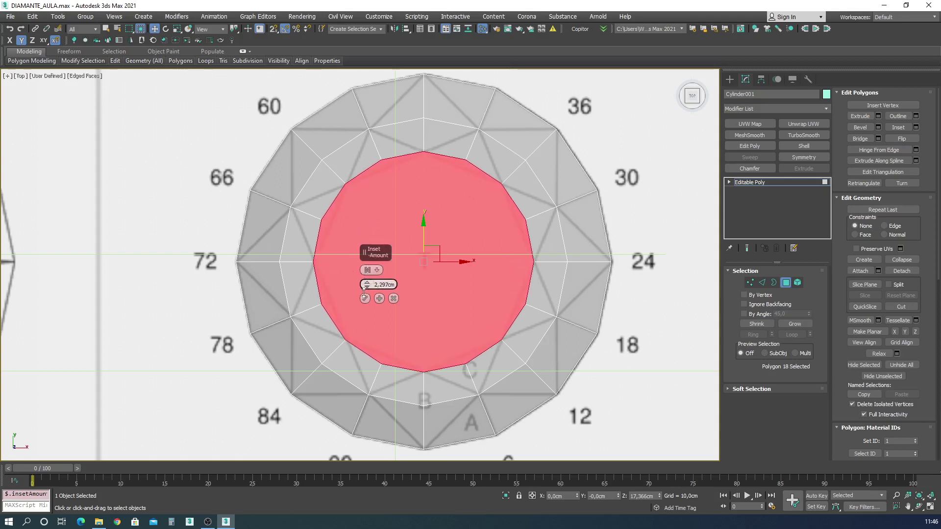
{"action": "left_click", "coordinate": [365, 299]}
- Raise the inner polygon to the table line of the side profile, at about Z 18.19 cm
{"action": "left_click", "coordinate": [931, 510]}
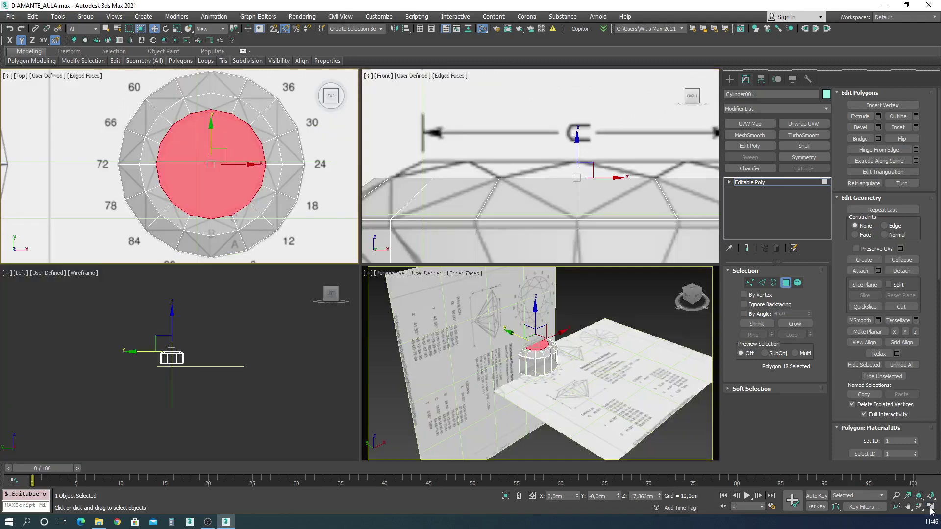
{"action": "scroll", "coordinate": [580, 163], "scroll_direction": "up", "scroll_amount": 2}
{"action": "left_click_drag", "start_coordinate": [578, 159], "coordinate": [581, 136]}
{"action": "scroll", "coordinate": [593, 143], "scroll_direction": "down", "scroll_amount": 2}
{"action": "middle_click_drag", "start_coordinate": [239, 144], "coordinate": [240, 147]}
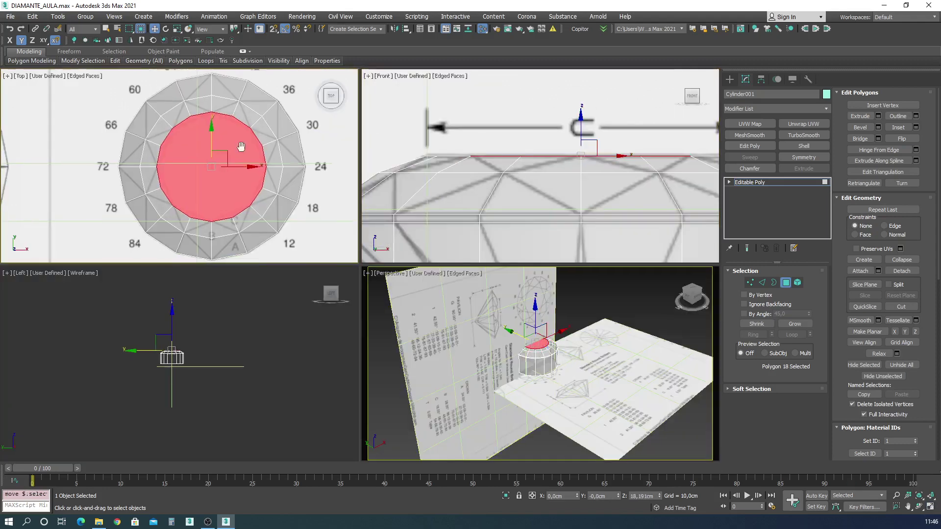
{"action": "left_click", "coordinate": [933, 508]}
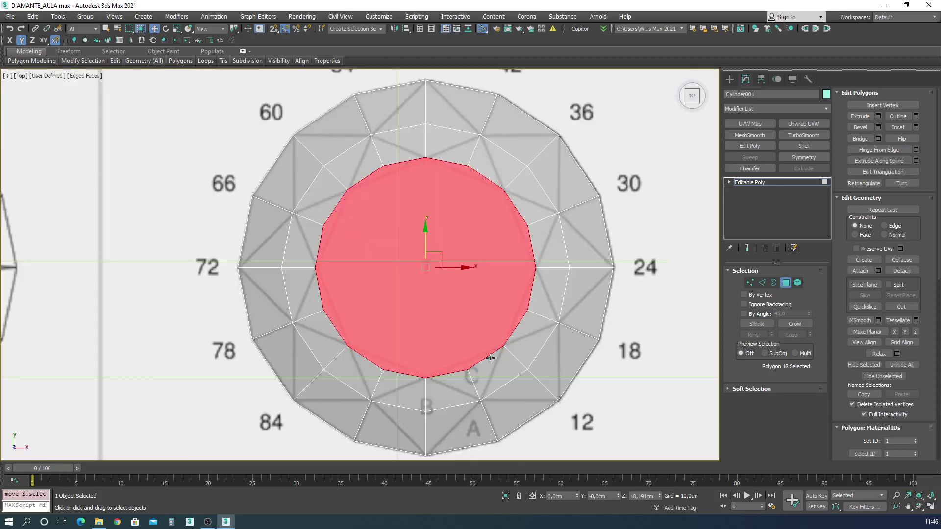
- Connect eight alternate girdle corners with the eight outer facet intersections between them, following the drawing's zigzag around the crown
{"action": "left_click", "coordinate": [754, 284]}
{"action": "left_click", "coordinate": [613, 268]}
{"action": "left_click", "coordinate": [558, 214], "text": "ctrl"}
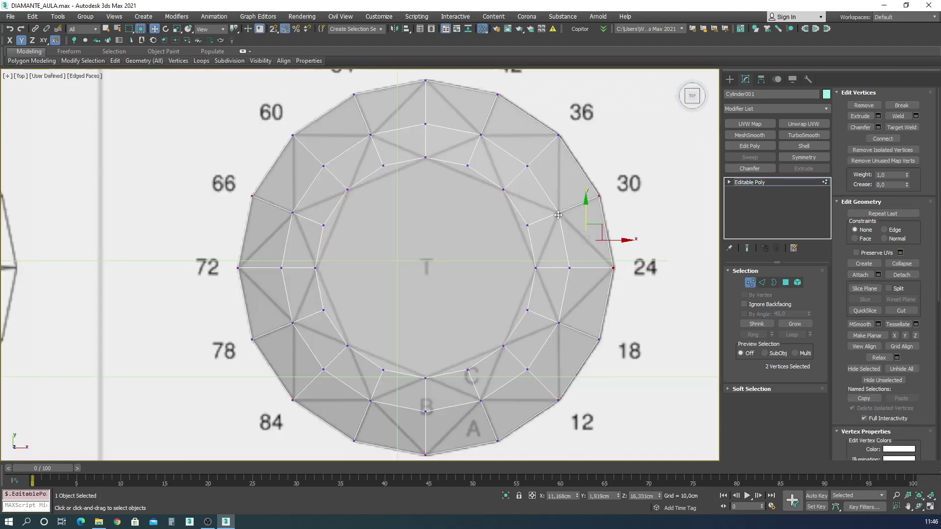
{"action": "left_click", "coordinate": [559, 135], "text": "ctrl"}
{"action": "left_click", "coordinate": [481, 135], "text": "ctrl"}
{"action": "left_click", "coordinate": [425, 80], "text": "ctrl"}
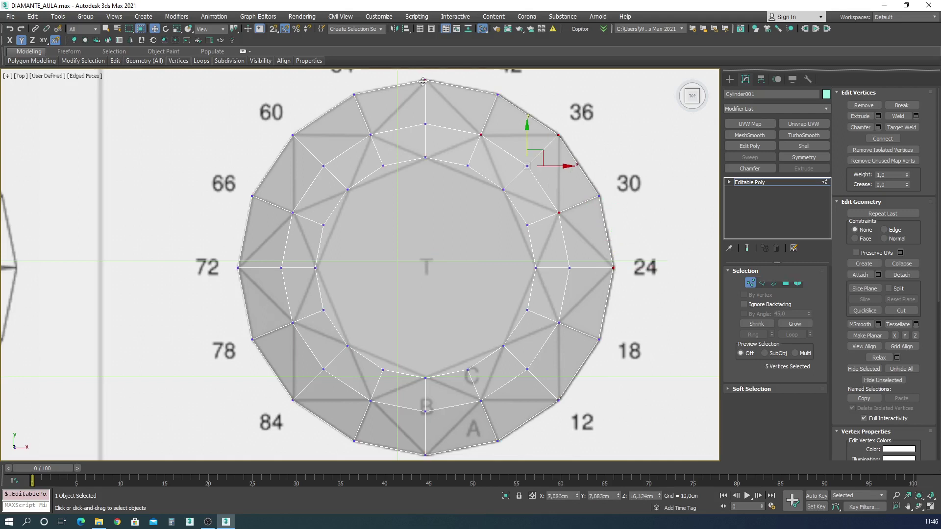
{"action": "left_click", "coordinate": [370, 135], "text": "ctrl"}
{"action": "left_click", "coordinate": [292, 135], "text": "ctrl"}
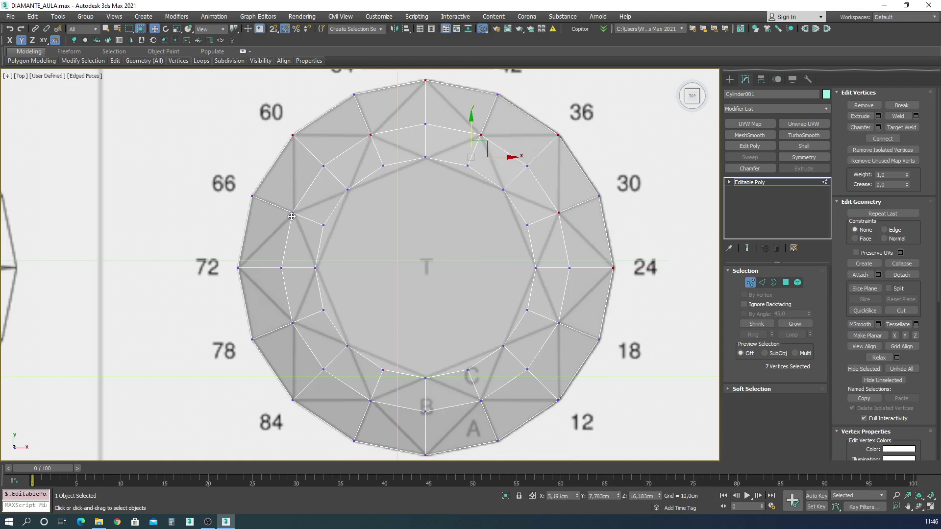
{"action": "left_click", "coordinate": [293, 213], "text": "ctrl"}
{"action": "left_click", "coordinate": [239, 268], "text": "ctrl"}
{"action": "left_click", "coordinate": [292, 324], "text": "ctrl"}
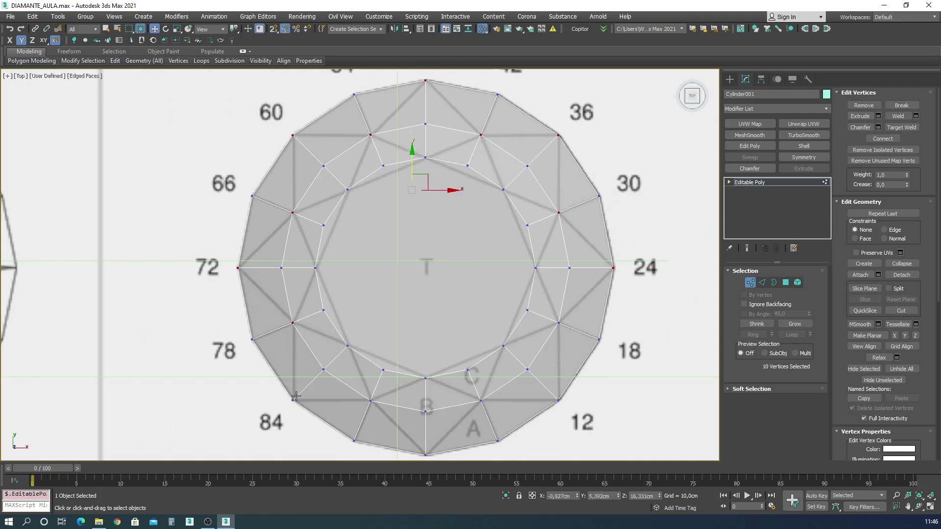
{"action": "left_click", "coordinate": [293, 400], "text": "ctrl"}
{"action": "left_click", "coordinate": [370, 401], "text": "ctrl"}
{"action": "left_click", "coordinate": [431, 455], "text": "ctrl"}
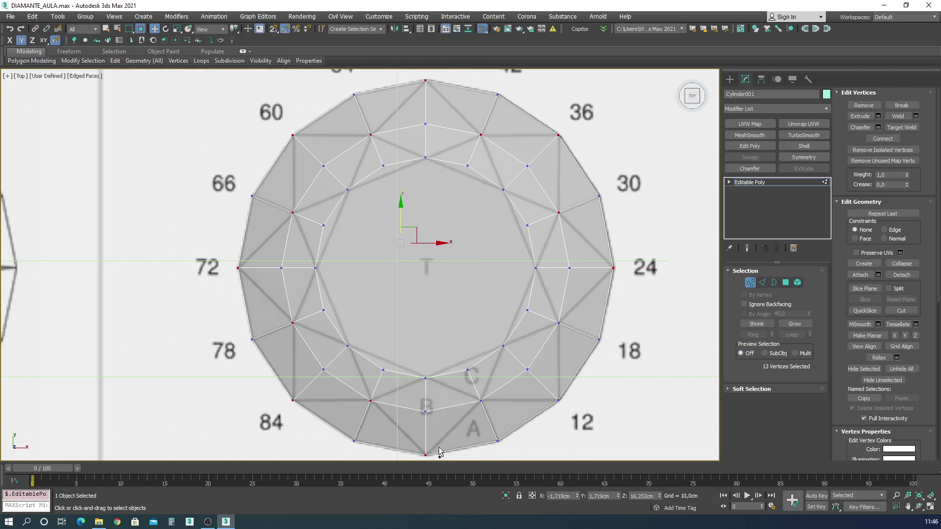
{"action": "left_click", "coordinate": [480, 401], "text": "ctrl"}
{"action": "left_click", "coordinate": [558, 401], "text": "ctrl"}
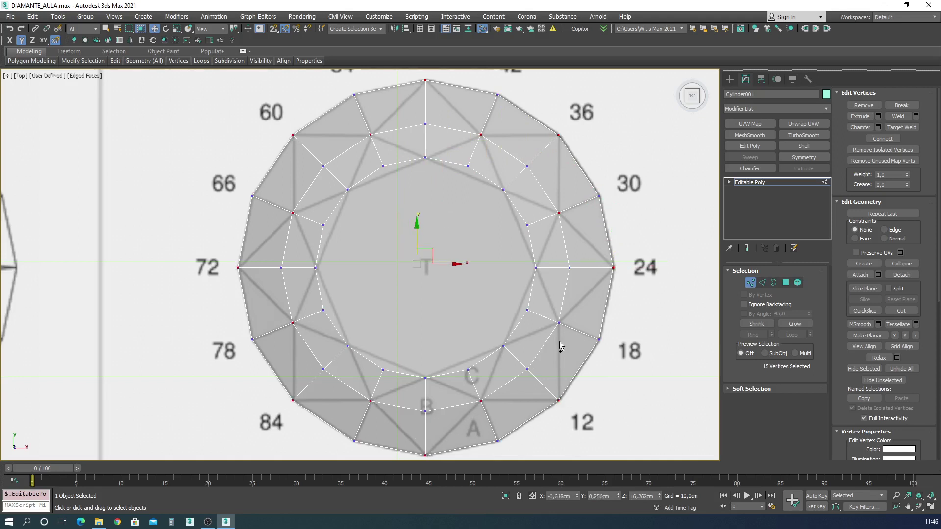
{"action": "left_click", "coordinate": [558, 323], "text": "ctrl"}
{"action": "left_click", "coordinate": [883, 138]}
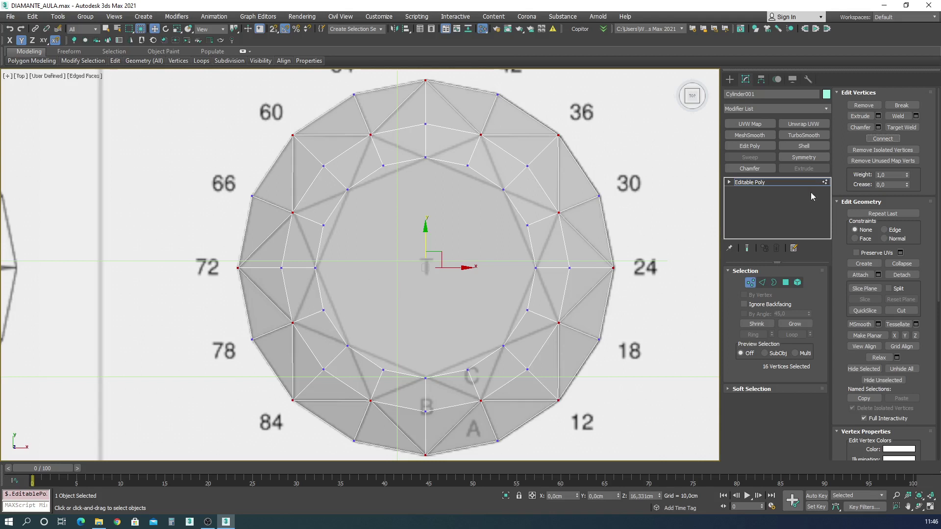
- Target-weld the eight intermediate corners of the table polygon onto neighbouring corners to match the drawing's octagonal table
{"action": "left_click", "coordinate": [901, 127]}
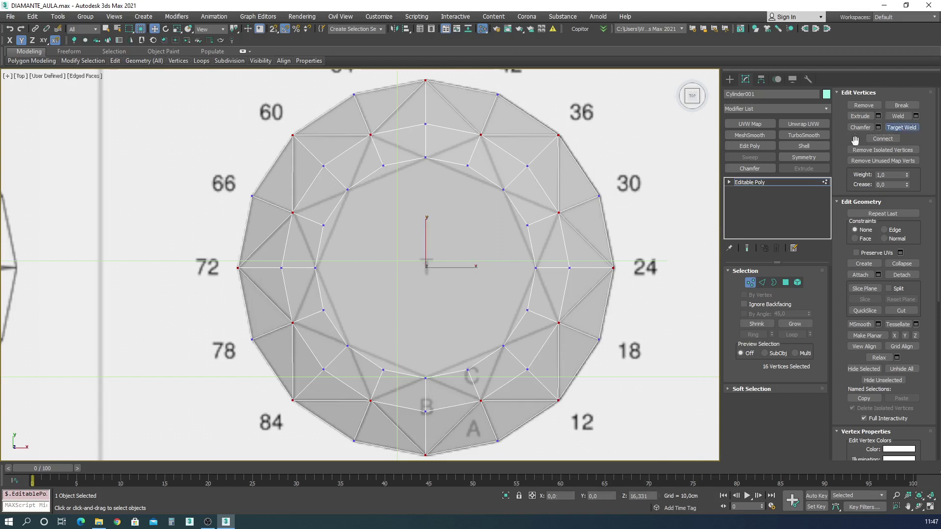
{"action": "left_click", "coordinate": [503, 190]}
{"action": "left_click", "coordinate": [468, 166]}
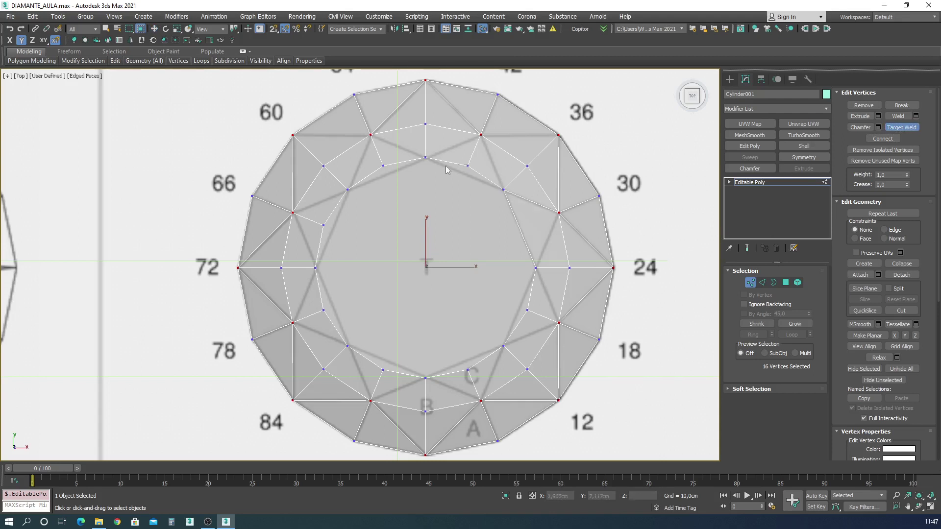
{"action": "left_click", "coordinate": [425, 157]}
{"action": "left_click", "coordinate": [346, 191]}
{"action": "left_click", "coordinate": [315, 268]}
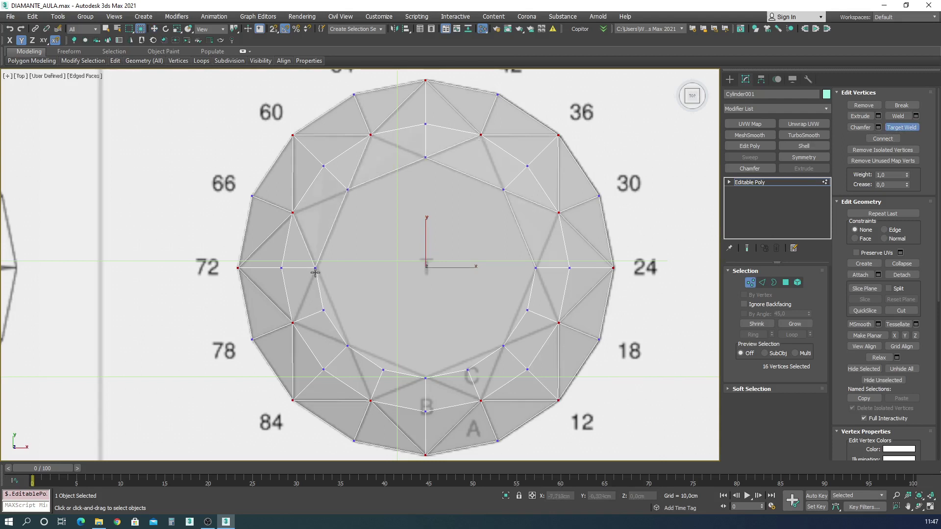
{"action": "left_click", "coordinate": [323, 310]}
{"action": "left_click", "coordinate": [348, 346]}
{"action": "left_click", "coordinate": [426, 378]}
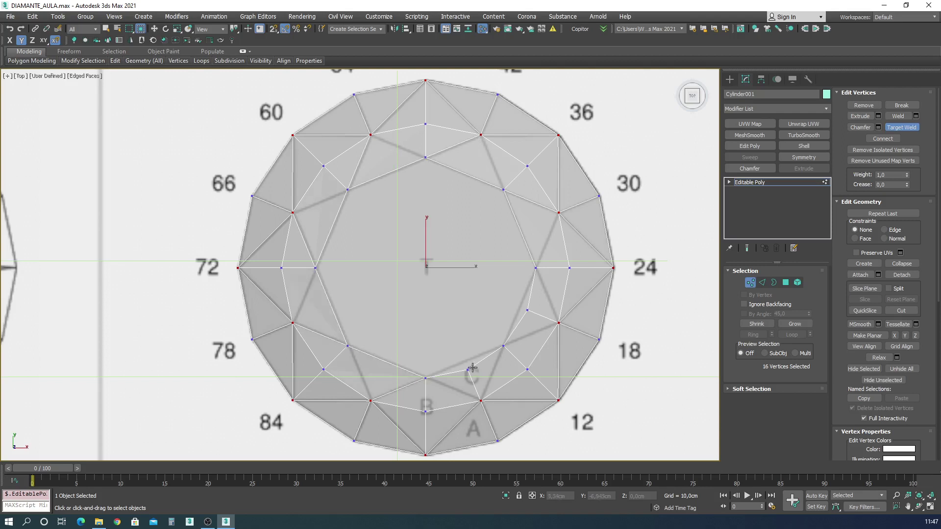
{"action": "left_click", "coordinate": [504, 347]}
{"action": "left_click", "coordinate": [535, 269]}
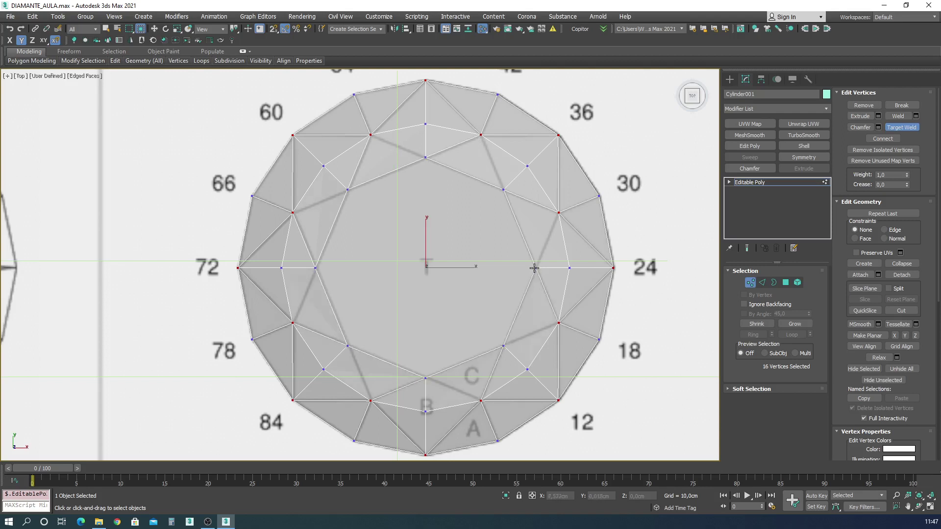
{"action": "key", "text": "w"}
- Connect the three lower table corners with the three outer facet intersections between positions 18 and 84
{"action": "left_click", "coordinate": [883, 139]}
{"action": "right_click", "coordinate": [482, 346]}
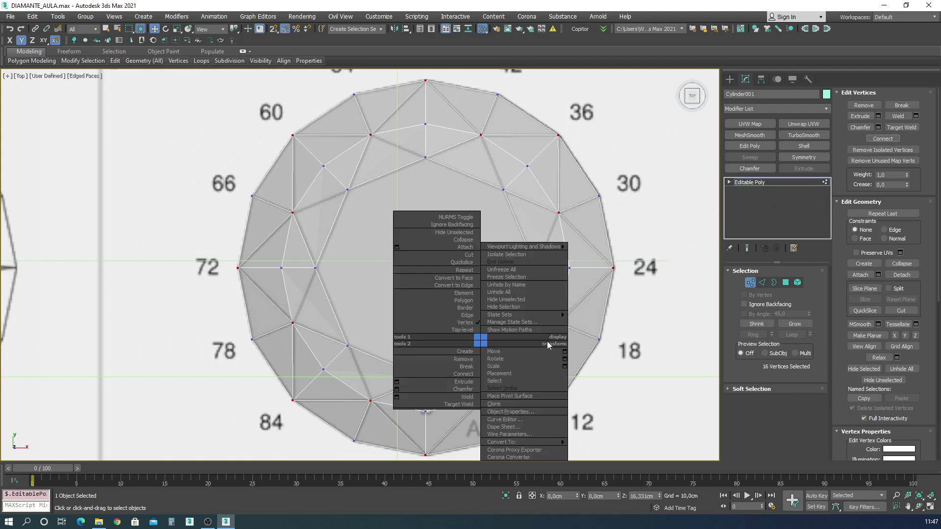
{"action": "left_click", "coordinate": [557, 324]}
{"action": "left_click", "coordinate": [504, 346], "text": "ctrl"}
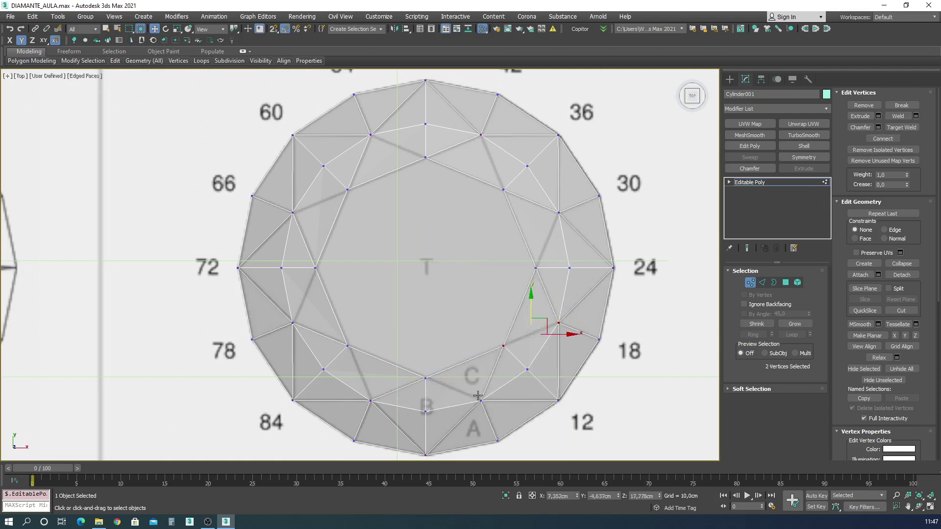
{"action": "left_click", "coordinate": [480, 401], "text": "ctrl"}
{"action": "left_click", "coordinate": [425, 379], "text": "ctrl"}
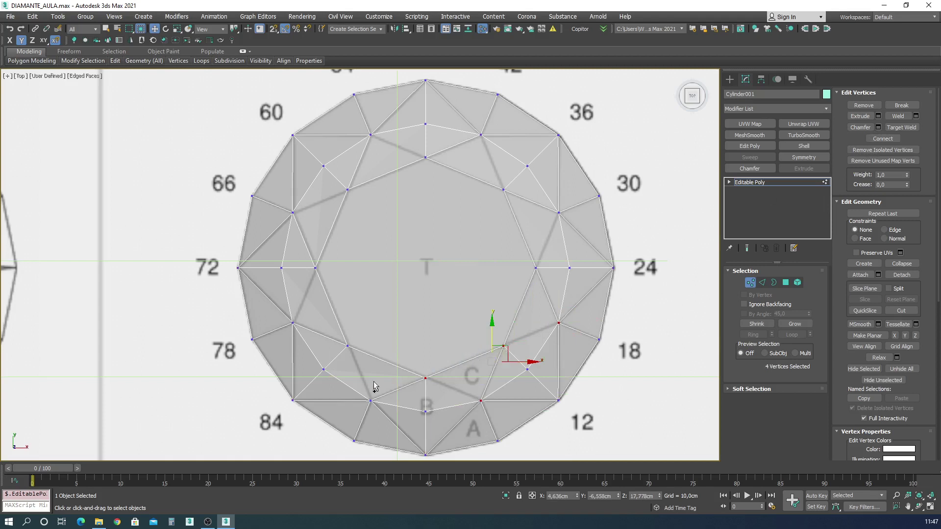
{"action": "left_click", "coordinate": [371, 401], "text": "ctrl"}
{"action": "left_click", "coordinate": [348, 346], "text": "ctrl"}
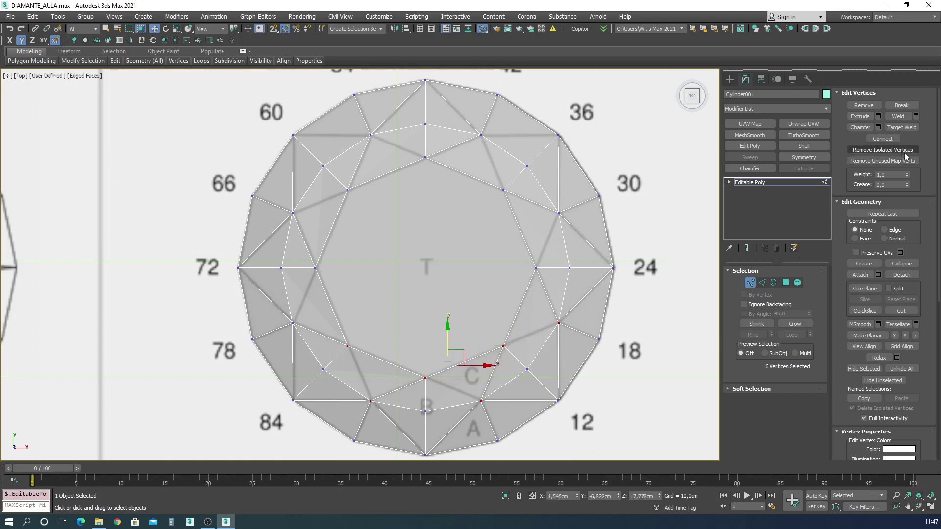
{"action": "left_click", "coordinate": [883, 138]}
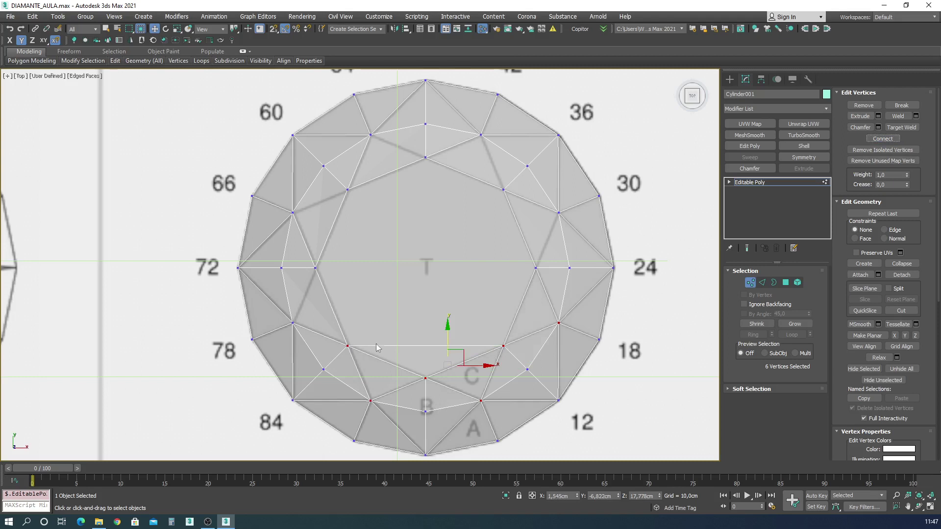
- Extend the selection to all eight table corners and eight outer facet intersections, and connect the sixteen vertices
{"action": "left_click", "coordinate": [293, 322], "text": "ctrl"}
{"action": "left_click", "coordinate": [315, 268], "text": "ctrl"}
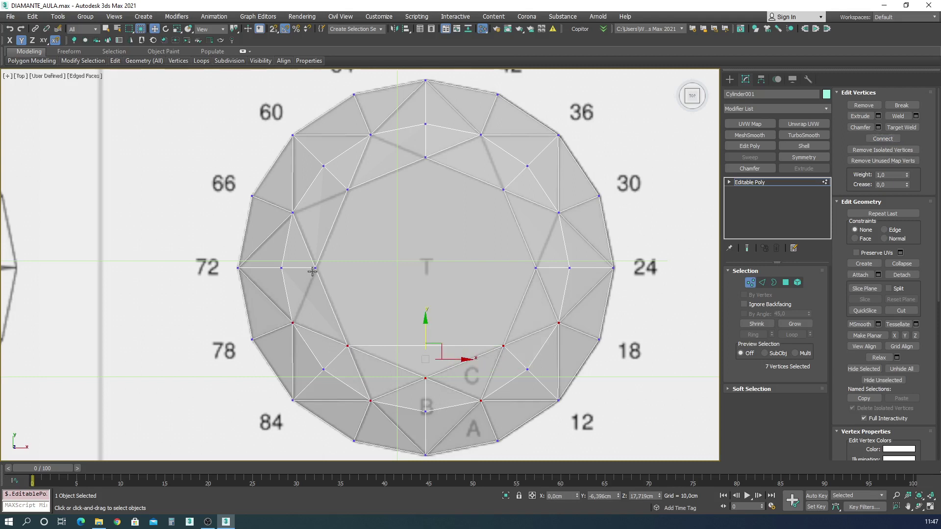
{"action": "left_click", "coordinate": [293, 213], "text": "ctrl"}
{"action": "left_click", "coordinate": [348, 190], "text": "ctrl"}
{"action": "left_click", "coordinate": [370, 135], "text": "ctrl"}
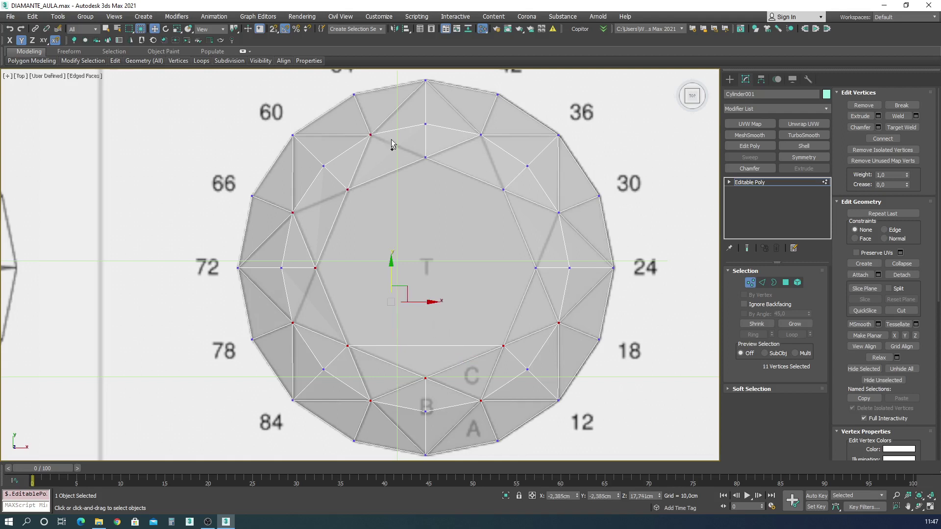
{"action": "left_click", "coordinate": [425, 156], "text": "ctrl"}
{"action": "left_click", "coordinate": [481, 135], "text": "ctrl"}
{"action": "left_click", "coordinate": [503, 190], "text": "ctrl"}
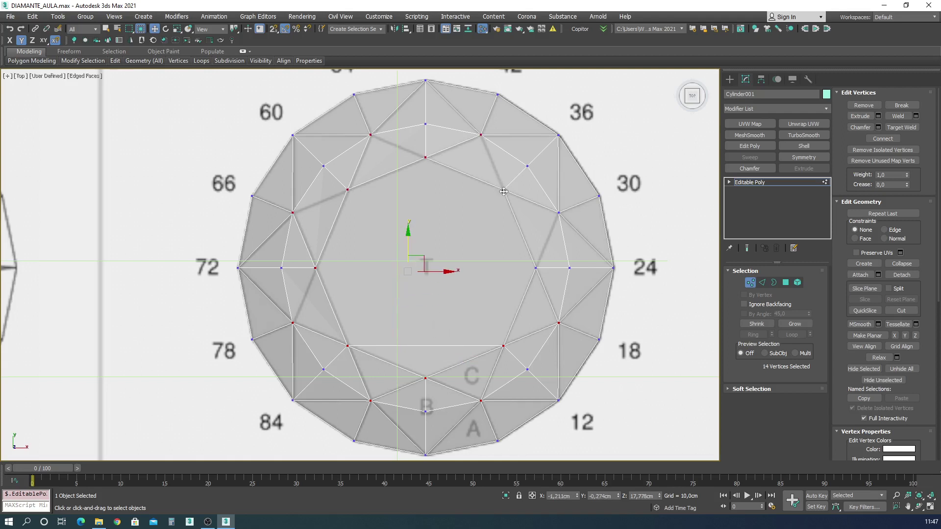
{"action": "left_click", "coordinate": [559, 212], "text": "ctrl"}
{"action": "left_click", "coordinate": [535, 268], "text": "ctrl"}
{"action": "left_click", "coordinate": [878, 141]}
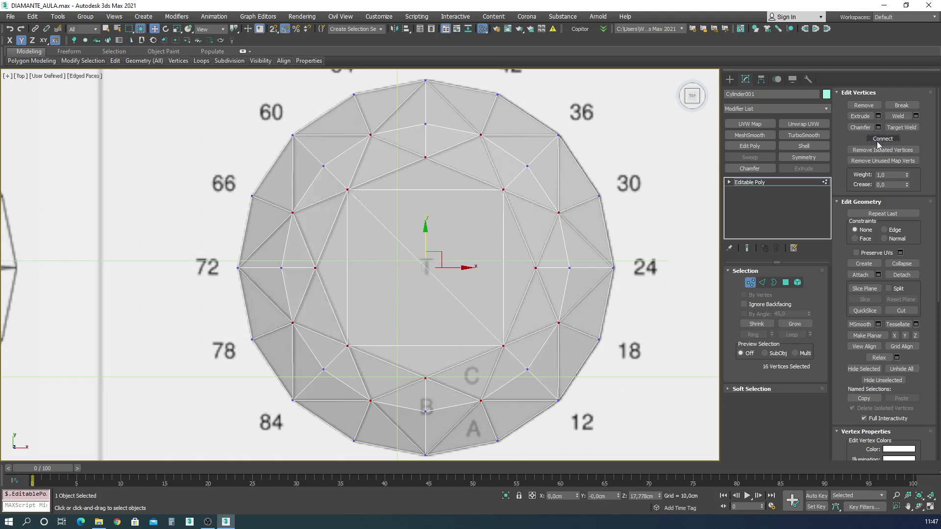
- Remove the stray square and diagonal edges crossing the octagonal table
{"action": "key", "text": "2"}
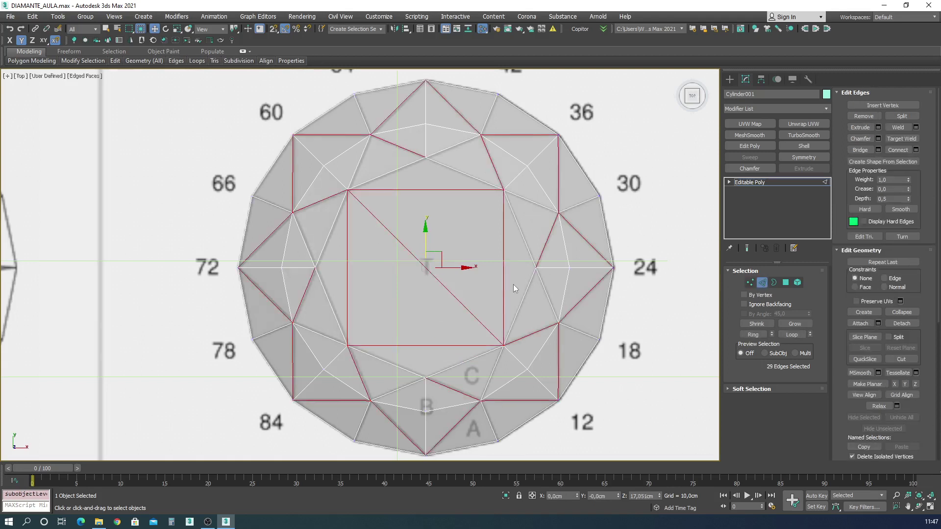
{"action": "left_click", "coordinate": [506, 288]}
{"action": "left_click", "coordinate": [456, 298]}
{"action": "key", "text": "BackSpace"}
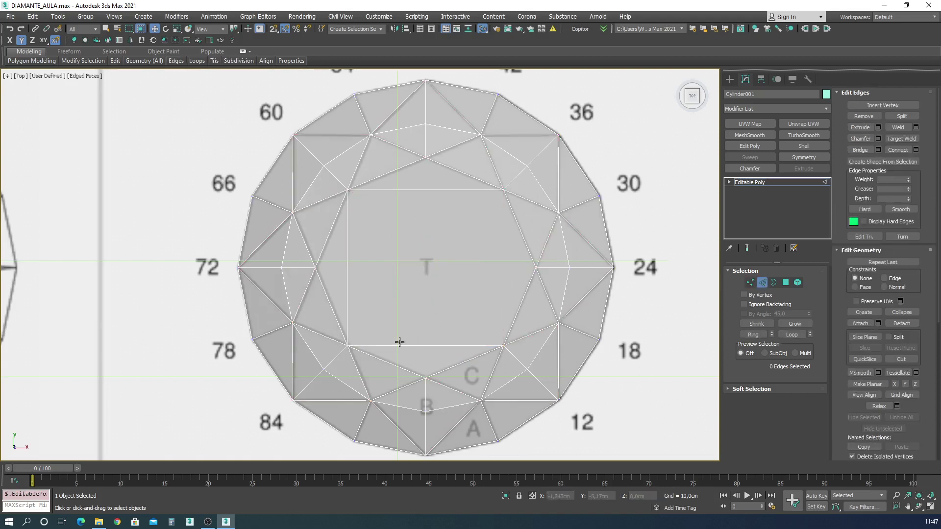
{"action": "left_click", "coordinate": [386, 343]}
{"action": "key", "text": "BackSpace"}
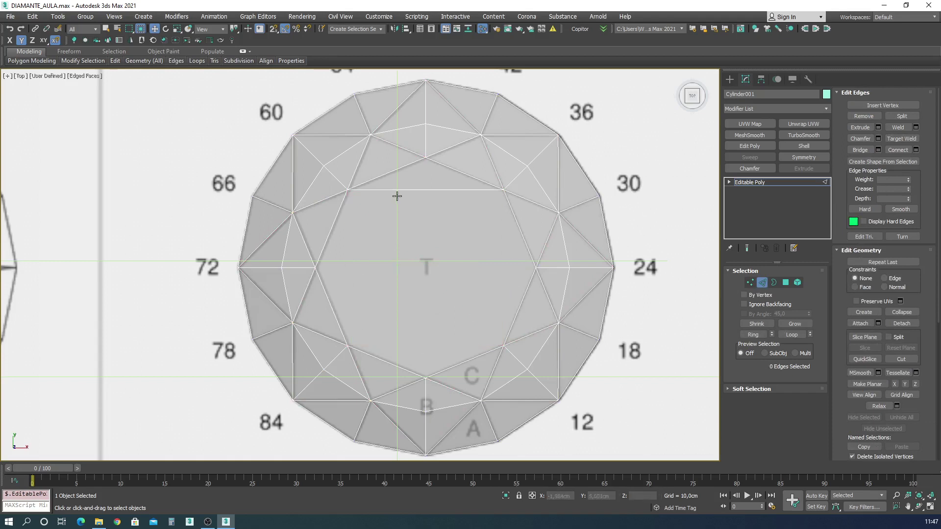
{"action": "left_click", "coordinate": [397, 190]}
{"action": "key", "text": "BackSpace"}
- Remove the surplus vertices inside six kite-shaped crown facets, going counterclockwise from position 24 to the one between 78 and 84
{"action": "left_click", "coordinate": [750, 282]}
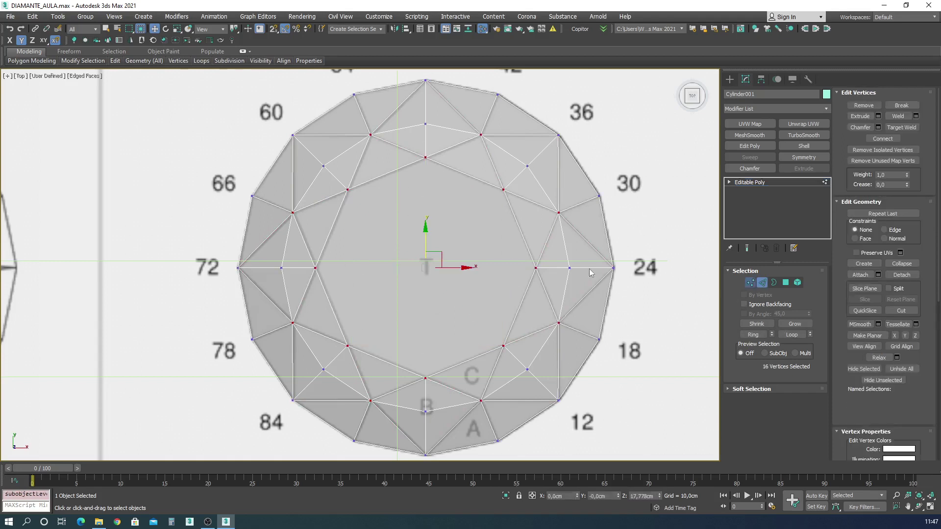
{"action": "left_click", "coordinate": [569, 267]}
{"action": "key", "text": "BackSpace"}
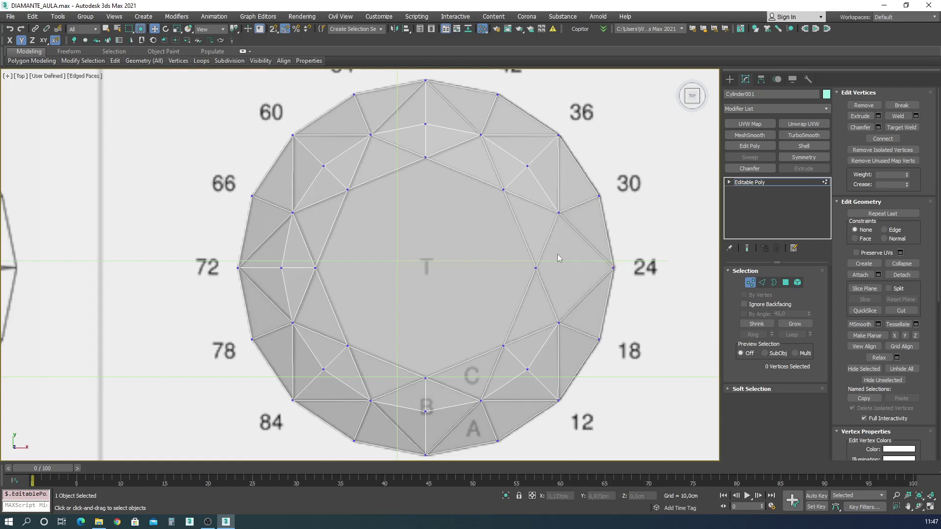
{"action": "left_click", "coordinate": [527, 167]}
{"action": "key", "text": "BackSpace"}
{"action": "left_click", "coordinate": [426, 124]}
{"action": "key", "text": "BackSpace"}
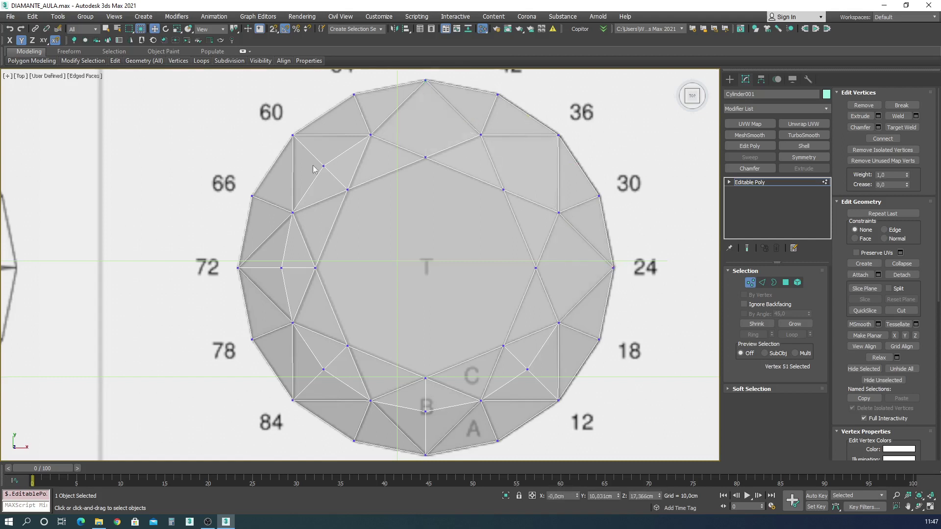
{"action": "left_click", "coordinate": [323, 166]}
{"action": "key", "text": "BackSpace"}
{"action": "left_click", "coordinate": [281, 267]}
{"action": "key", "text": "BackSpace"}
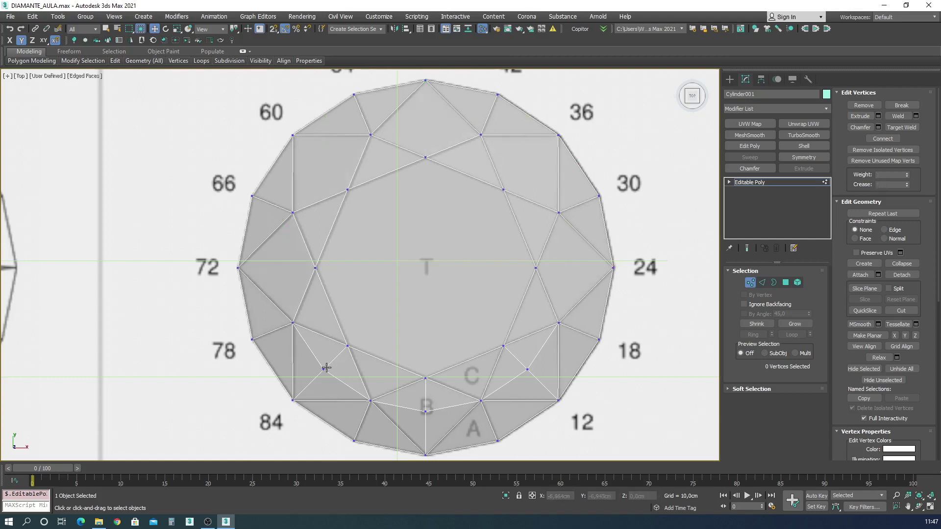
{"action": "left_click", "coordinate": [324, 369]}
{"action": "key", "text": "BackSpace"}
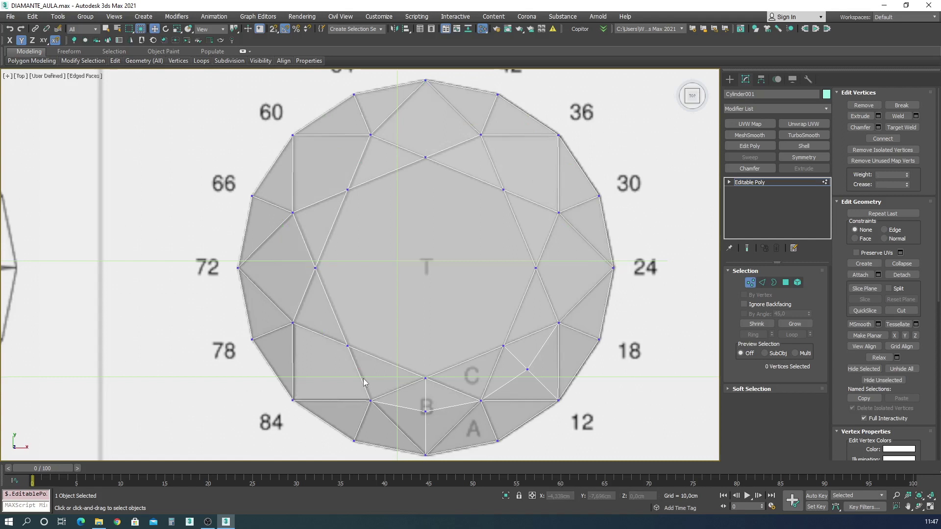
- Cap the open border of the kite facet between positions 78 and 84
{"action": "left_click", "coordinate": [762, 282]}
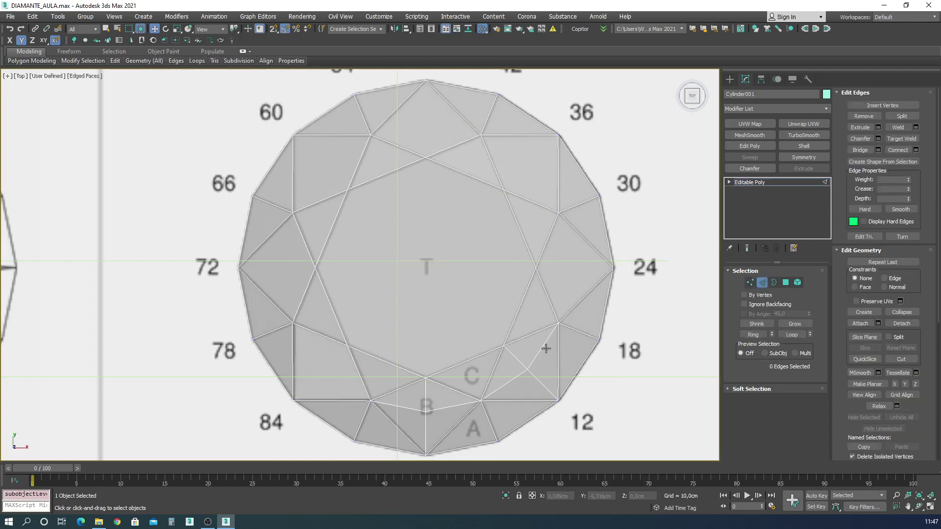
{"action": "key", "text": "3"}
{"action": "left_click", "coordinate": [316, 337]}
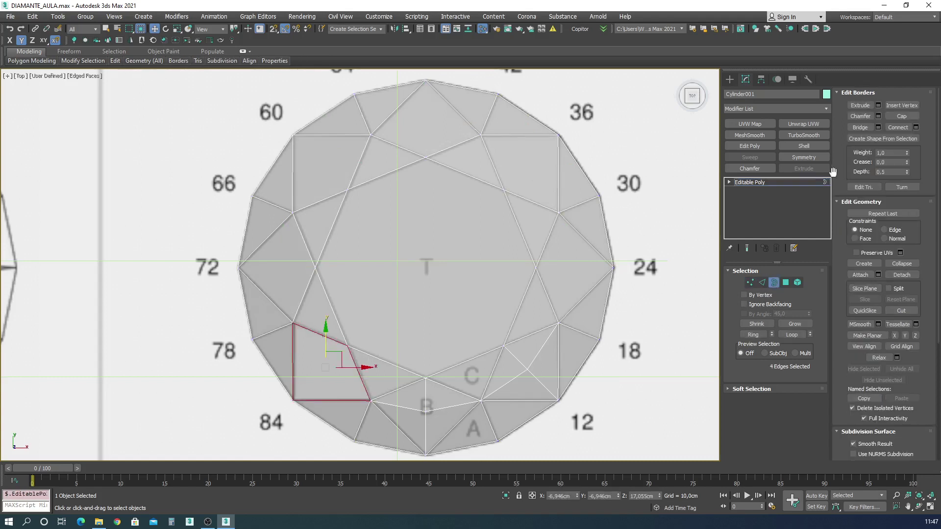
{"action": "left_click", "coordinate": [901, 117]}
- Remove the last two surplus vertices, inside kite facet B and the kite facet between positions 12 and 18
{"action": "left_click", "coordinate": [750, 283]}
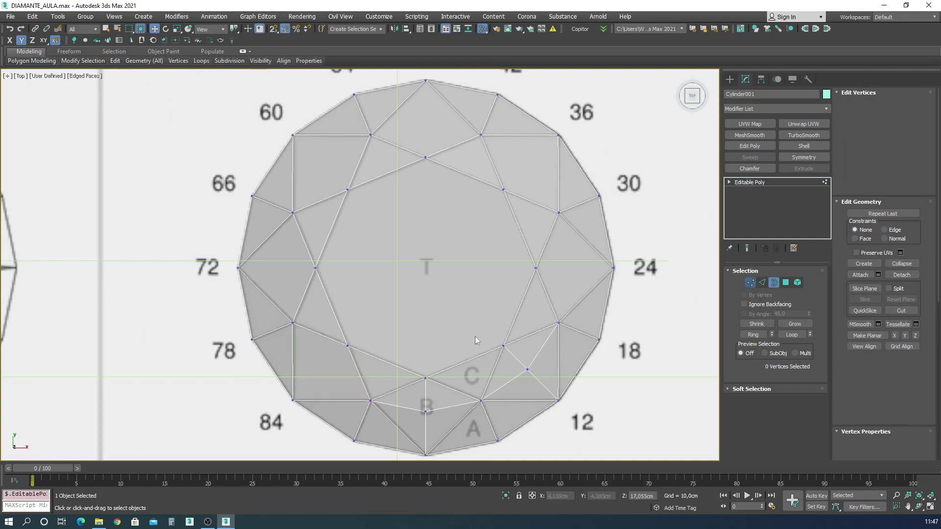
{"action": "left_click", "coordinate": [425, 411]}
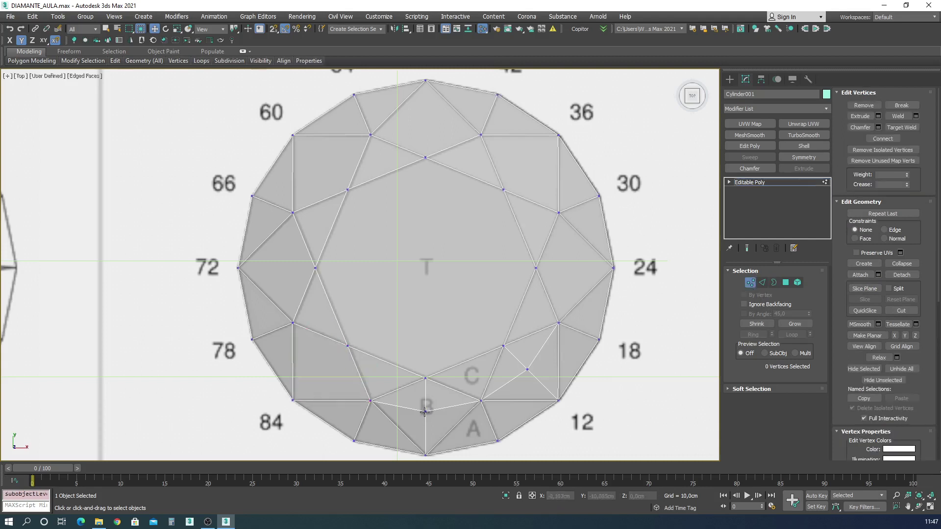
{"action": "left_click", "coordinate": [864, 105]}
{"action": "left_click", "coordinate": [526, 366]}
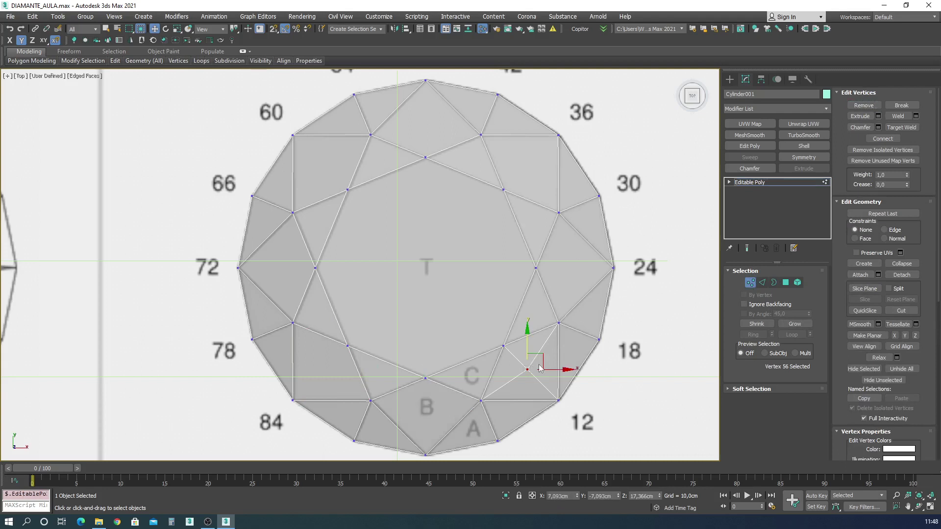
{"action": "key", "text": "BackSpace"}
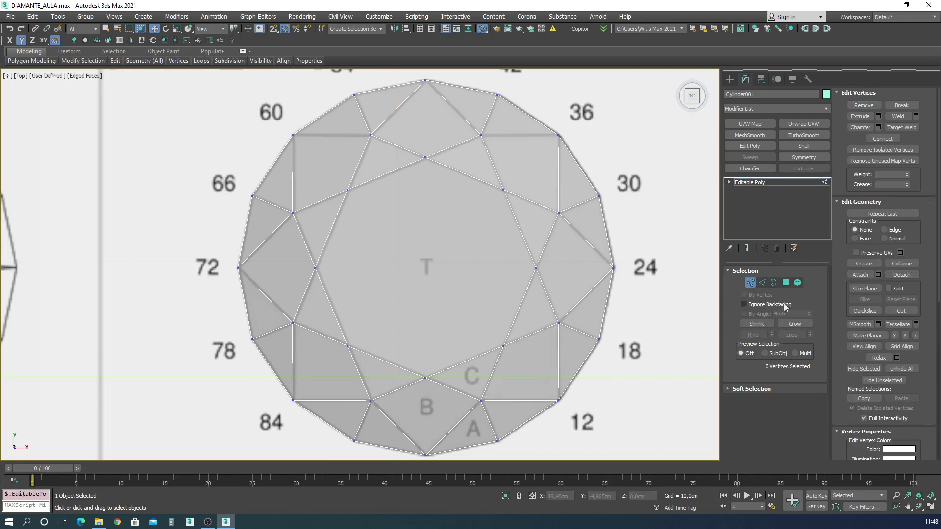
- Turn off See-Through display for the cylinder and inspect its solid crown facets in the perspective view
{"action": "left_click", "coordinate": [750, 283]}
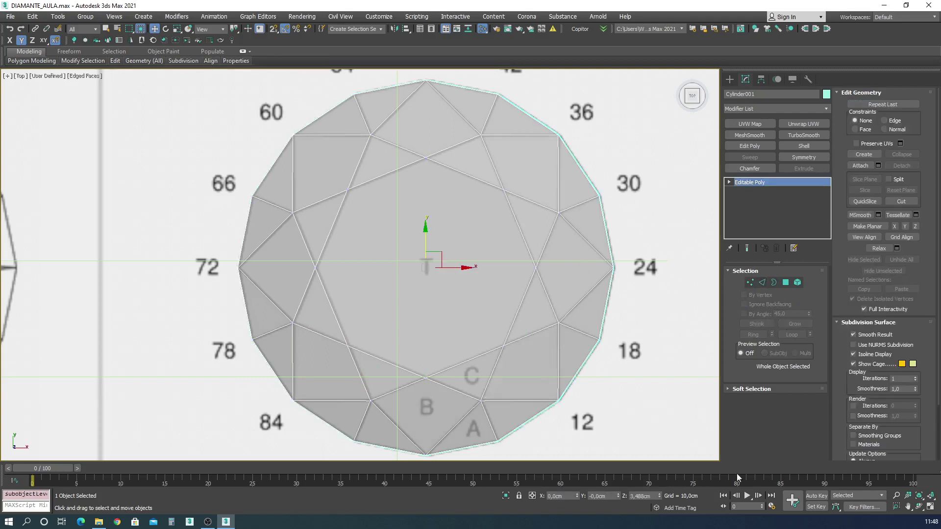
{"action": "left_click", "coordinate": [794, 79]}
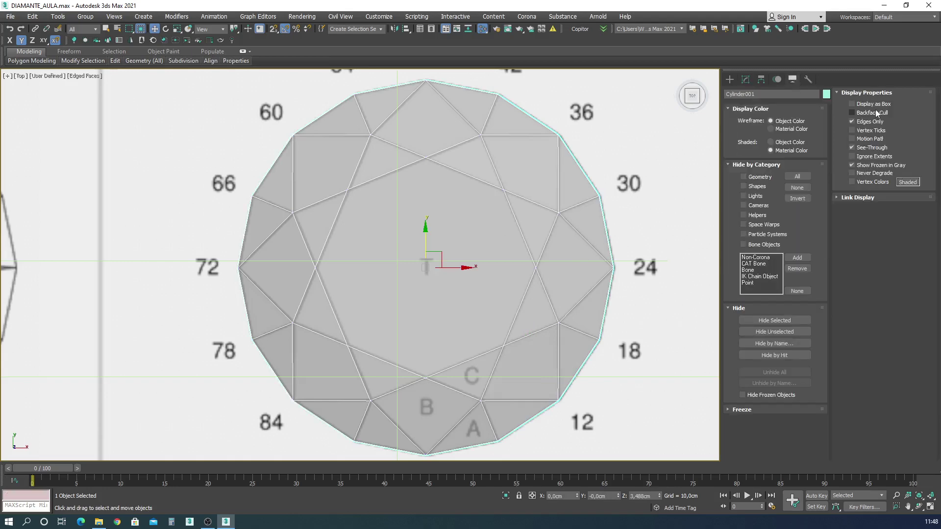
{"action": "left_click", "coordinate": [852, 147]}
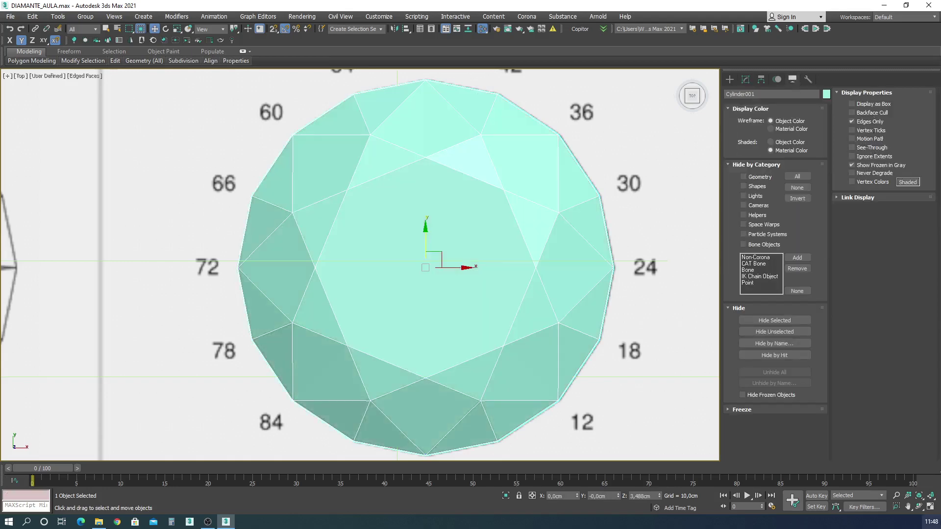
{"action": "left_click", "coordinate": [931, 506]}
{"action": "left_click", "coordinate": [920, 506]}
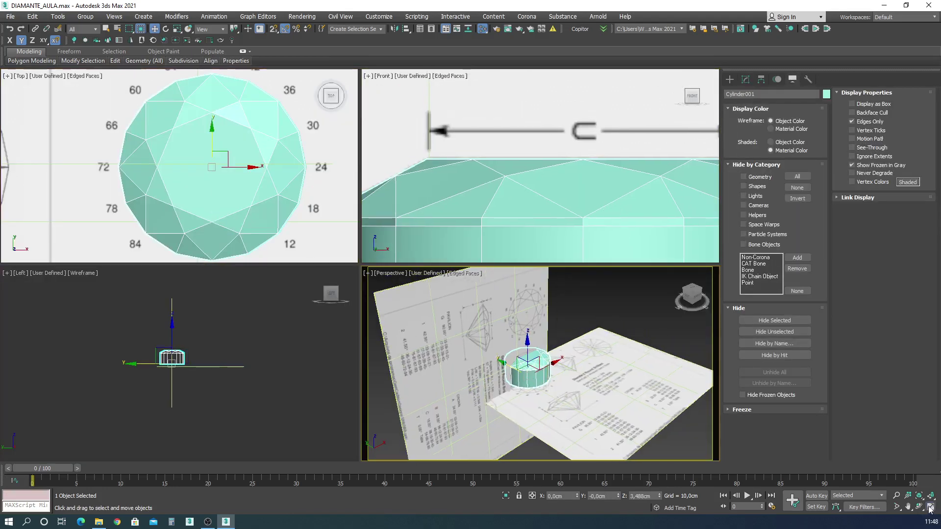
{"action": "left_click", "coordinate": [931, 506]}
{"action": "key", "text": "z"}
{"action": "left_click_drag", "start_coordinate": [362, 264], "coordinate": [412, 302]}
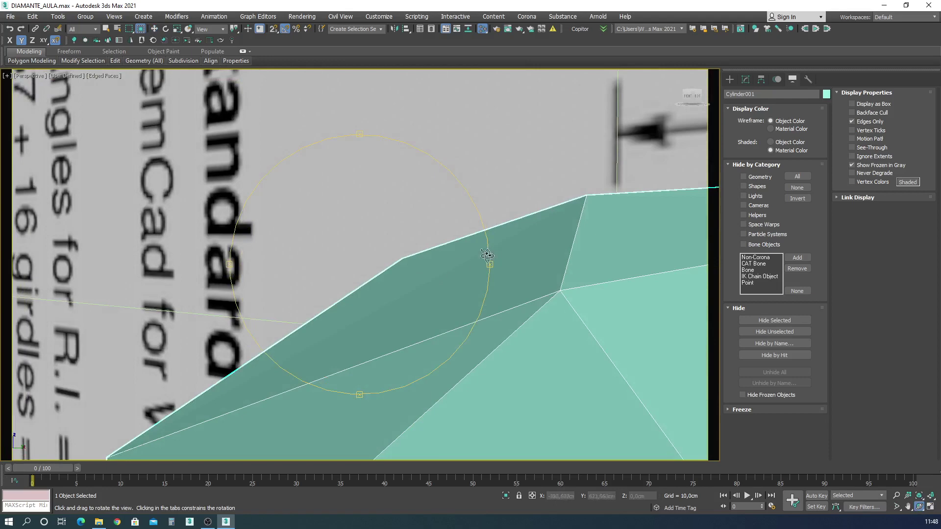
{"action": "left_click_drag", "start_coordinate": [462, 272], "coordinate": [362, 261]}
- Select the eight crown vertices between the table and the girdle and compare them with the reference slope in the front view
{"action": "left_click", "coordinate": [746, 79]}
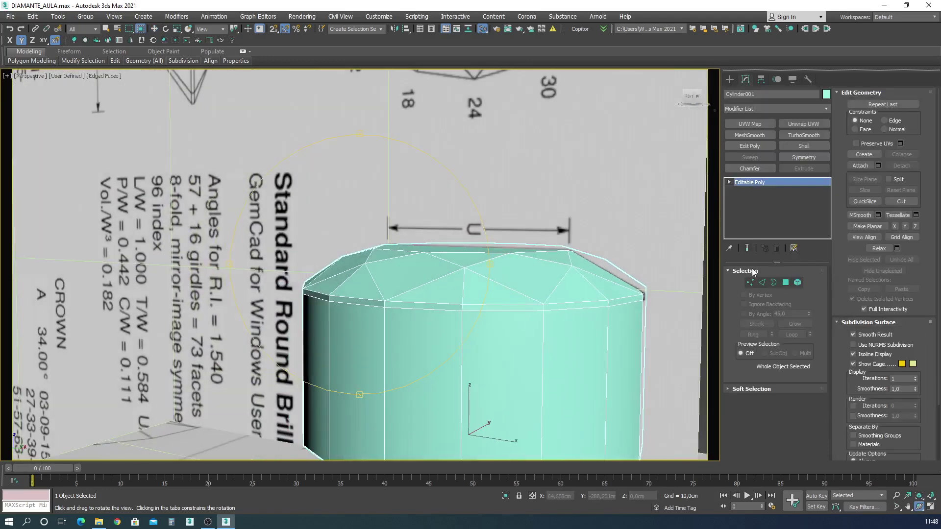
{"action": "left_click", "coordinate": [750, 283]}
{"action": "scroll", "coordinate": [420, 241], "scroll_direction": "up", "scroll_amount": 3}
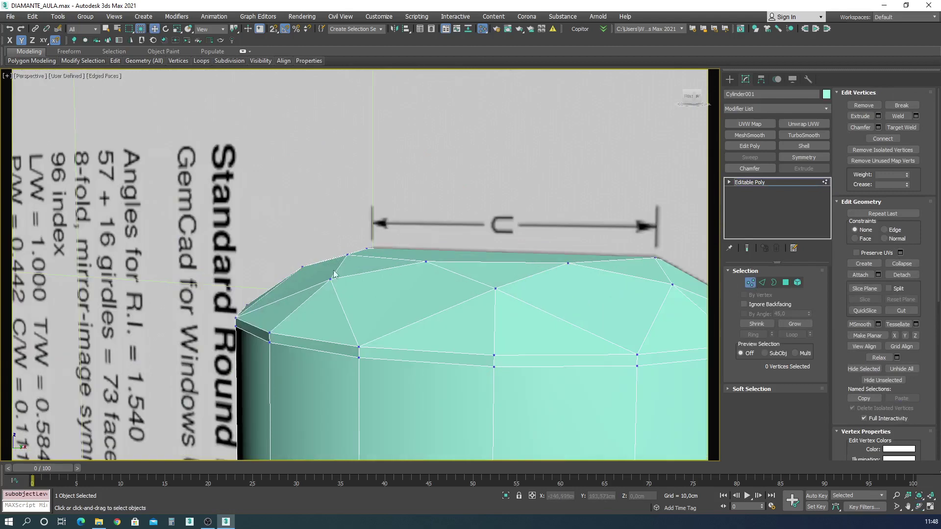
{"action": "key", "text": "alt+w"}
{"action": "scroll", "coordinate": [407, 184], "scroll_direction": "down", "scroll_amount": 2}
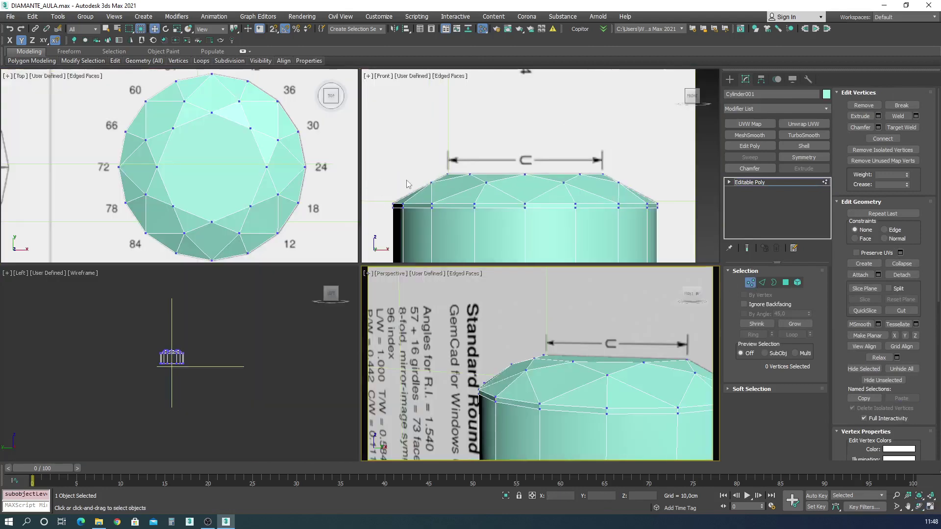
{"action": "double_click", "coordinate": [618, 183]}
{"action": "scroll", "coordinate": [620, 180], "scroll_direction": "up", "scroll_amount": 4}
{"action": "scroll", "coordinate": [621, 186], "scroll_direction": "up", "scroll_amount": 4}
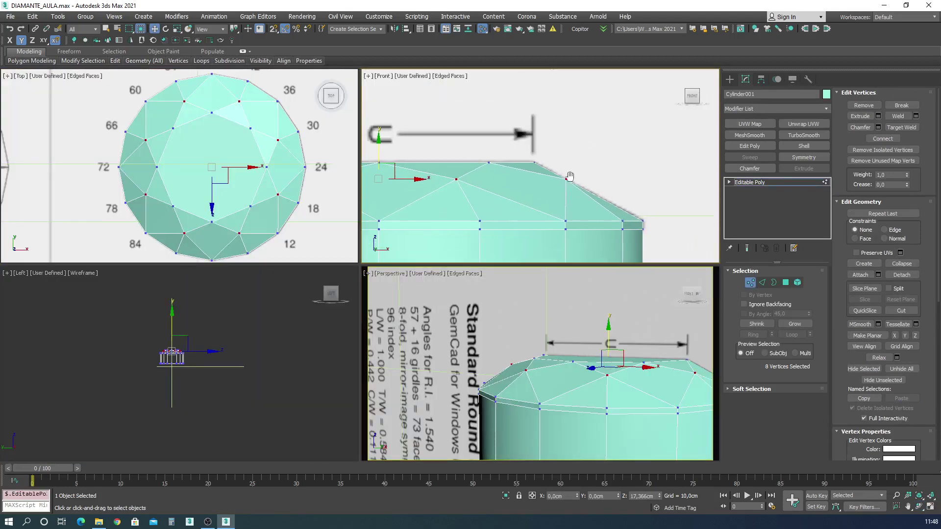
{"action": "key", "text": "alt+w"}
{"action": "scroll", "coordinate": [398, 267], "scroll_direction": "up", "scroll_amount": 3}
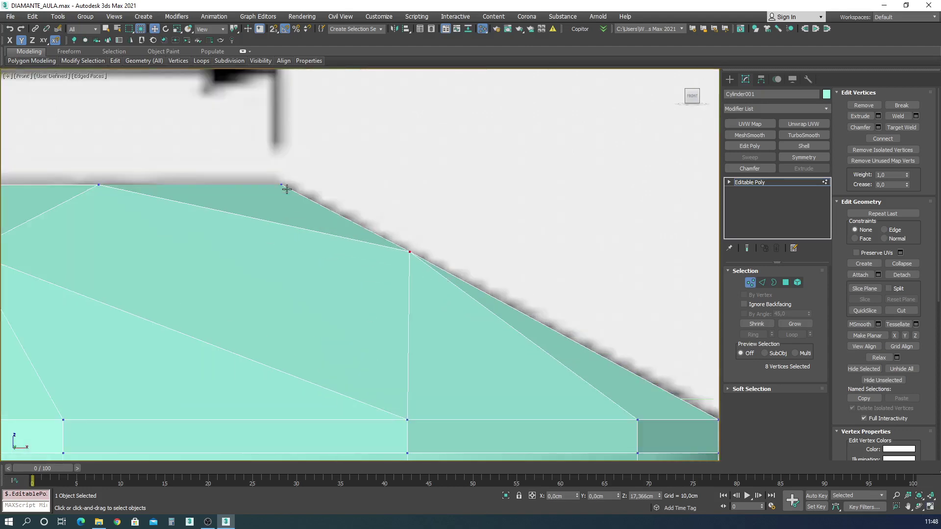
{"action": "scroll", "coordinate": [557, 337], "scroll_direction": "down", "scroll_amount": 3}
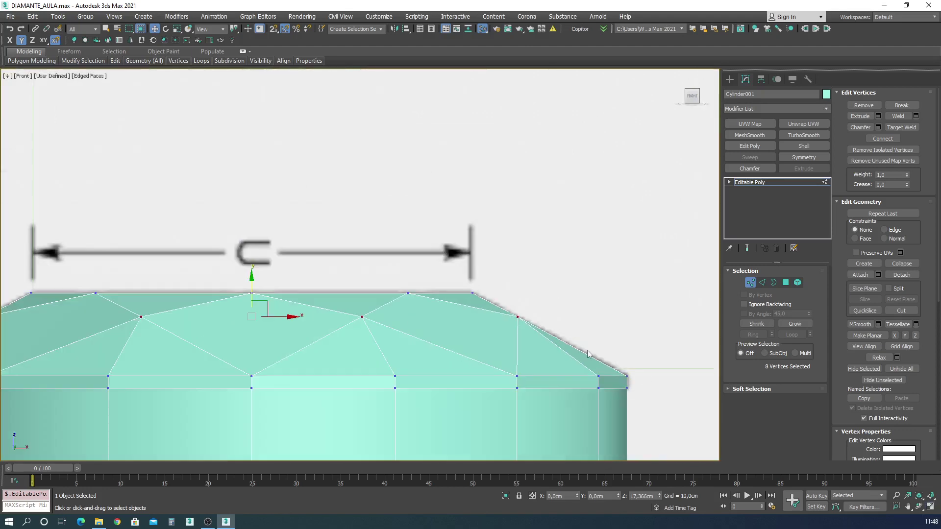
- Draw a straight guide line in the front view from the girdle's upper outer corner to the table's outer corner
{"action": "left_click", "coordinate": [750, 283]}
{"action": "left_click", "coordinate": [729, 79]}
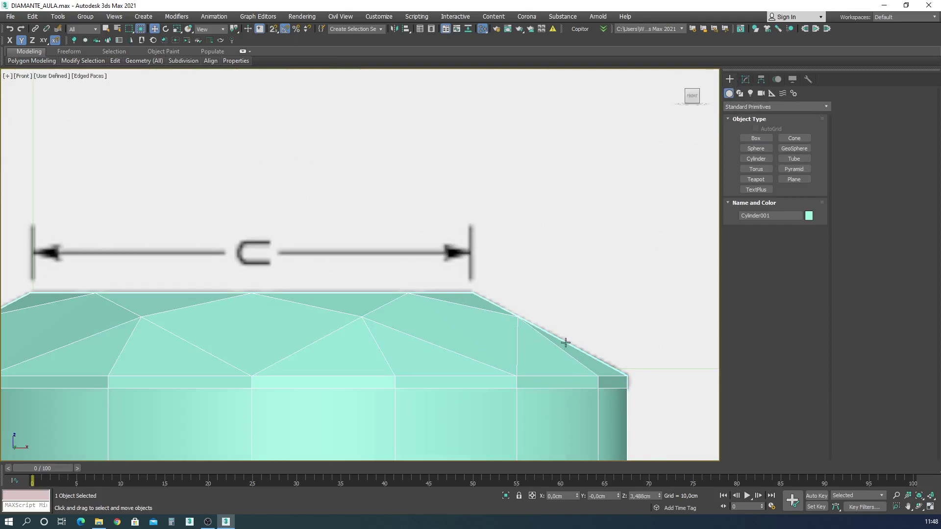
{"action": "left_click", "coordinate": [746, 79]}
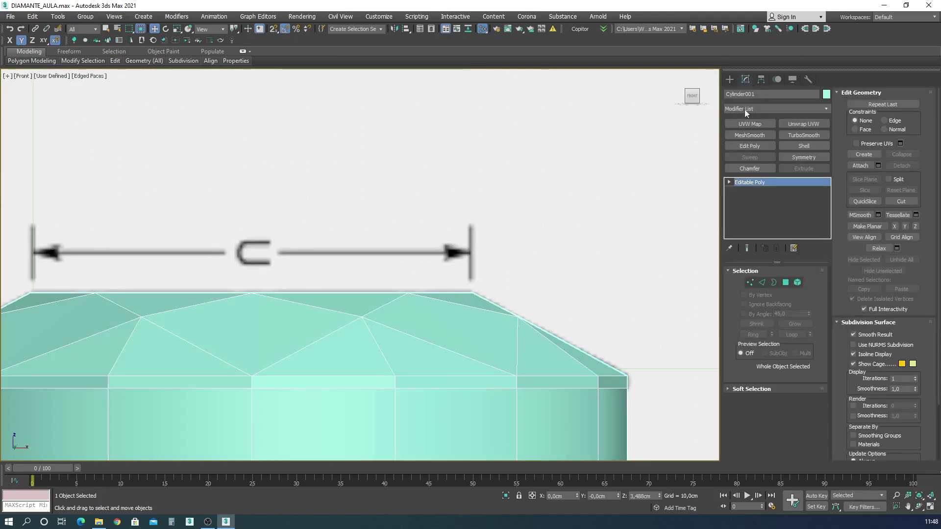
{"action": "left_click", "coordinate": [730, 79]}
{"action": "left_click", "coordinate": [739, 93]}
{"action": "left_click", "coordinate": [756, 146]}
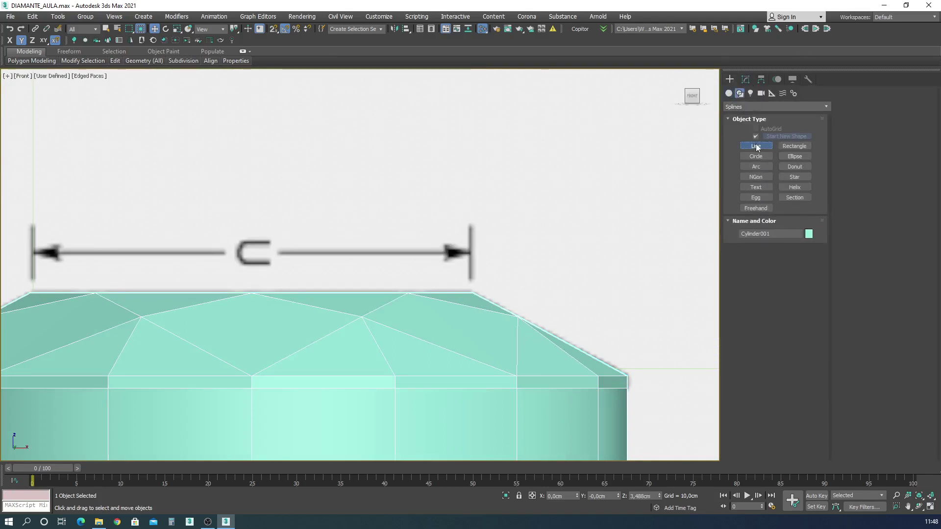
{"action": "left_click", "coordinate": [627, 376]}
{"action": "left_click", "coordinate": [474, 292]}
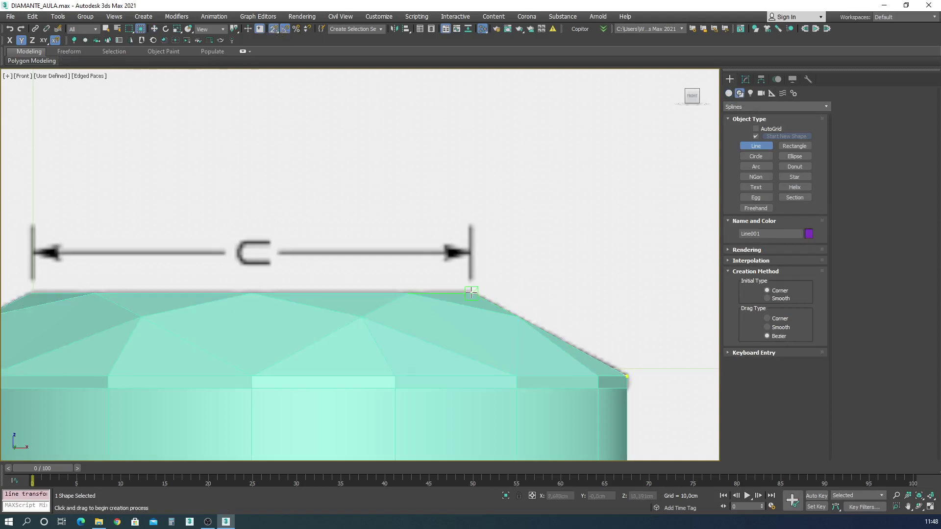
{"action": "right_click", "coordinate": [512, 309]}
{"action": "right_click", "coordinate": [509, 332]}
{"action": "left_click", "coordinate": [508, 334]}
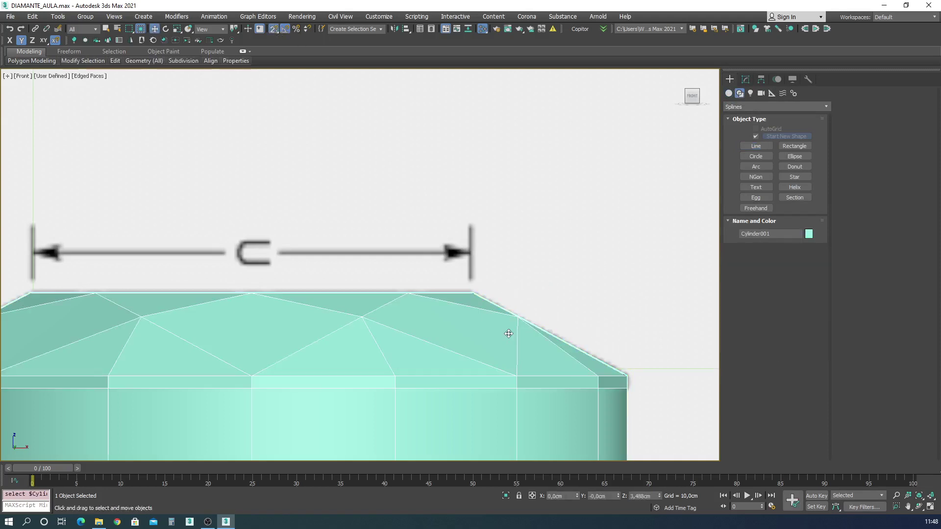
- In front wireframe, lock the eight mid-crown vertices as the selection and lower them onto the guide line, to a height of about 17.34 cm
{"action": "left_click", "coordinate": [90, 76]}
{"action": "left_click", "coordinate": [122, 175]}
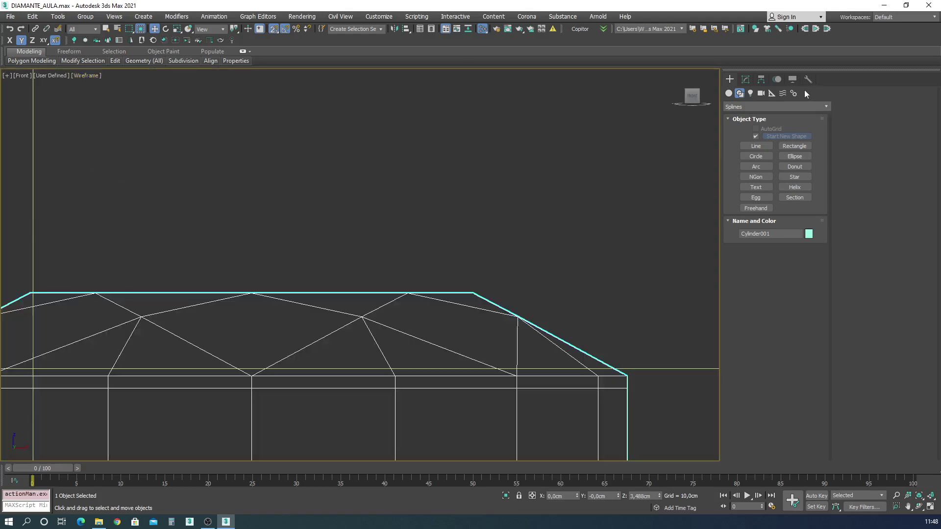
{"action": "left_click", "coordinate": [745, 79]}
{"action": "left_click", "coordinate": [750, 282]}
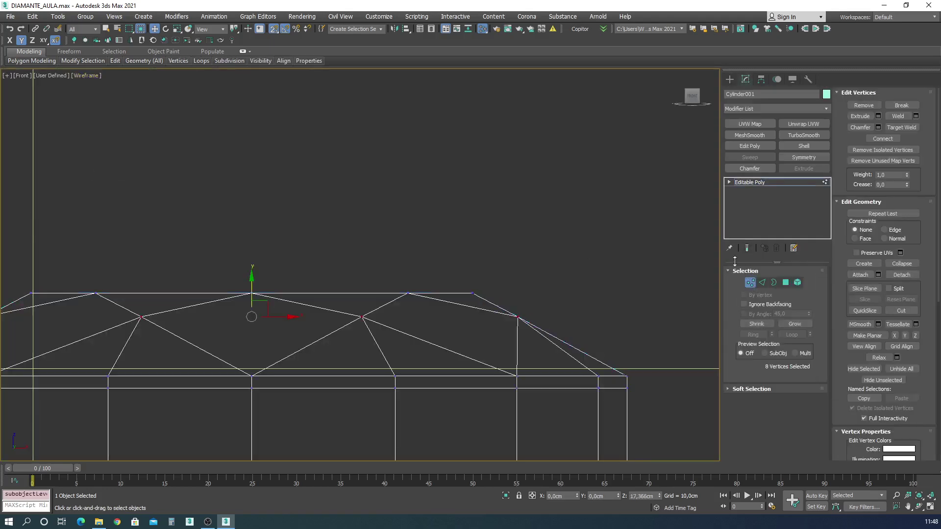
{"action": "scroll", "coordinate": [710, 264], "scroll_direction": "down", "scroll_amount": 3}
{"action": "left_click_drag", "start_coordinate": [651, 300], "coordinate": [652, 300]}
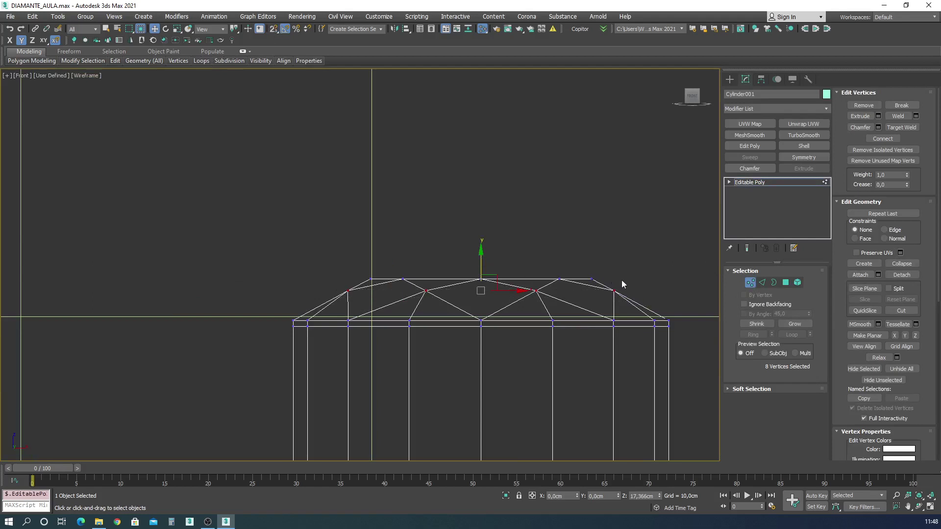
{"action": "scroll", "coordinate": [621, 280], "scroll_direction": "up", "scroll_amount": 8}
{"action": "key", "text": "space"}
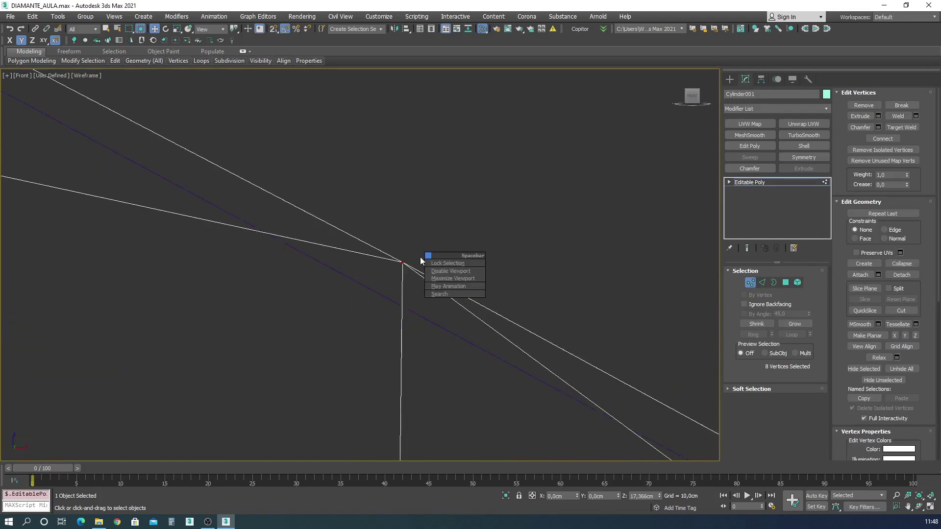
{"action": "left_click", "coordinate": [448, 265]}
{"action": "left_click_drag", "start_coordinate": [397, 259], "coordinate": [421, 303]}
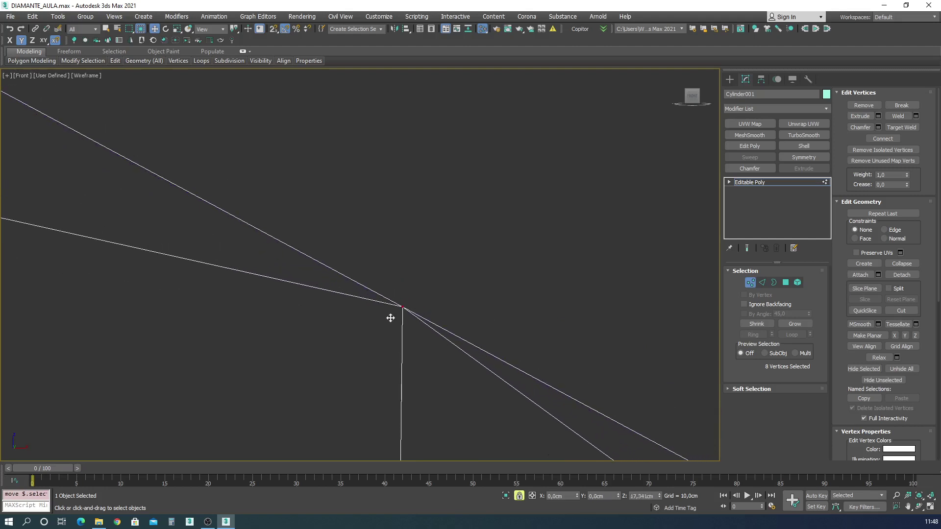
{"action": "middle_click_drag", "start_coordinate": [391, 318], "coordinate": [521, 166]}
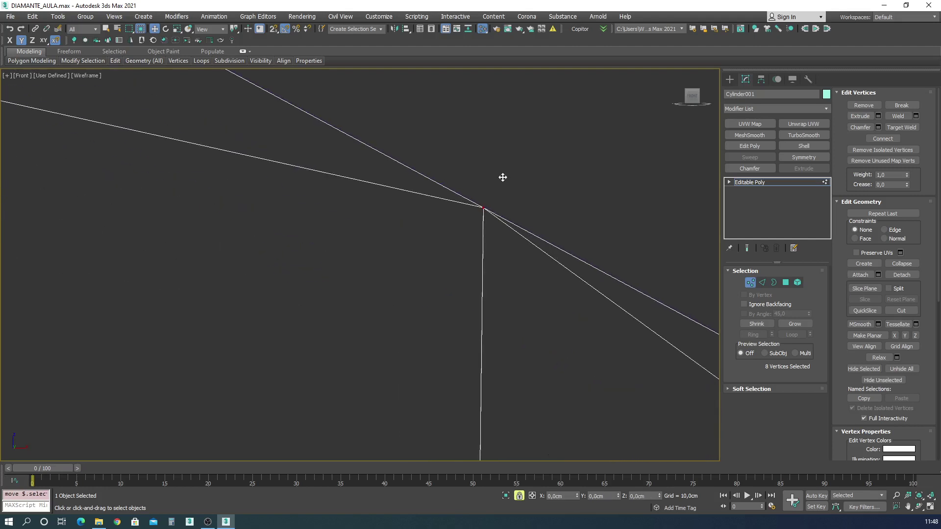
{"action": "left_click_drag", "start_coordinate": [503, 177], "coordinate": [456, 257]}
{"action": "scroll", "coordinate": [438, 235], "scroll_direction": "down", "scroll_amount": 10}
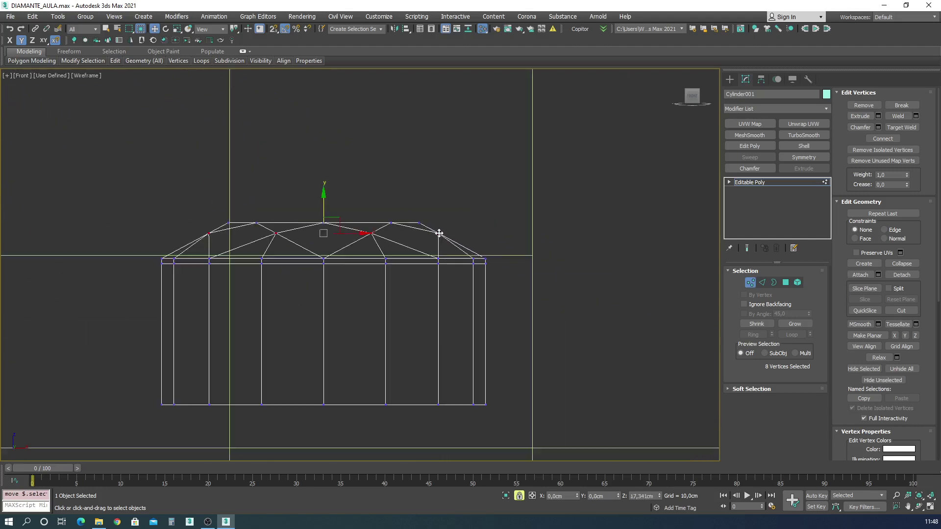
- Examine the adjusted crown facets and their slope from several angles in the perspective view
{"action": "left_click", "coordinate": [928, 508]}
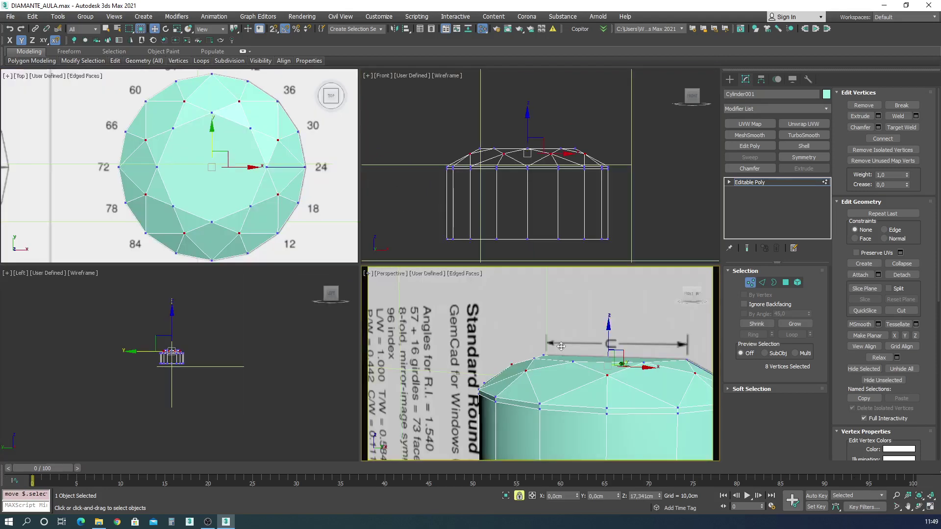
{"action": "left_click", "coordinate": [928, 510]}
{"action": "scroll", "coordinate": [311, 282], "scroll_direction": "up", "scroll_amount": 5}
{"action": "scroll", "coordinate": [372, 275], "scroll_direction": "down", "scroll_amount": 3}
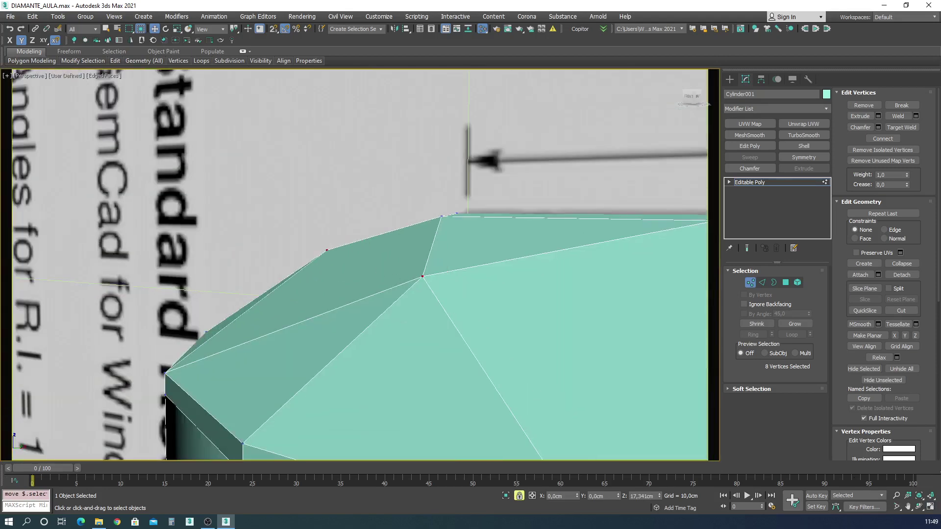
{"action": "left_click", "coordinate": [920, 507]}
{"action": "left_click_drag", "start_coordinate": [466, 320], "coordinate": [380, 271]}
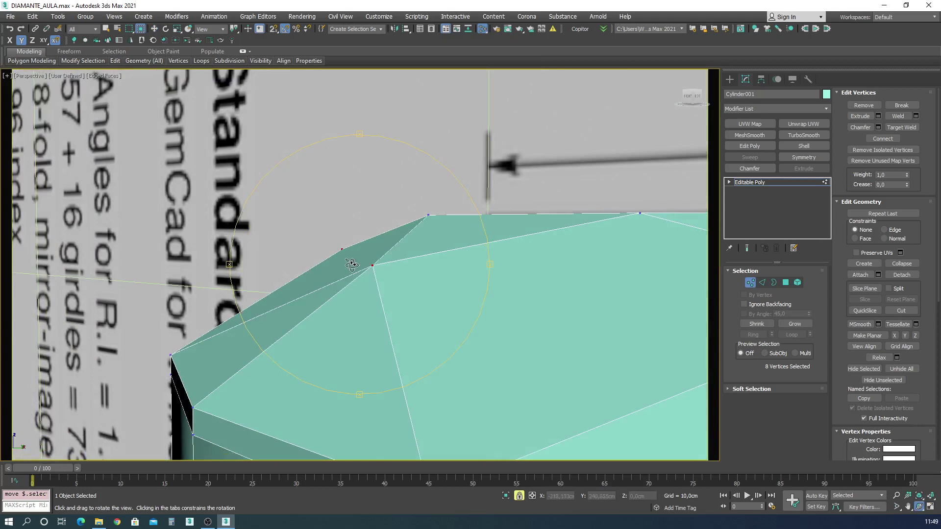
{"action": "scroll", "coordinate": [351, 264], "scroll_direction": "up", "scroll_amount": 4}
{"action": "scroll", "coordinate": [351, 265], "scroll_direction": "down", "scroll_amount": 10}
- Unlock the vertex selection and delete the guide line along the crown slope
{"action": "key", "text": "w"}
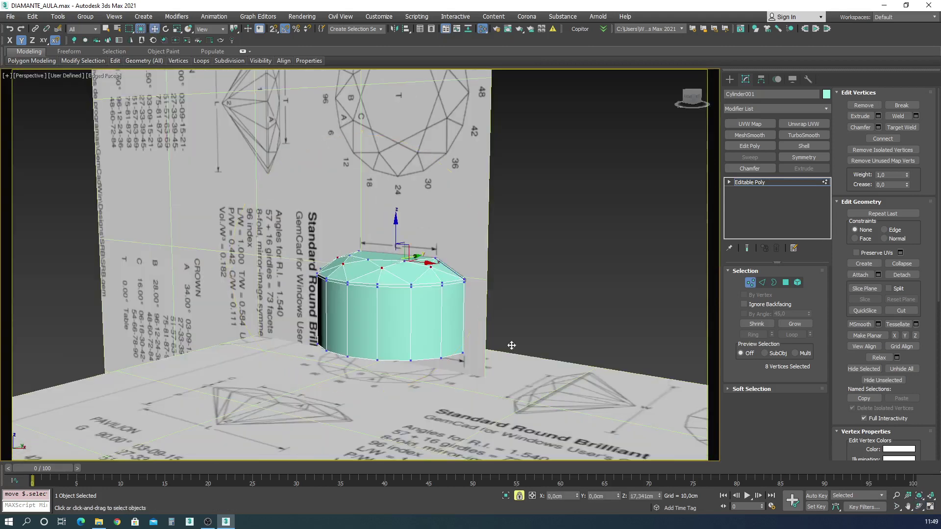
{"action": "scroll", "coordinate": [458, 289], "scroll_direction": "up", "scroll_amount": 6}
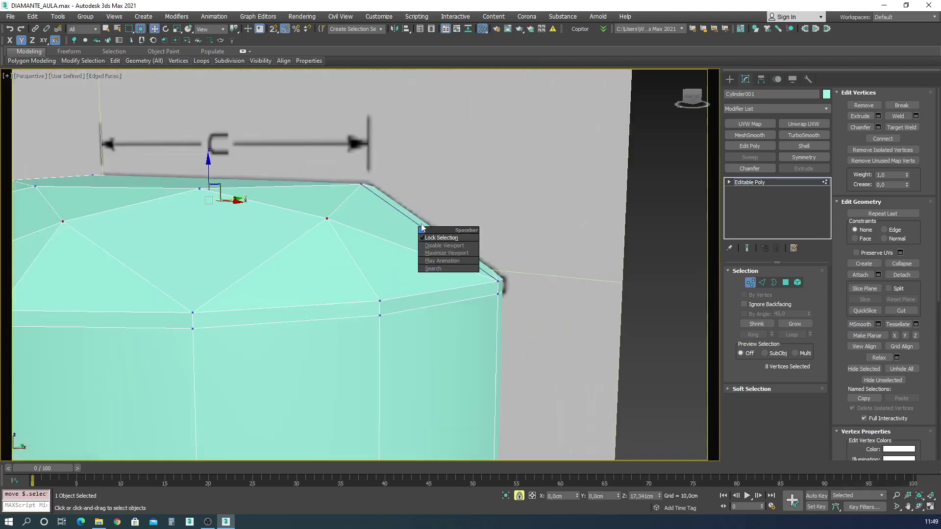
{"action": "left_click", "coordinate": [754, 281]}
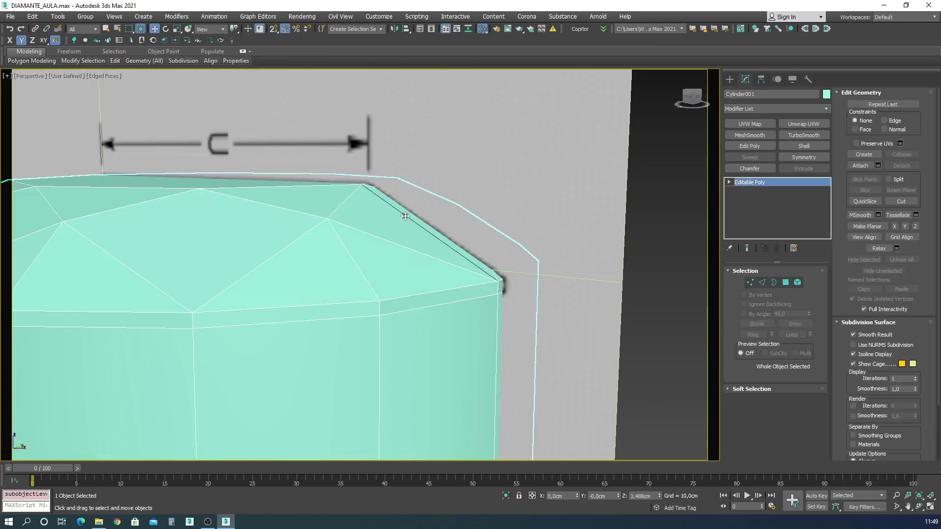
{"action": "key", "text": "Delete"}
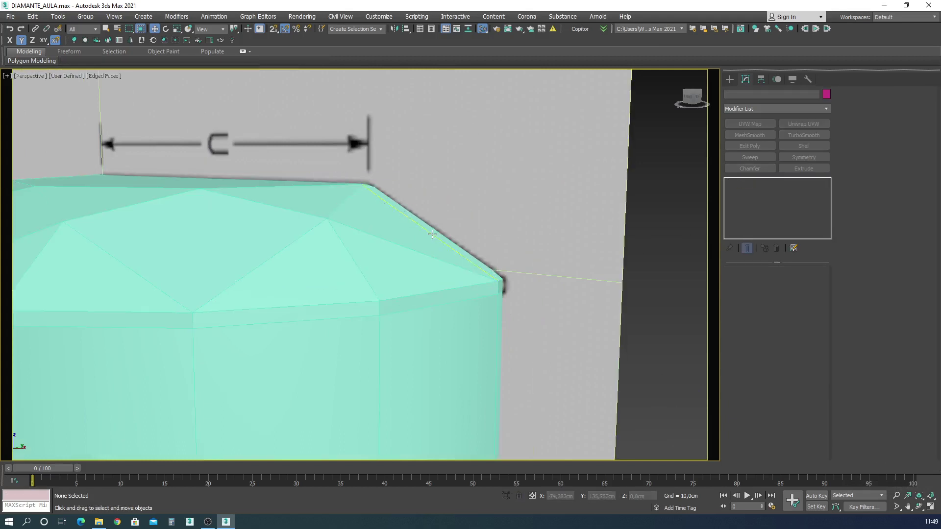
{"action": "key", "text": "ctrl+z"}
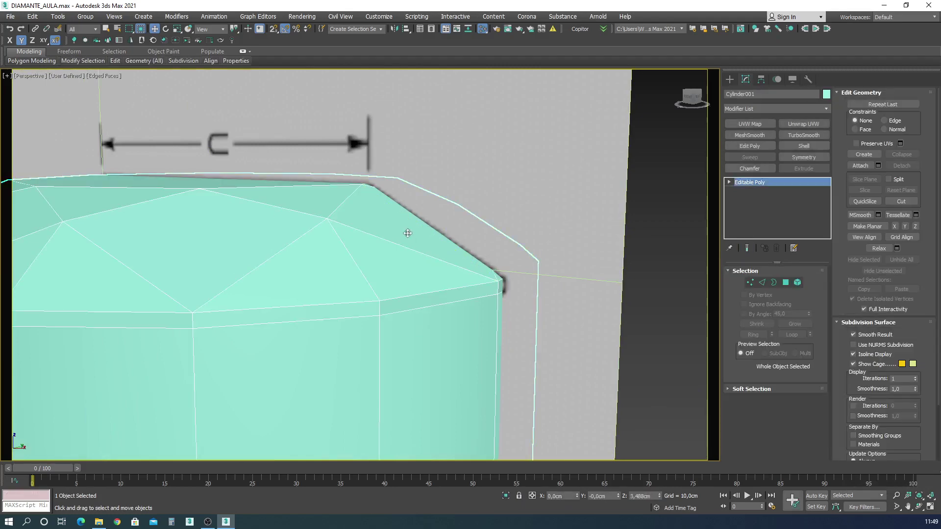
{"action": "key", "text": "z"}
- In the shaded front view, select the cylinder's 16 bottom vertices and collapse them into a single tip vertex
{"action": "left_click", "coordinate": [751, 283]}
{"action": "left_click", "coordinate": [930, 507]}
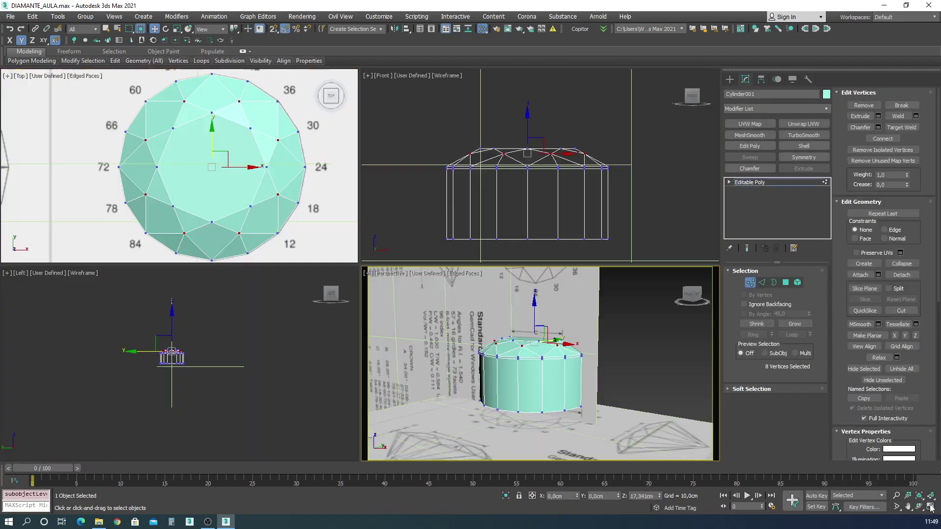
{"action": "key", "text": "alt+w"}
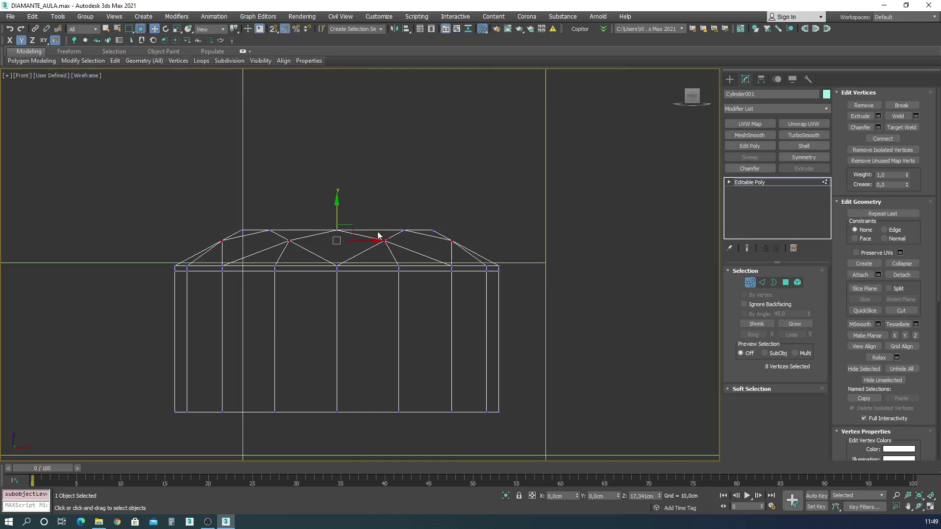
{"action": "left_click", "coordinate": [83, 77]}
{"action": "left_click", "coordinate": [115, 87]}
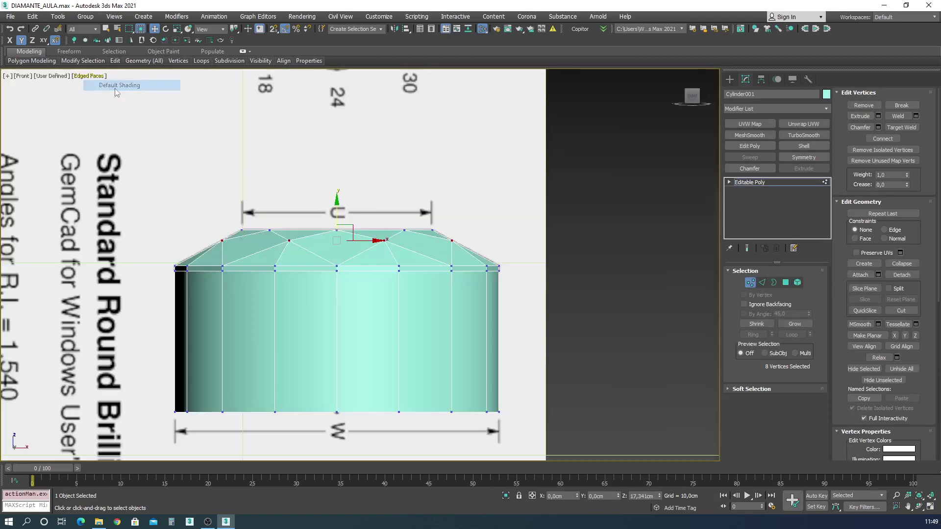
{"action": "middle_click_drag", "start_coordinate": [134, 410], "coordinate": [143, 353]}
{"action": "left_click_drag", "start_coordinate": [614, 379], "coordinate": [614, 380], "text": "ctrl"}
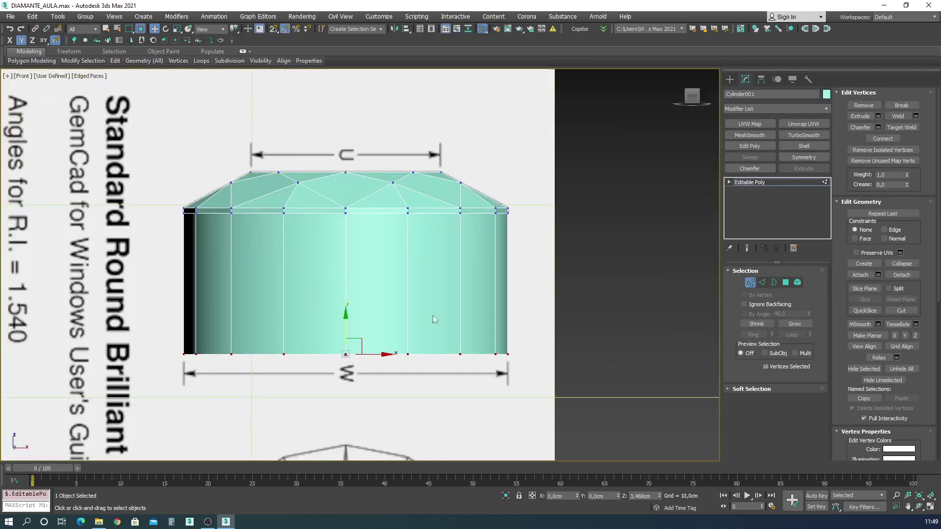
{"action": "left_click", "coordinate": [902, 264]}
- Lower the bottom tip vertex onto the reference drawing's point, to a height of about 3.29 cm
{"action": "scroll", "coordinate": [363, 347], "scroll_direction": "up", "scroll_amount": 5}
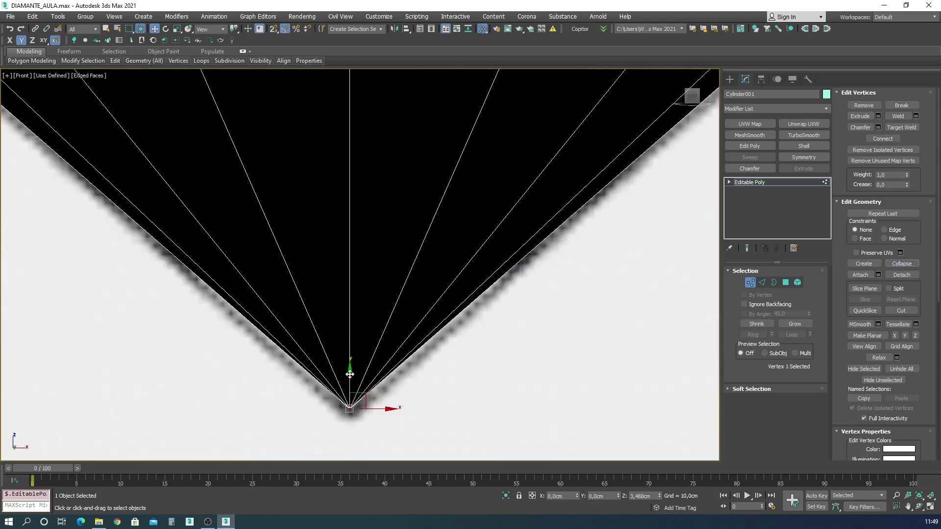
{"action": "left_click_drag", "start_coordinate": [350, 375], "coordinate": [355, 392]}
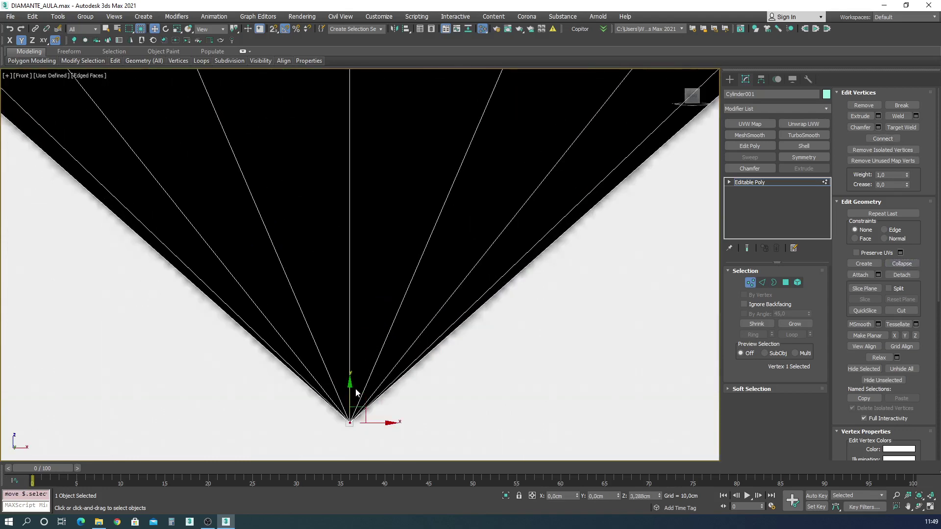
{"action": "scroll", "coordinate": [437, 353], "scroll_direction": "down", "scroll_amount": 5}
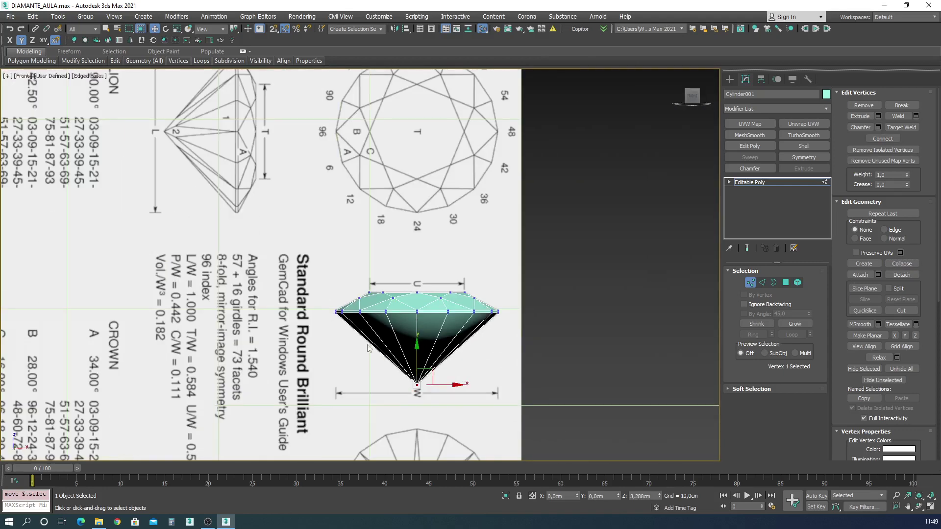
{"action": "scroll", "coordinate": [403, 391], "scroll_direction": "up", "scroll_amount": 5}
{"action": "left_click", "coordinate": [88, 76]}
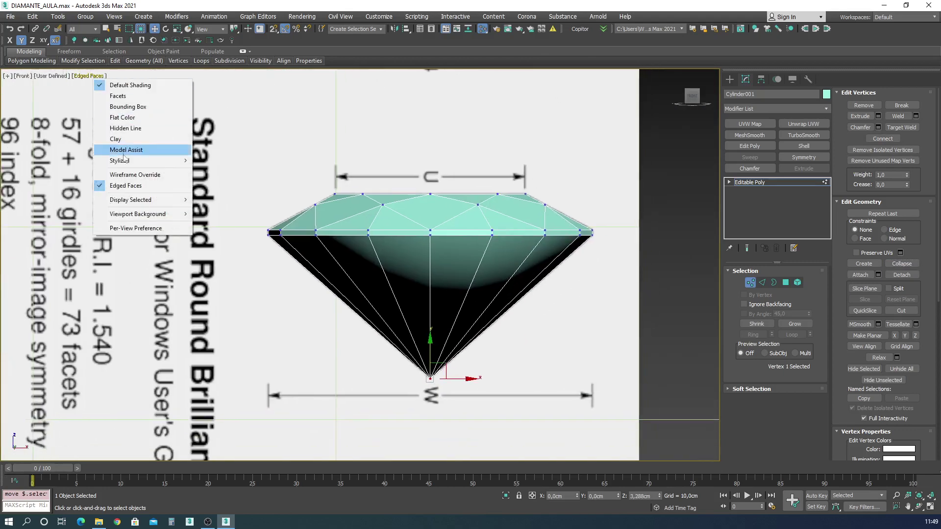
{"action": "left_click", "coordinate": [134, 174]}
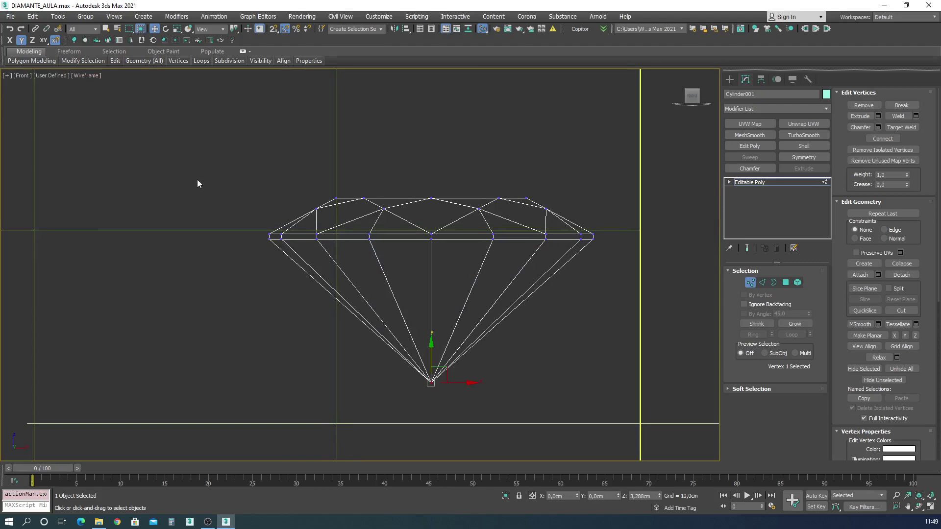
{"action": "left_click", "coordinate": [87, 76]}
{"action": "left_click", "coordinate": [117, 84]}
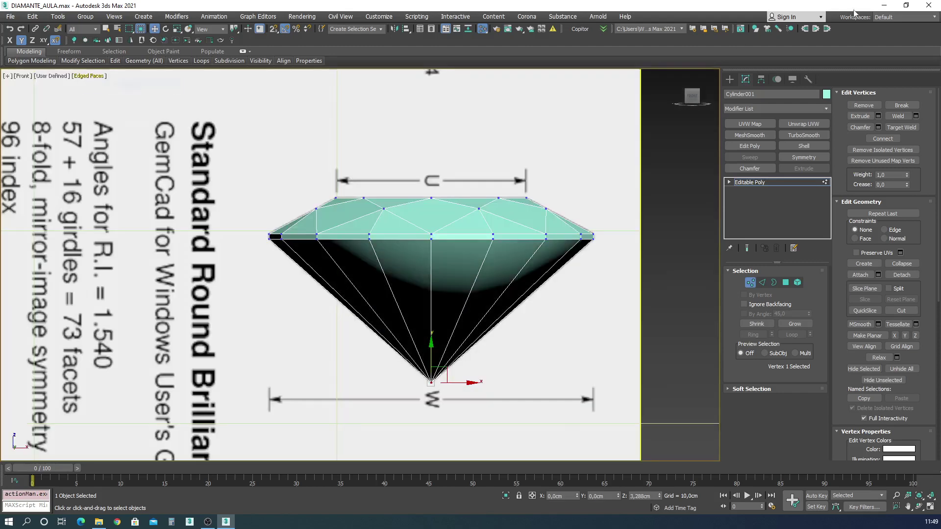
- Turn on See-Through display for the diamond so the reference drawing shows through it in the front view
{"action": "left_click", "coordinate": [794, 80]}
{"action": "left_click", "coordinate": [867, 148]}
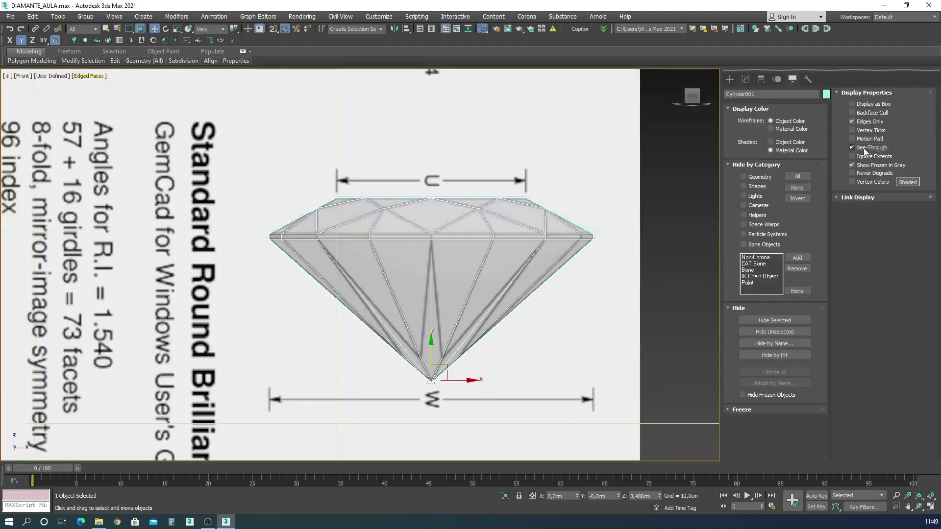
{"action": "scroll", "coordinate": [439, 366], "scroll_direction": "up", "scroll_amount": 6}
{"action": "scroll", "coordinate": [410, 349], "scroll_direction": "down", "scroll_amount": 4}
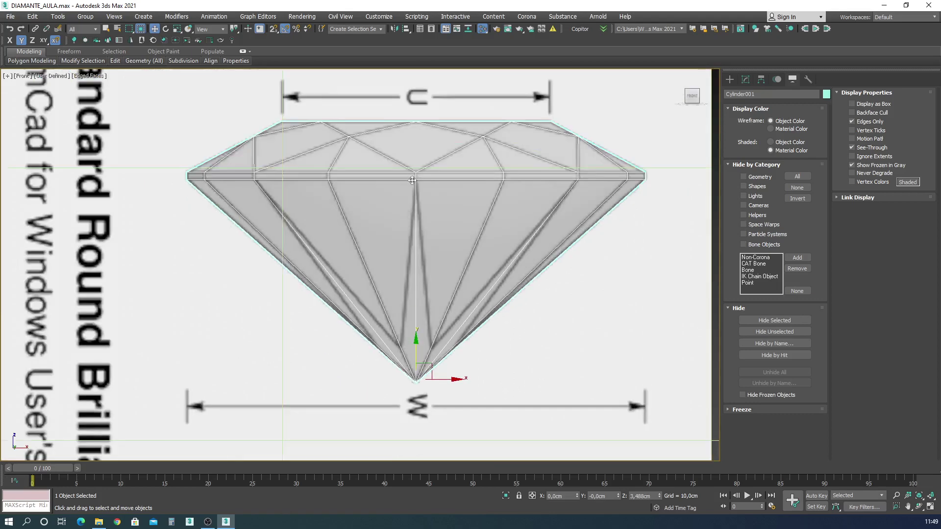
- Select the 16 edges running from the girdle to the bottom tip and open the Connect Edges settings
{"action": "left_click", "coordinate": [746, 79]}
{"action": "key", "text": "1"}
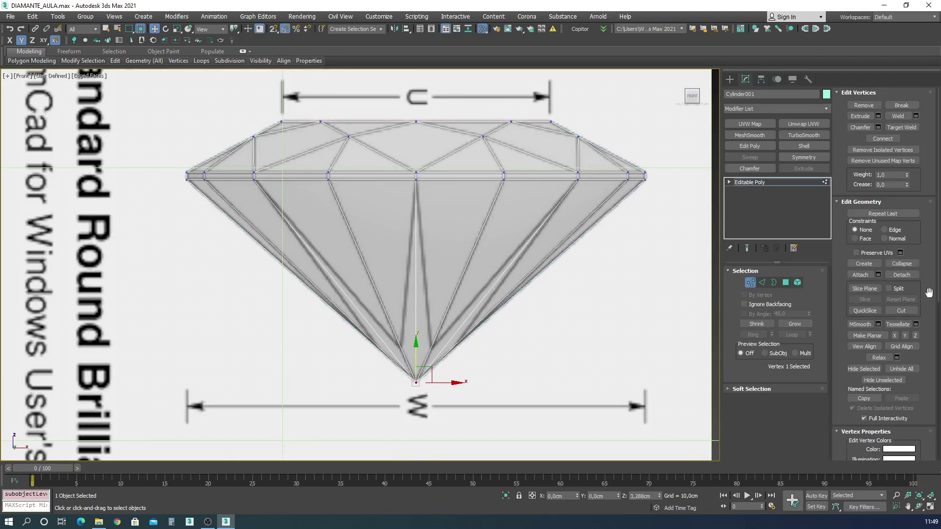
{"action": "left_click", "coordinate": [762, 283]}
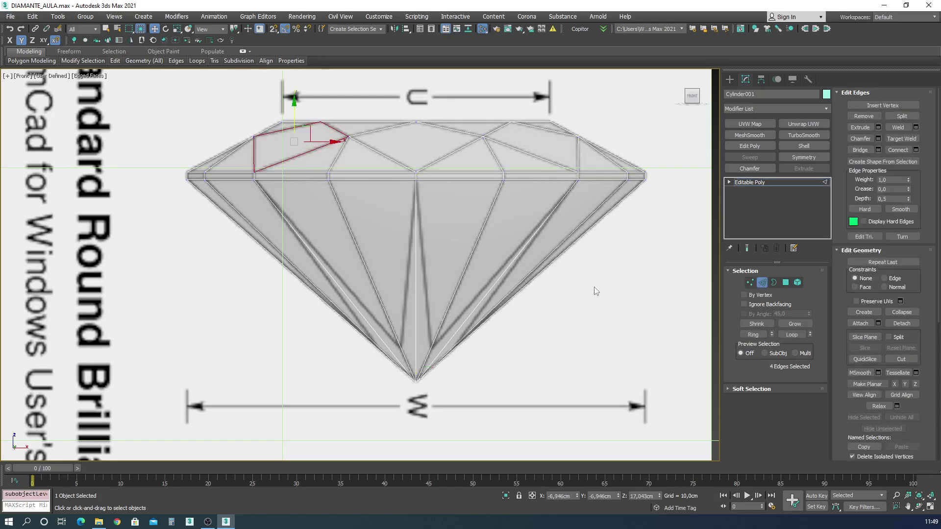
{"action": "left_click_drag", "start_coordinate": [666, 280], "coordinate": [158, 258]}
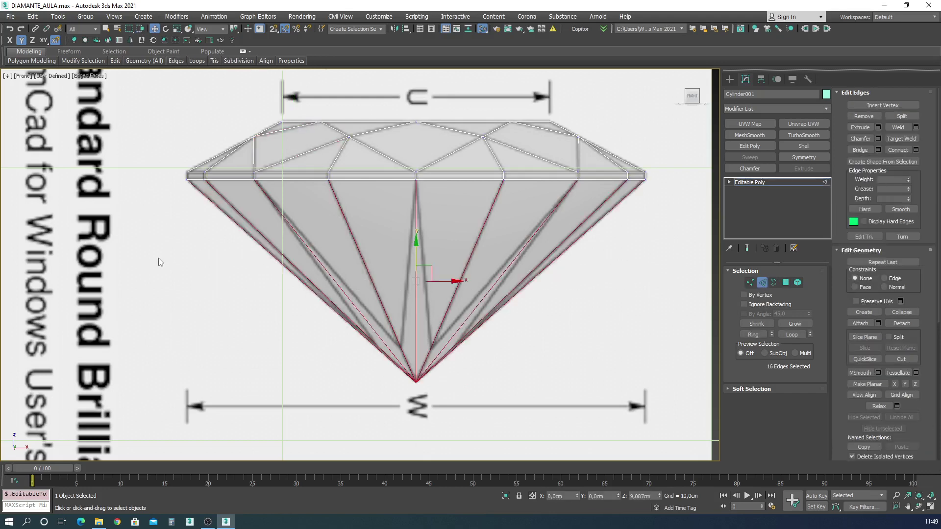
{"action": "left_click", "coordinate": [916, 150]}
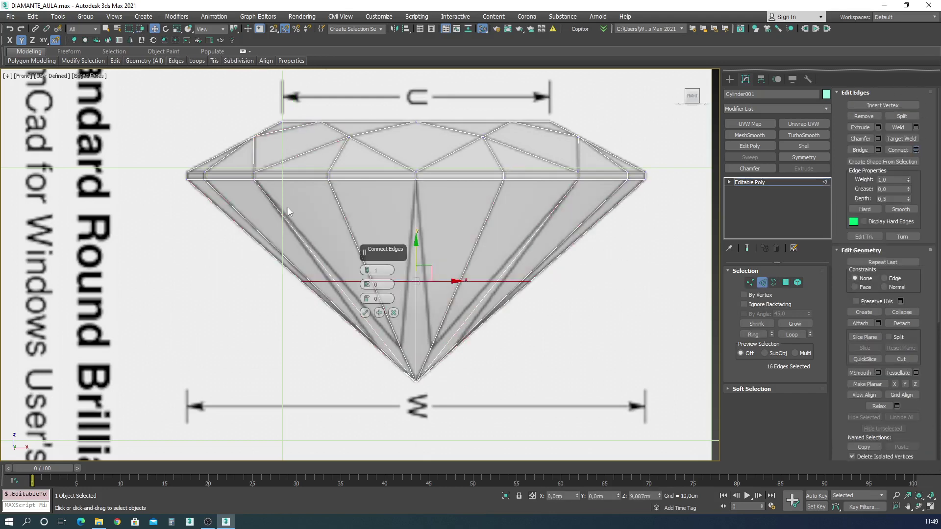
{"action": "left_click", "coordinate": [367, 283]}
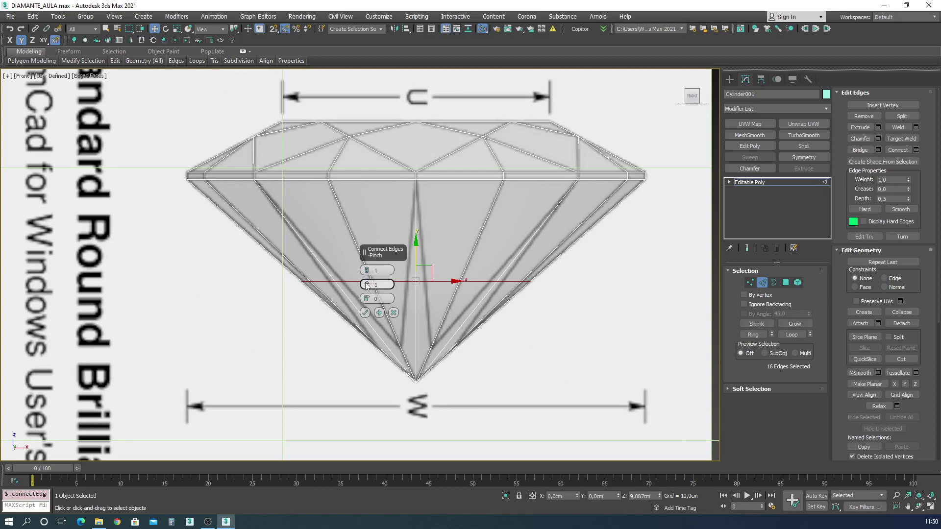
{"action": "left_click", "coordinate": [367, 270]}
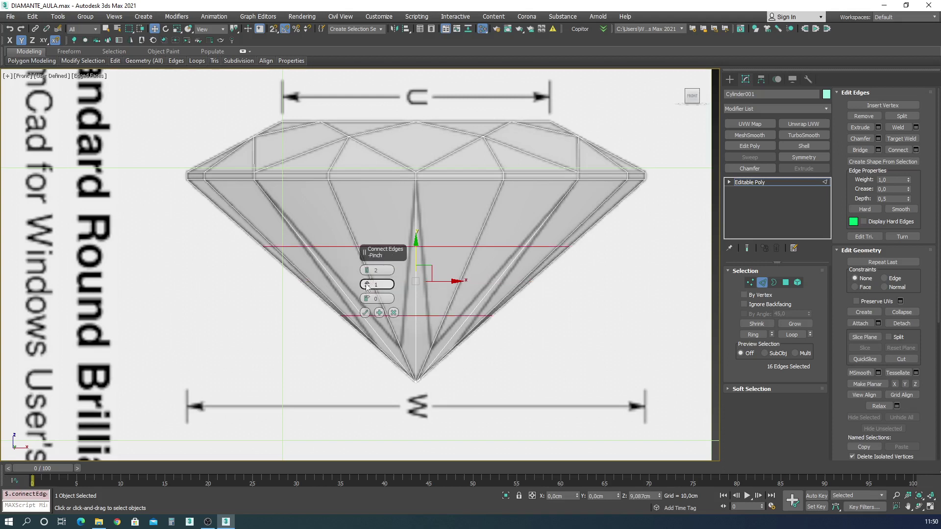
{"action": "left_click_drag", "start_coordinate": [367, 286], "coordinate": [375, 185]}
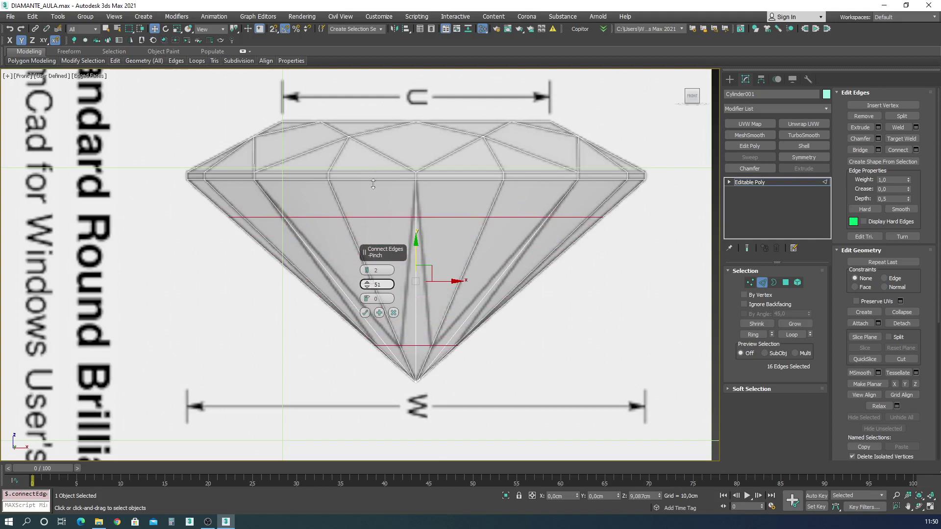
{"action": "right_click", "coordinate": [366, 271]}
{"action": "right_click", "coordinate": [367, 285]}
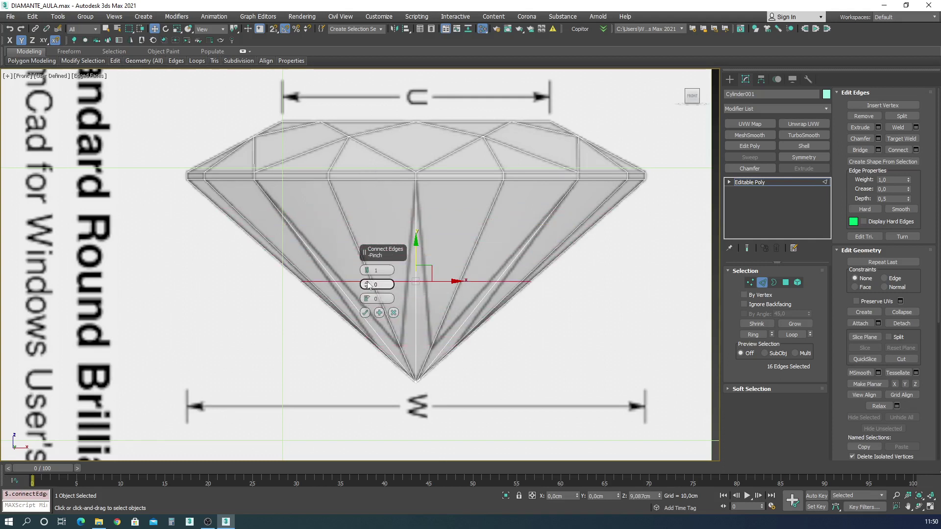
- Connect the 16 lower edges with one segment, slid down to the drawing's facet corners just above the tip
{"action": "left_click", "coordinate": [368, 283]}
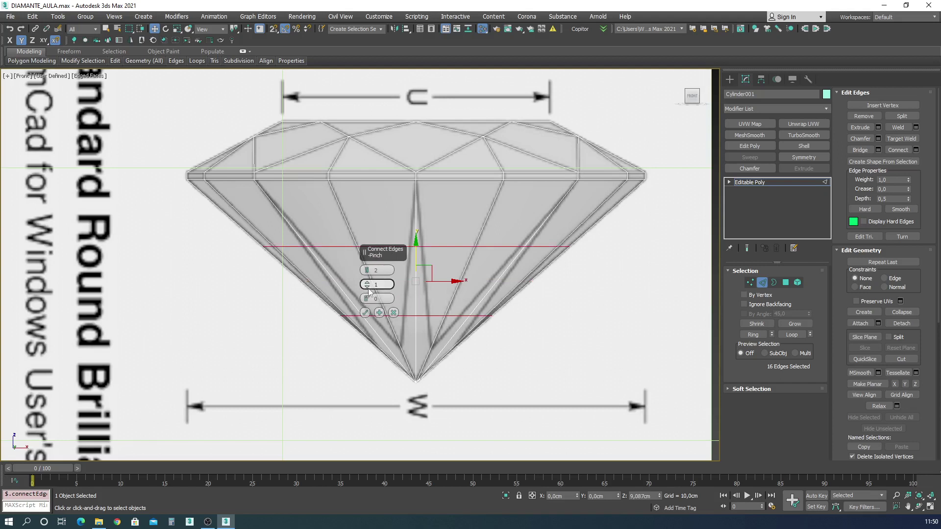
{"action": "left_click_drag", "start_coordinate": [366, 301], "coordinate": [361, 378]}
{"action": "left_click", "coordinate": [367, 273]}
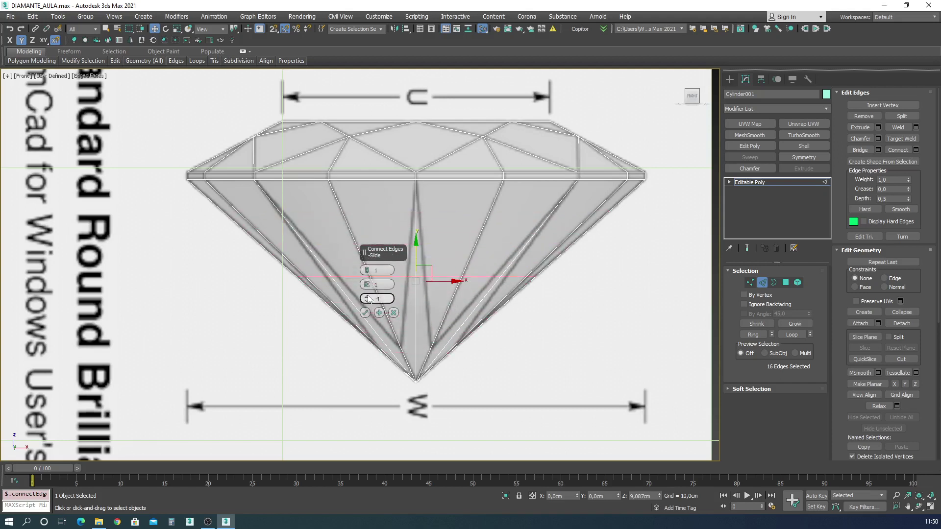
{"action": "left_click_drag", "start_coordinate": [368, 298], "coordinate": [376, 161]}
{"action": "left_click", "coordinate": [365, 312]}
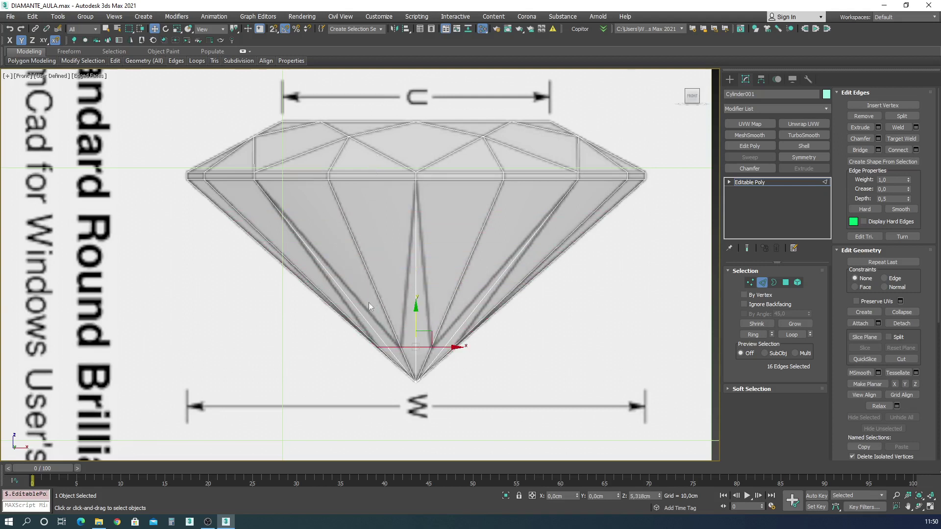
- Connect the central lower girdle vertex to the two ring vertices on either side of the centre line near the tip
{"action": "left_click", "coordinate": [750, 282]}
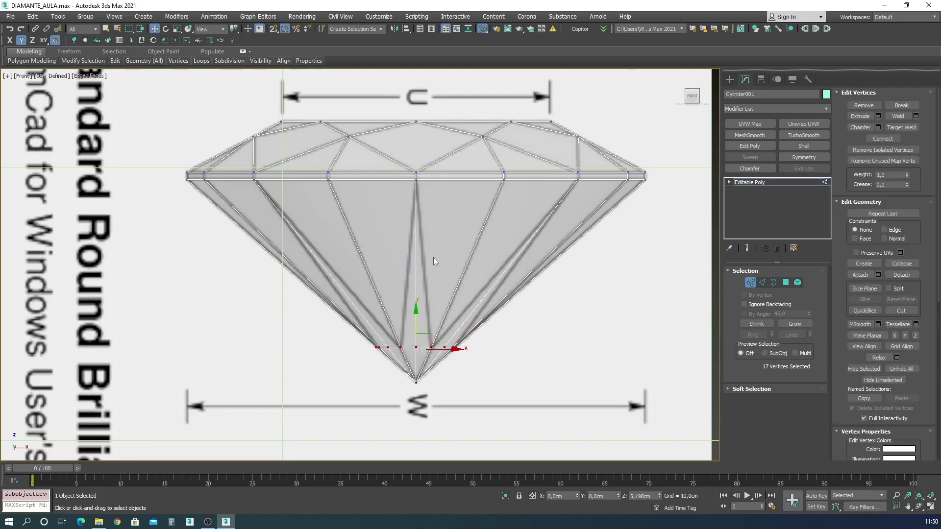
{"action": "left_click", "coordinate": [418, 179]}
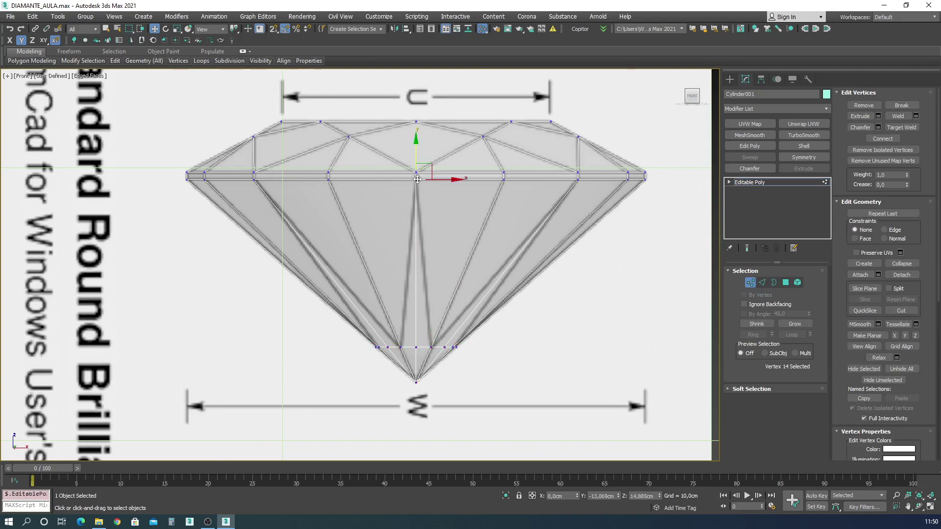
{"action": "left_click", "coordinate": [400, 348], "text": "ctrl"}
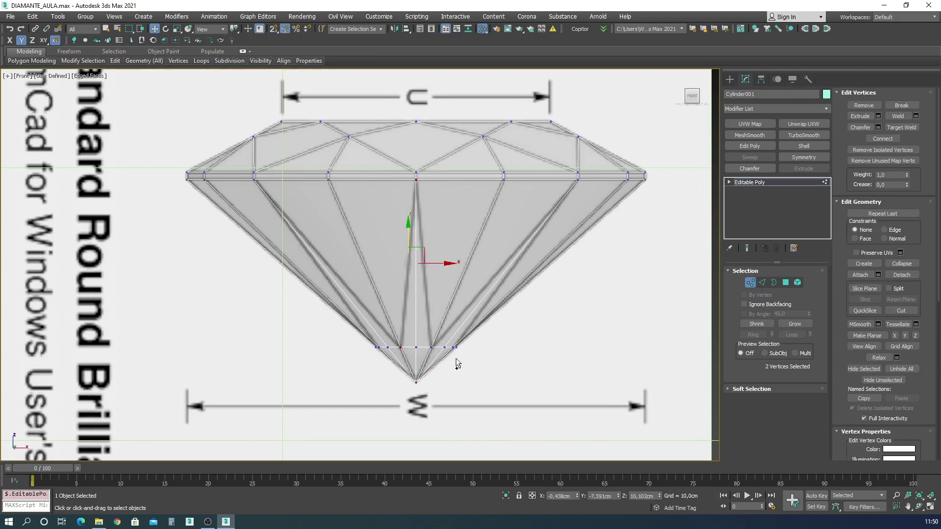
{"action": "left_click", "coordinate": [433, 348], "text": "ctrl"}
{"action": "left_click", "coordinate": [883, 139]}
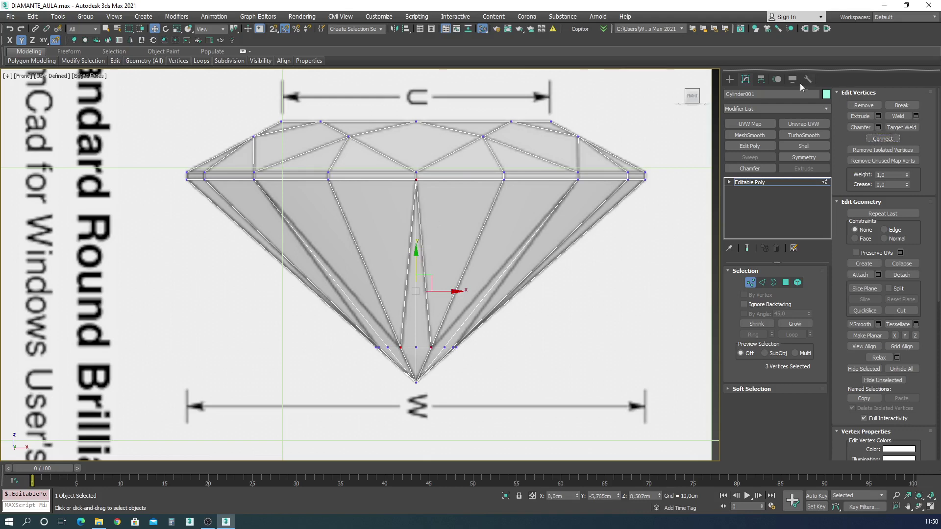
- Isolate the diamond from the reference drawings and turn the view towards its neighbouring lower facets
{"action": "left_click", "coordinate": [506, 497]}
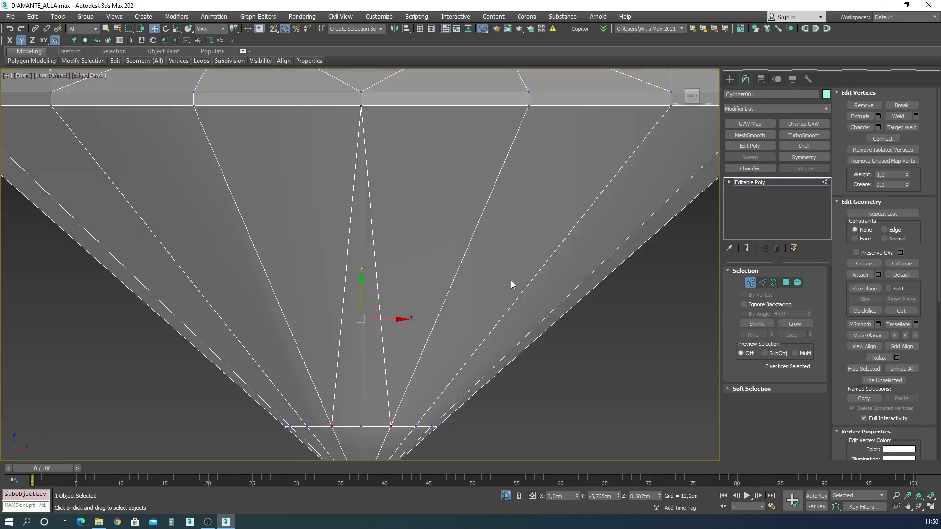
{"action": "scroll", "coordinate": [480, 365], "scroll_direction": "down", "scroll_amount": 5}
{"action": "middle_click_drag", "start_coordinate": [419, 322], "coordinate": [382, 319], "text": "alt"}
{"action": "key", "text": "w"}
- Connect the next two alternate lower girdle vertices to the ring vertices on either side of their edges near the tip
{"action": "left_click", "coordinate": [483, 355]}
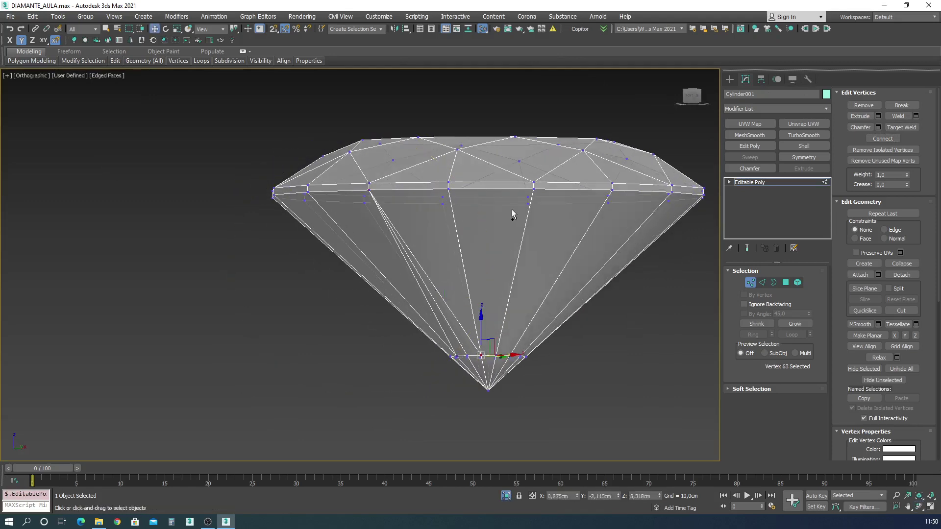
{"action": "left_click", "coordinate": [535, 188], "text": "ctrl"}
{"action": "left_click", "coordinate": [510, 356], "text": "ctrl"}
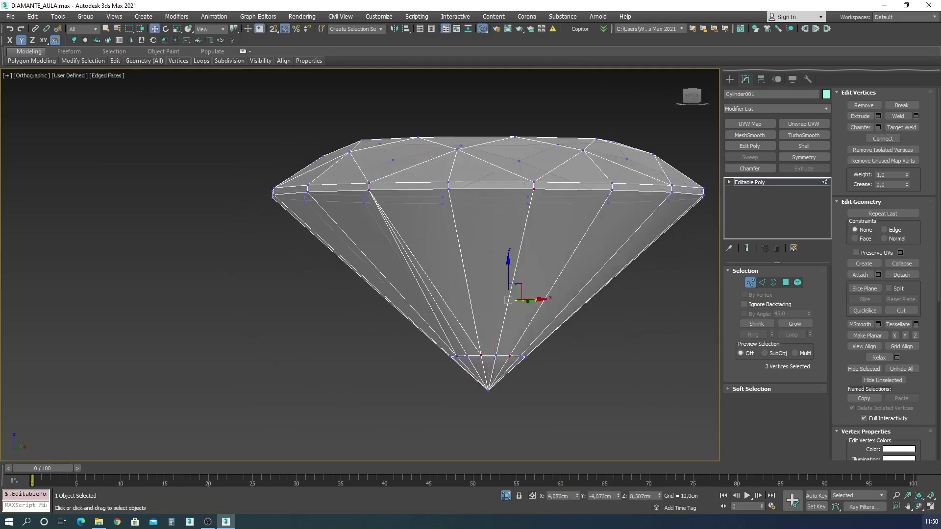
{"action": "middle_click_drag", "start_coordinate": [510, 353], "coordinate": [506, 319], "text": "alt"}
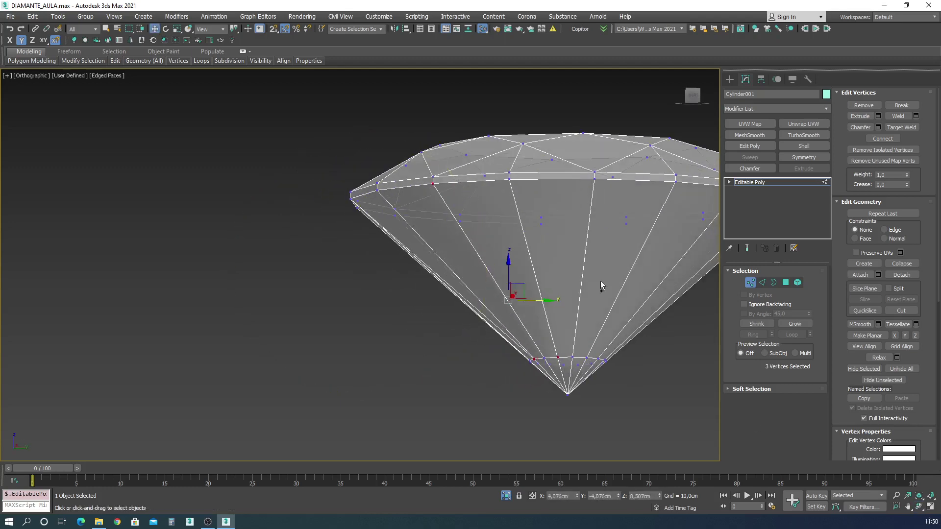
{"action": "left_click", "coordinate": [594, 180], "text": "ctrl"}
{"action": "left_click", "coordinate": [599, 360], "text": "ctrl"}
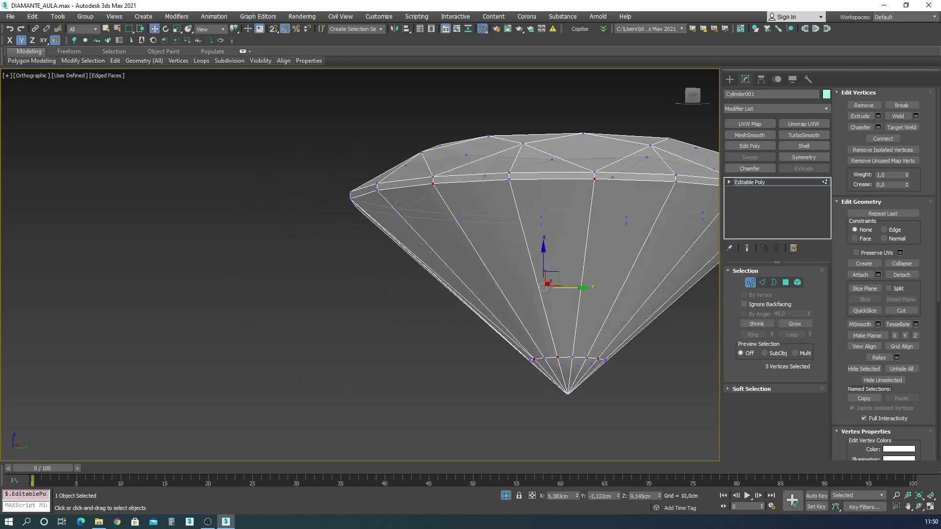
{"action": "left_click", "coordinate": [920, 507]}
{"action": "left_click_drag", "start_coordinate": [402, 211], "coordinate": [429, 305]}
{"action": "right_click", "coordinate": [412, 316]}
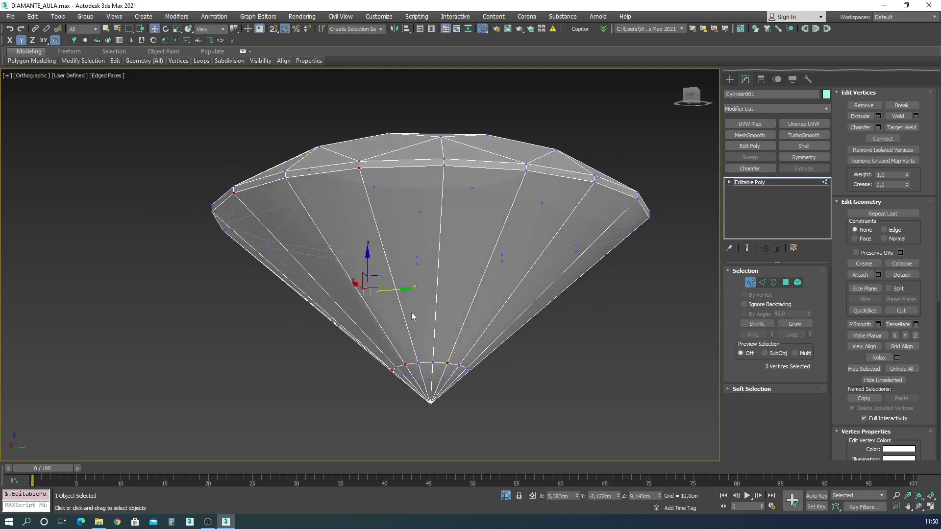
{"action": "left_click", "coordinate": [432, 363], "text": "ctrl"}
{"action": "left_click", "coordinate": [448, 363], "text": "alt"}
{"action": "left_click", "coordinate": [881, 141]}
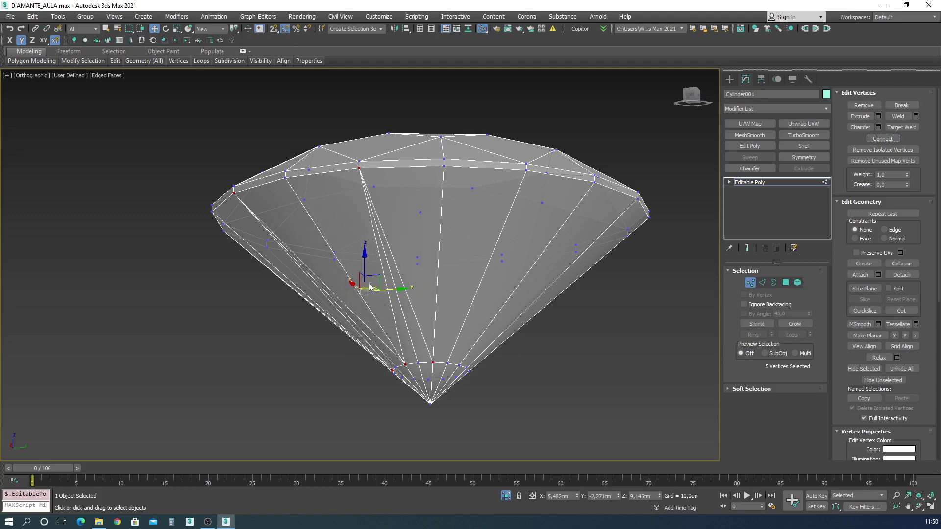
- Connect the next alternate lower girdle vertex to the two ring vertices on either side of its edge near the tip
{"action": "left_click", "coordinate": [527, 173]}
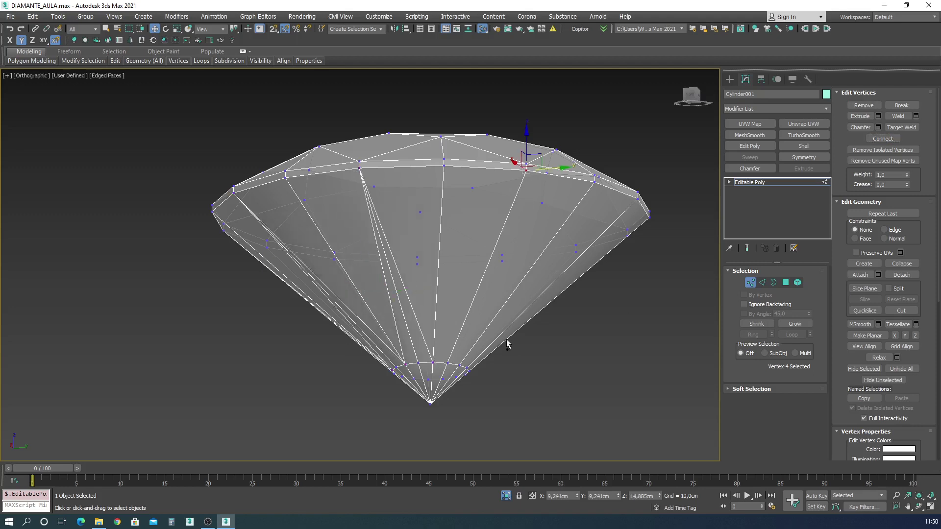
{"action": "left_click", "coordinate": [433, 363], "text": "ctrl"}
{"action": "left_click", "coordinate": [460, 365], "text": "ctrl"}
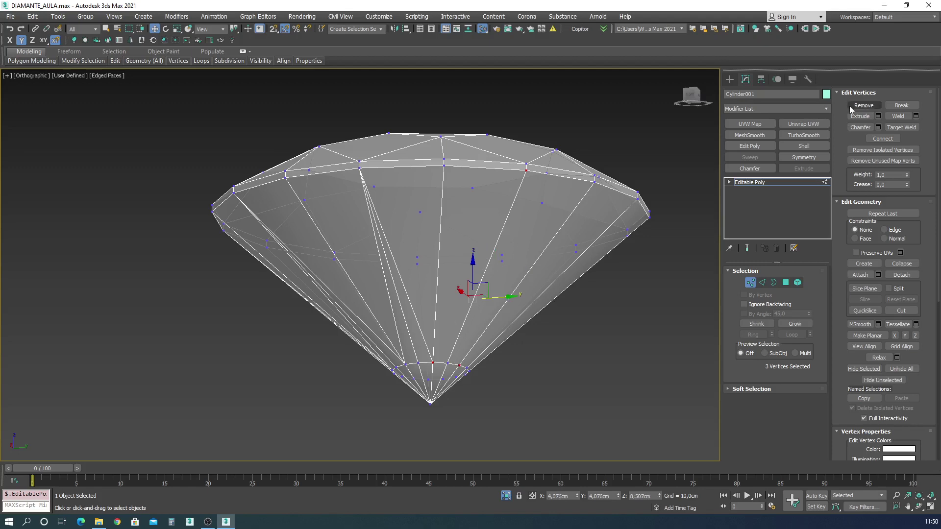
{"action": "left_click", "coordinate": [883, 139]}
- Connect two more alternate lower girdle vertices around the diamond to the ring vertices flanking their edges near the tip
{"action": "left_click", "coordinate": [919, 506]}
{"action": "left_click_drag", "start_coordinate": [399, 265], "coordinate": [336, 260]}
{"action": "right_click", "coordinate": [537, 364]}
{"action": "left_click", "coordinate": [522, 362]}
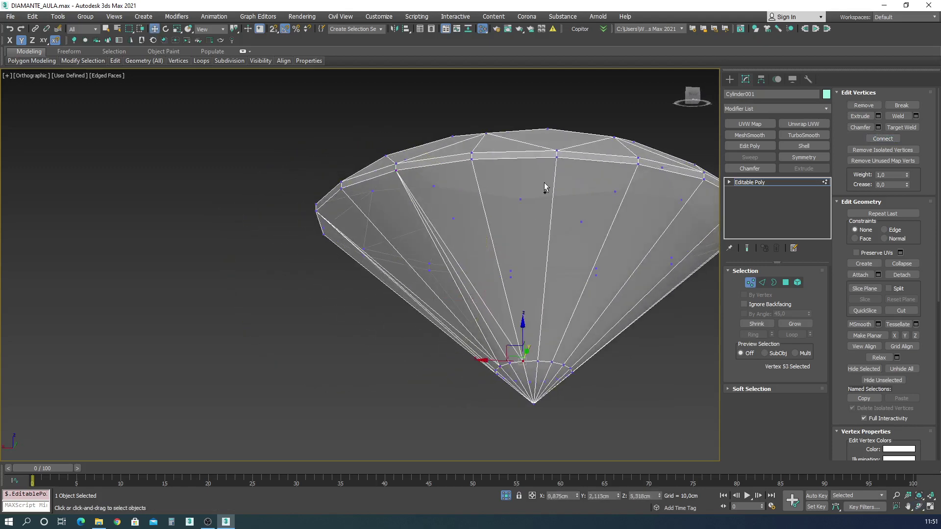
{"action": "left_click", "coordinate": [556, 156], "text": "ctrl"}
{"action": "left_click", "coordinate": [551, 363], "text": "ctrl"}
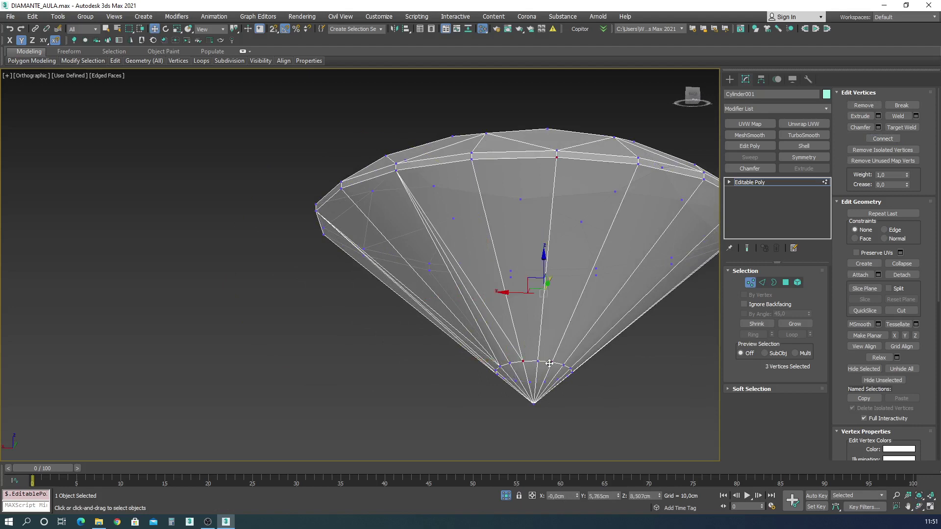
{"action": "middle_click_drag", "start_coordinate": [628, 188], "coordinate": [466, 189]}
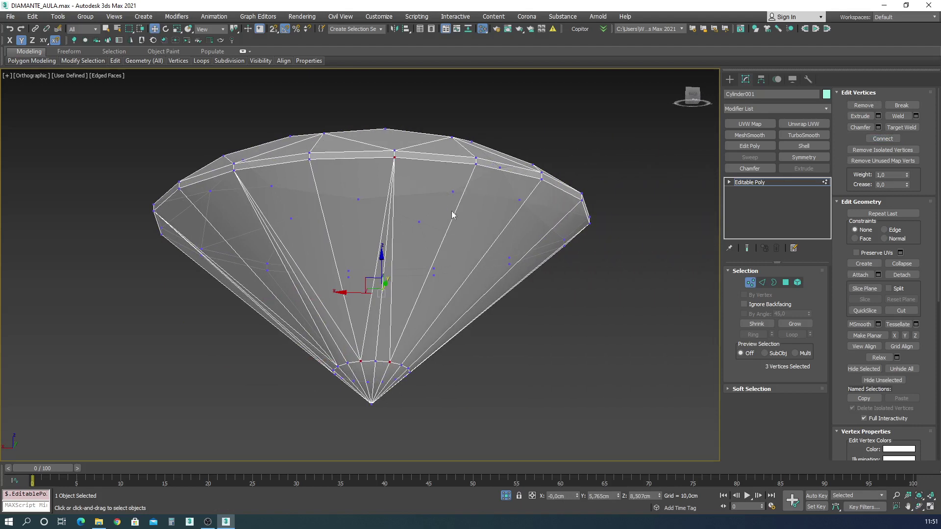
{"action": "left_click", "coordinate": [389, 363]}
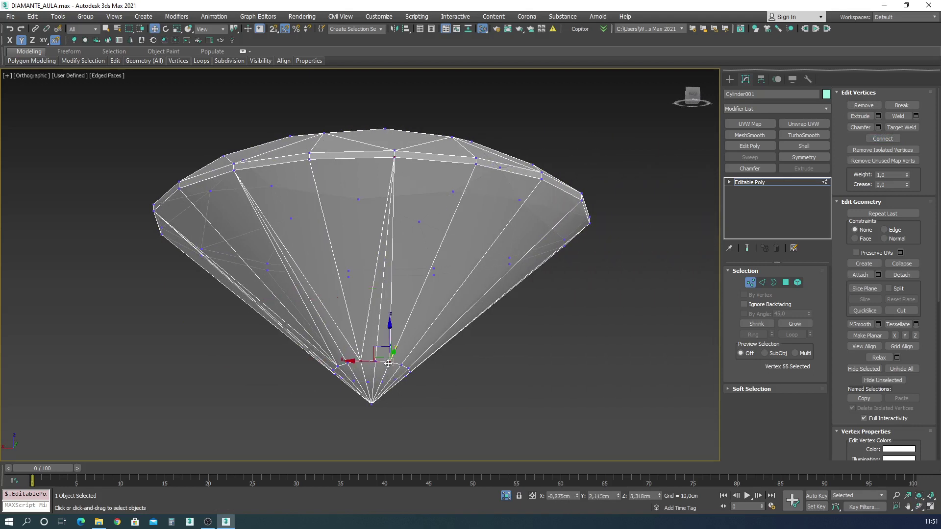
{"action": "left_click", "coordinate": [539, 182], "text": "ctrl"}
{"action": "left_click", "coordinate": [406, 369], "text": "ctrl"}
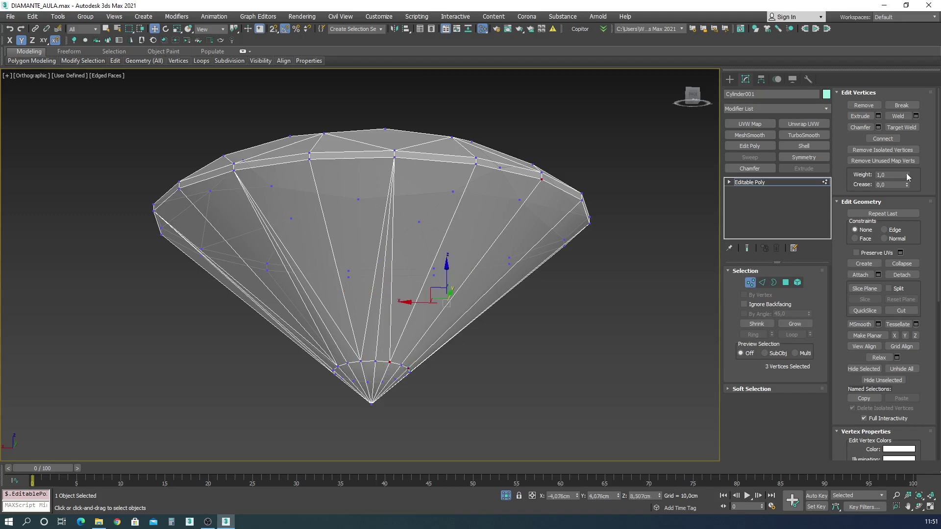
{"action": "left_click", "coordinate": [883, 139]}
- Connect the last two alternate lower girdle vertices to the ring vertices flanking their edges, completing the lower facets
{"action": "left_click", "coordinate": [920, 506]}
{"action": "left_click_drag", "start_coordinate": [407, 279], "coordinate": [434, 307]}
{"action": "right_click", "coordinate": [526, 353]}
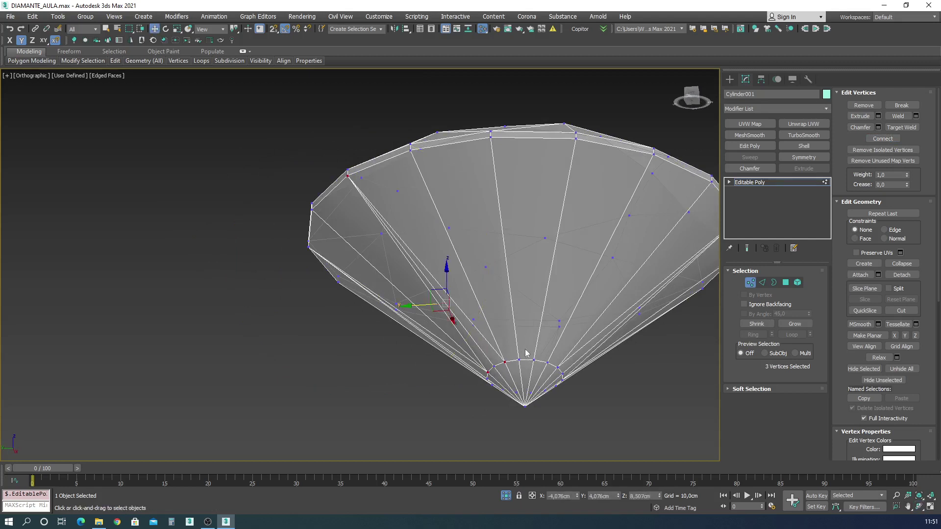
{"action": "left_click", "coordinate": [503, 364]}
{"action": "left_click", "coordinate": [492, 139], "text": "ctrl"}
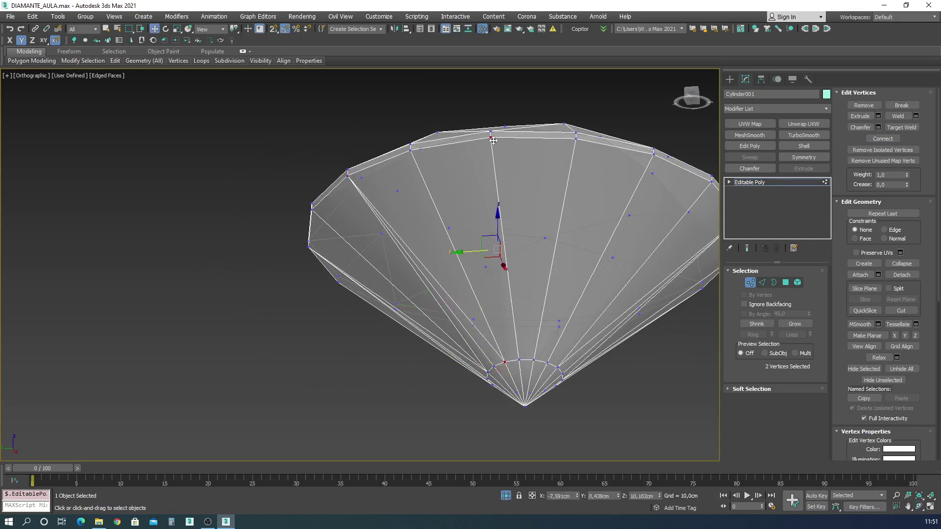
{"action": "left_click", "coordinate": [533, 360], "text": "ctrl"}
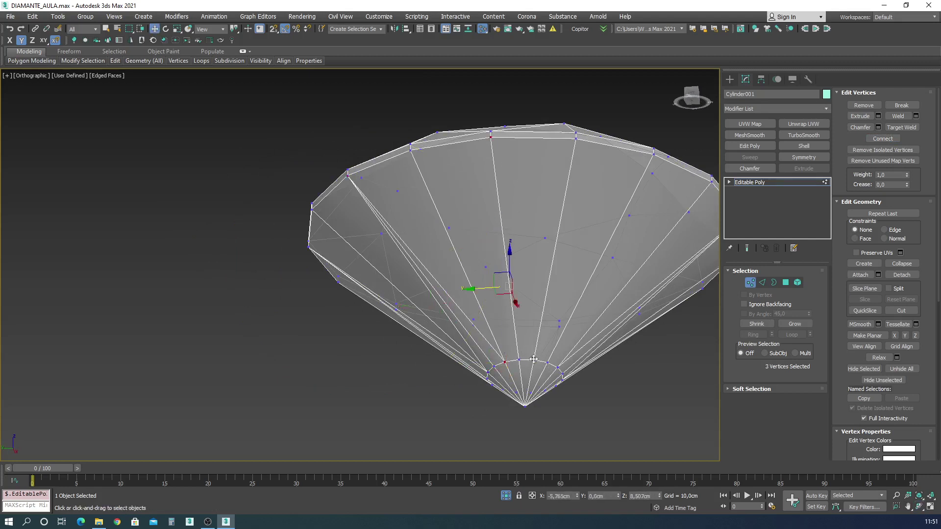
{"action": "left_click", "coordinate": [653, 157], "text": "ctrl"}
{"action": "left_click", "coordinate": [557, 367], "text": "ctrl"}
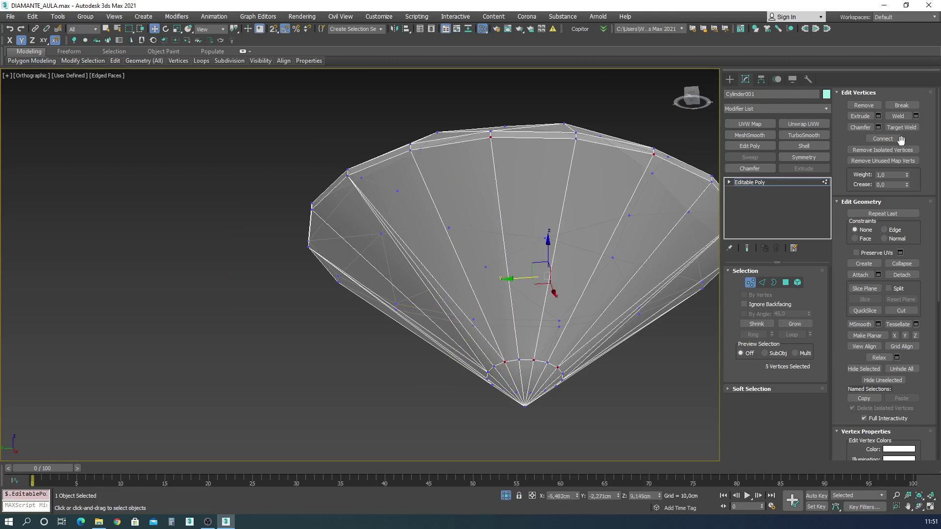
{"action": "left_click", "coordinate": [883, 139]}
- Remove the first two surplus ring vertices near the tip, keeping the ones where the new facet edges meet
{"action": "left_click", "coordinate": [919, 507]}
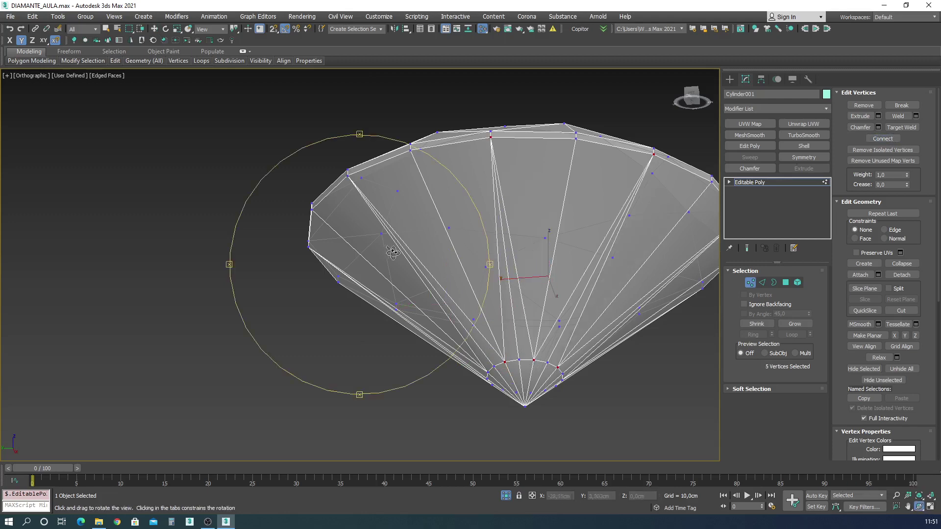
{"action": "left_click_drag", "start_coordinate": [393, 253], "coordinate": [409, 262]}
{"action": "key", "text": "w"}
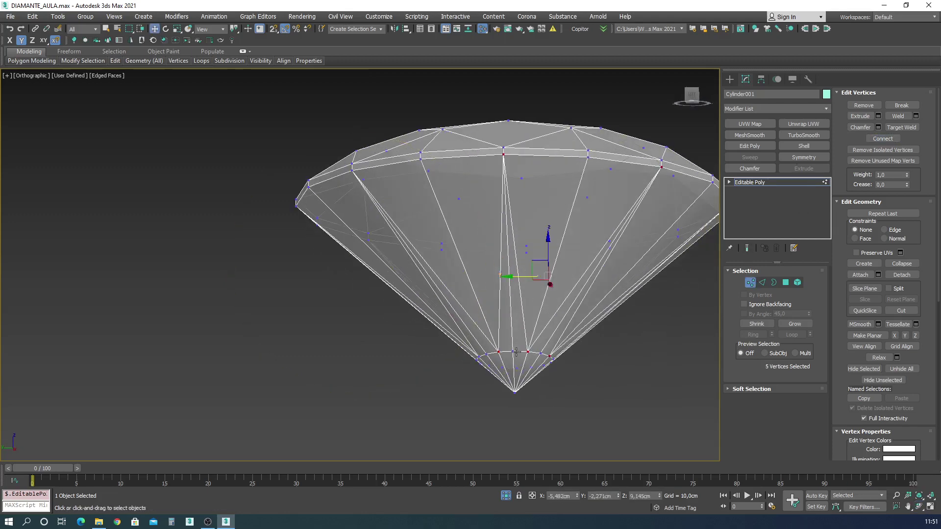
{"action": "left_click", "coordinate": [514, 353]}
{"action": "key", "text": "BackSpace"}
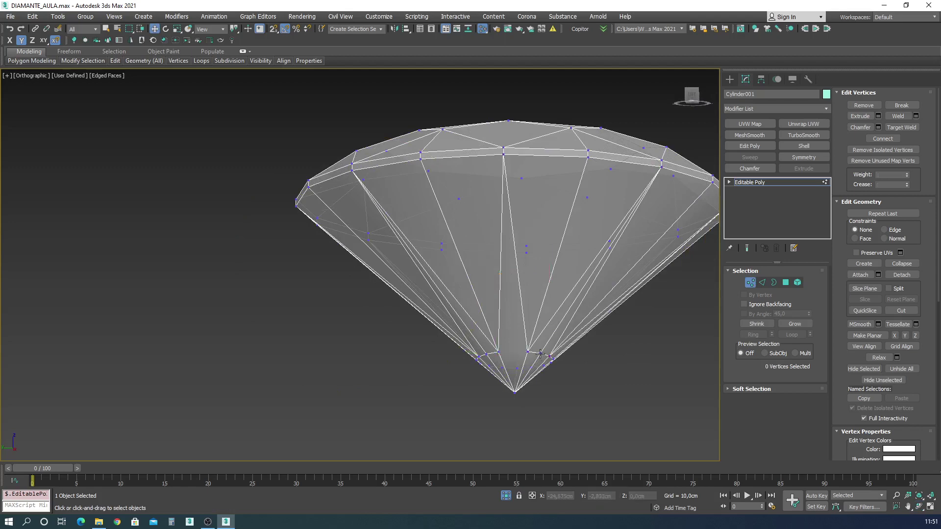
{"action": "left_click", "coordinate": [540, 354]}
{"action": "key", "text": "BackSpace"}
- Remove the next two surplus ring vertices between the facet corners, continuing around the tip
{"action": "left_click", "coordinate": [919, 506]}
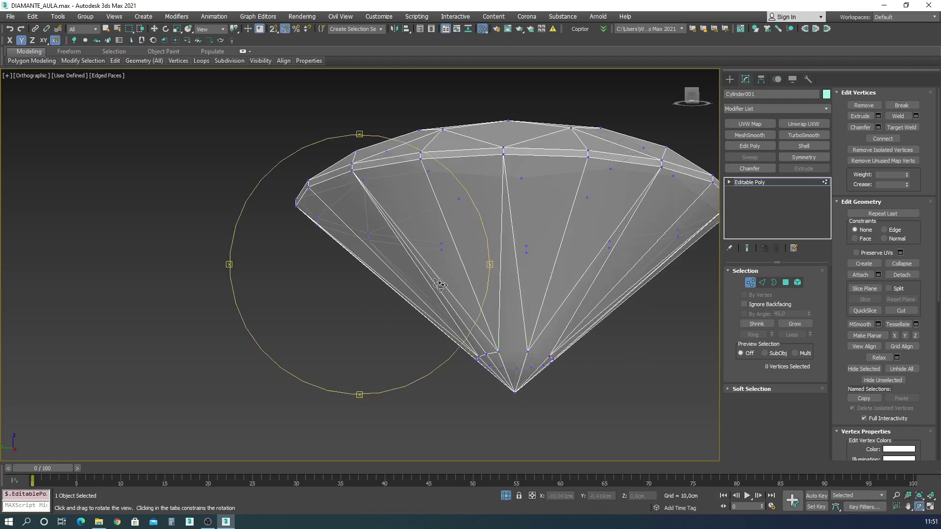
{"action": "left_click_drag", "start_coordinate": [470, 260], "coordinate": [403, 269]}
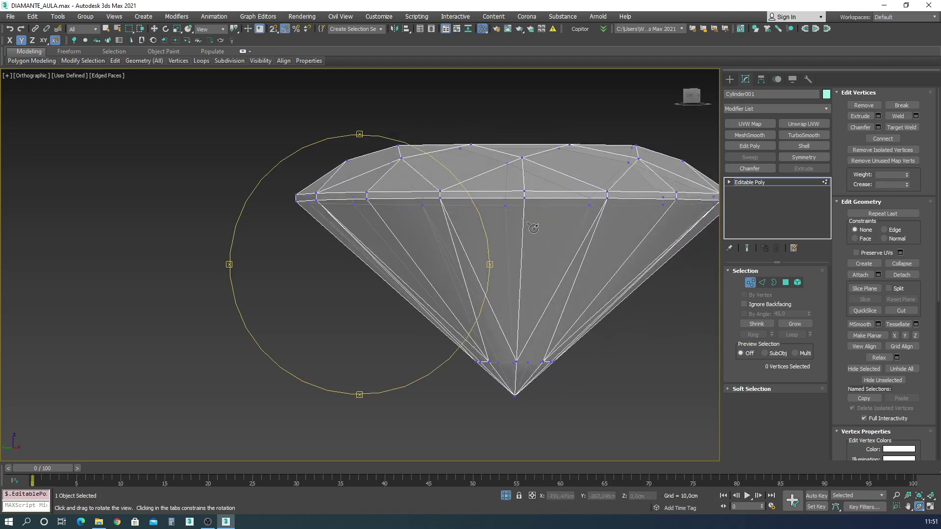
{"action": "left_click_drag", "start_coordinate": [533, 228], "coordinate": [326, 196]}
{"action": "key", "text": "Escape"}
{"action": "key", "text": "w"}
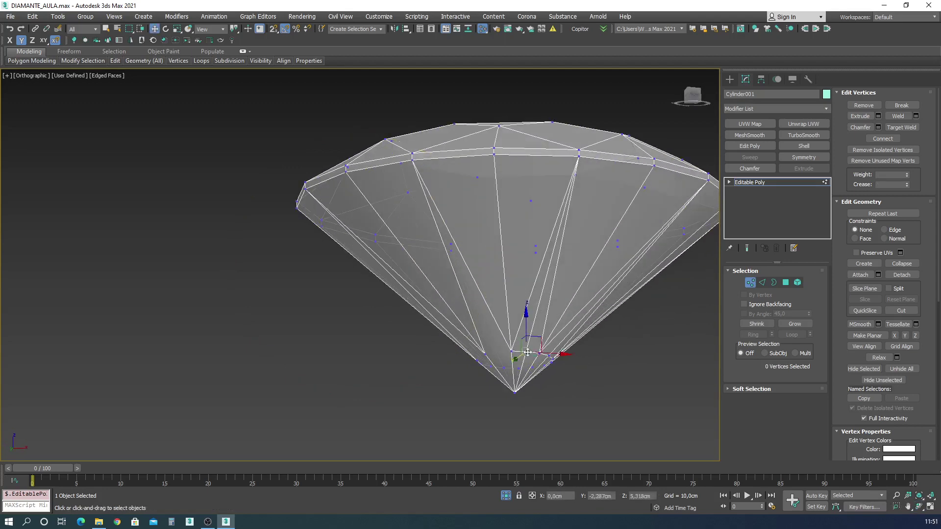
{"action": "key", "text": "BackSpace"}
{"action": "left_click", "coordinate": [549, 355]}
{"action": "key", "text": "BackSpace"}
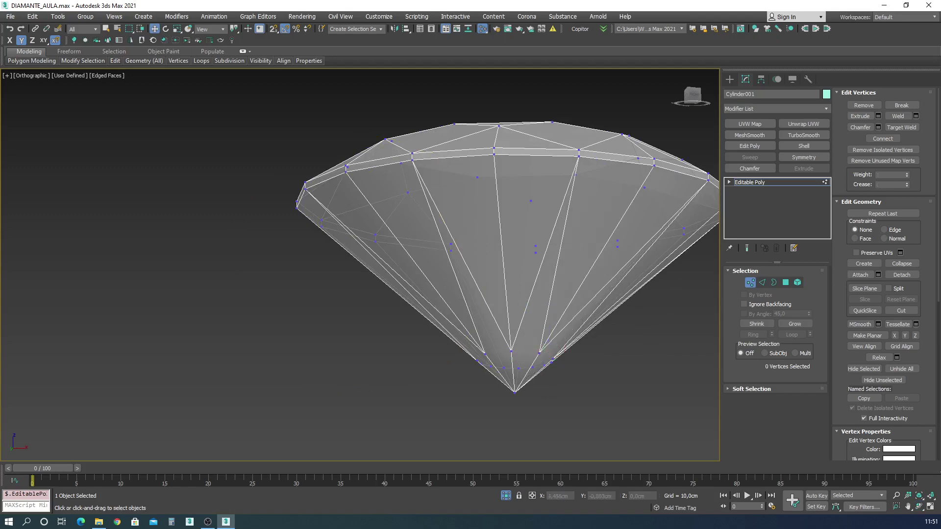
- Remove two further surplus ring vertices between facet corners on the neighbouring side of the tip
{"action": "left_click", "coordinate": [919, 506]}
{"action": "left_click_drag", "start_coordinate": [362, 267], "coordinate": [511, 293]}
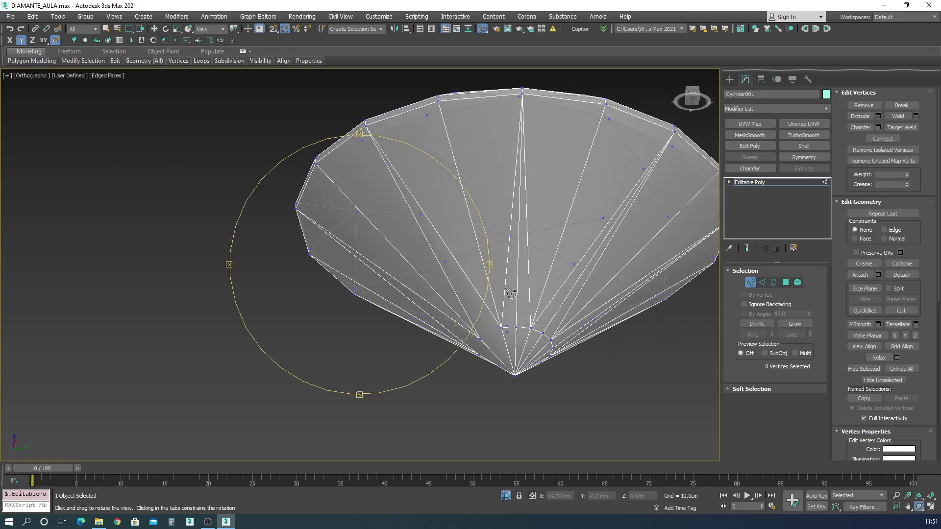
{"action": "key", "text": "Escape"}
{"action": "key", "text": "w"}
{"action": "left_click", "coordinate": [515, 326]}
{"action": "key", "text": "BackSpace"}
{"action": "left_click", "coordinate": [543, 334]}
{"action": "key", "text": "BackSpace"}
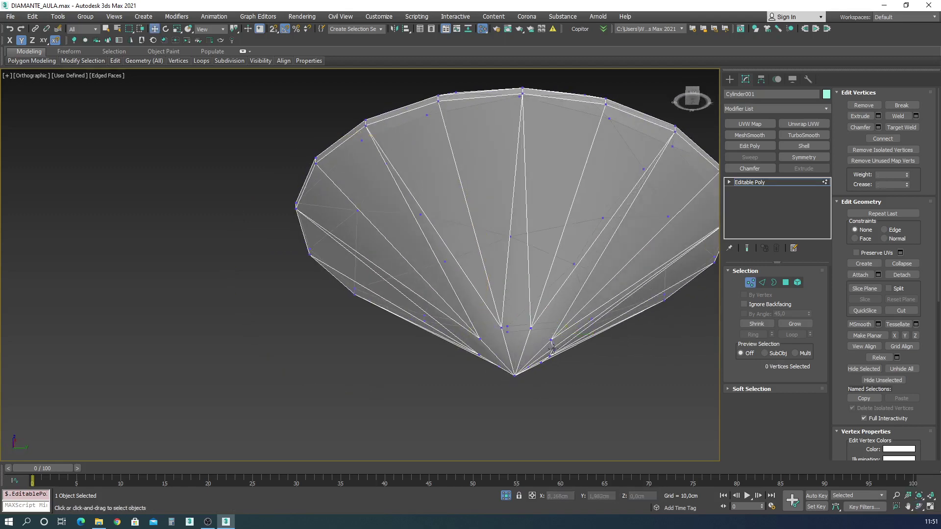
- Remove the last surplus ring vertices between the facet corners near the tip
{"action": "left_click", "coordinate": [552, 340]}
{"action": "left_click", "coordinate": [919, 507]}
{"action": "left_click_drag", "start_coordinate": [396, 262], "coordinate": [495, 330]}
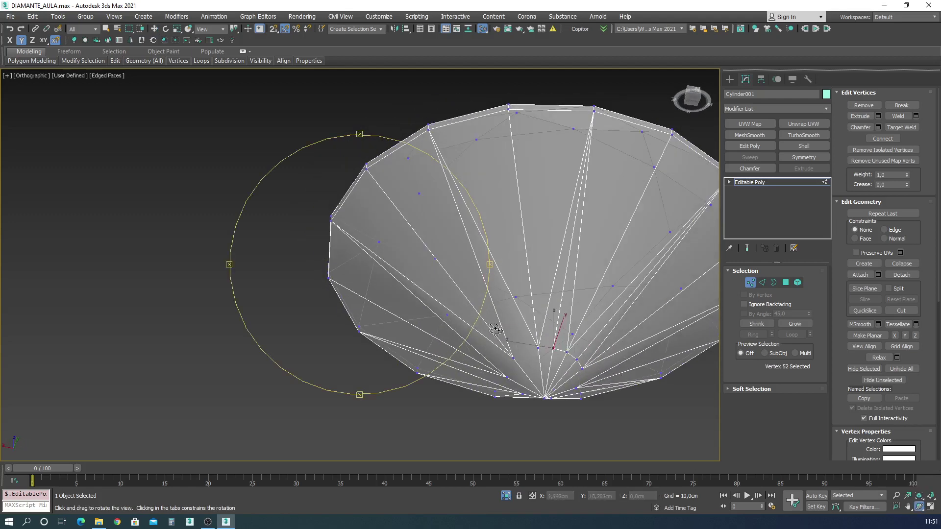
{"action": "key", "text": "Escape"}
{"action": "key", "text": "w"}
{"action": "key", "text": "BackSpace"}
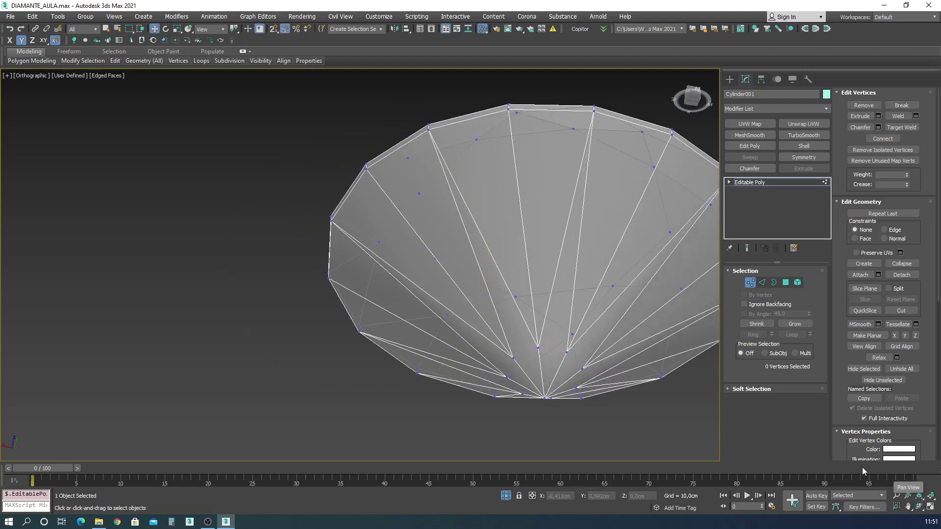
- Turn off See-Through display for the diamond and view its crown facets as a solid shaded object
{"action": "left_click", "coordinate": [920, 507]}
{"action": "left_click_drag", "start_coordinate": [374, 235], "coordinate": [468, 308]}
{"action": "scroll", "coordinate": [377, 231], "scroll_direction": "down", "scroll_amount": 3}
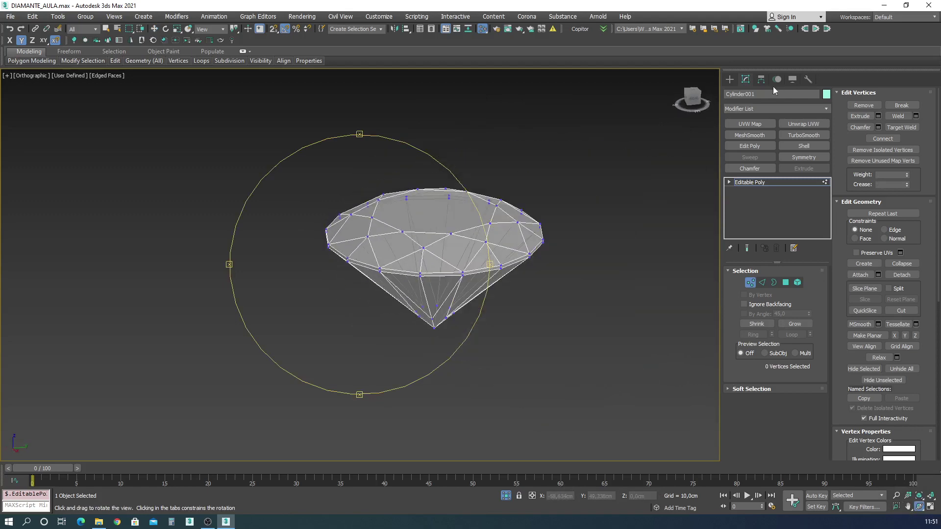
{"action": "left_click", "coordinate": [792, 79]}
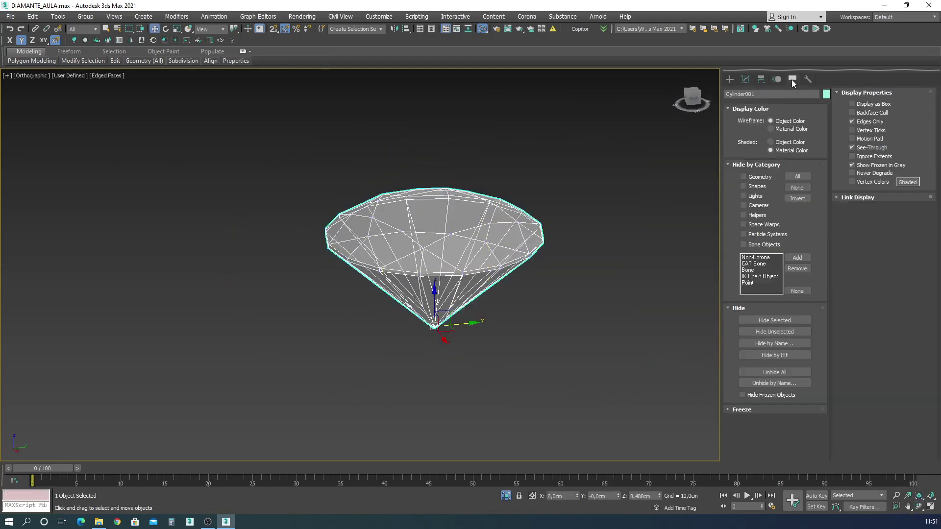
{"action": "left_click", "coordinate": [851, 147]}
{"action": "middle_click_drag", "start_coordinate": [431, 193], "coordinate": [433, 211]}
{"action": "left_click", "coordinate": [920, 507]}
{"action": "left_click_drag", "start_coordinate": [334, 259], "coordinate": [379, 273]}
{"action": "right_click", "coordinate": [379, 273]}
- Deselect the diamond and save the scene
{"action": "left_click", "coordinate": [500, 208]}
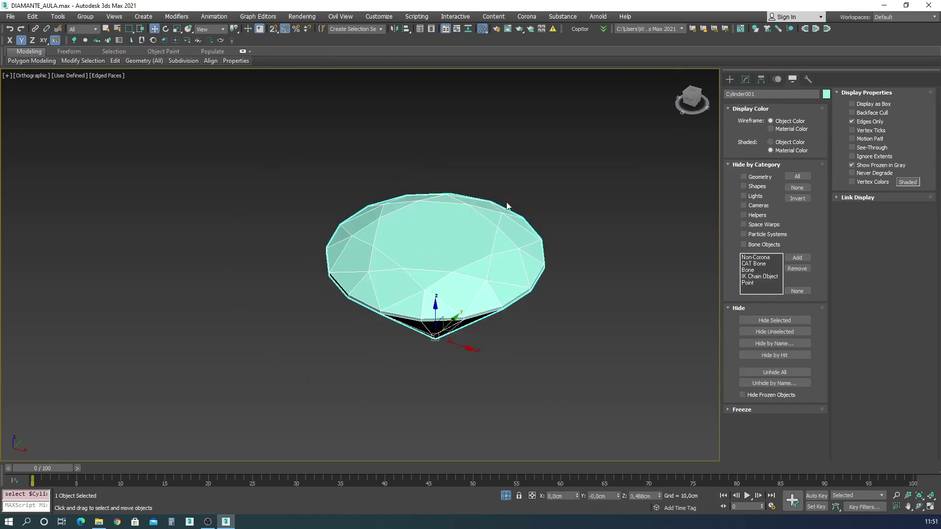
{"action": "left_click", "coordinate": [466, 223]}
{"action": "left_click_drag", "start_coordinate": [466, 223], "coordinate": [494, 250]}
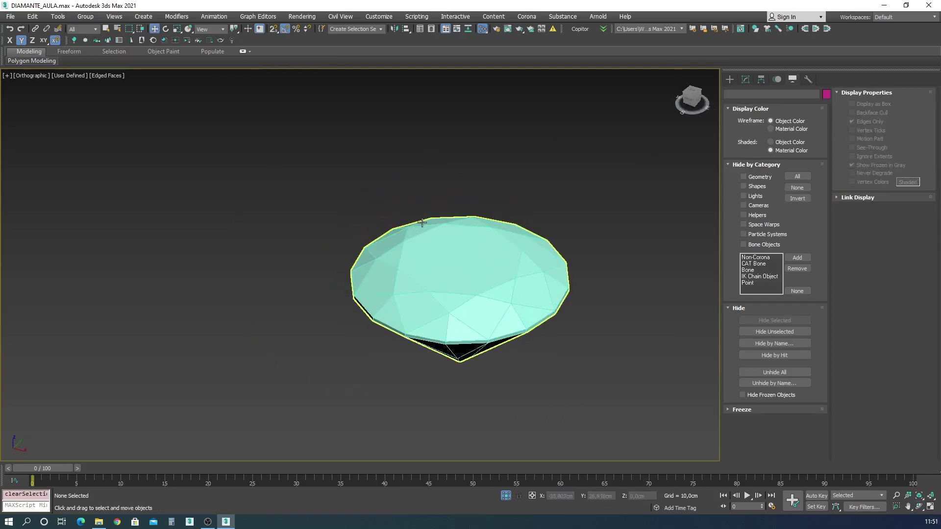
{"action": "key", "text": "ctrl+s"}
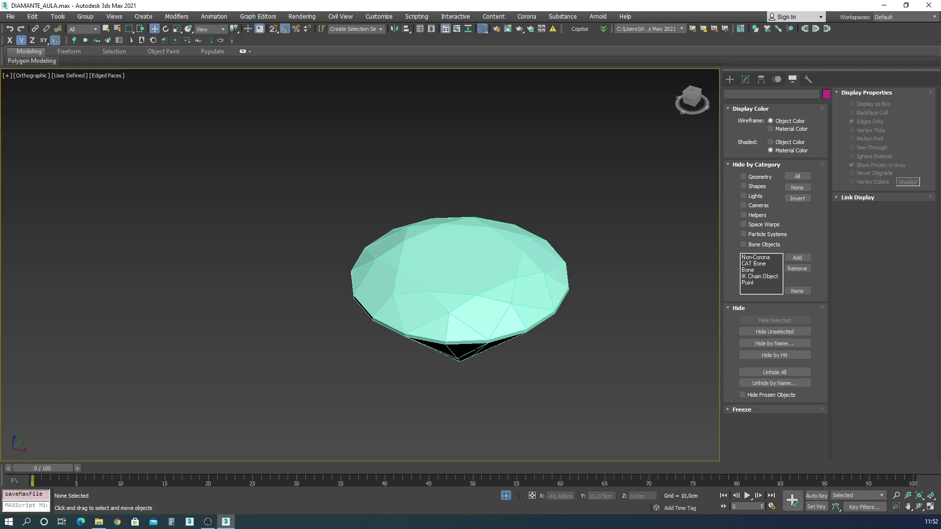
- Open the material editor, review the existing Material #27 settings and add a new CoronaMtl beside it
{"action": "key", "text": "m"}
{"action": "left_click", "coordinate": [565, 72]}
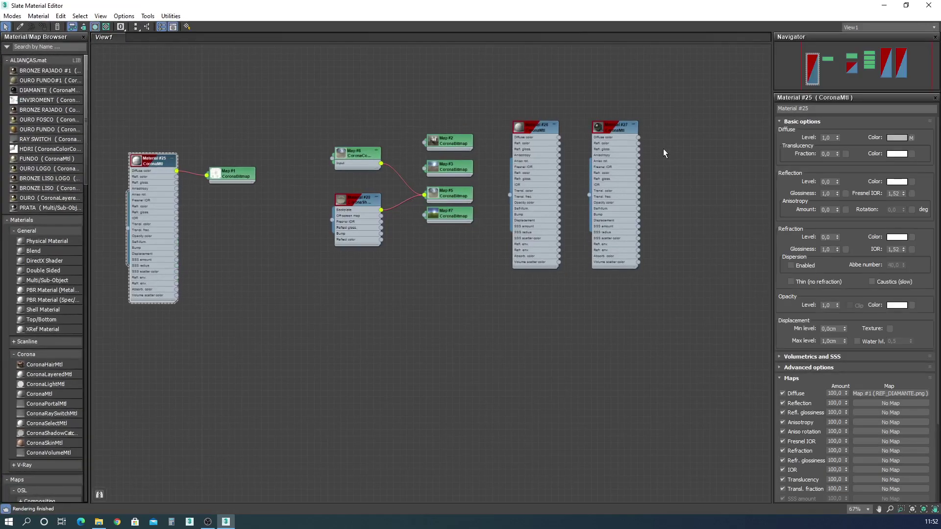
{"action": "double_click", "coordinate": [611, 126]}
{"action": "middle_click_drag", "start_coordinate": [683, 119], "coordinate": [481, 167]}
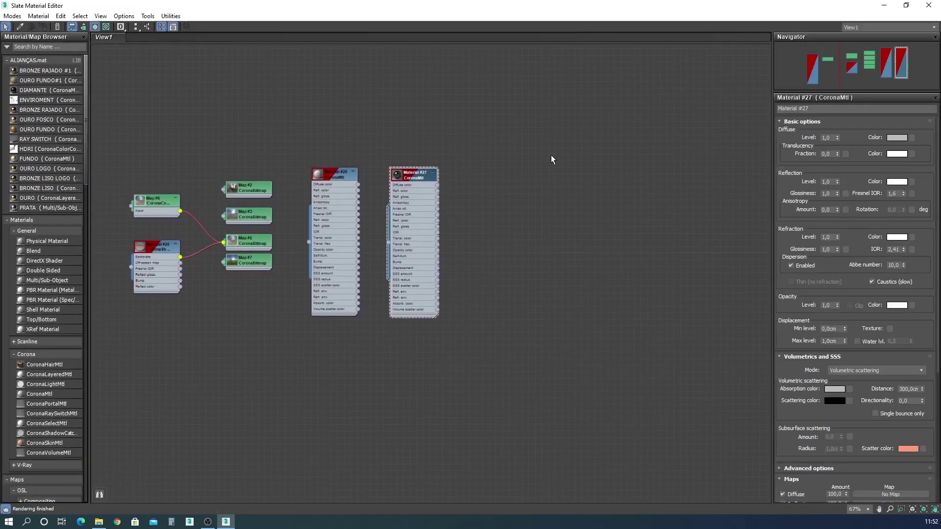
{"action": "left_click_drag", "start_coordinate": [39, 392], "coordinate": [481, 176]}
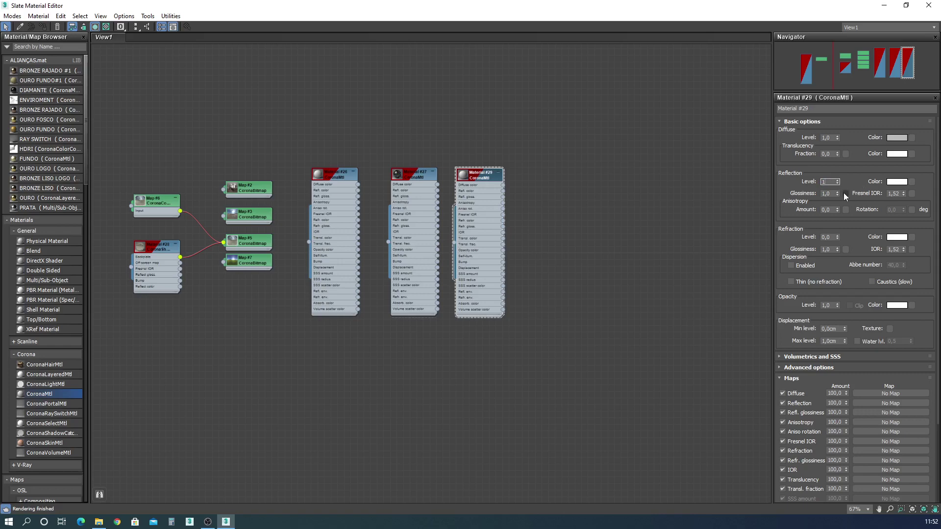
- Set the new CoronaMtl's reflection and refraction levels to 1 and its refraction IOR to 2,41, adjust the Fresnel IOR, and leave the editor
{"action": "left_click", "coordinate": [830, 238]}
{"action": "type", "text": "1"}
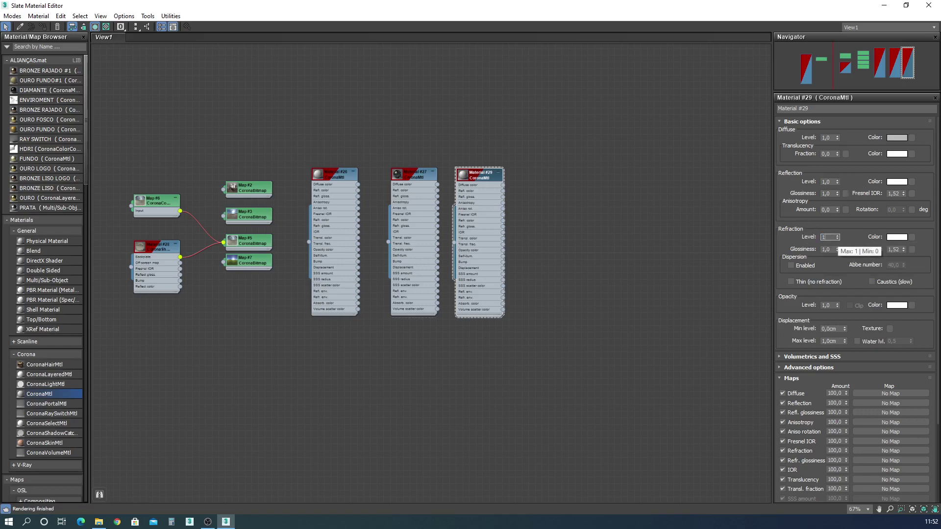
{"action": "left_click", "coordinate": [897, 250]}
{"action": "type", "text": "1,49"}
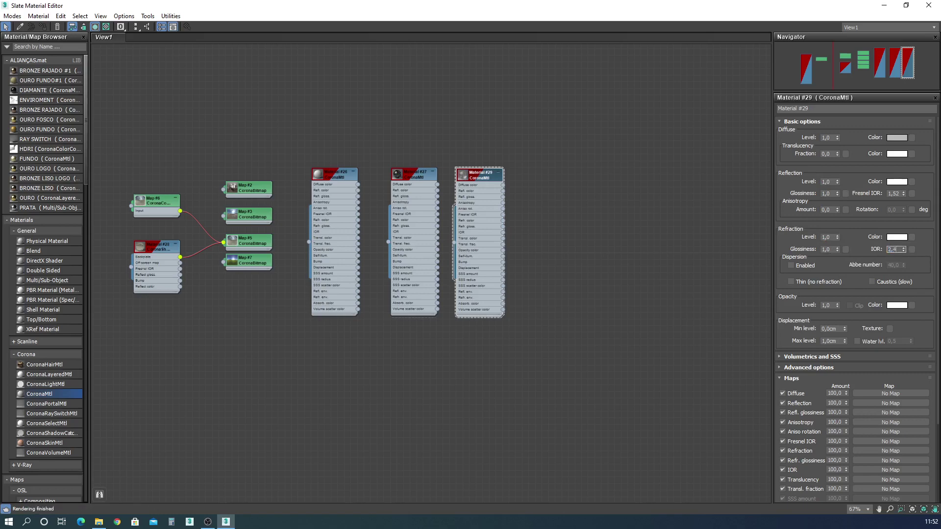
{"action": "type", "text": "1"}
{"action": "key", "text": "Return"}
{"action": "left_click", "coordinate": [895, 194]}
{"action": "left_click_drag", "start_coordinate": [640, 6], "coordinate": [0, 59]}
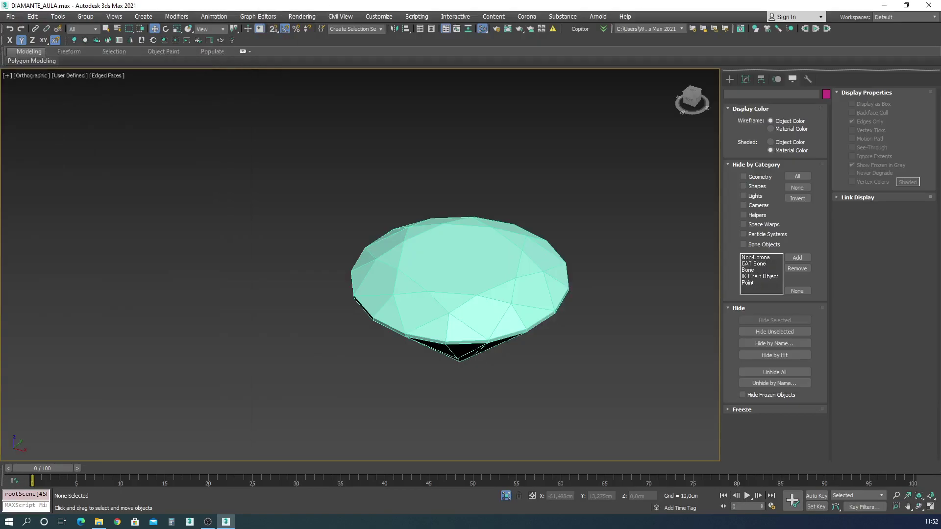
- Select the diamond and turn on its see-through display
{"action": "left_click", "coordinate": [535, 265]}
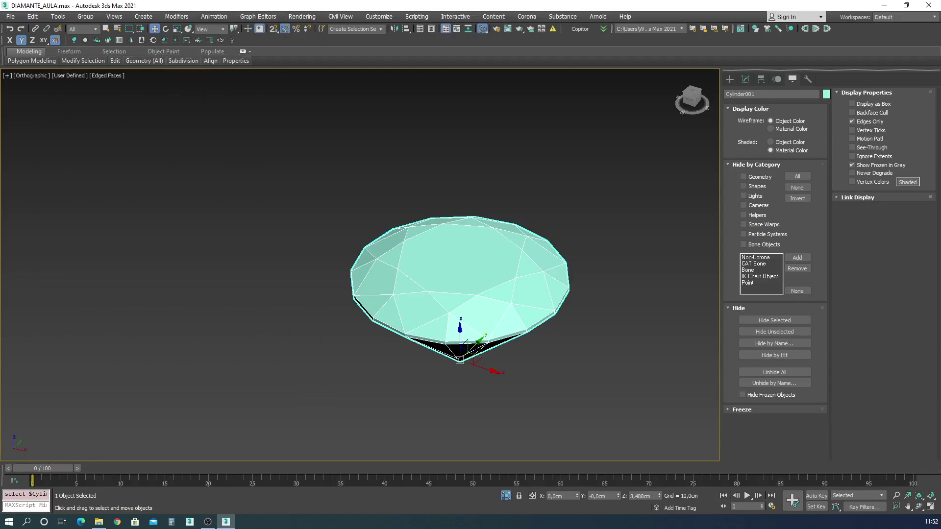
{"action": "key", "text": "alt+x"}
{"action": "scroll", "coordinate": [456, 227], "scroll_direction": "down", "scroll_amount": 2}
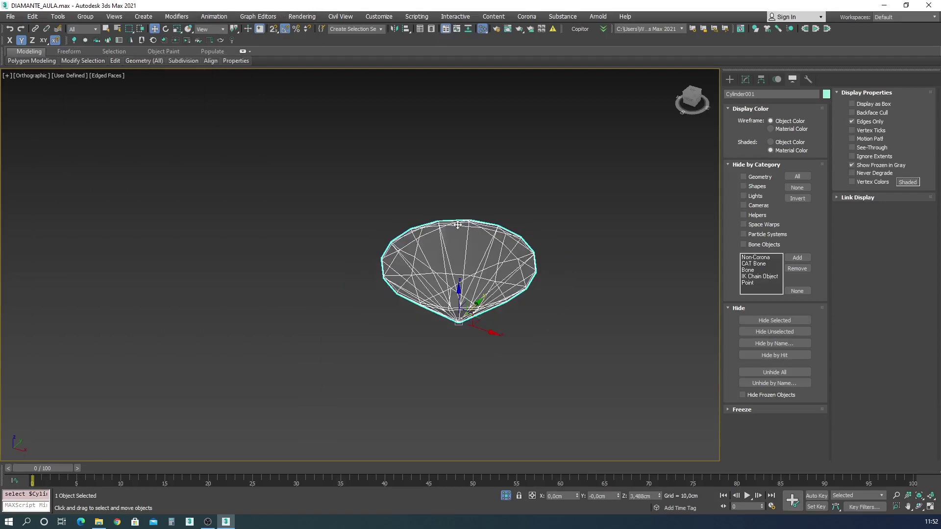
- Deselect the diamond and preview the quarry_03_4k.hdr image of the Map #5 CoronaBitmap, closing the preview and the material editor
{"action": "left_click", "coordinate": [509, 179]}
{"action": "key", "text": "m"}
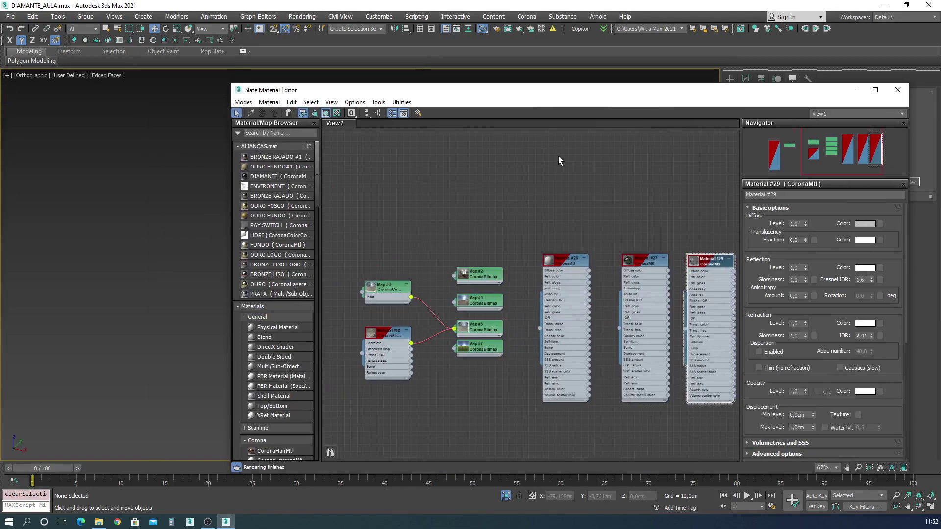
{"action": "double_click", "coordinate": [480, 333]}
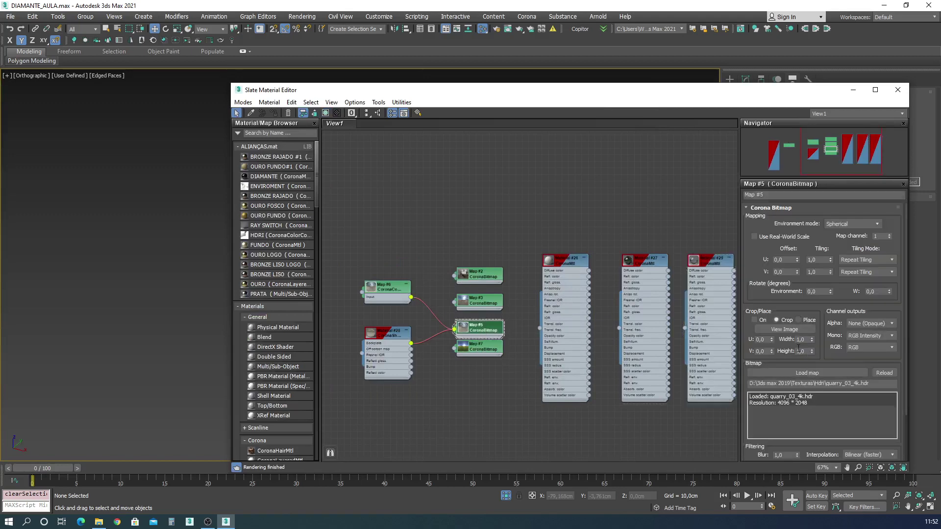
{"action": "left_click", "coordinate": [785, 329]}
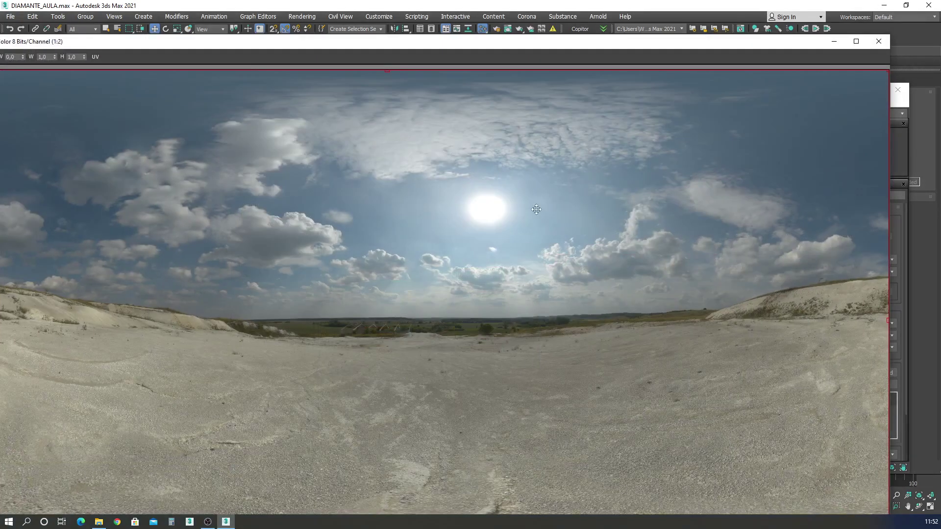
{"action": "left_click", "coordinate": [878, 41]}
{"action": "left_click", "coordinate": [898, 90]}
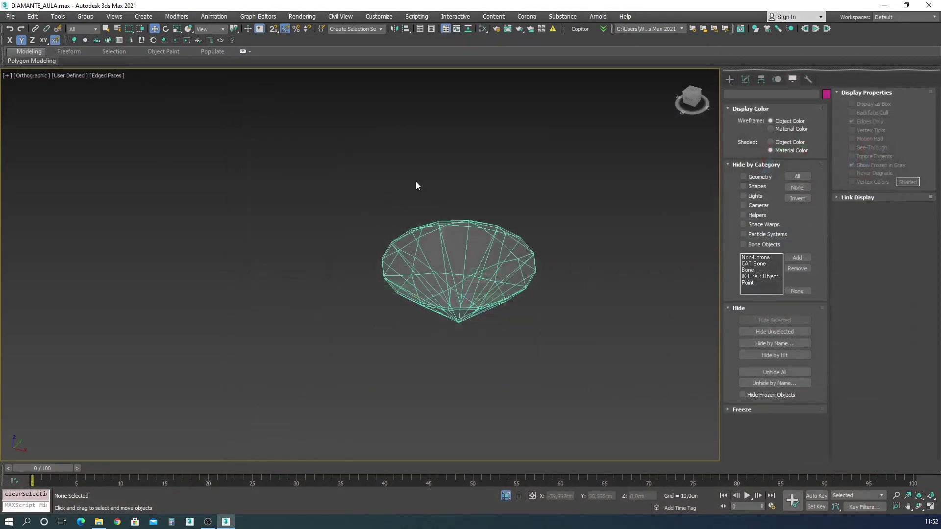
- Create a 300 × 300 cm plane around the diamond in the top view
{"action": "key", "text": "t"}
{"action": "left_click", "coordinate": [729, 80]}
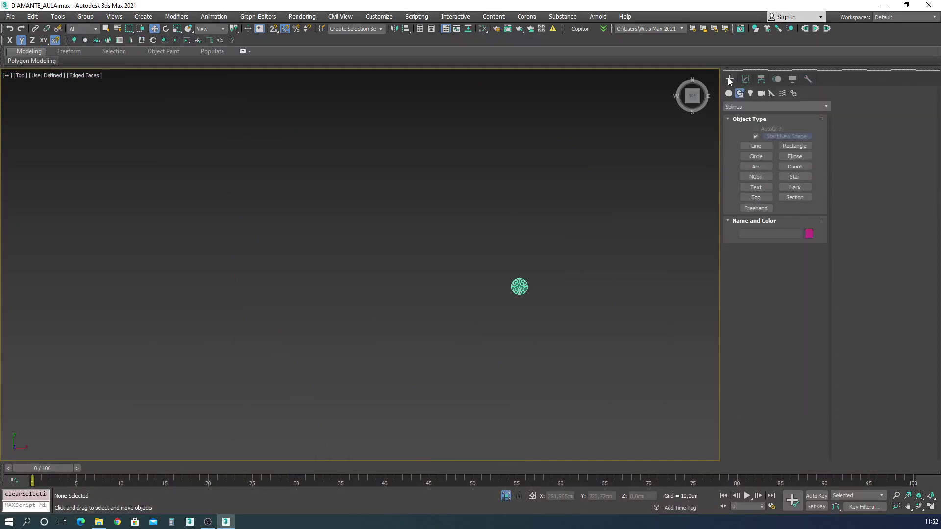
{"action": "left_click", "coordinate": [728, 93]}
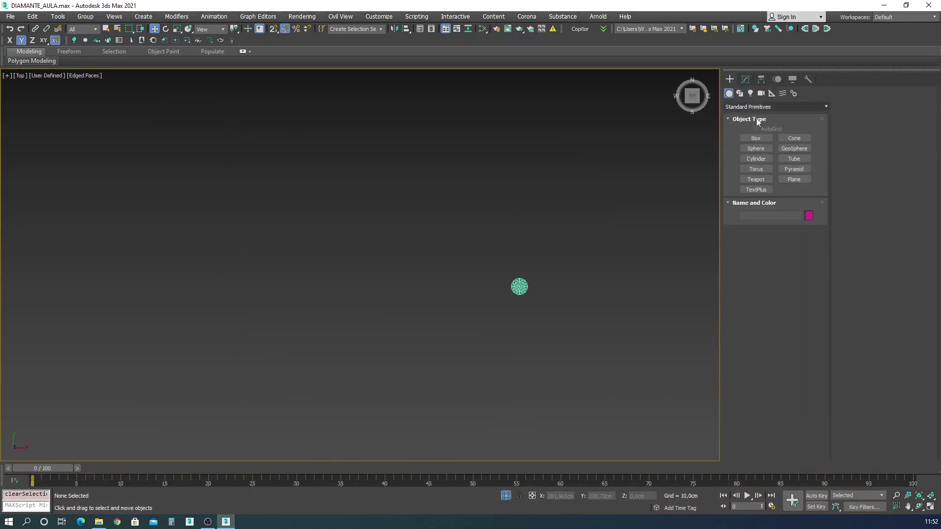
{"action": "left_click", "coordinate": [794, 179]}
{"action": "left_click_drag", "start_coordinate": [316, 205], "coordinate": [684, 388]}
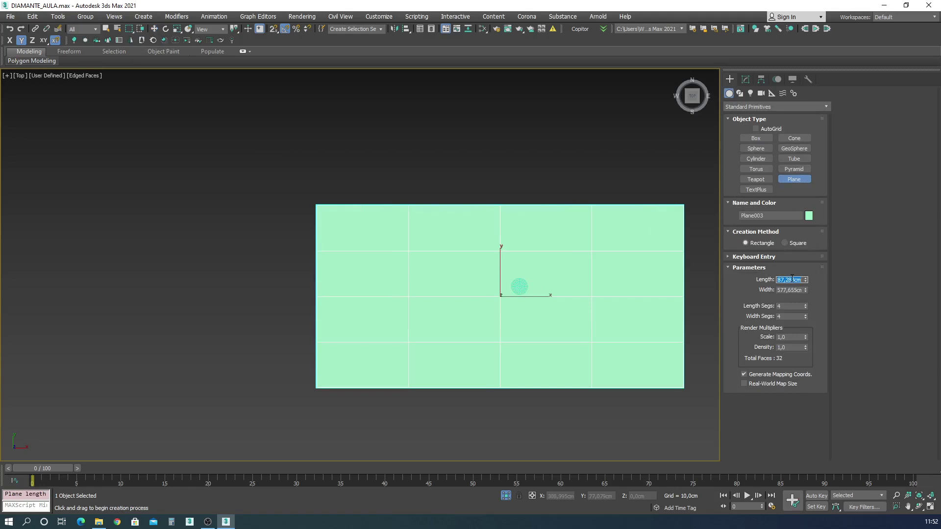
{"action": "type", "text": "300"}
{"action": "key", "text": "Tab"}
{"action": "type", "text": "300"}
{"action": "key", "text": "Tab"}
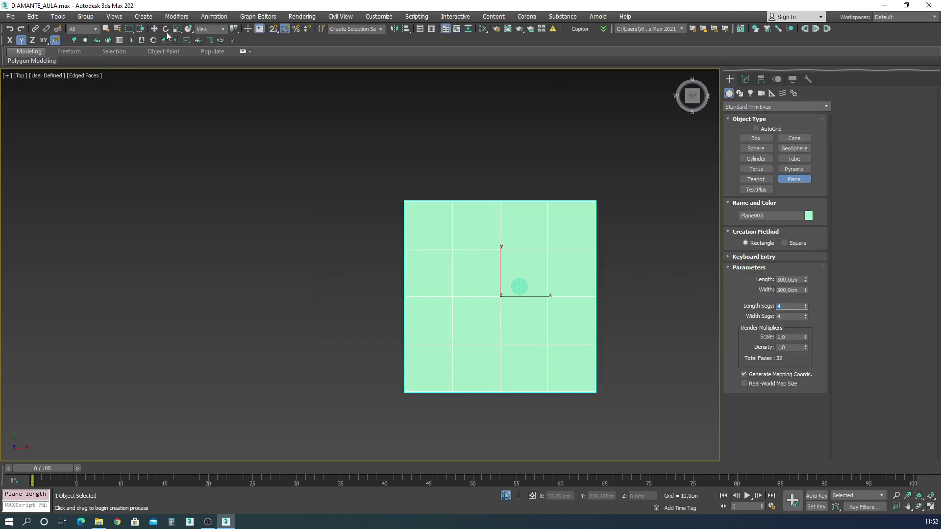
- Centre the plane at the world origin by setting its absolute X and Y positions to 0
{"action": "right_click", "coordinate": [154, 29]}
{"action": "double_click", "coordinate": [124, 350]}
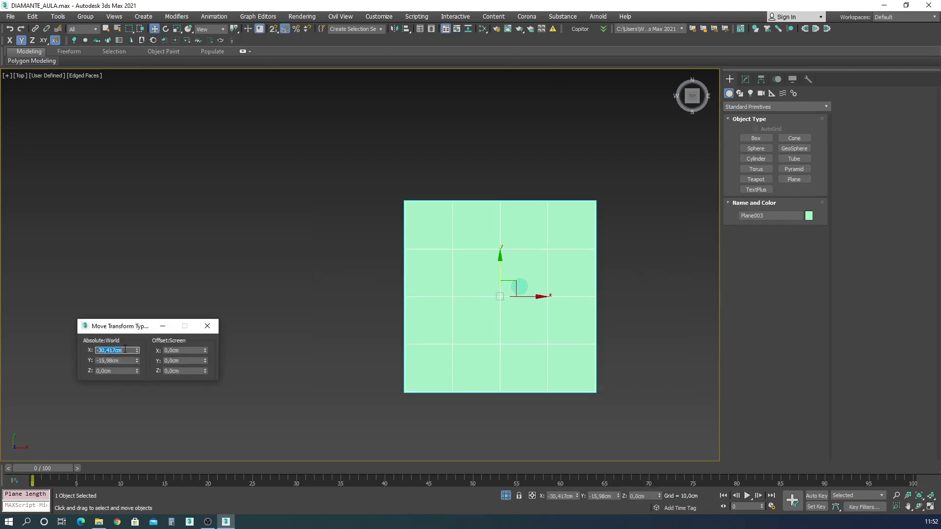
{"action": "type", "text": "0"}
{"action": "key", "text": "Tab"}
{"action": "type", "text": "0"}
{"action": "key", "text": "Tab"}
{"action": "key", "text": "Tab"}
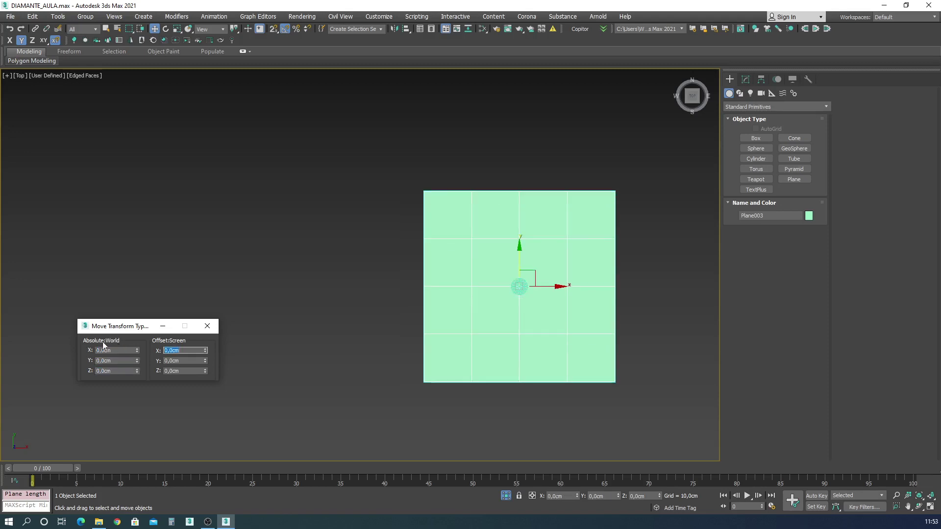
{"action": "left_click", "coordinate": [208, 326]}
- Select the diamond in the top view and switch to the four-viewport layout
{"action": "scroll", "coordinate": [530, 302], "scroll_direction": "up", "scroll_amount": 3}
{"action": "left_click", "coordinate": [507, 280]}
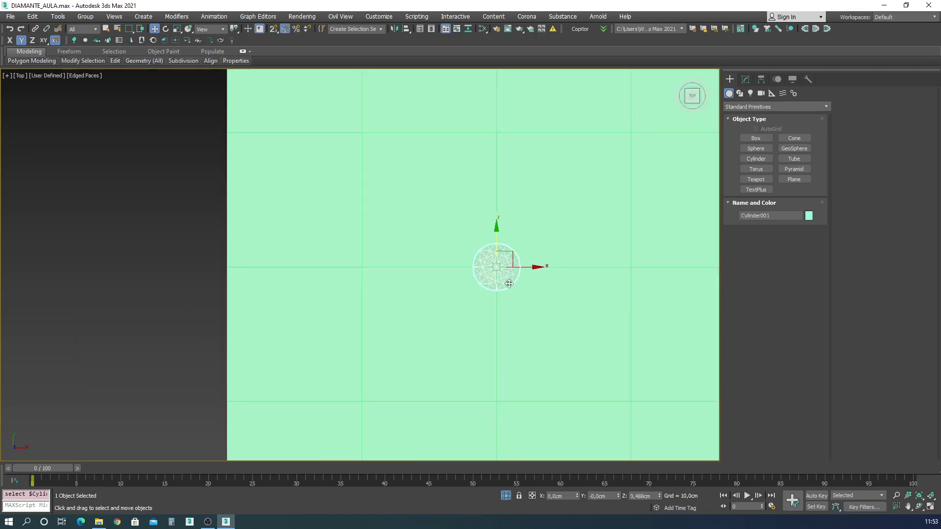
{"action": "scroll", "coordinate": [495, 279], "scroll_direction": "up", "scroll_amount": 1}
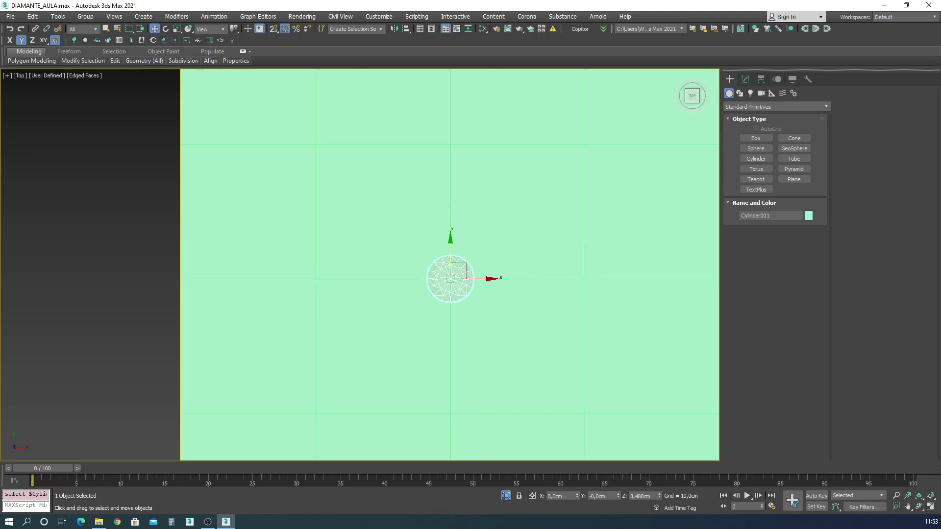
{"action": "left_click", "coordinate": [930, 508]}
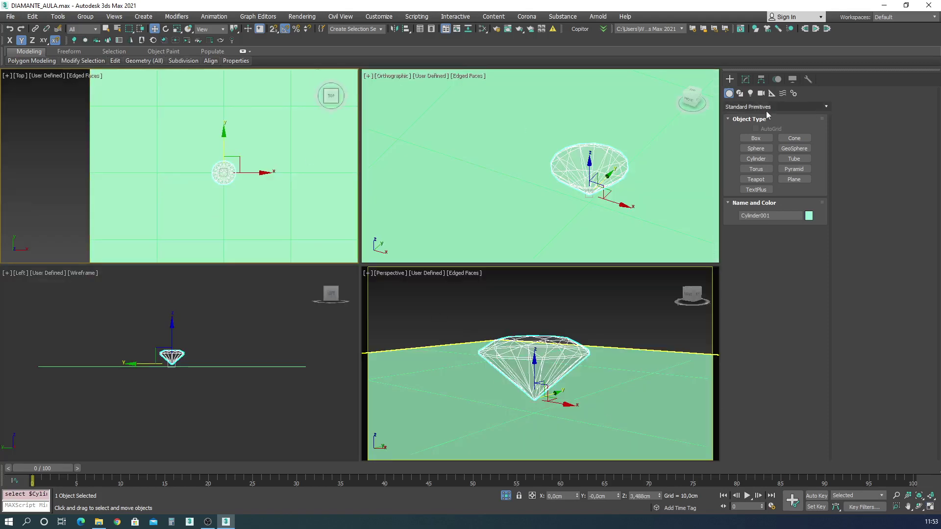
- Place a targeted CoronaCam in the Top view aimed at the diamond, about 103 cm away, and show the perspective viewport through it
{"action": "left_click", "coordinate": [761, 93]}
{"action": "left_click", "coordinate": [794, 149]}
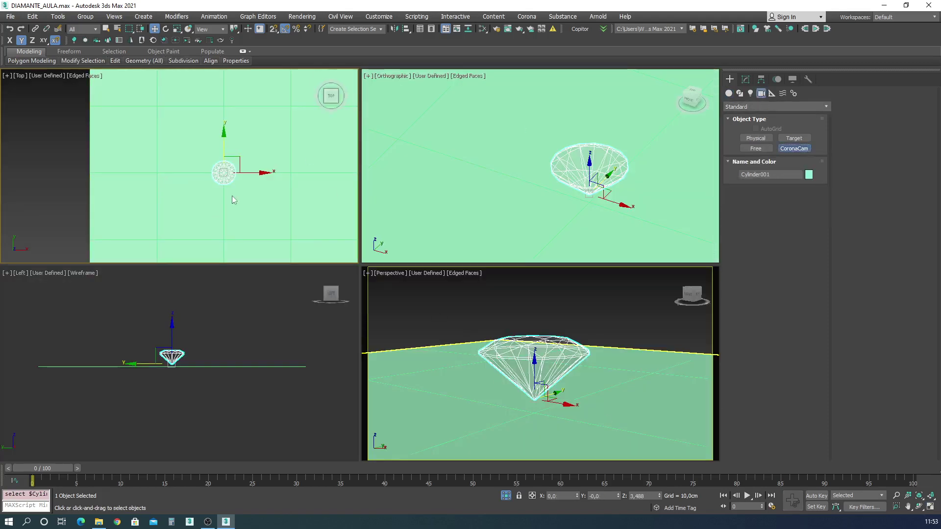
{"action": "left_click_drag", "start_coordinate": [186, 232], "coordinate": [224, 153]}
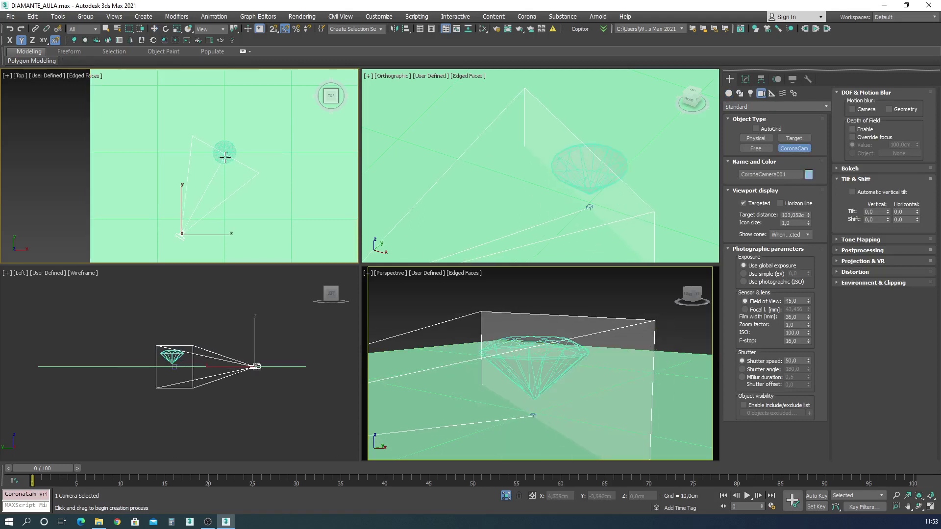
{"action": "key", "text": "c"}
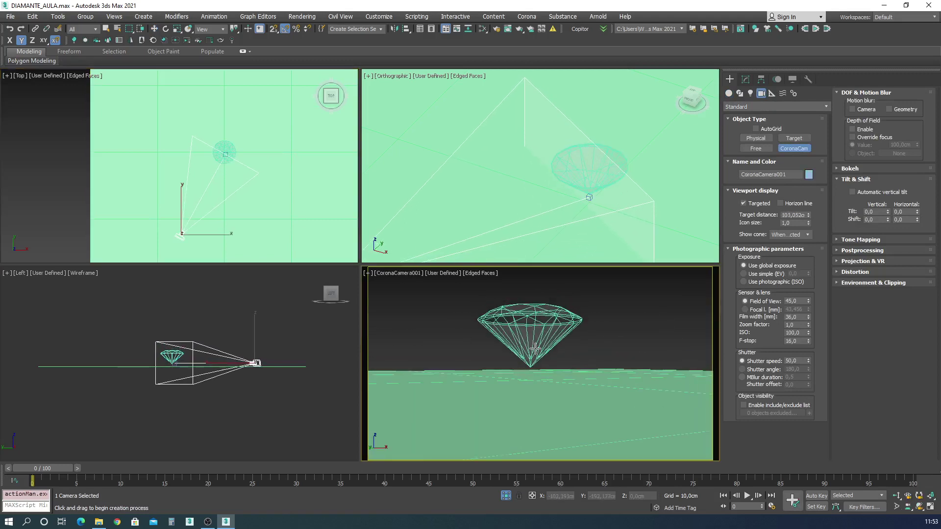
- Lower the diamond about 3 cm in the Left view so its tip sits on the ground plane
{"action": "scroll", "coordinate": [164, 359], "scroll_direction": "up", "scroll_amount": 9}
{"action": "key", "text": "w"}
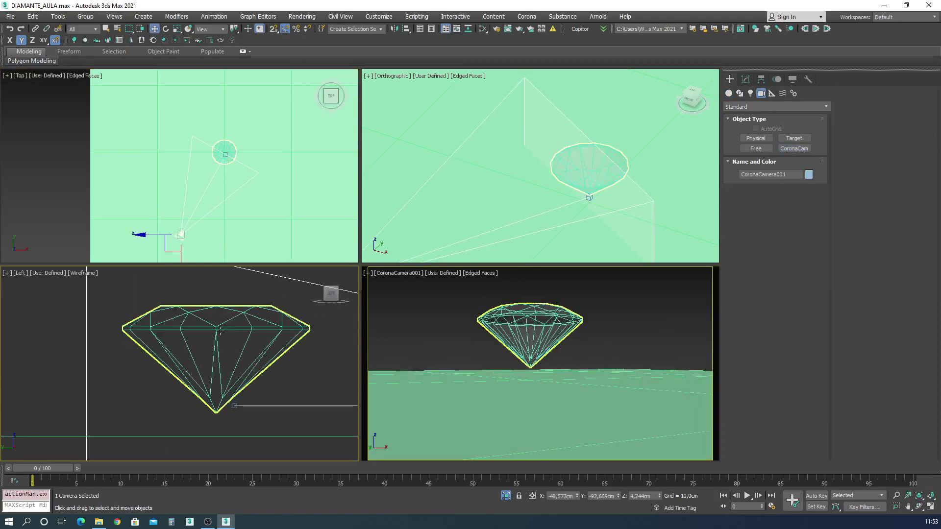
{"action": "left_click", "coordinate": [221, 333]}
{"action": "left_click_drag", "start_coordinate": [222, 354], "coordinate": [222, 376]}
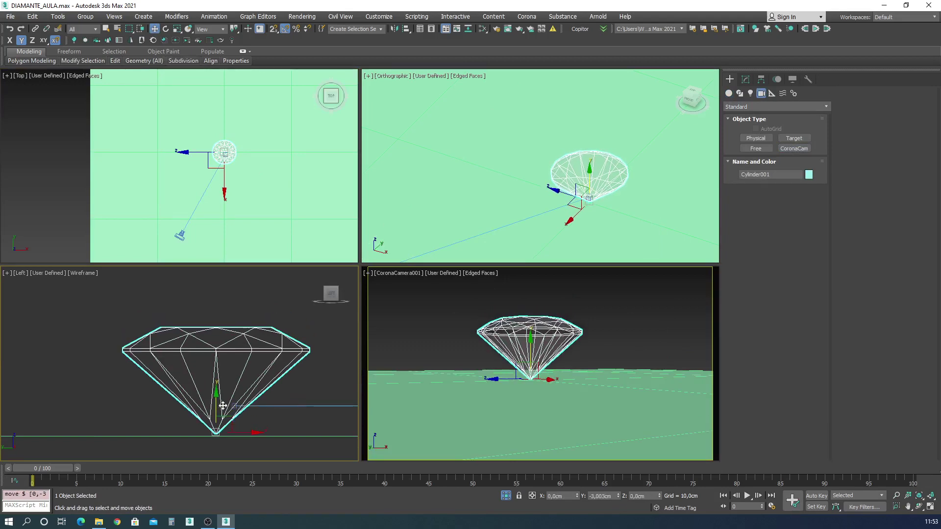
- Maximize the camera viewport and orbit the camera to look down on the diamond from above
{"action": "right_click", "coordinate": [718, 434]}
{"action": "key", "text": "alt+w"}
{"action": "middle_click_drag", "start_coordinate": [460, 330], "coordinate": [383, 320], "text": "alt"}
{"action": "left_click_drag", "start_coordinate": [383, 320], "coordinate": [381, 234]}
{"action": "key", "text": "w"}
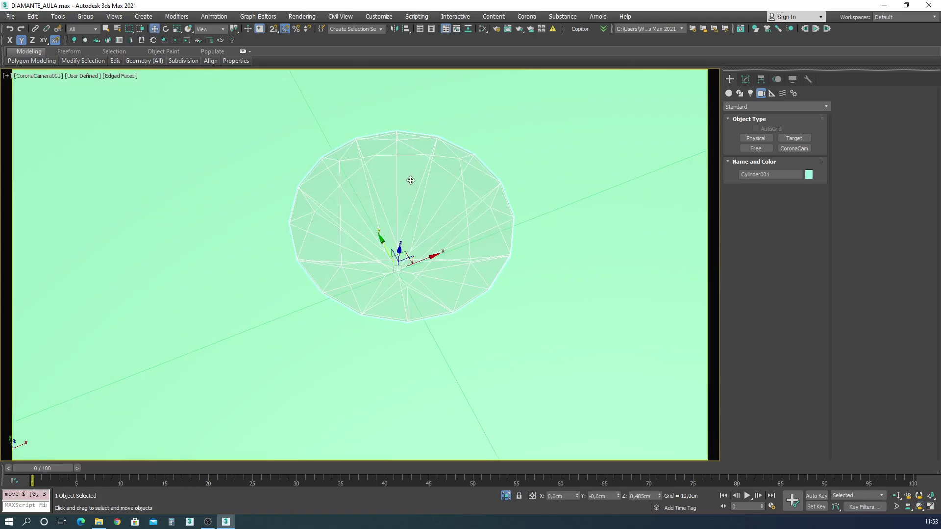
- Set the saturation of the CoronaColorCorrect map that feeds from quarry_03_4k.hdr to 0 in the Slate Material Editor
{"action": "key", "text": "m"}
{"action": "left_click_drag", "start_coordinate": [506, 91], "coordinate": [397, 98]}
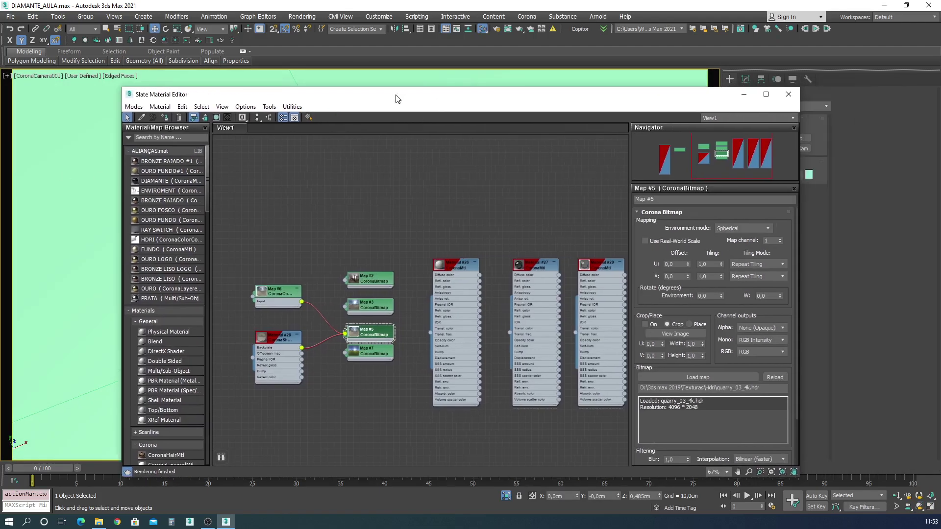
{"action": "double_click", "coordinate": [278, 292]}
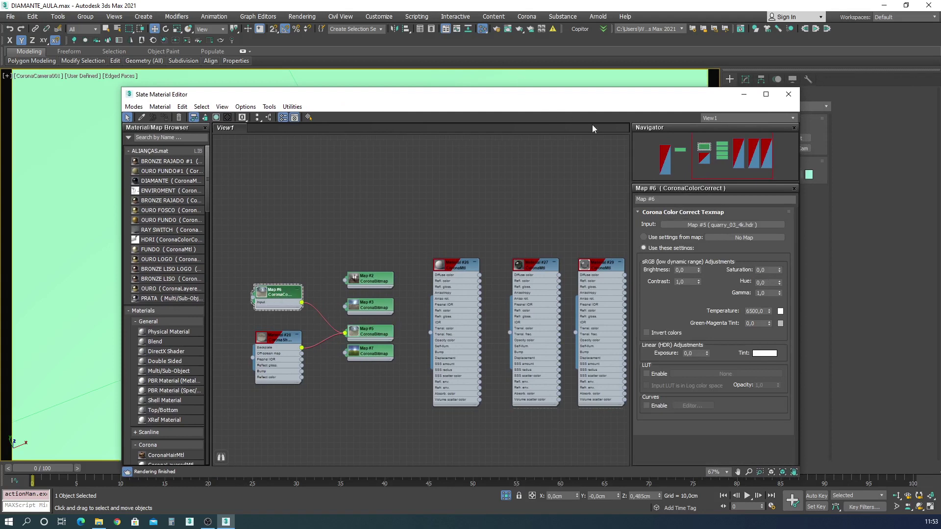
{"action": "key", "text": "BackSpace"}
{"action": "type", "text": "0"}
{"action": "key", "text": "Return"}
- Assign the CoronaColorCorrect map (Map #6) as the single scene environment map in the Corona render setup
{"action": "left_click_drag", "start_coordinate": [577, 94], "coordinate": [95, 132]}
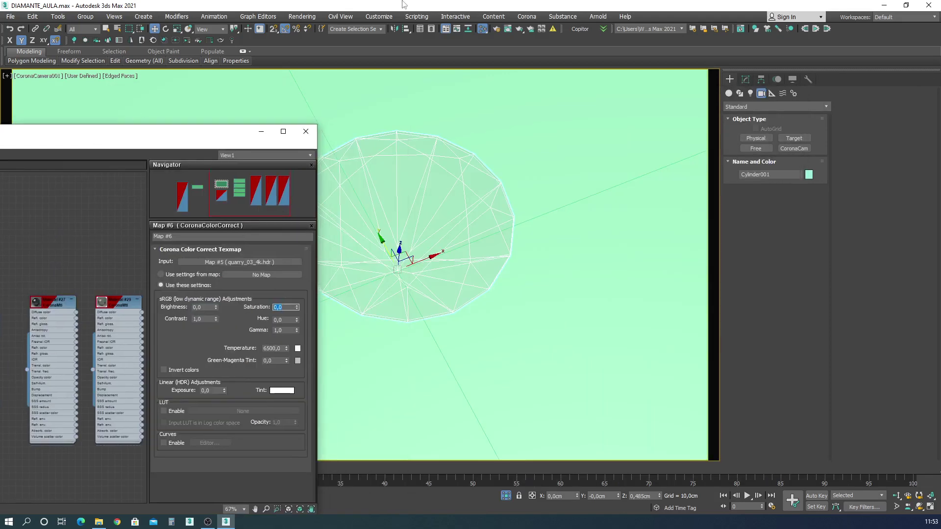
{"action": "left_click", "coordinate": [495, 30]}
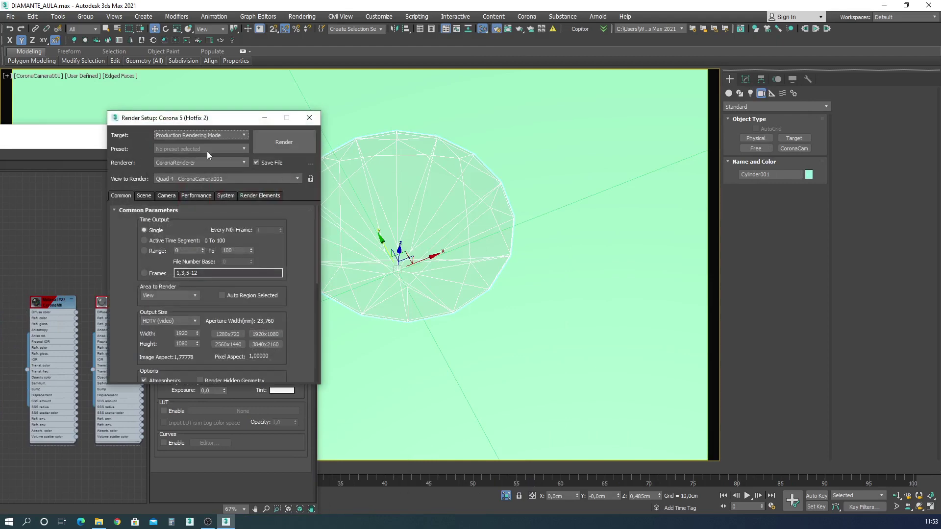
{"action": "left_click_drag", "start_coordinate": [186, 118], "coordinate": [514, 122]}
{"action": "left_click", "coordinate": [473, 201]}
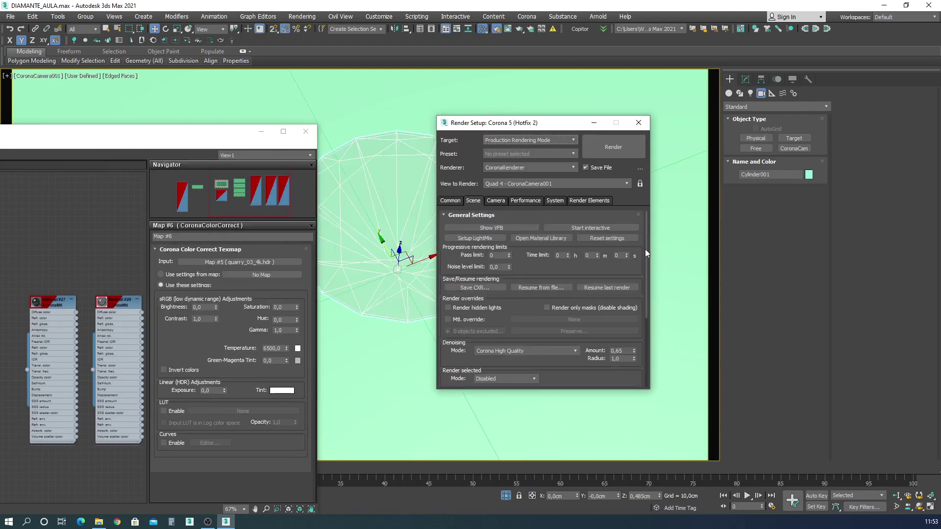
{"action": "left_click_drag", "start_coordinate": [646, 253], "coordinate": [647, 329]}
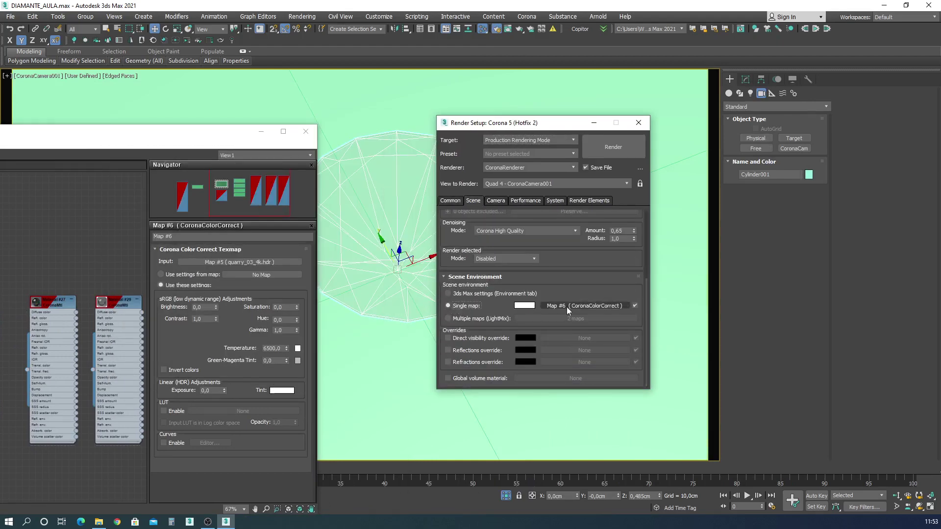
{"action": "left_click_drag", "start_coordinate": [0, 335], "coordinate": [587, 306]}
{"action": "left_click", "coordinate": [523, 287]}
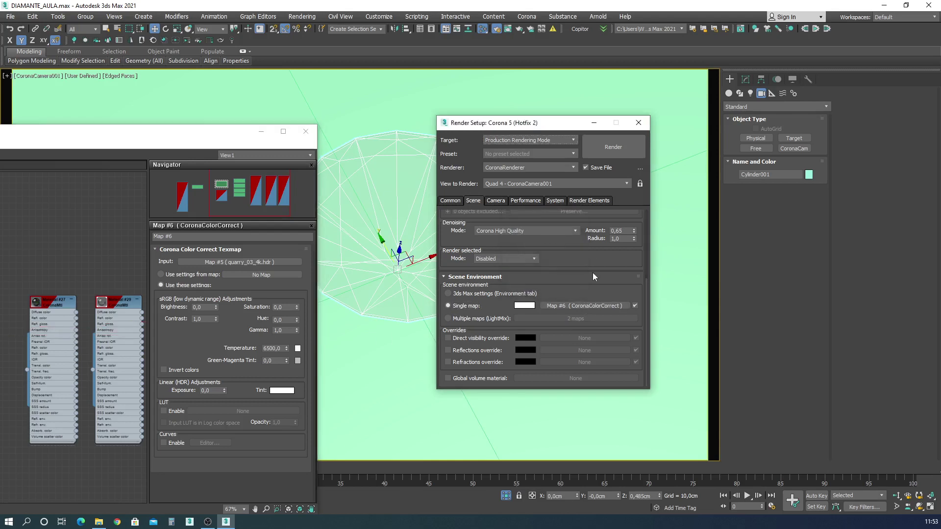
{"action": "left_click", "coordinate": [639, 122]}
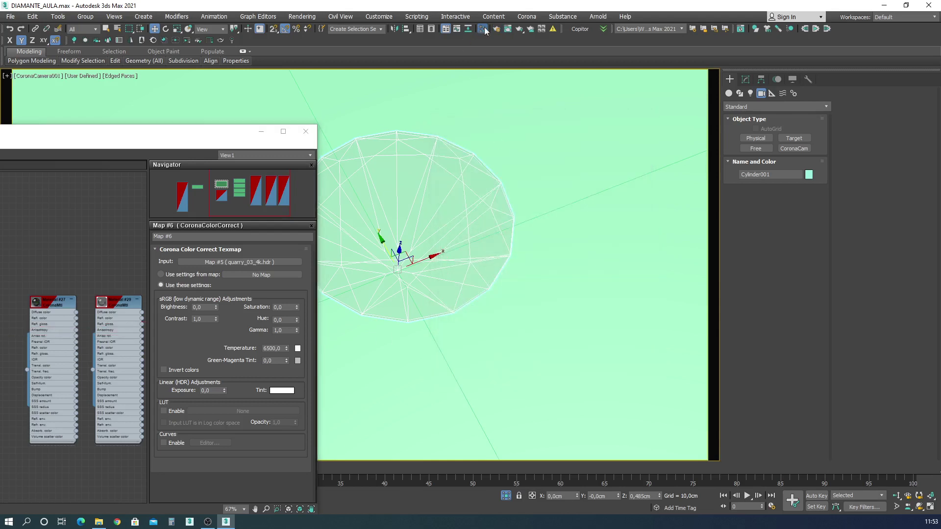
{"action": "key", "text": "F10"}
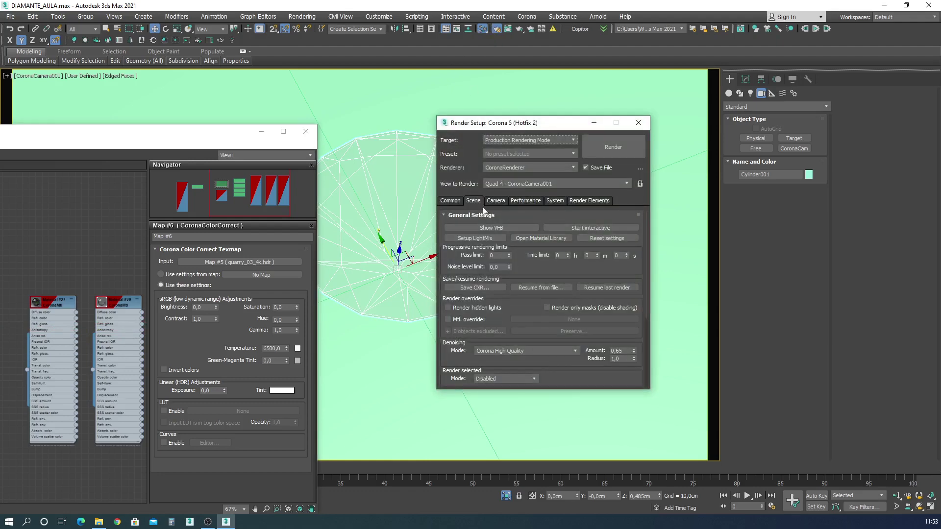
{"action": "key", "text": "F10"}
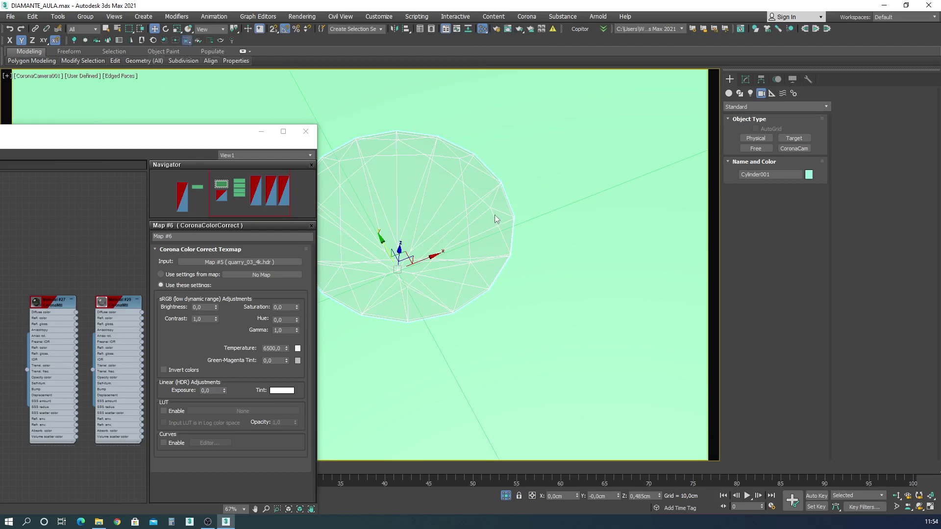
- Start an interactive Corona render of the camera view and adjust the region setting so the full frame renders
{"action": "left_click", "coordinate": [186, 40]}
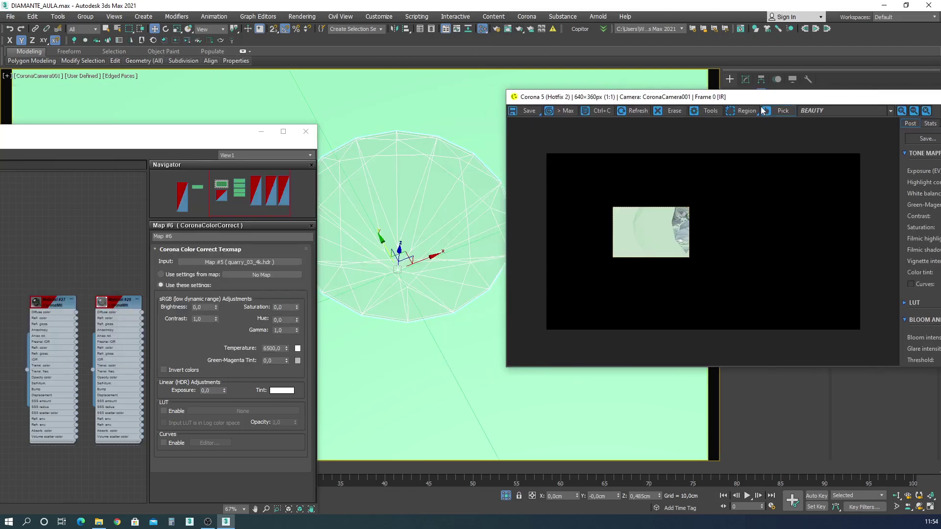
{"action": "left_click", "coordinate": [747, 110]}
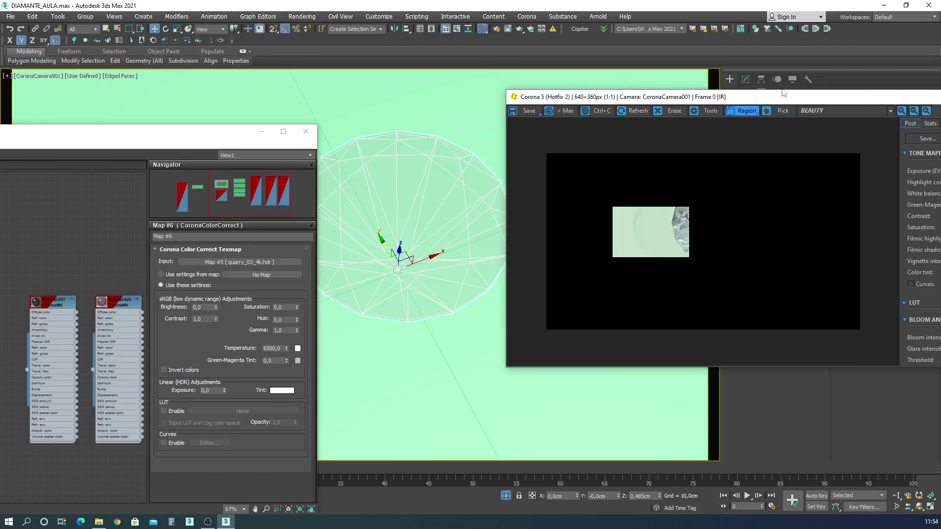
{"action": "left_click_drag", "start_coordinate": [778, 103], "coordinate": [707, 102]}
{"action": "left_click", "coordinate": [676, 109]}
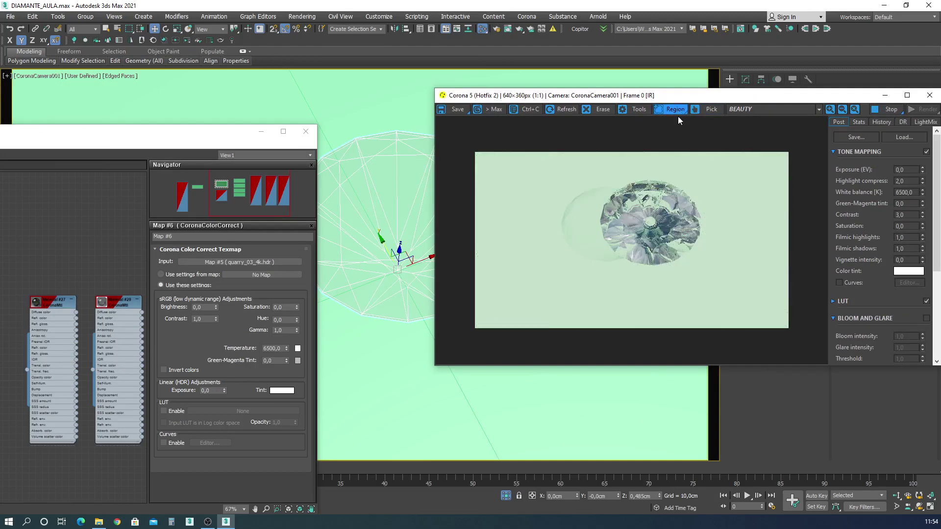
- Apply the CoronaMtl Material #26 to the ground plane and close the material editor
{"action": "left_click_drag", "start_coordinate": [86, 140], "coordinate": [355, 215]}
{"action": "double_click", "coordinate": [242, 381]}
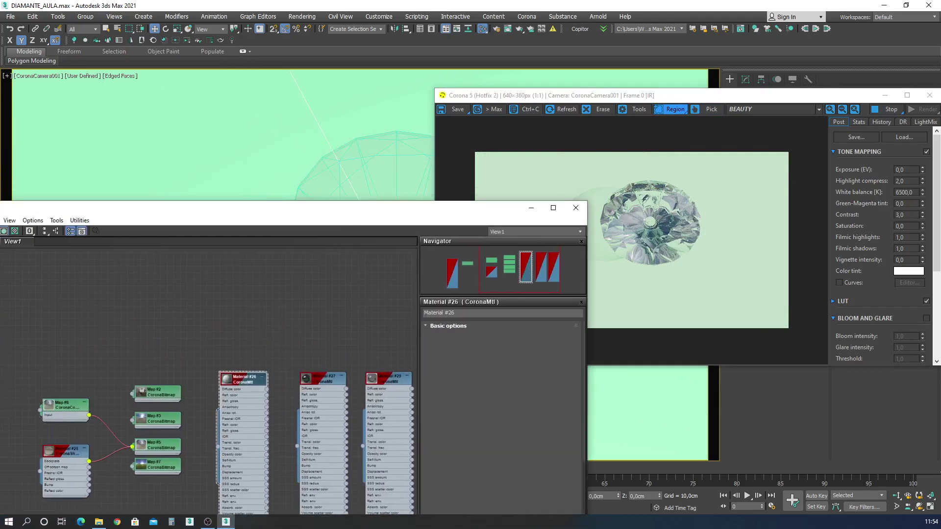
{"action": "left_click", "coordinate": [576, 207]}
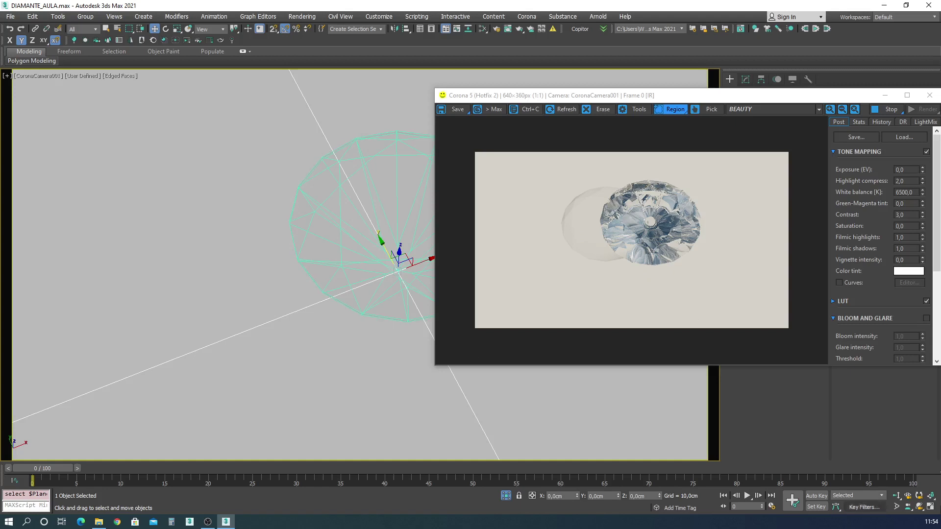
- Dolly the camera closer so the diamond fills more of the frame
{"action": "left_click", "coordinate": [897, 496]}
{"action": "left_click_drag", "start_coordinate": [320, 225], "coordinate": [379, 294]}
{"action": "key", "text": "w"}
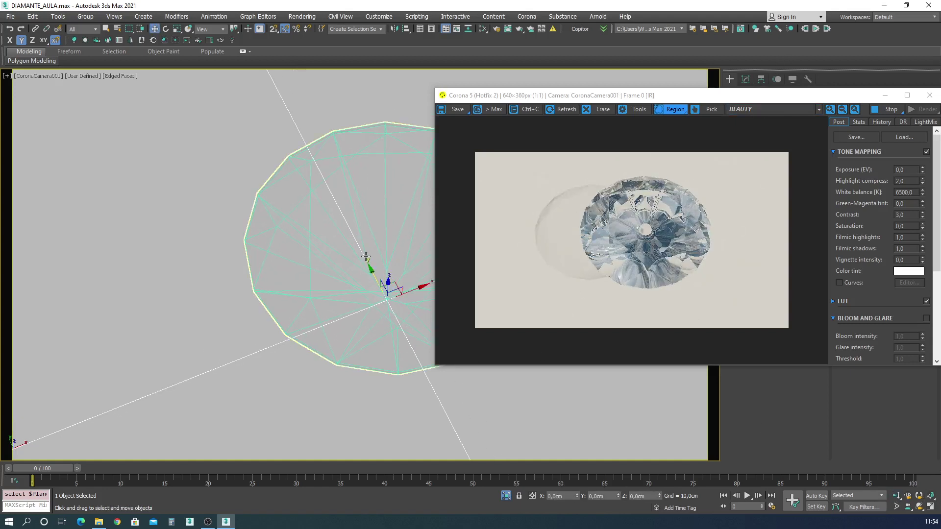
- Select the diamond's entire mesh at the Element level of its Editable Poly
{"action": "left_click", "coordinate": [311, 266]}
{"action": "left_click_drag", "start_coordinate": [665, 98], "coordinate": [0, 112]}
{"action": "left_click", "coordinate": [746, 79]}
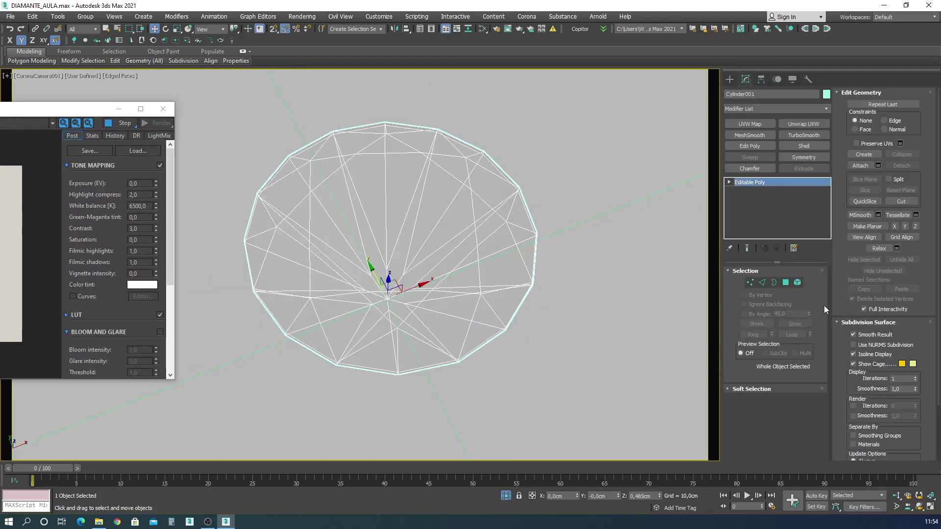
{"action": "left_click", "coordinate": [797, 282]}
{"action": "left_click", "coordinate": [389, 279]}
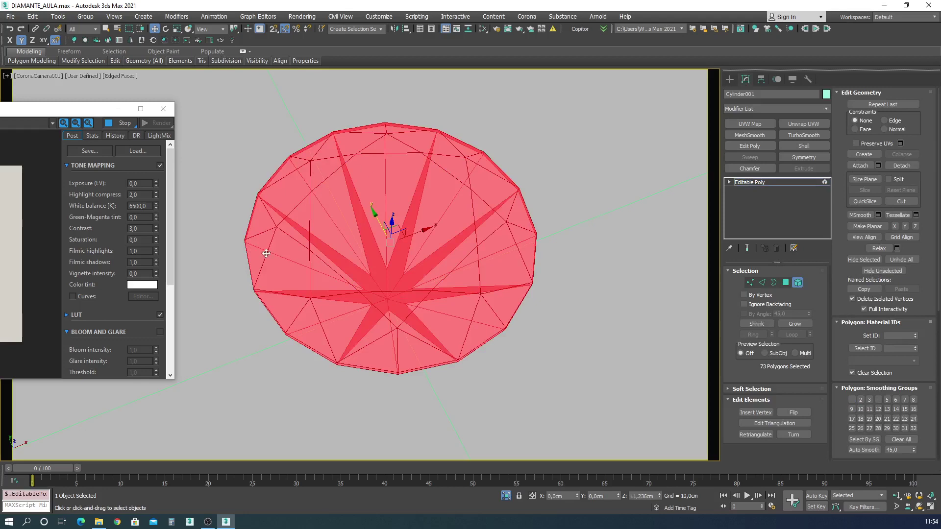
- Try Auto Smooth at 45 on the diamond's polygons, and clear all their smoothing groups to keep the facets sharp
{"action": "left_click_drag", "start_coordinate": [103, 109], "coordinate": [412, 15]}
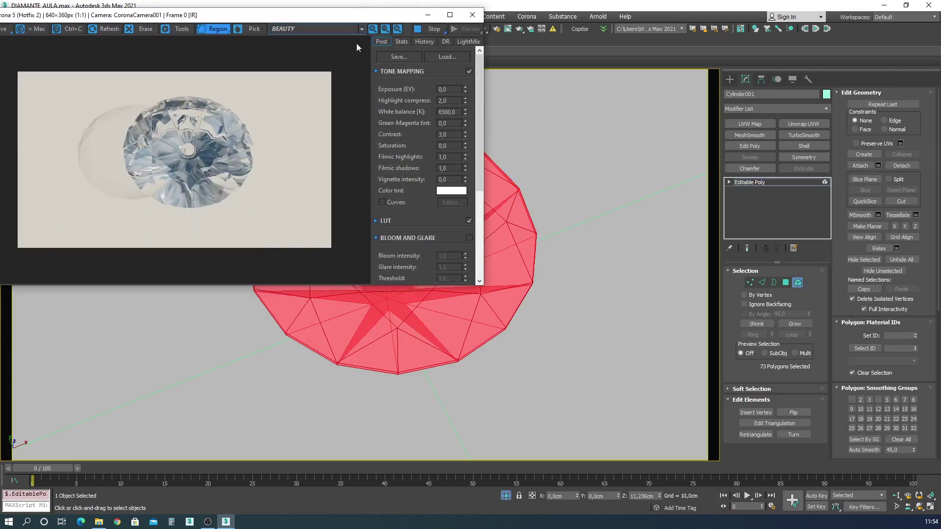
{"action": "left_click", "coordinate": [864, 450]}
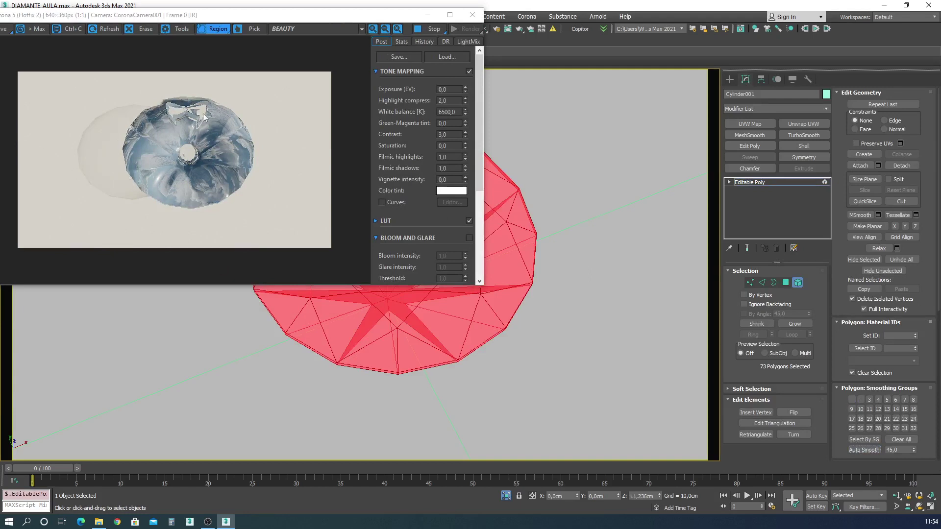
{"action": "left_click", "coordinate": [904, 440]}
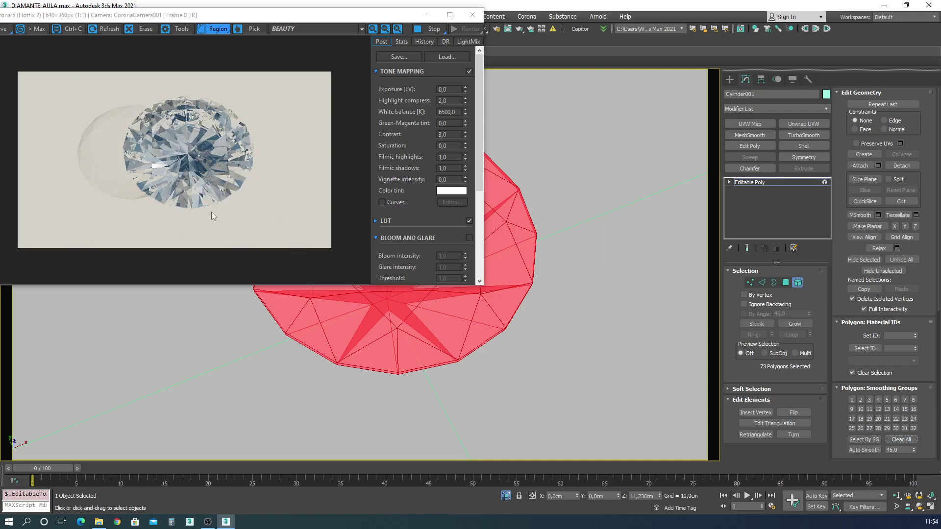
- Orbit the camera around the diamond to an oblique view from above
{"action": "left_click", "coordinate": [919, 507]}
{"action": "left_click_drag", "start_coordinate": [294, 318], "coordinate": [339, 342]}
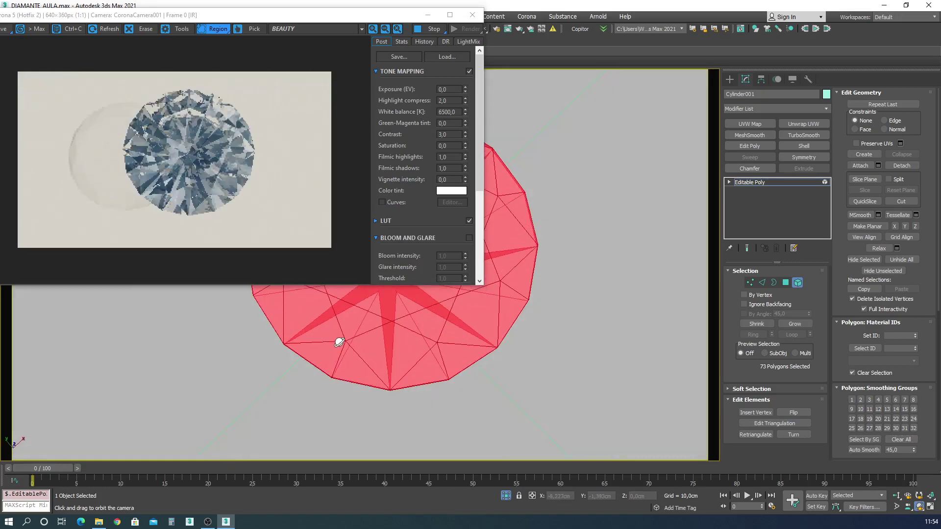
{"action": "mouse_move", "coordinate": [378, 313]}
{"action": "left_mouse_down"}
{"action": "mouse_move", "coordinate": [420, 324]}
{"action": "mouse_move", "coordinate": [427, 300]}
{"action": "mouse_move", "coordinate": [382, 318]}
{"action": "left_mouse_up"}
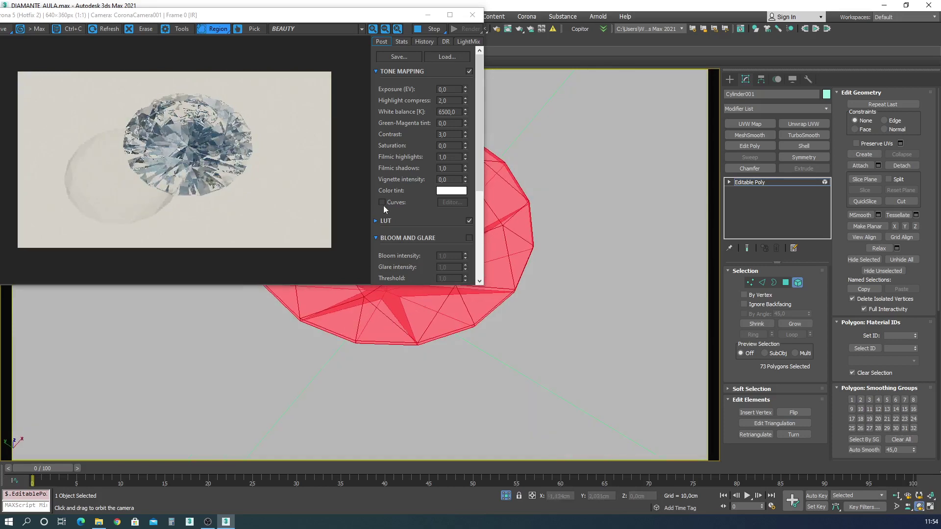
- Select all of the diamond's edges at the Edge level of its Editable Poly
{"action": "left_click_drag", "start_coordinate": [362, 7], "coordinate": [196, 85]}
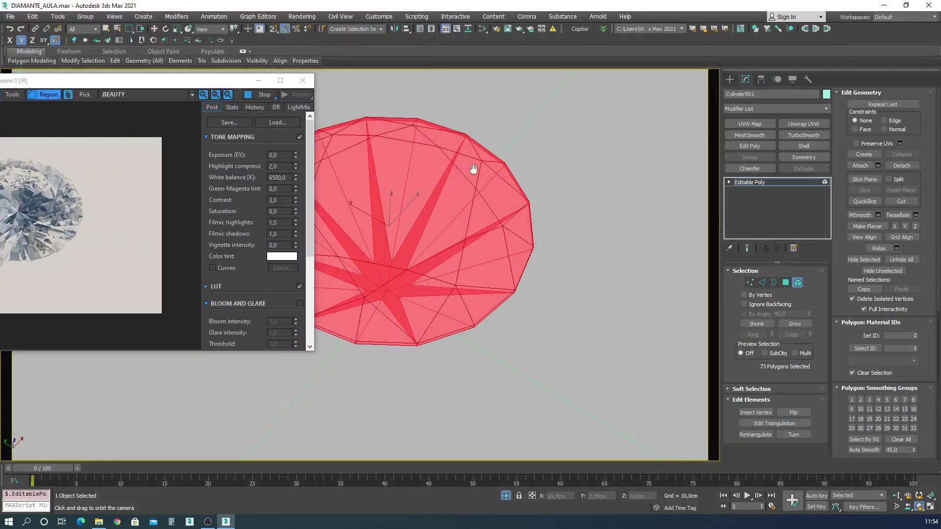
{"action": "left_click", "coordinate": [762, 283]}
{"action": "key", "text": "w"}
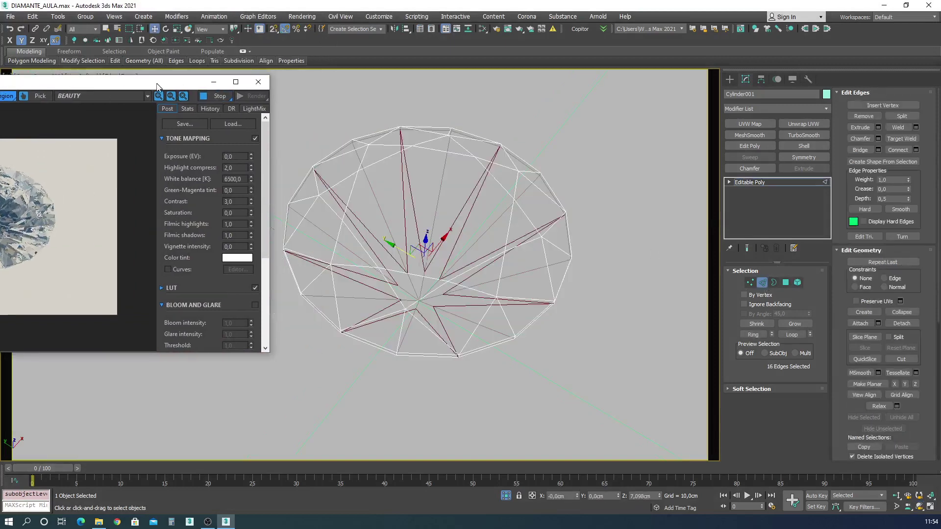
{"action": "key", "text": "ctrl+a"}
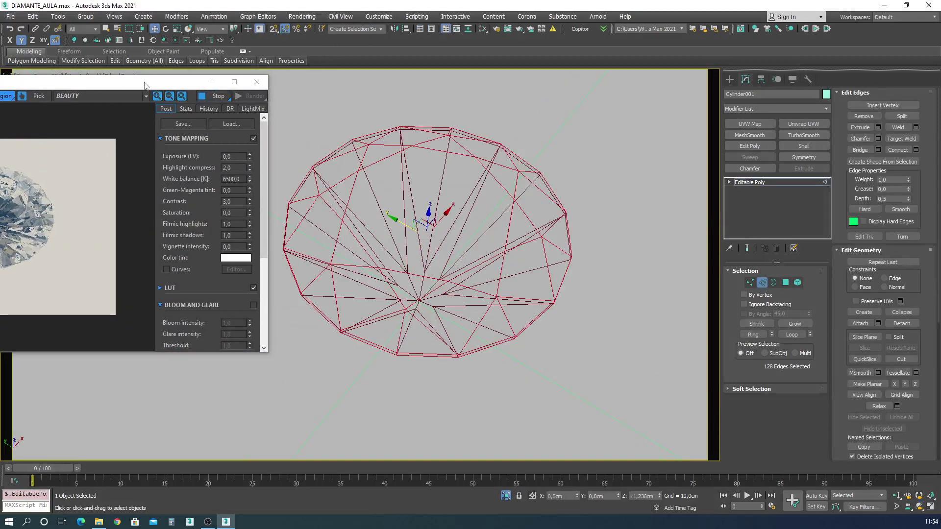
{"action": "left_click_drag", "start_coordinate": [145, 85], "coordinate": [312, 71]}
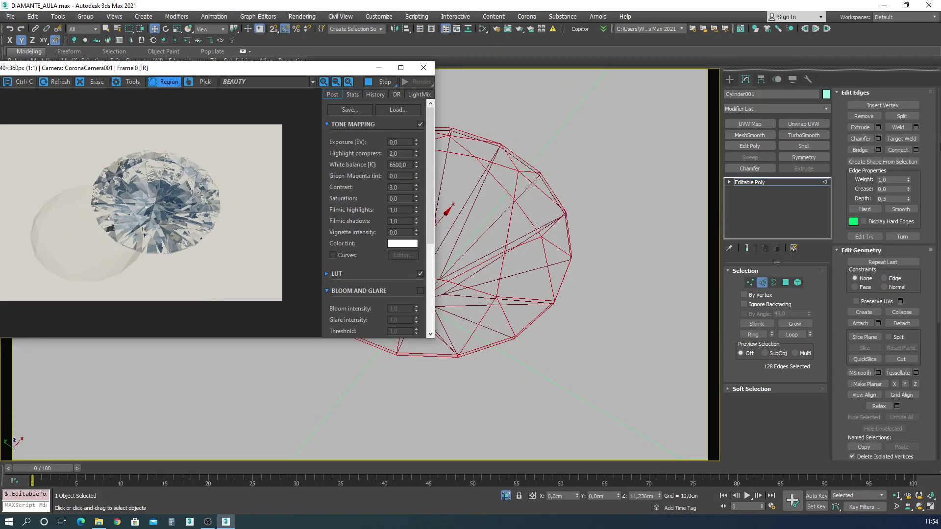
- Chamfer the diamond's selected edges by 0,05 cm using the Tri chamfer type
{"action": "left_click", "coordinate": [878, 138]}
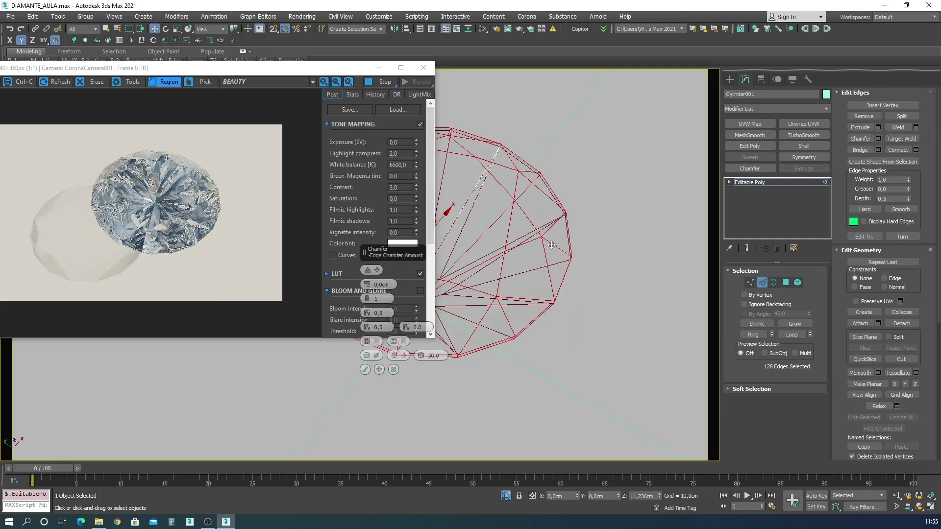
{"action": "left_click", "coordinate": [372, 284]}
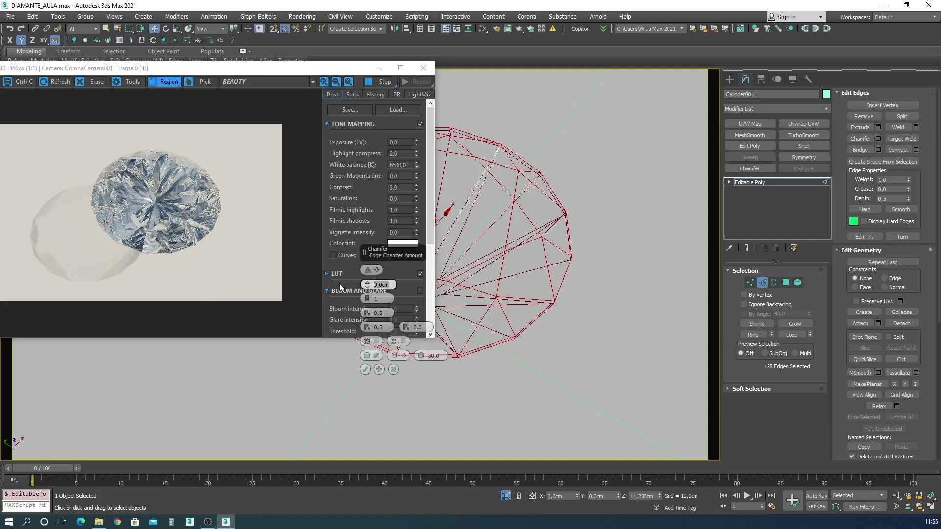
{"action": "key", "text": "Return"}
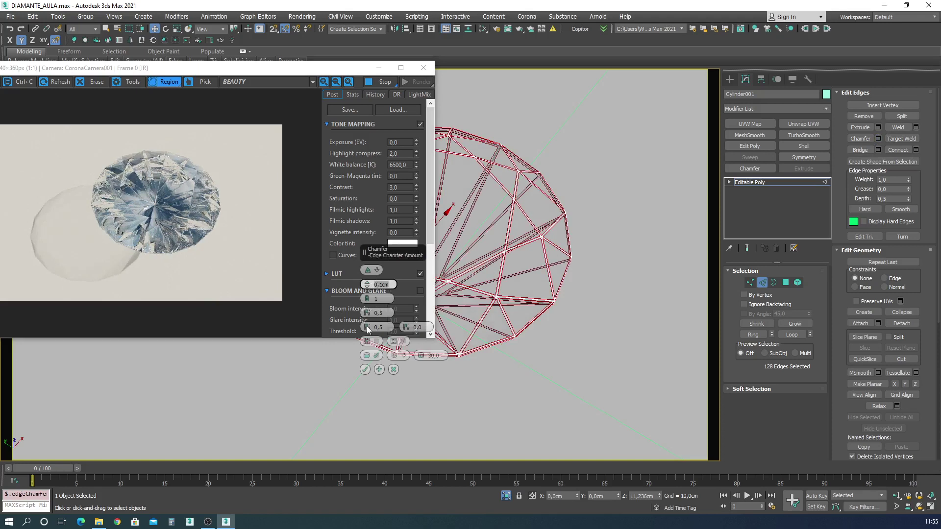
{"action": "left_click", "coordinate": [377, 271]}
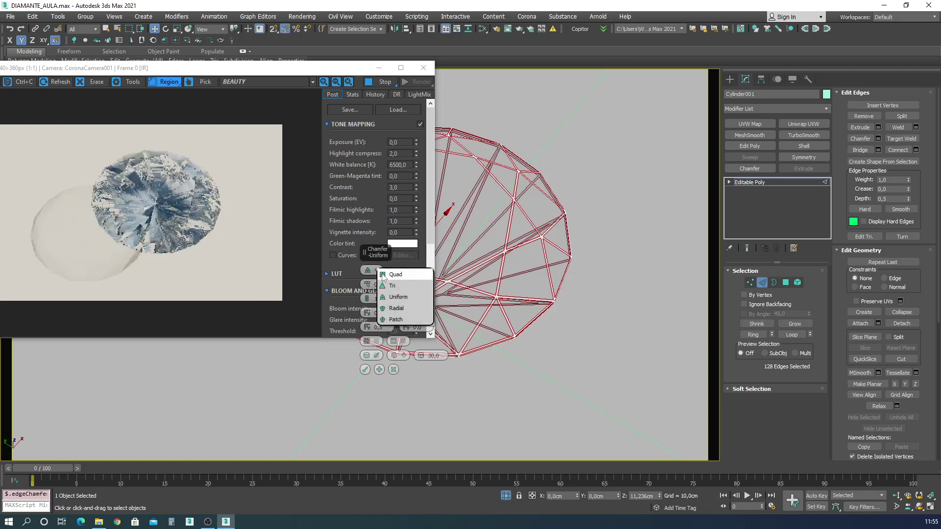
{"action": "left_click", "coordinate": [392, 288]}
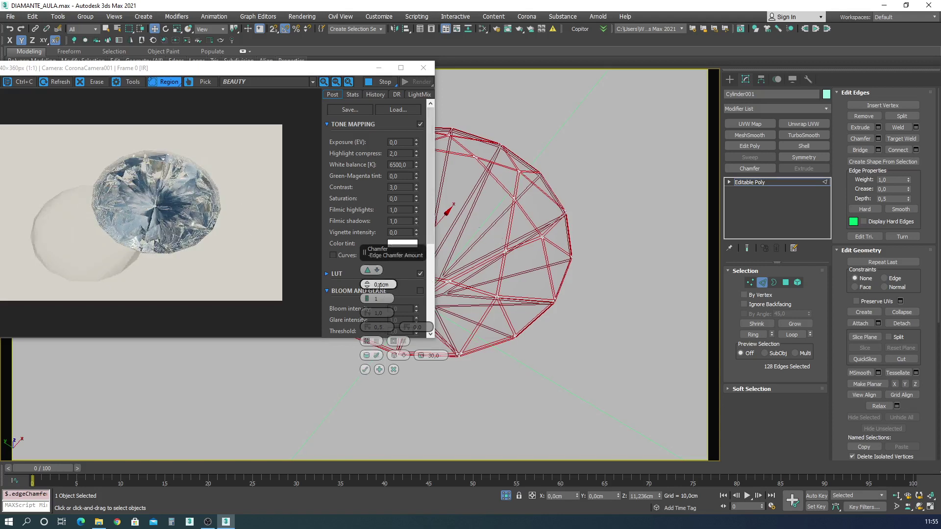
{"action": "left_click_drag", "start_coordinate": [379, 286], "coordinate": [389, 286]}
{"action": "type", "text": "05"}
{"action": "key", "text": "Return"}
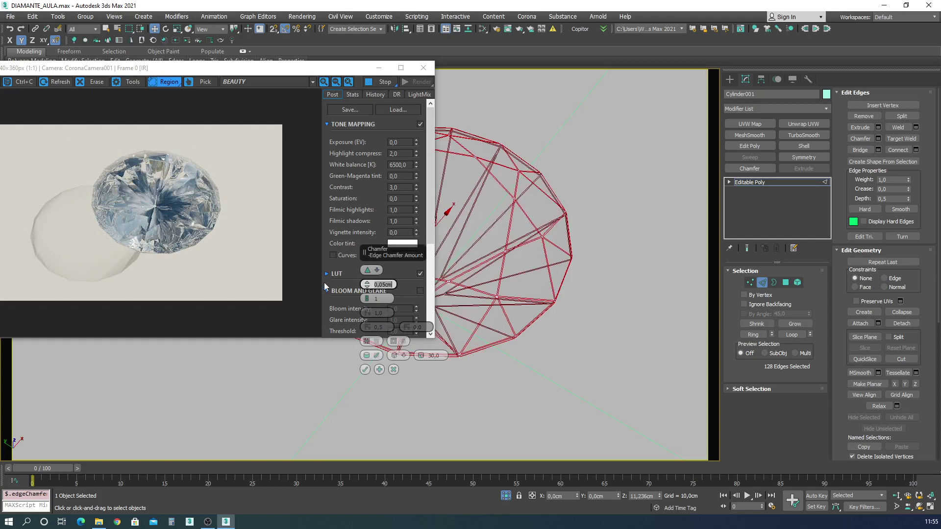
{"action": "left_click", "coordinate": [365, 369]}
- Try Auto Smooth at 45 on the chamfered diamond's polygons, and clear all their smoothing groups
{"action": "key", "text": "4"}
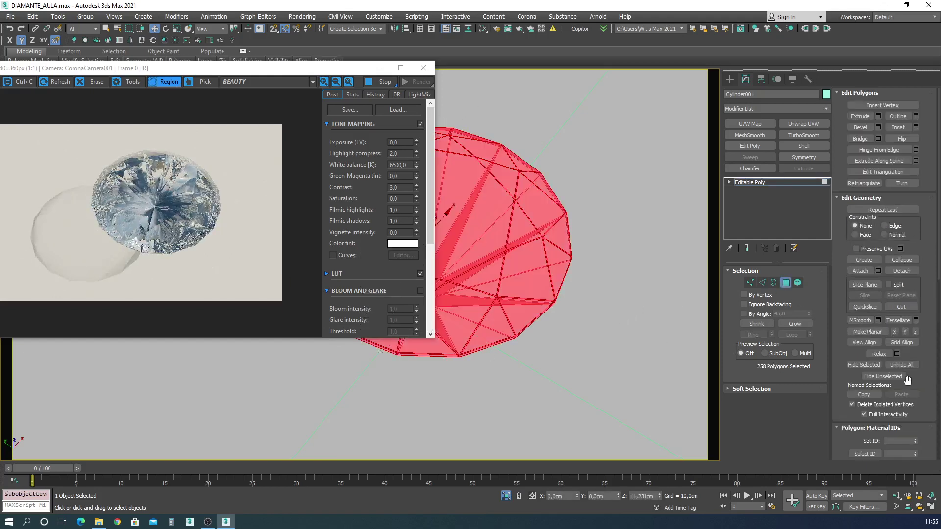
{"action": "scroll", "coordinate": [907, 380], "scroll_direction": "down", "scroll_amount": 5}
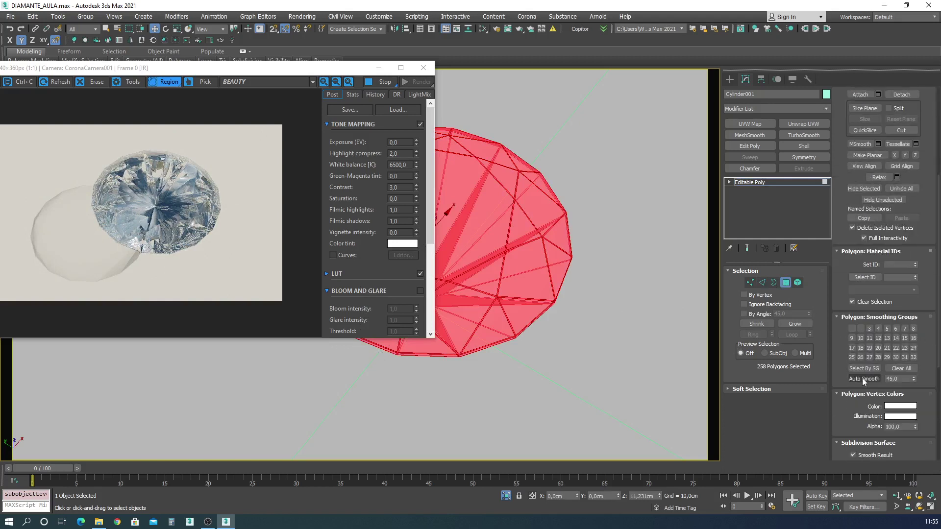
{"action": "left_click", "coordinate": [862, 378]}
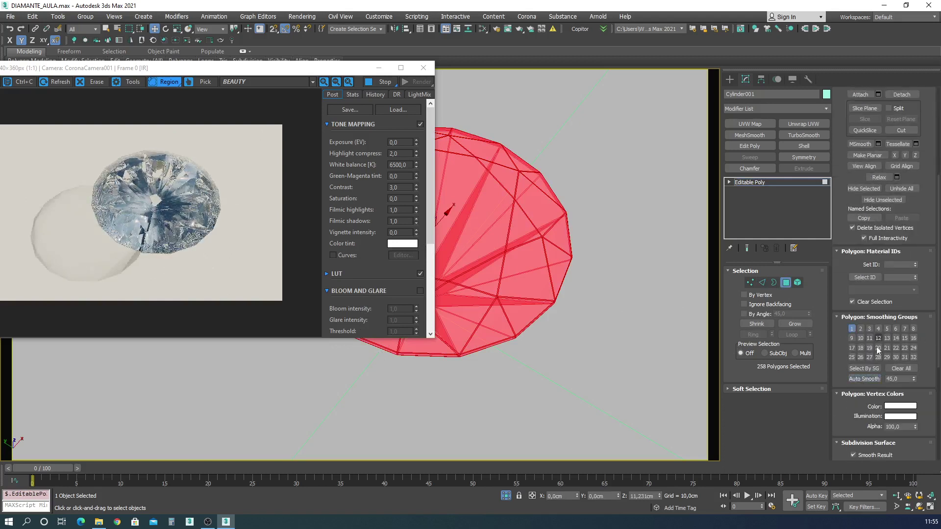
{"action": "left_click", "coordinate": [900, 368]}
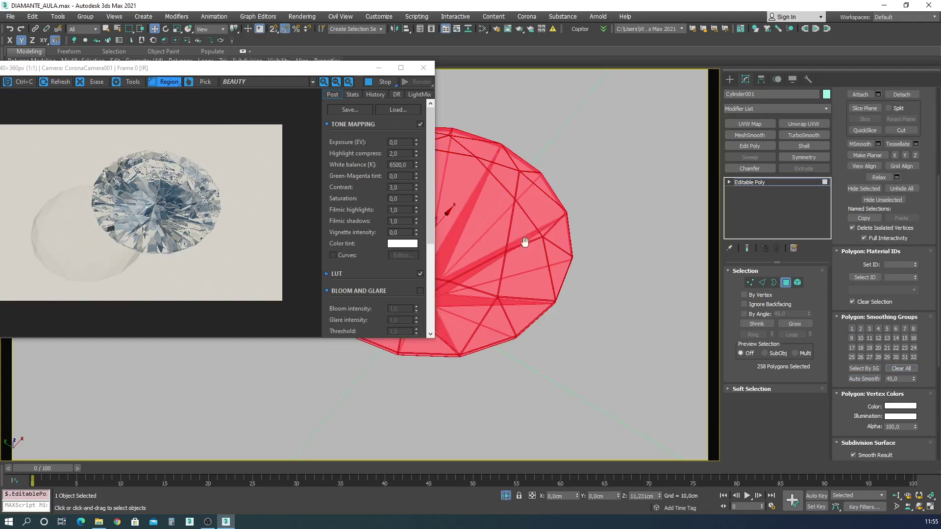
- Orbit the camera around the chamfered diamond to check the render, and close the Corona render window
{"action": "middle_click_drag", "start_coordinate": [524, 242], "coordinate": [531, 254]}
{"action": "left_click", "coordinate": [919, 506]}
{"action": "left_click_drag", "start_coordinate": [496, 277], "coordinate": [576, 321]}
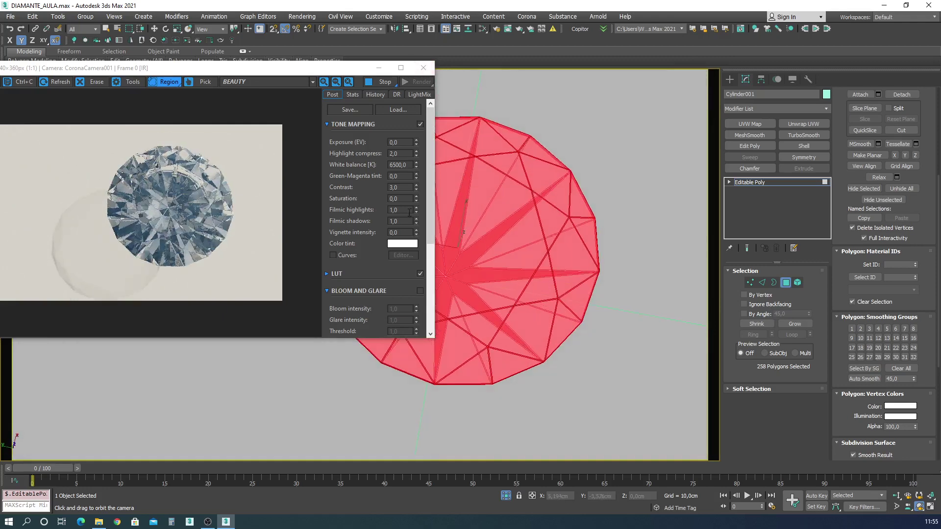
{"action": "left_click_drag", "start_coordinate": [506, 275], "coordinate": [518, 237]}
{"action": "left_click", "coordinate": [431, 71]}
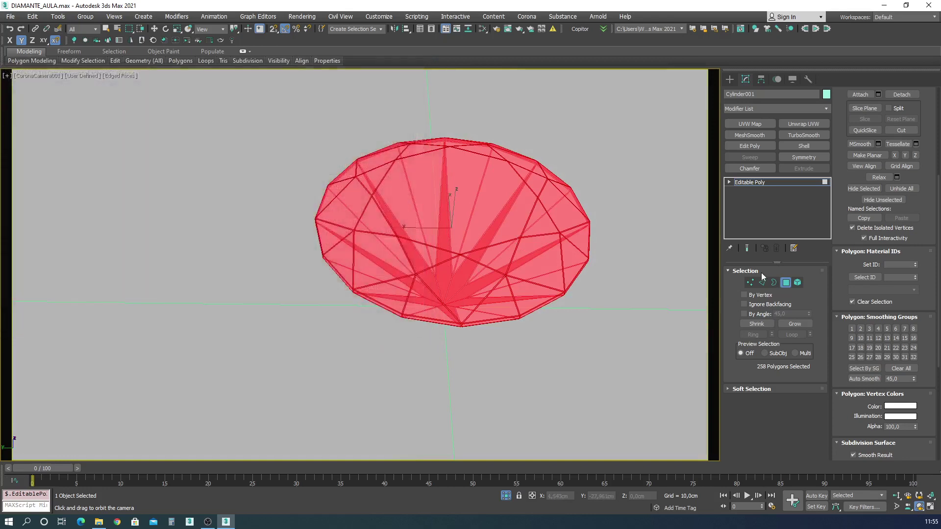
- Clone the diamond in the Left view as a single copy rotated 41 degrees about its tip, so it lies on its side
{"action": "left_click", "coordinate": [785, 282]}
{"action": "key", "text": "t"}
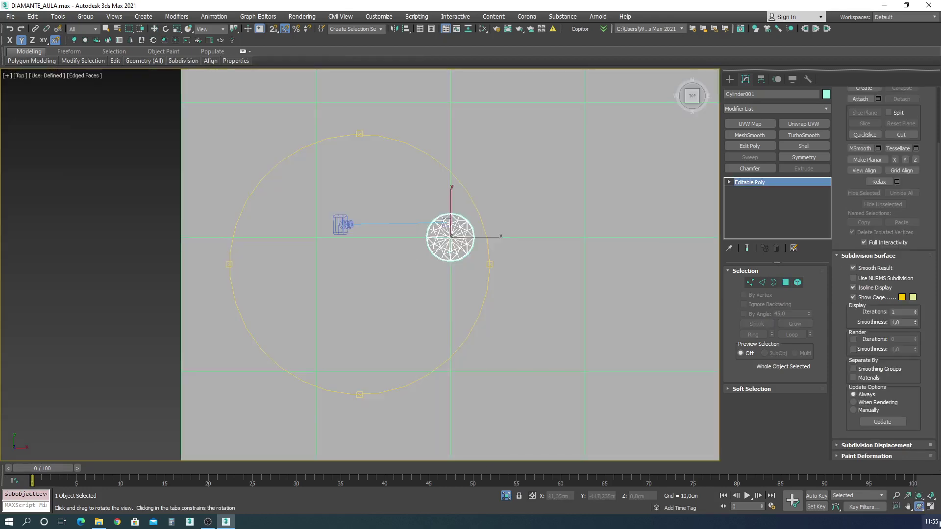
{"action": "left_click", "coordinate": [931, 509]}
{"action": "left_click", "coordinate": [931, 508]}
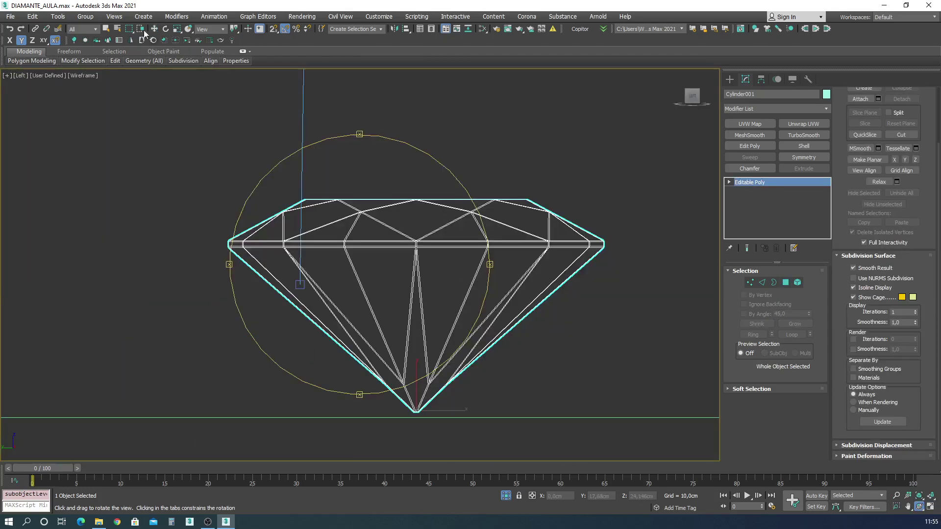
{"action": "left_click", "coordinate": [166, 29]}
{"action": "mouse_move", "coordinate": [431, 378]}
{"action": "left_mouse_down", "text": "shift"}
{"action": "mouse_move", "coordinate": [463, 374]}
{"action": "mouse_move", "coordinate": [459, 361]}
{"action": "left_mouse_up", "text": "shift"}
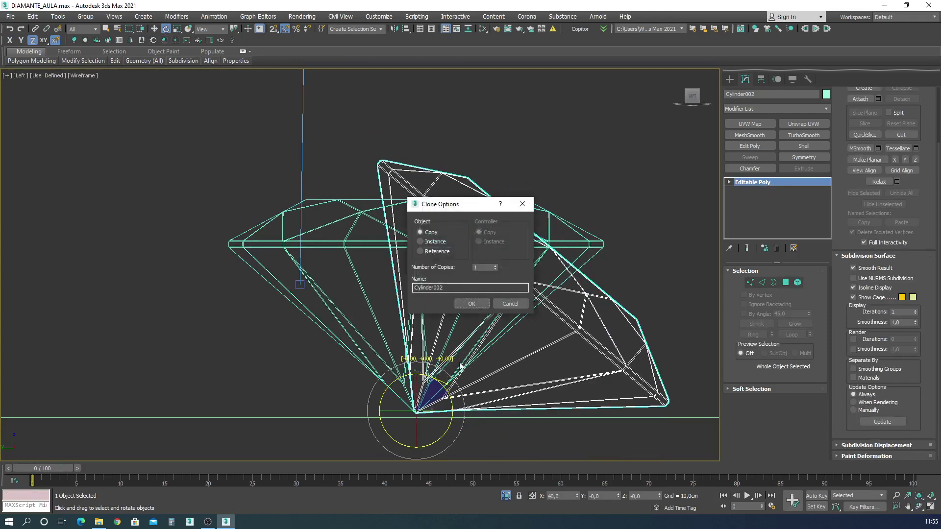
{"action": "key", "text": "Return"}
{"action": "right_click", "coordinate": [170, 30]}
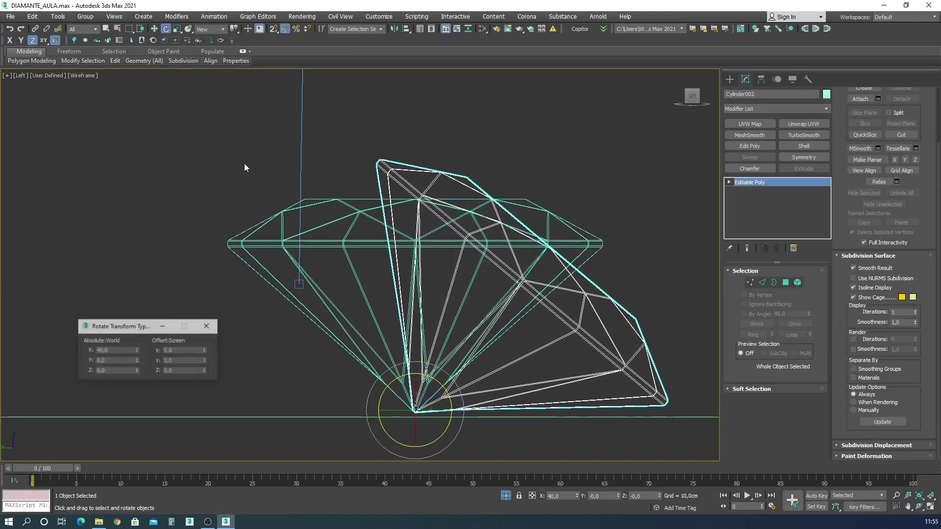
{"action": "left_click_drag", "start_coordinate": [204, 371], "coordinate": [209, 374]}
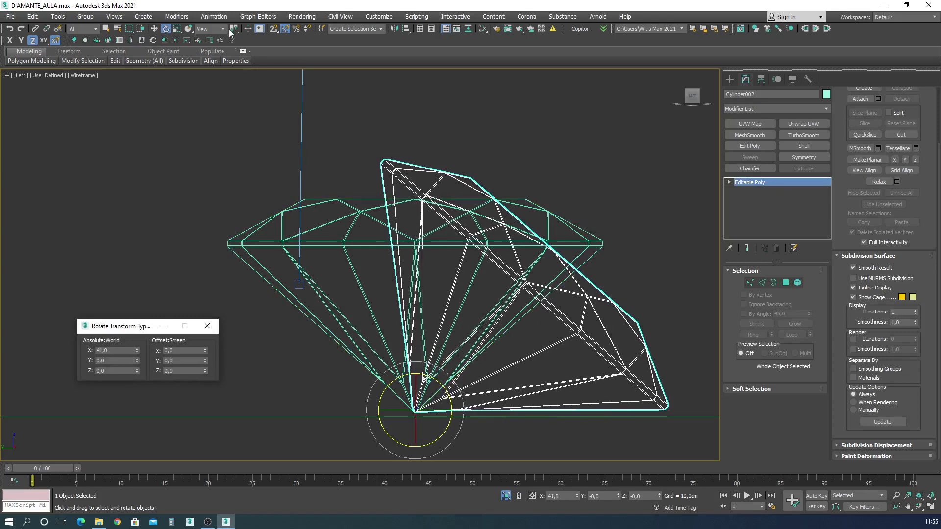
- Select both diamonds and lower them slightly so their tips rest on the ground plane
{"action": "left_click", "coordinate": [154, 28]}
{"action": "left_click", "coordinate": [345, 244], "text": "ctrl"}
{"action": "scroll", "coordinate": [445, 378], "scroll_direction": "up", "scroll_amount": 4}
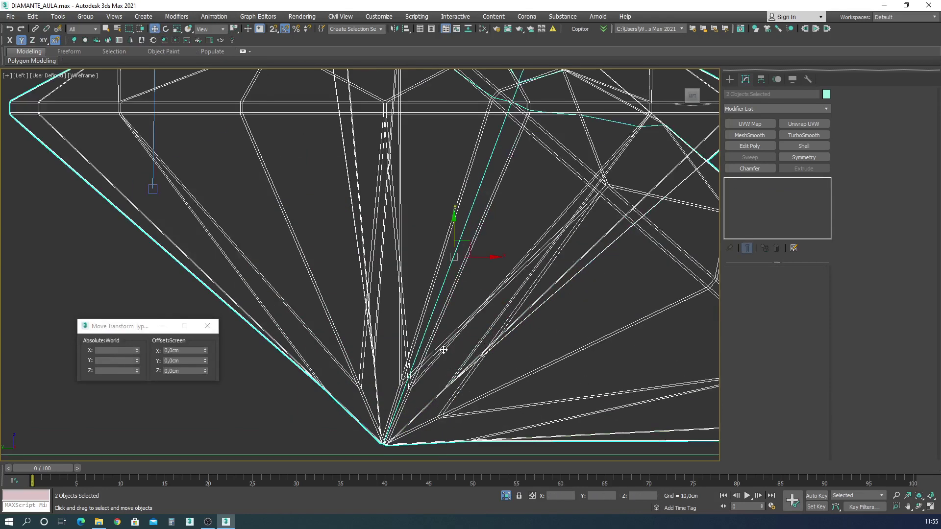
{"action": "middle_click_drag", "start_coordinate": [443, 349], "coordinate": [451, 250]}
{"action": "left_click_drag", "start_coordinate": [465, 133], "coordinate": [468, 141]}
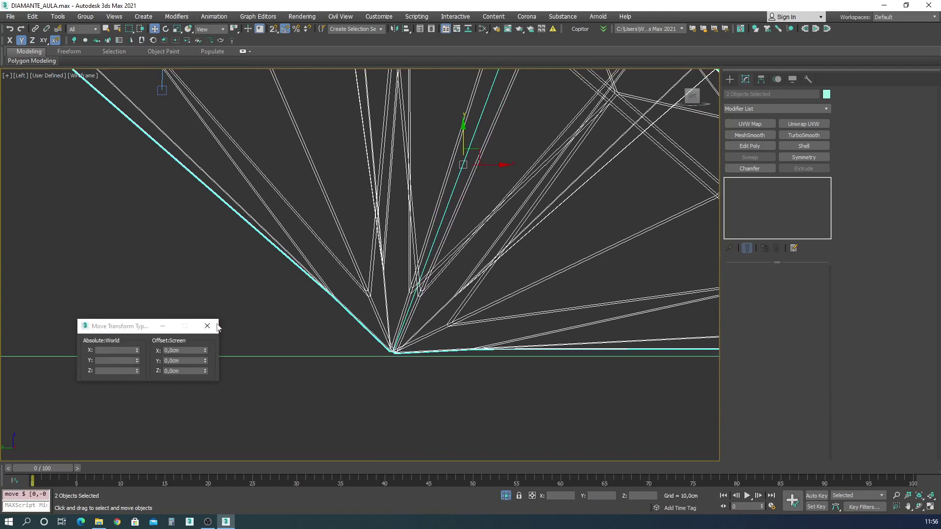
{"action": "left_click", "coordinate": [207, 326]}
- Move the tilted diamond along X to about 28,5 cm, placing it beside the upright one
{"action": "left_click", "coordinate": [930, 507]}
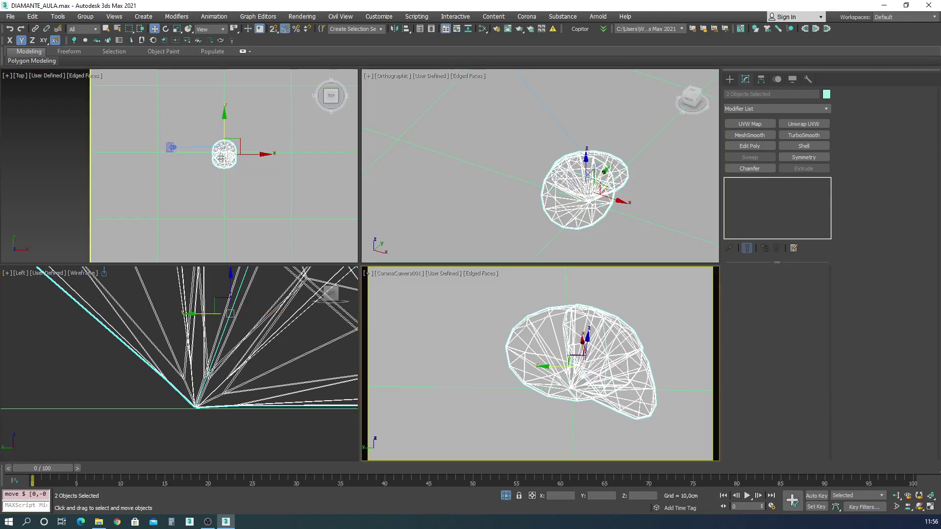
{"action": "scroll", "coordinate": [250, 144], "scroll_direction": "up", "scroll_amount": 4}
{"action": "left_click", "coordinate": [257, 143]}
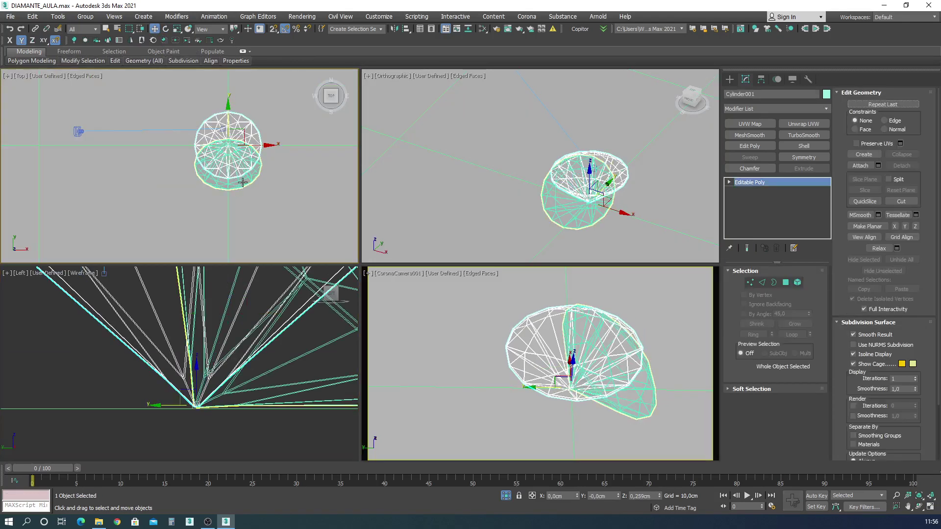
{"action": "left_click_drag", "start_coordinate": [258, 142], "coordinate": [330, 141], "text": "shift"}
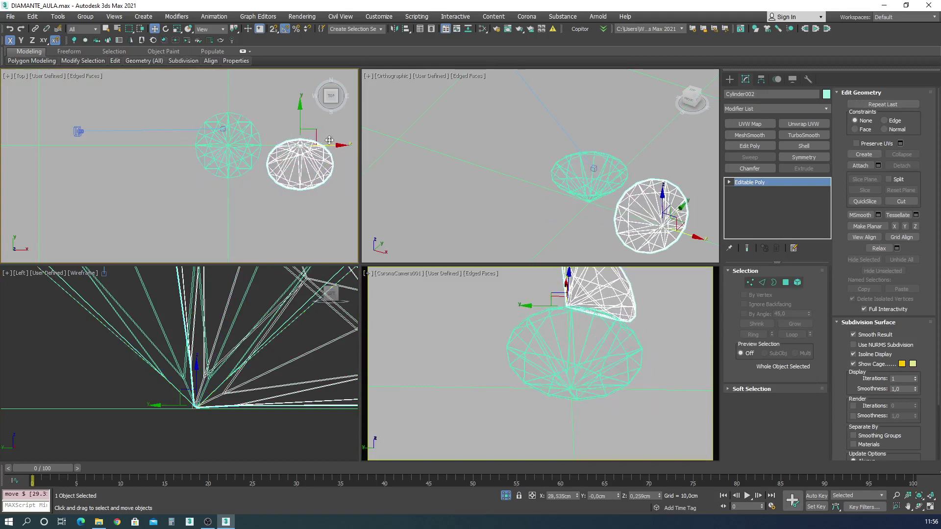
- Pan and orbit the camera to a low side view that frames both diamonds next to each other
{"action": "right_click", "coordinate": [543, 388]}
{"action": "middle_click_drag", "start_coordinate": [535, 363], "coordinate": [531, 365]}
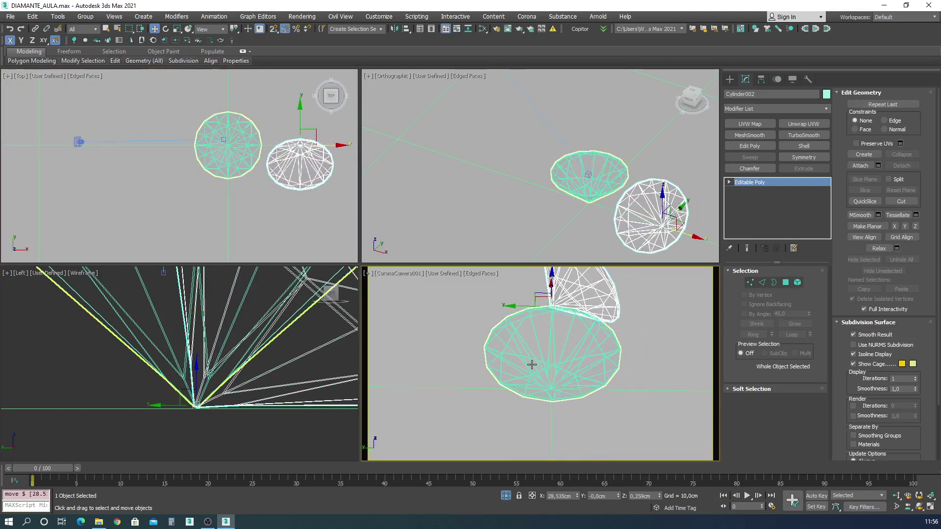
{"action": "left_click", "coordinate": [929, 506]}
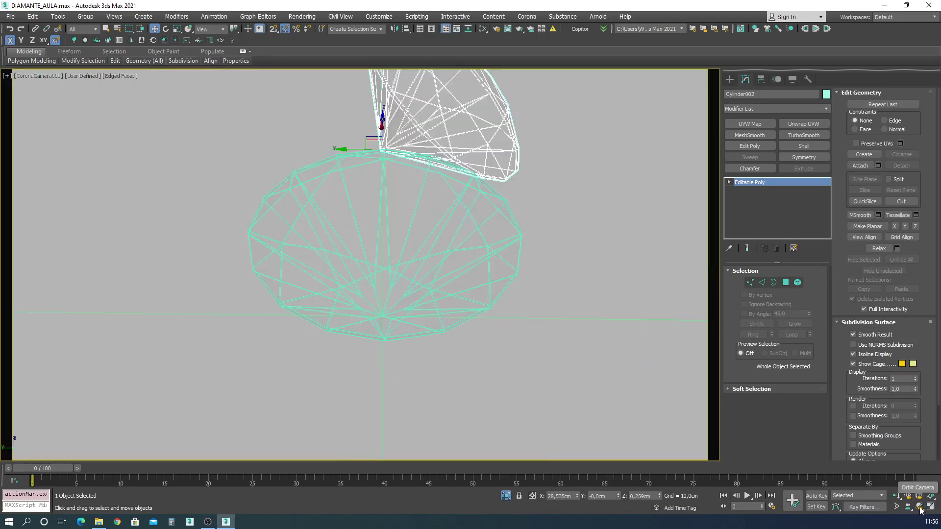
{"action": "left_click", "coordinate": [919, 506]}
{"action": "left_click_drag", "start_coordinate": [372, 237], "coordinate": [424, 264]}
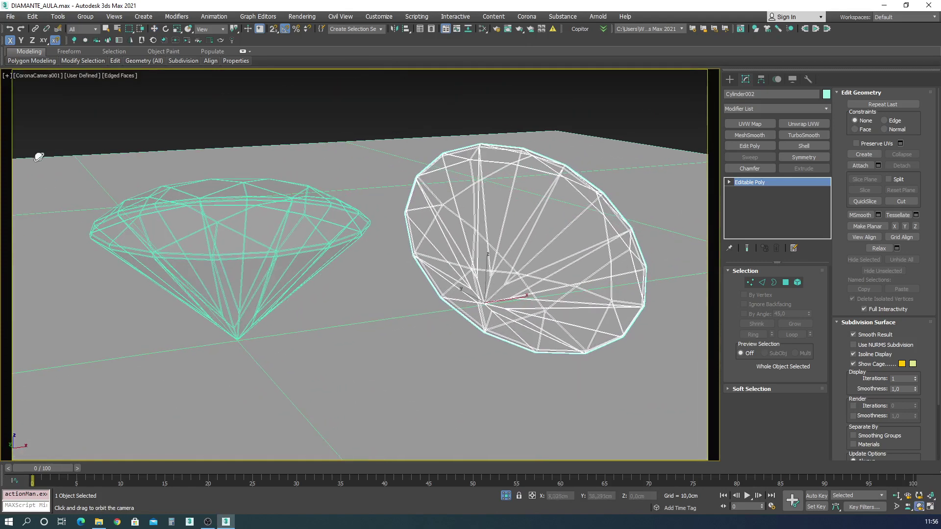
- Turn the camera view's safe frames off and back on
{"action": "left_click", "coordinate": [42, 77]}
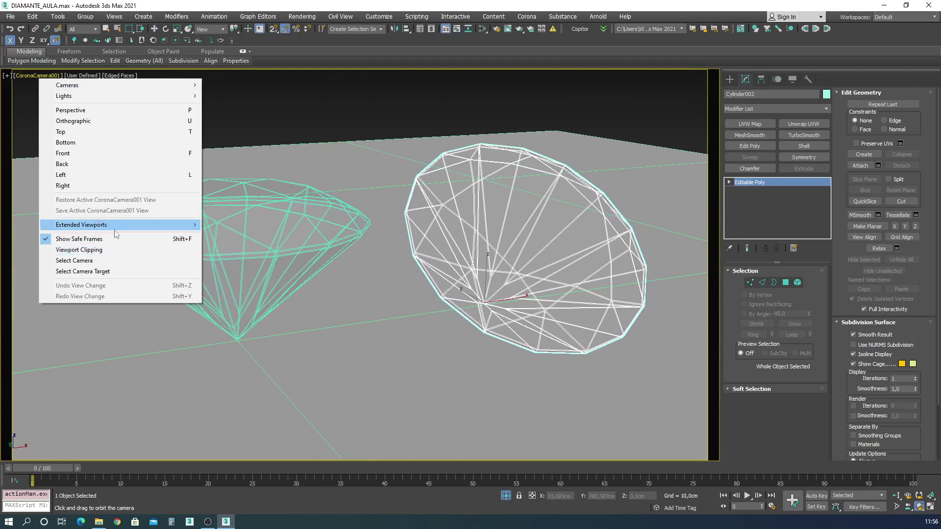
{"action": "left_click", "coordinate": [102, 240]}
{"action": "left_click", "coordinate": [42, 75]}
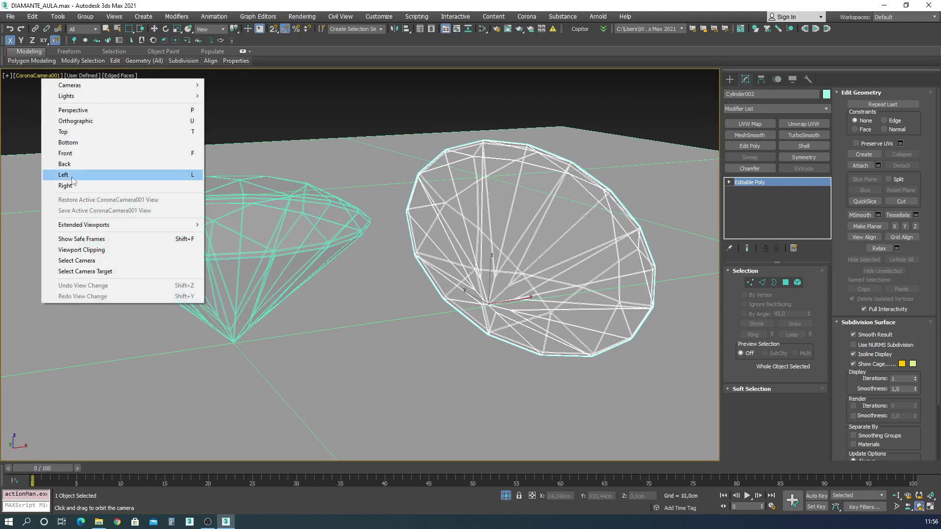
{"action": "left_click", "coordinate": [73, 238]}
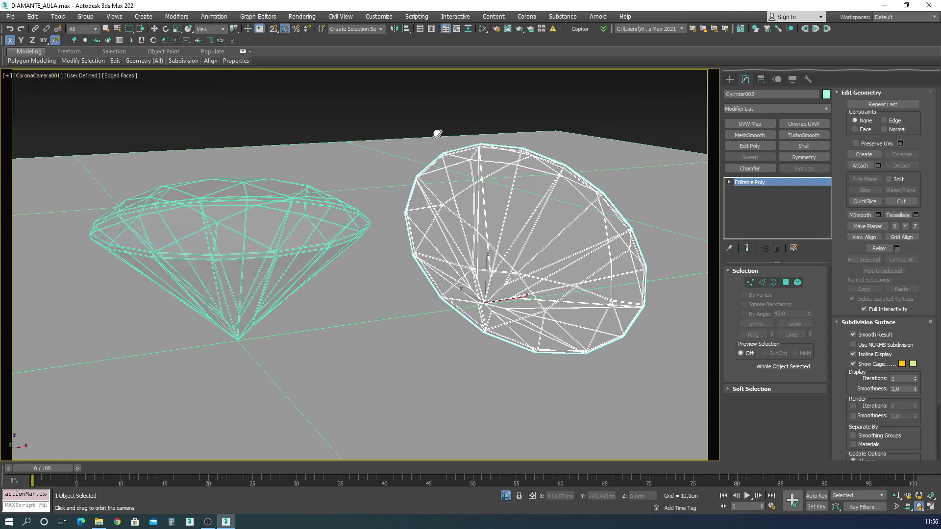
- Refine the camera's orbit to a slightly lower angle on the two diamonds
{"action": "left_click_drag", "start_coordinate": [434, 134], "coordinate": [423, 138]}
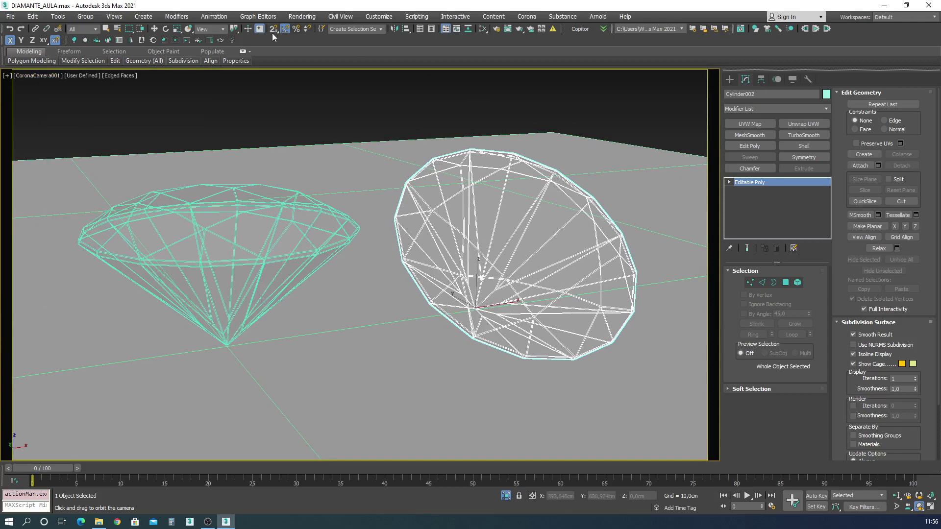
{"action": "left_click_drag", "start_coordinate": [573, 236], "coordinate": [569, 237]}
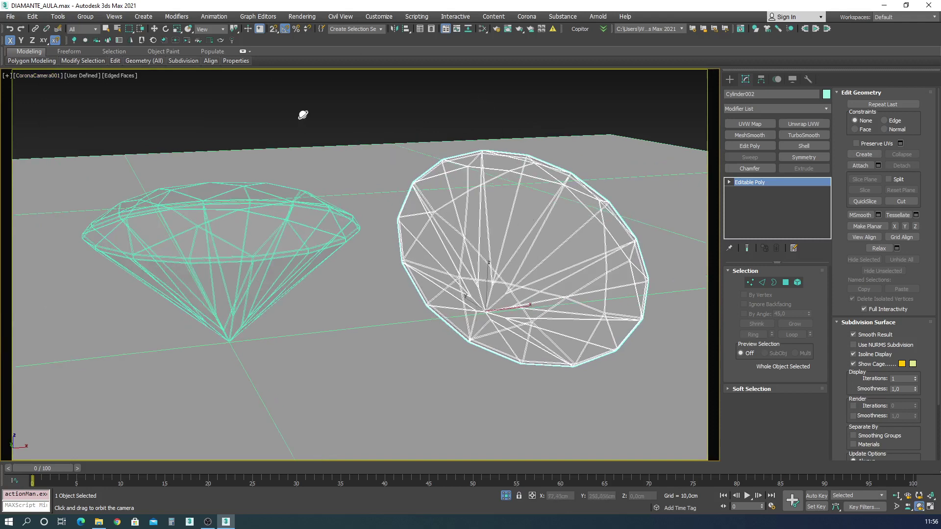
{"action": "left_click_drag", "start_coordinate": [375, 225], "coordinate": [368, 220]}
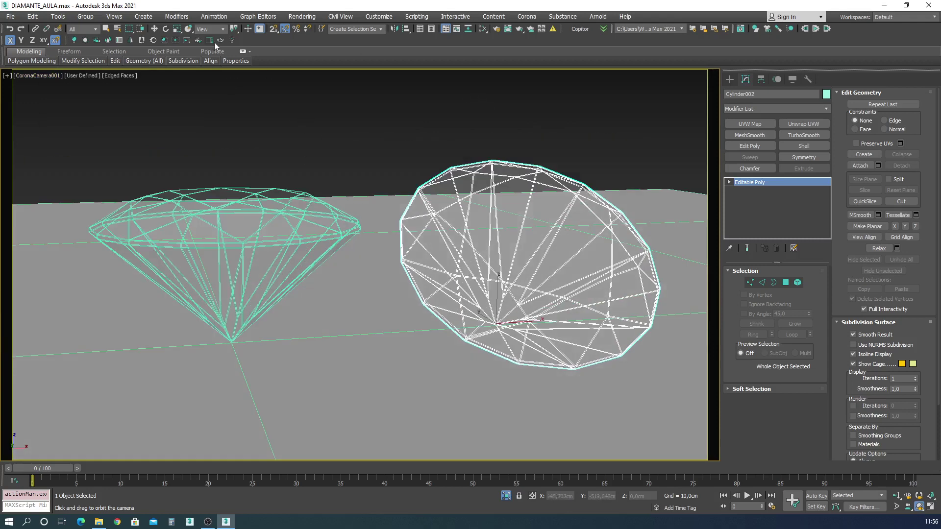
- Start a Corona interactive render of the two-diamond camera view and save the scene file
{"action": "left_click", "coordinate": [187, 40]}
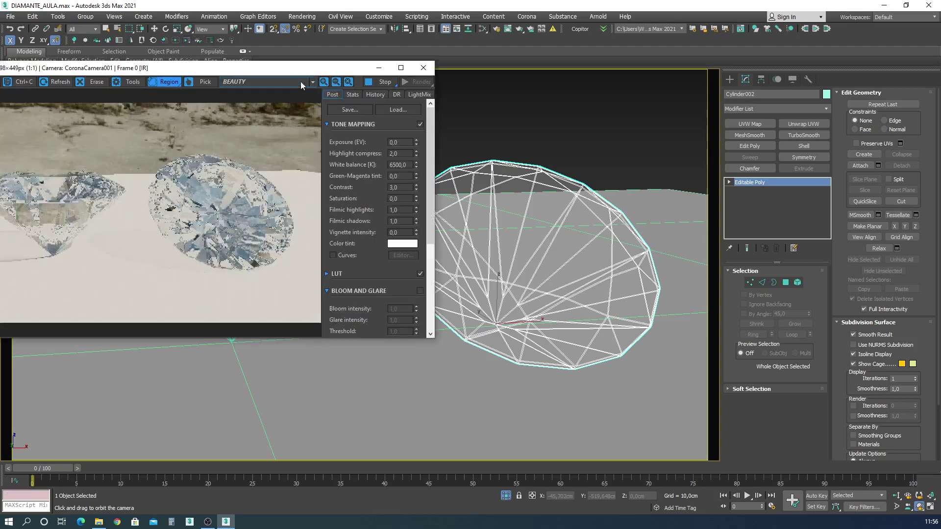
{"action": "left_click_drag", "start_coordinate": [282, 72], "coordinate": [536, 66]}
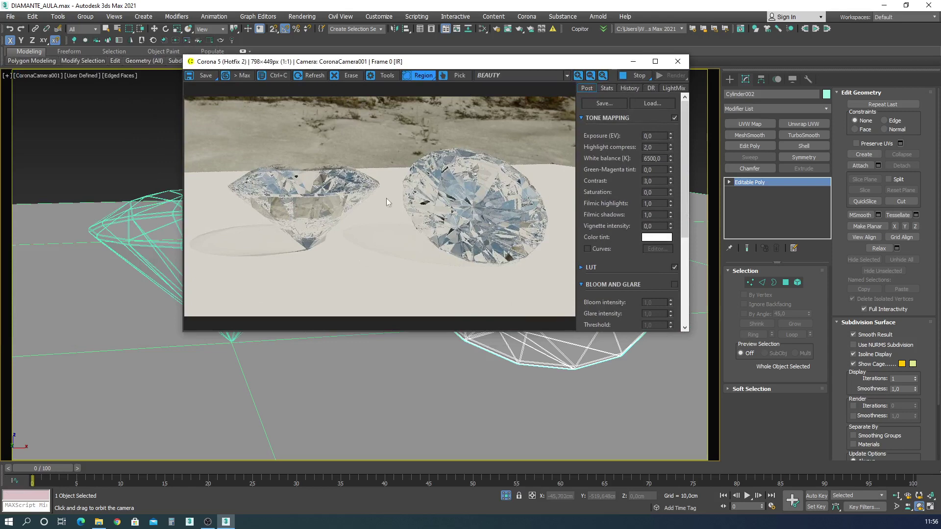
{"action": "left_click", "coordinate": [11, 16]}
{"action": "left_click", "coordinate": [22, 78]}
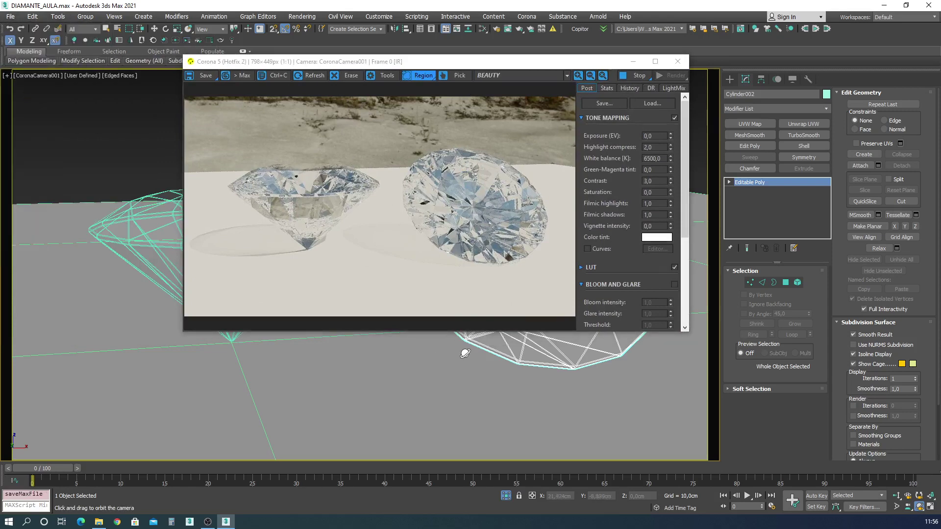
- Open the Slate Material Editor and show the parameters of the diamond material, Material #29
{"action": "left_click_drag", "start_coordinate": [463, 352], "coordinate": [476, 353]}
{"action": "key", "text": "m"}
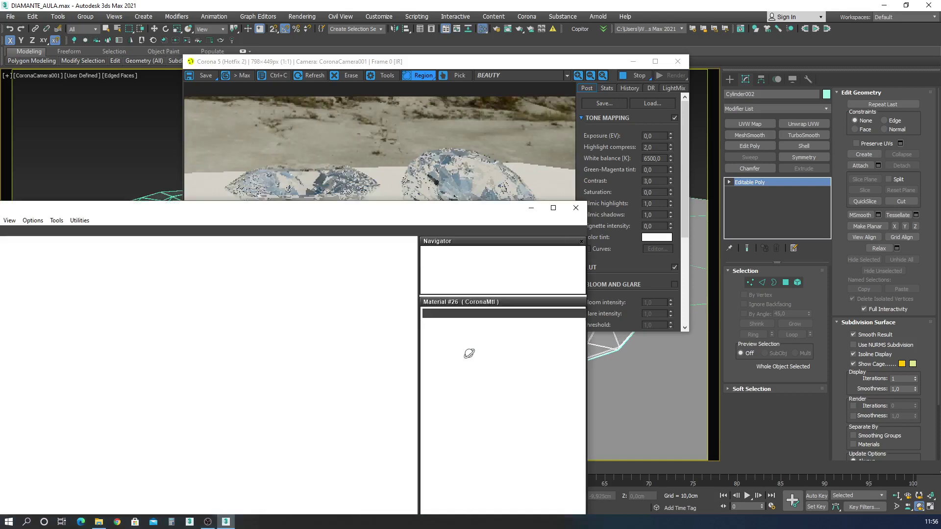
{"action": "left_click_drag", "start_coordinate": [471, 210], "coordinate": [548, 112]}
{"action": "middle_click_drag", "start_coordinate": [504, 267], "coordinate": [347, 248]}
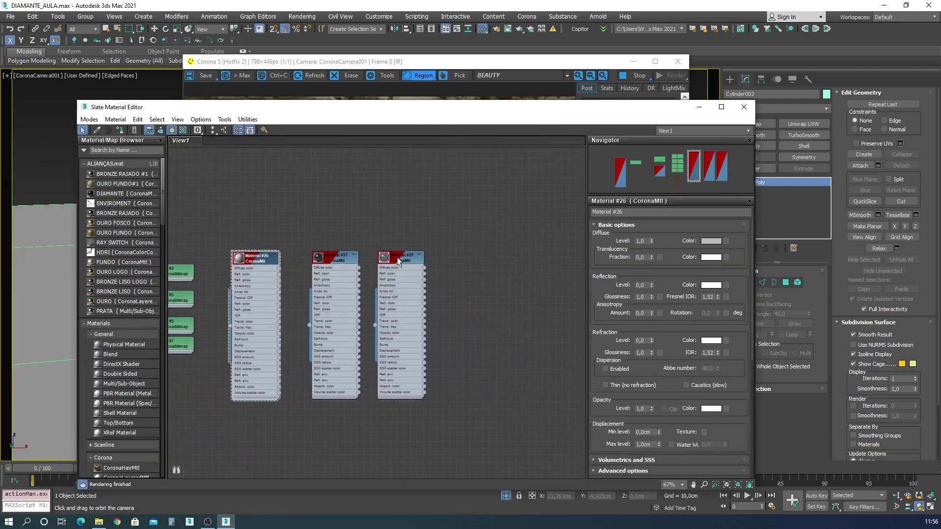
{"action": "left_click", "coordinate": [401, 258]}
- Arrange the render window and the material editor so the rendered diamonds and the Material #29 parameters are both visible
{"action": "left_click_drag", "start_coordinate": [538, 111], "coordinate": [581, 115]}
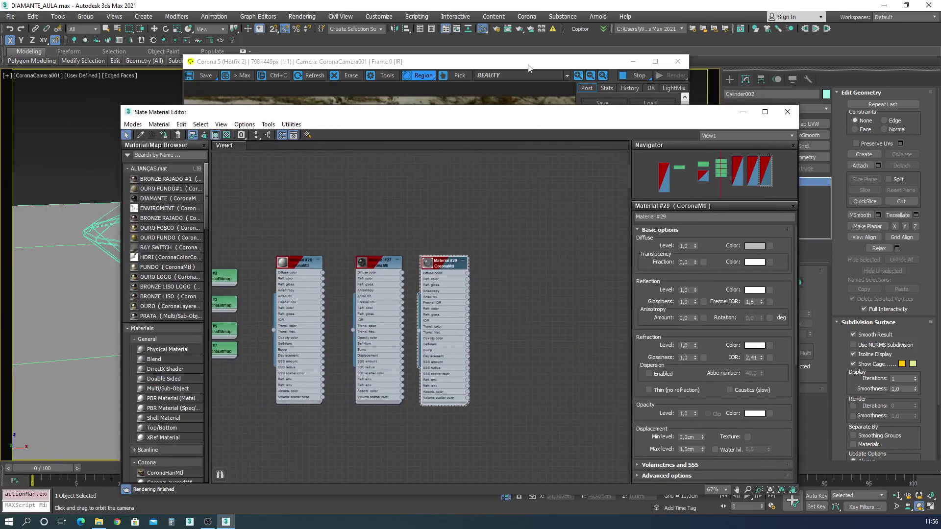
{"action": "left_click_drag", "start_coordinate": [524, 64], "coordinate": [358, 16]}
{"action": "left_click_drag", "start_coordinate": [573, 122], "coordinate": [607, 200]}
{"action": "left_click", "coordinate": [372, 16]}
{"action": "left_click_drag", "start_coordinate": [373, 17], "coordinate": [380, 12]}
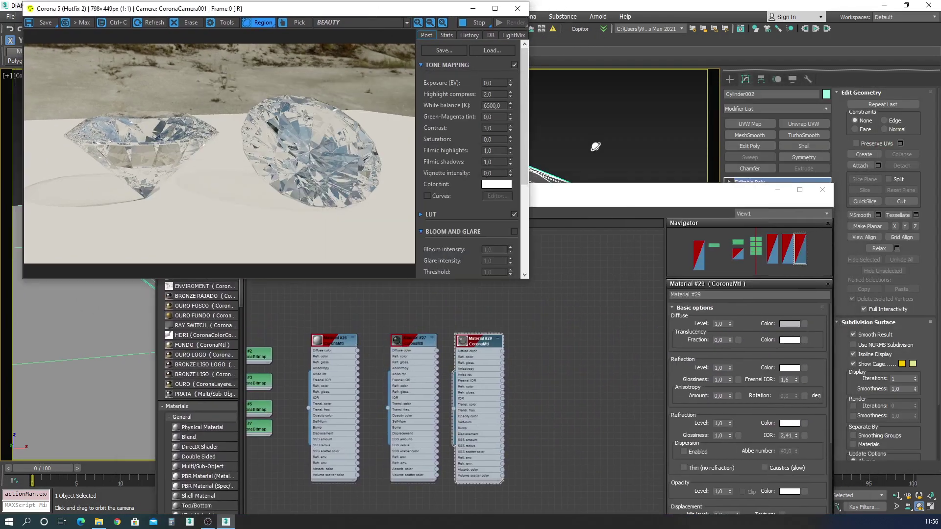
{"action": "left_click_drag", "start_coordinate": [577, 199], "coordinate": [520, 224]}
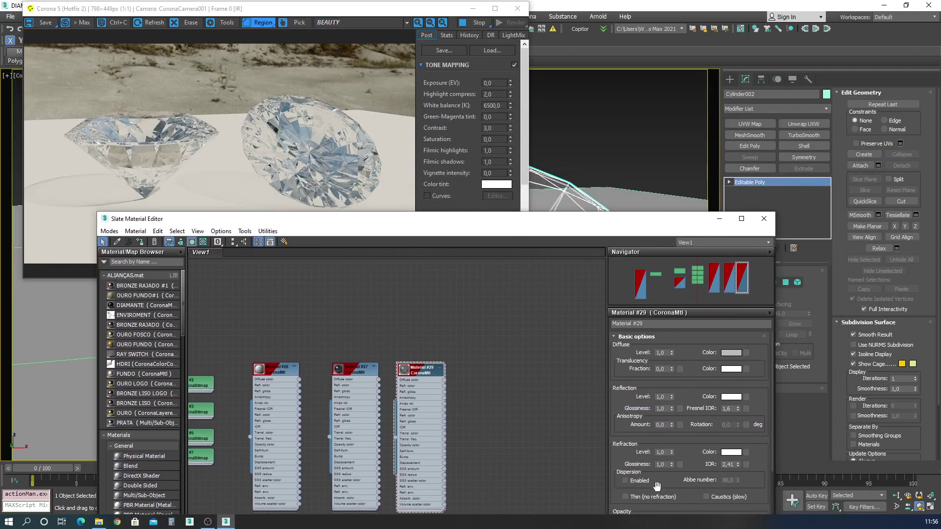
- Expand the volumetric and SSS settings of Material #29 and try absorption distances of 1 and 5 cm
{"action": "scroll", "coordinate": [772, 441], "scroll_direction": "down", "scroll_amount": 5}
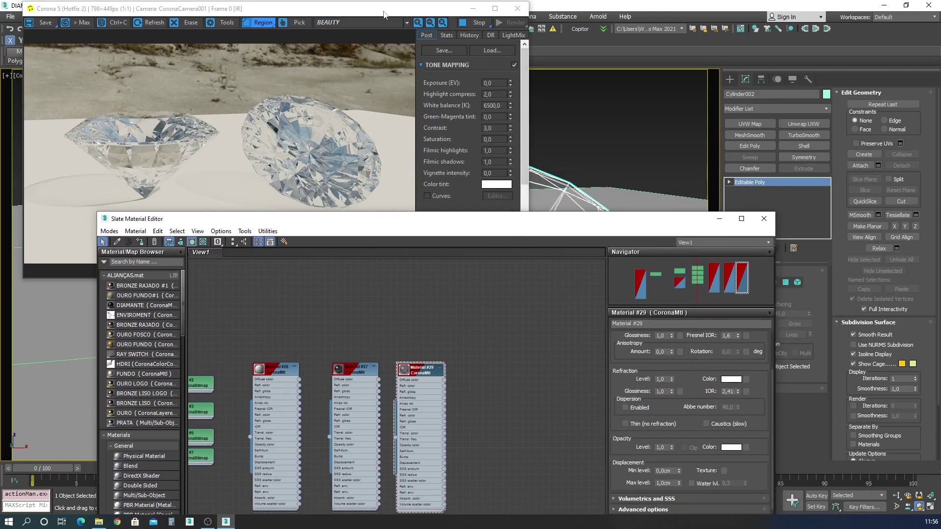
{"action": "left_click_drag", "start_coordinate": [386, 14], "coordinate": [388, 14]}
{"action": "left_click", "coordinate": [772, 414]}
{"action": "scroll", "coordinate": [772, 414], "scroll_direction": "down", "scroll_amount": 5}
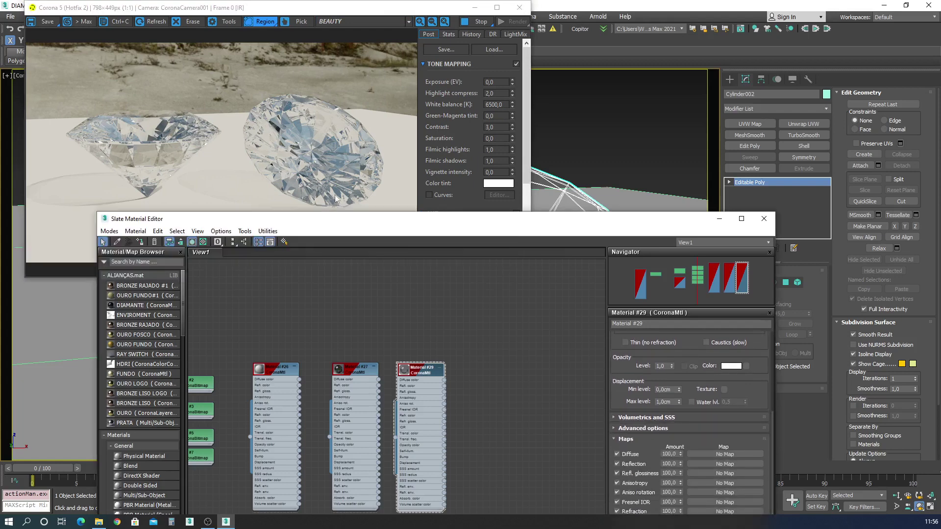
{"action": "left_click", "coordinate": [700, 428]}
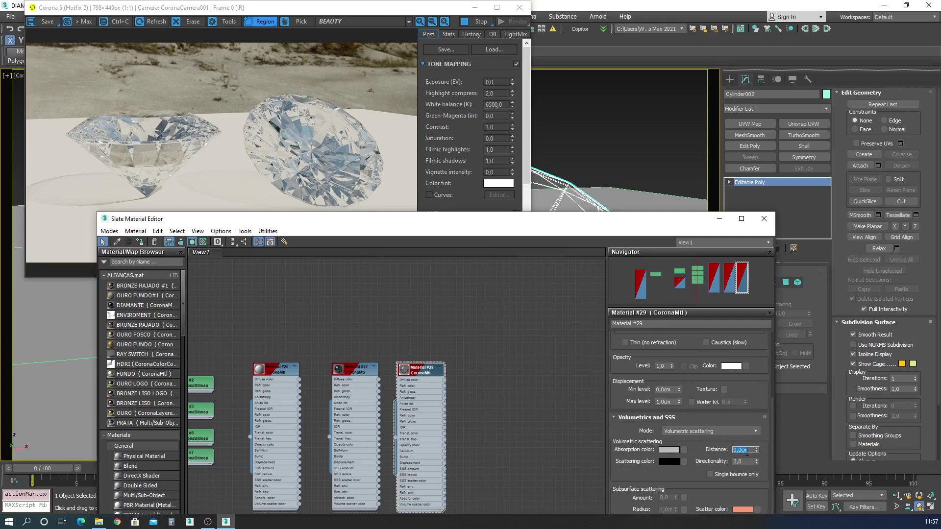
{"action": "type", "text": "1"}
{"action": "key", "text": "Return"}
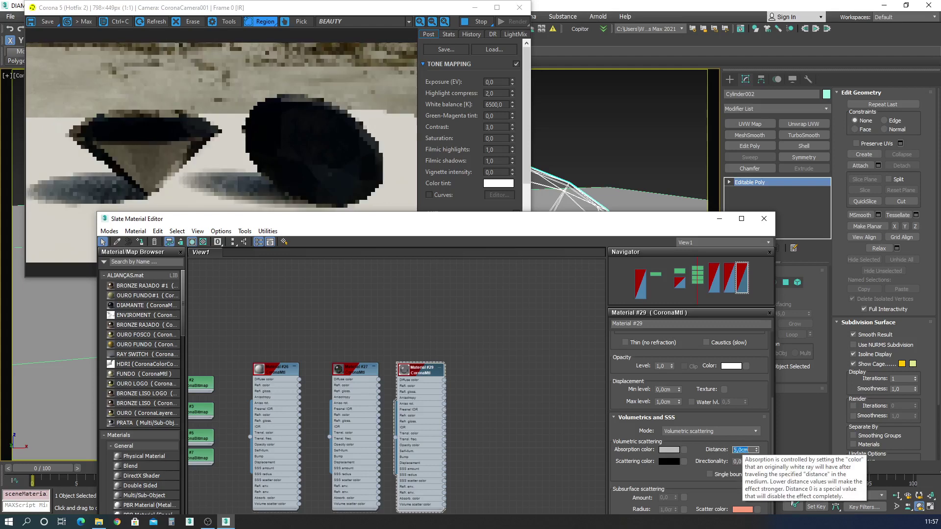
{"action": "type", "text": "5"}
{"action": "key", "text": "Return"}
- Try absorption distances of 50 and 25 cm for the diamond material's volumetric scattering
{"action": "type", "text": "300"}
{"action": "key", "text": "Return"}
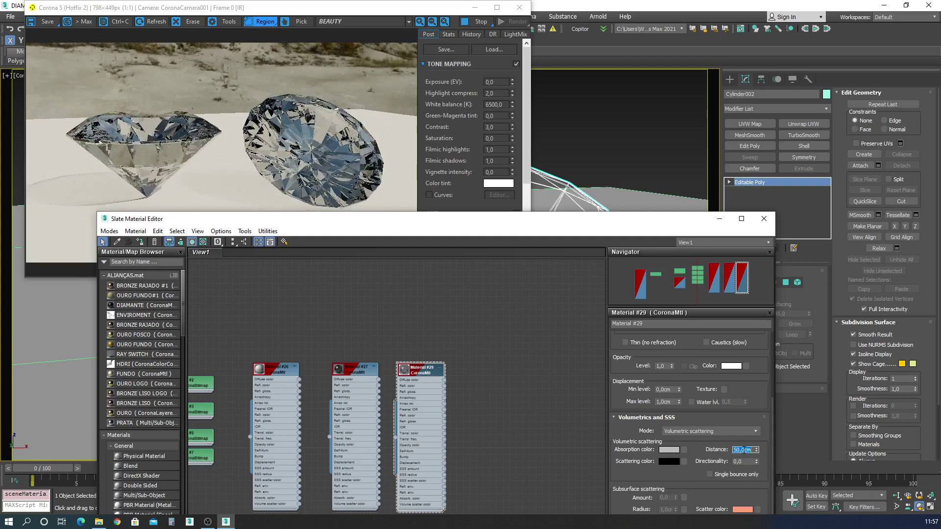
{"action": "type", "text": "25"}
{"action": "key", "text": "Return"}
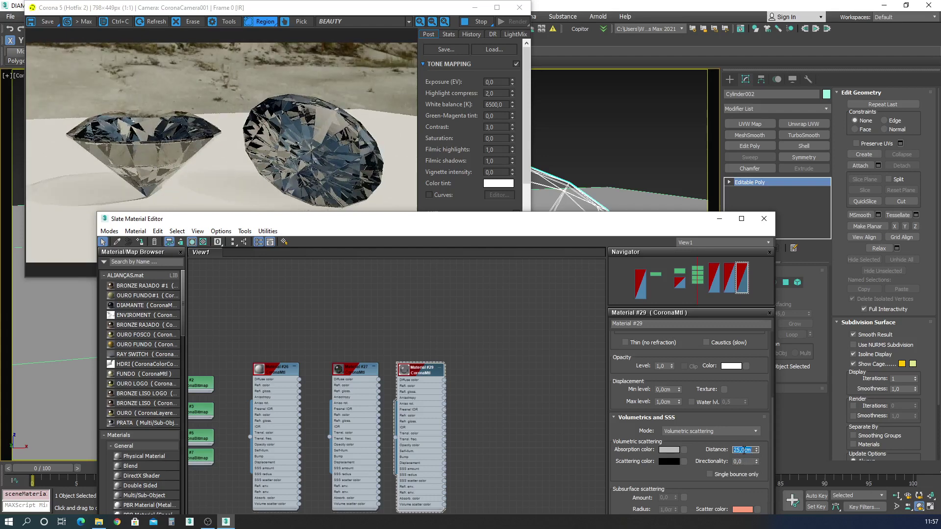
{"action": "left_click", "coordinate": [70, 133]}
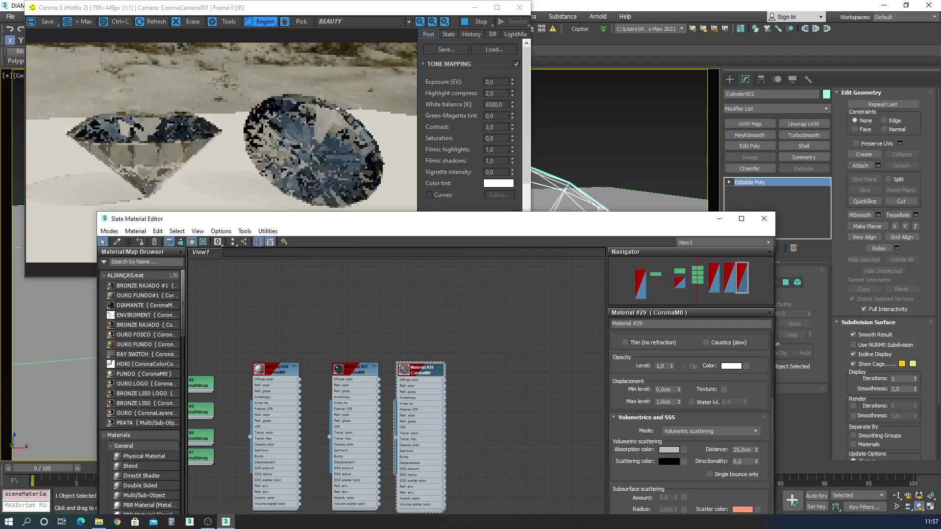
- Compare absorption distances of 300, 200 and 100 cm on the diamond material, and set the distance to 150 cm
{"action": "double_click", "coordinate": [744, 450]}
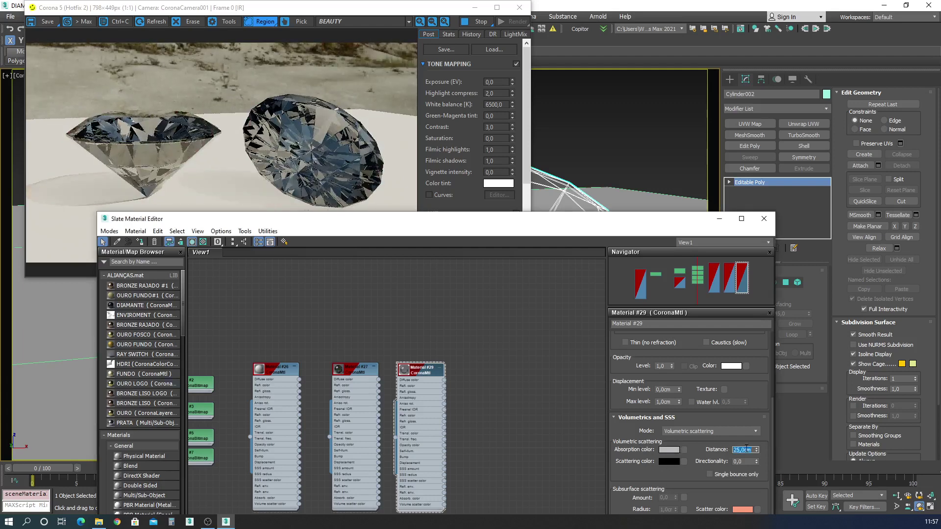
{"action": "type", "text": "300"}
{"action": "key", "text": "Return"}
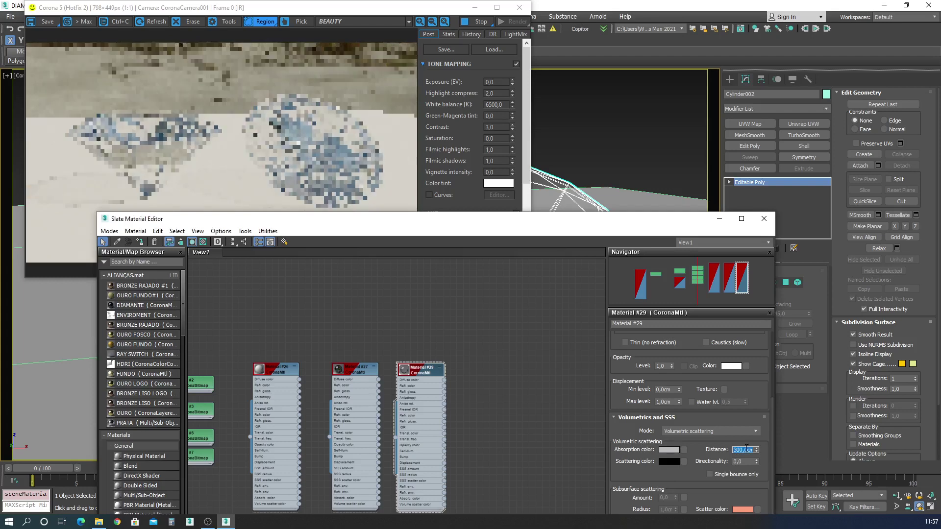
{"action": "type", "text": "200"}
{"action": "key", "text": "Return"}
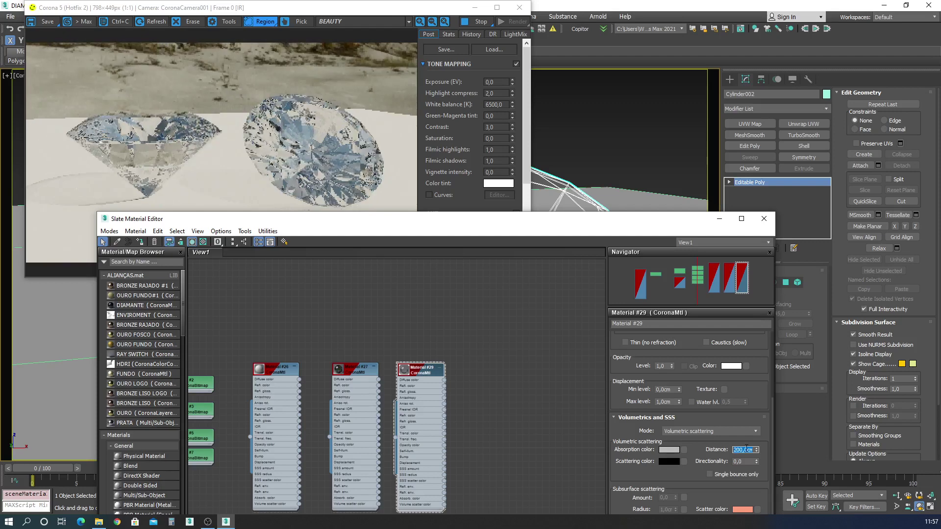
{"action": "type", "text": "100"}
{"action": "key", "text": "Return"}
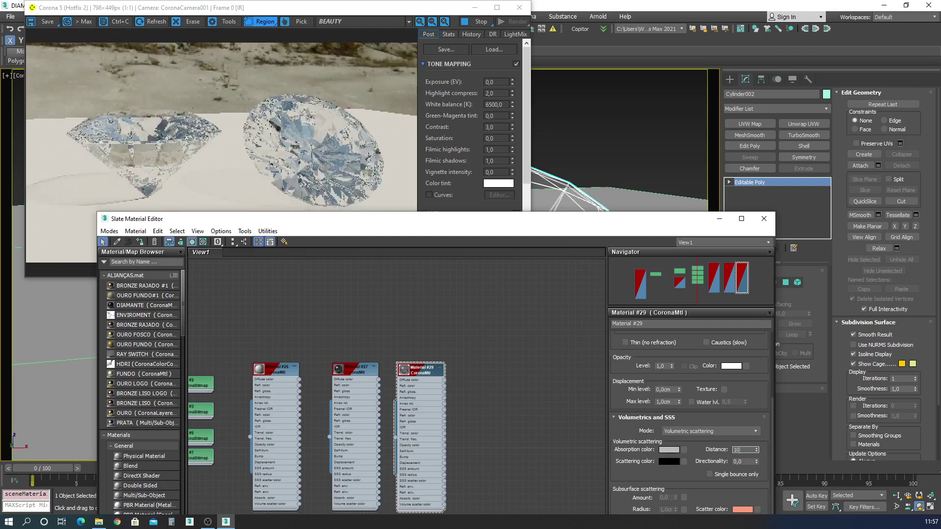
{"action": "type", "text": "150"}
{"action": "key", "text": "Return"}
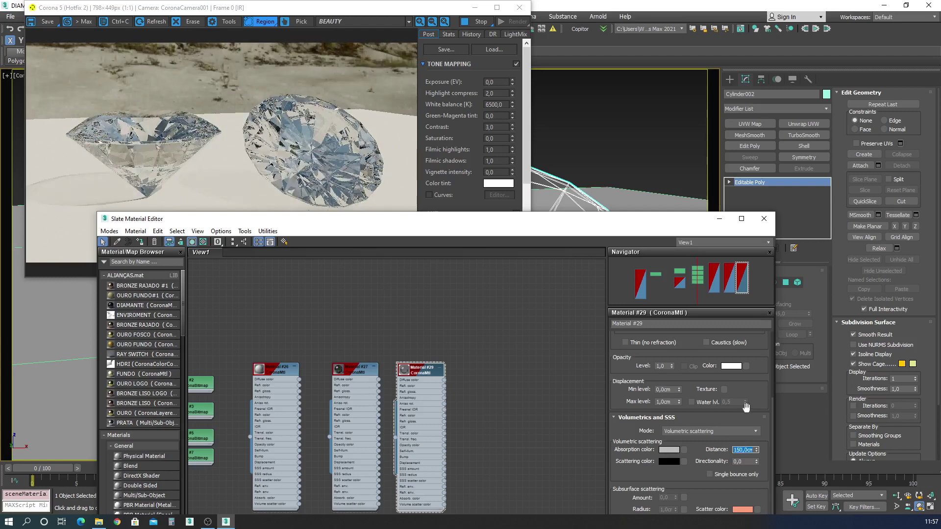
- Enable dispersion in the refraction settings of Material #29 and set its Abbe number to 100
{"action": "scroll", "coordinate": [770, 377], "scroll_direction": "up", "scroll_amount": 3}
{"action": "scroll", "coordinate": [771, 378], "scroll_direction": "up", "scroll_amount": 2}
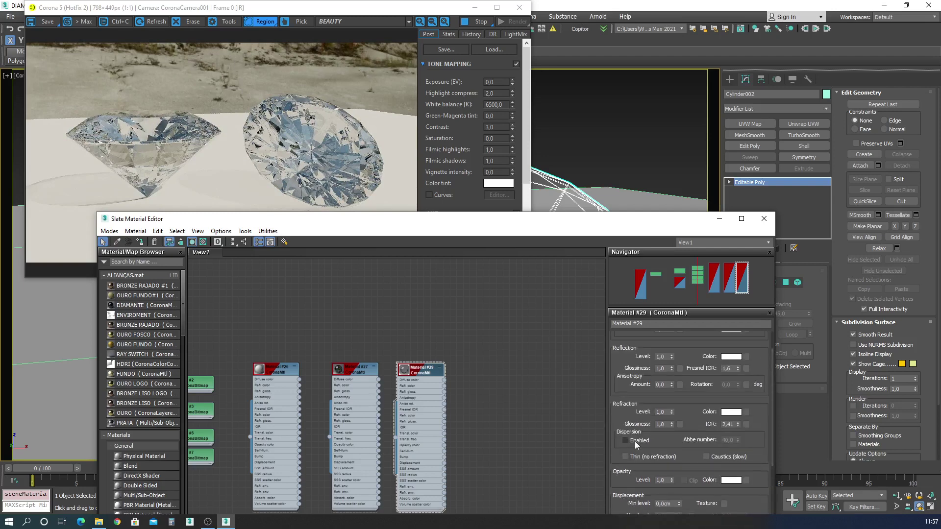
{"action": "left_click", "coordinate": [626, 439]}
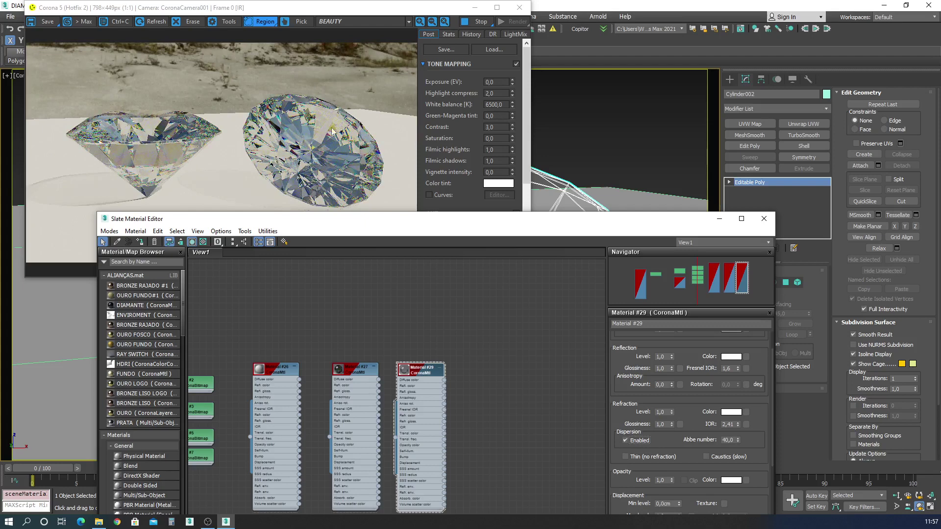
{"action": "double_click", "coordinate": [731, 439]}
{"action": "type", "text": "100"}
{"action": "key", "text": "Return"}
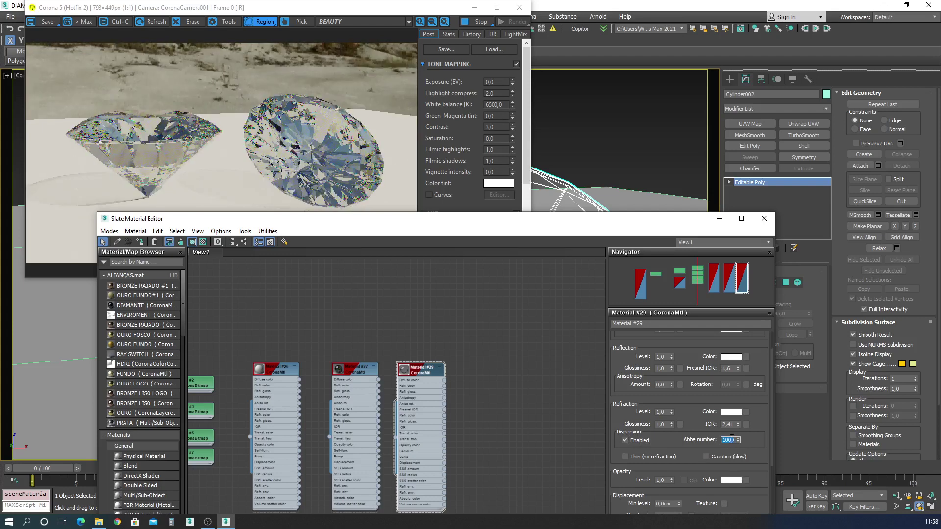
- Try an Abbe number of 60 for the diamond's dispersion, and set it to 10
{"action": "type", "text": "8"}
{"action": "type", "text": "60"}
{"action": "key", "text": "Return"}
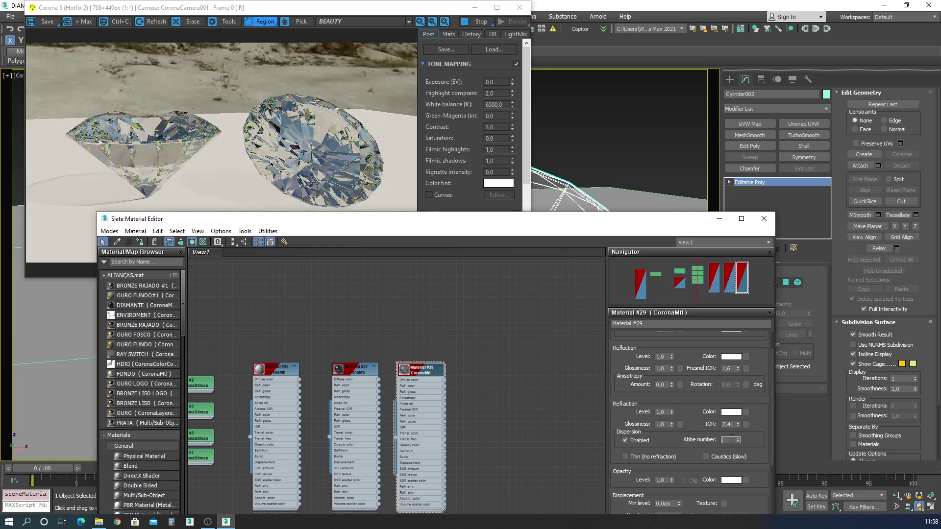
{"action": "type", "text": "10"}
{"action": "key", "text": "Return"}
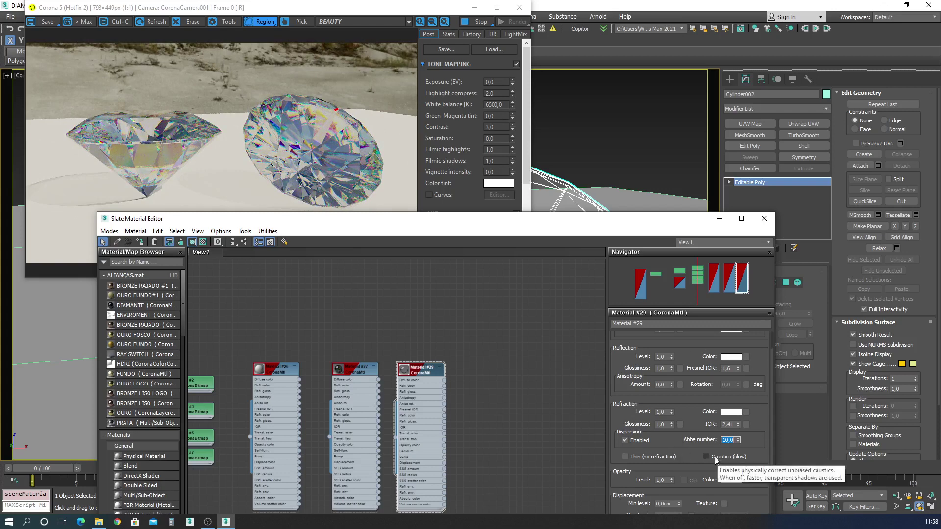
- Enable Caustics (slow) on Material #29 and reposition the material editor and render window
{"action": "left_click", "coordinate": [715, 458]}
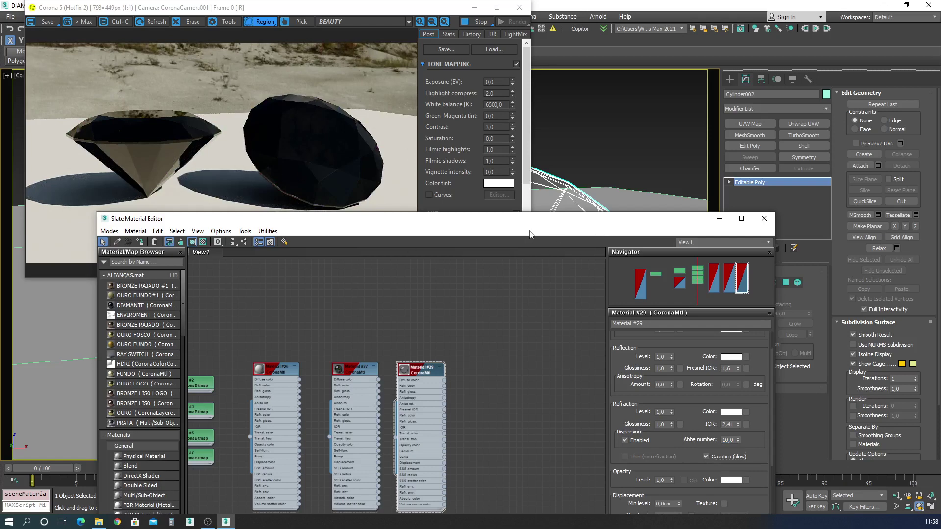
{"action": "left_click_drag", "start_coordinate": [530, 234], "coordinate": [431, 328]}
{"action": "left_click_drag", "start_coordinate": [394, 13], "coordinate": [379, 84]}
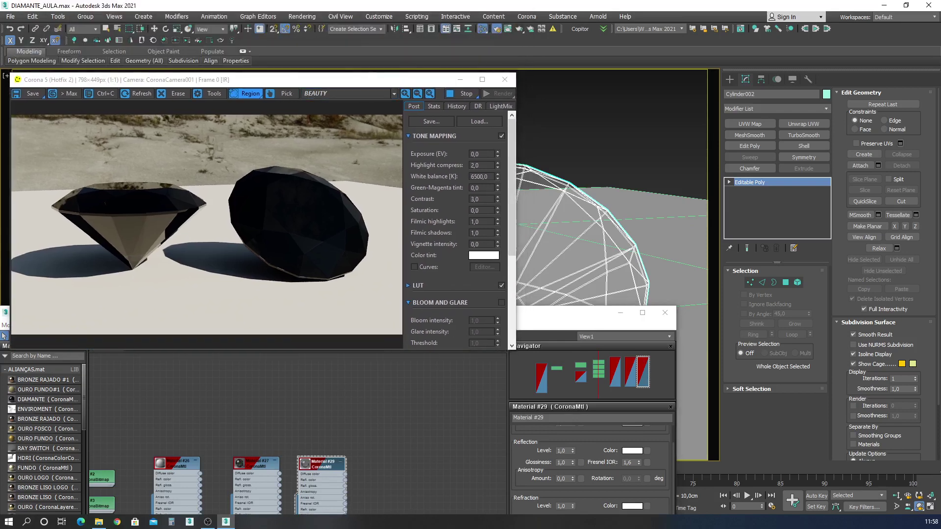
- Enable the caustics solver in Corona's render performance settings and return to the material editor
{"action": "key", "text": "F10"}
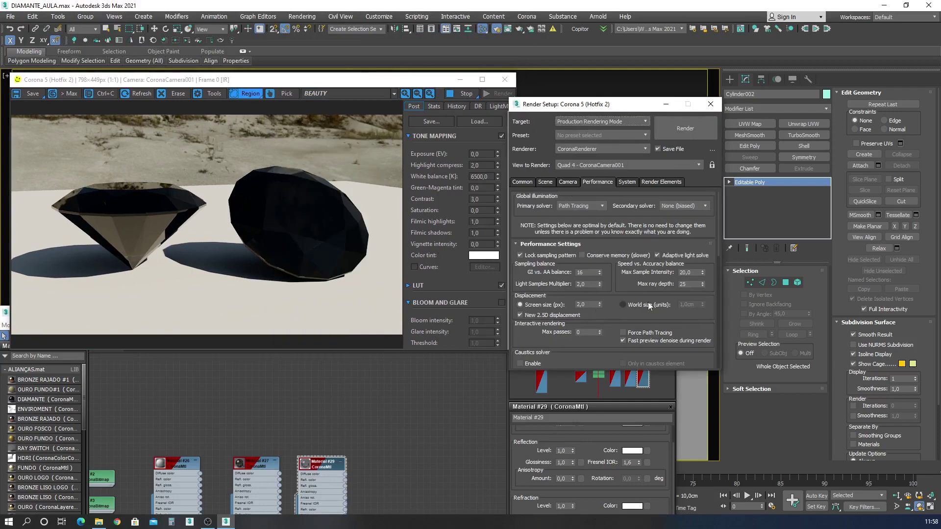
{"action": "left_click", "coordinate": [529, 364]}
{"action": "left_click", "coordinate": [710, 104]}
{"action": "left_click", "coordinate": [587, 314]}
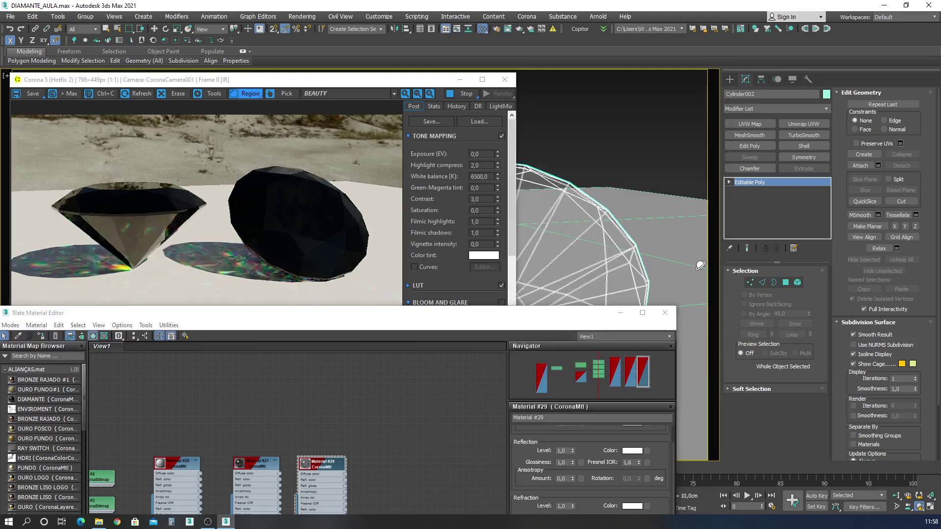
- Place the material editor and render window side by side, and set the diamond material's absorption distance to 300 cm
{"action": "left_click", "coordinate": [326, 81]}
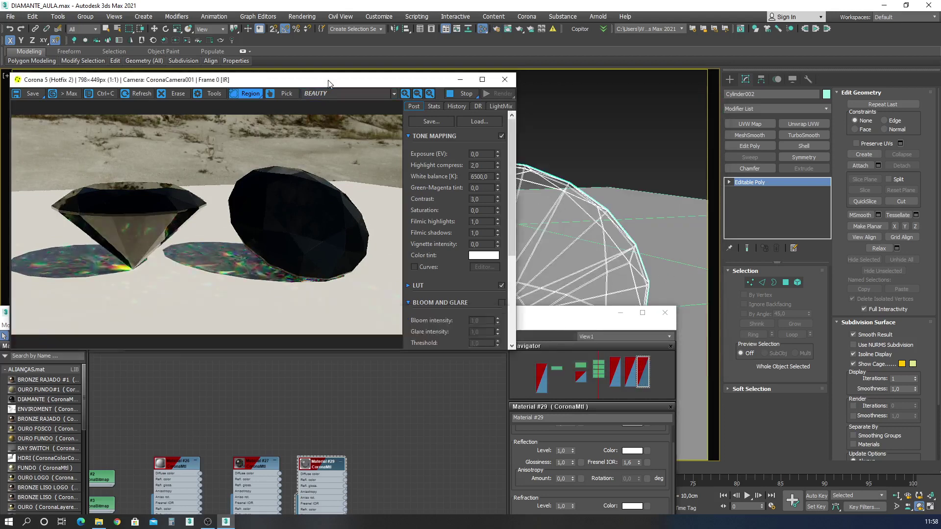
{"action": "left_click_drag", "start_coordinate": [326, 81], "coordinate": [565, 50]}
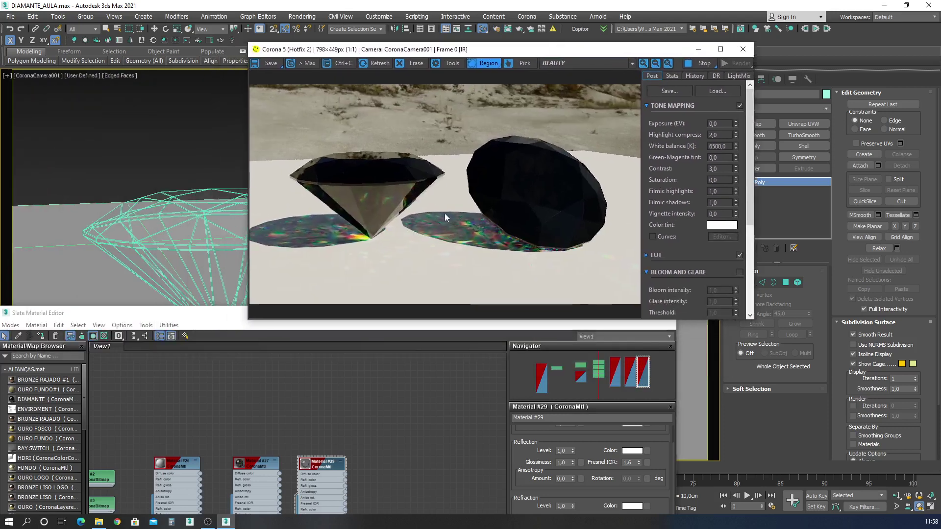
{"action": "left_click", "coordinate": [343, 331]}
{"action": "left_click_drag", "start_coordinate": [342, 318], "coordinate": [200, 270]}
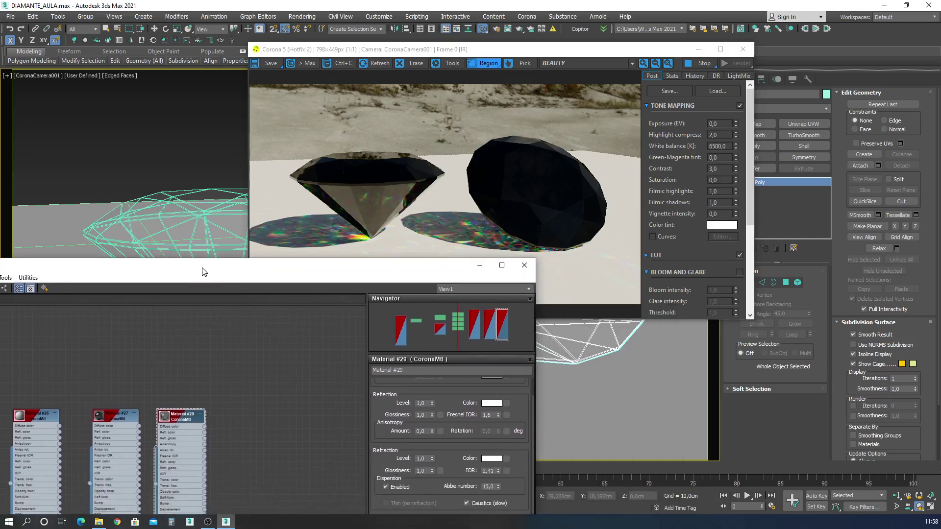
{"action": "left_click_drag", "start_coordinate": [583, 45], "coordinate": [811, 49]}
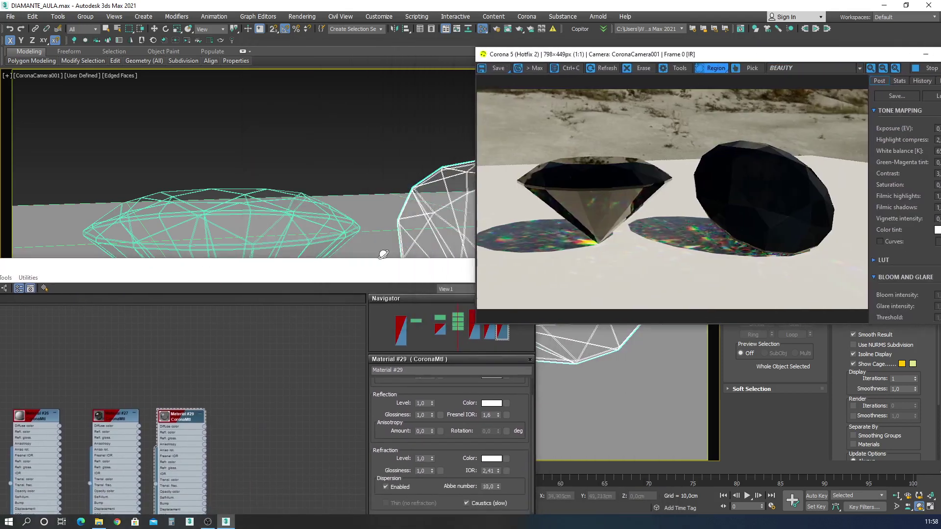
{"action": "left_click_drag", "start_coordinate": [357, 272], "coordinate": [298, 81]}
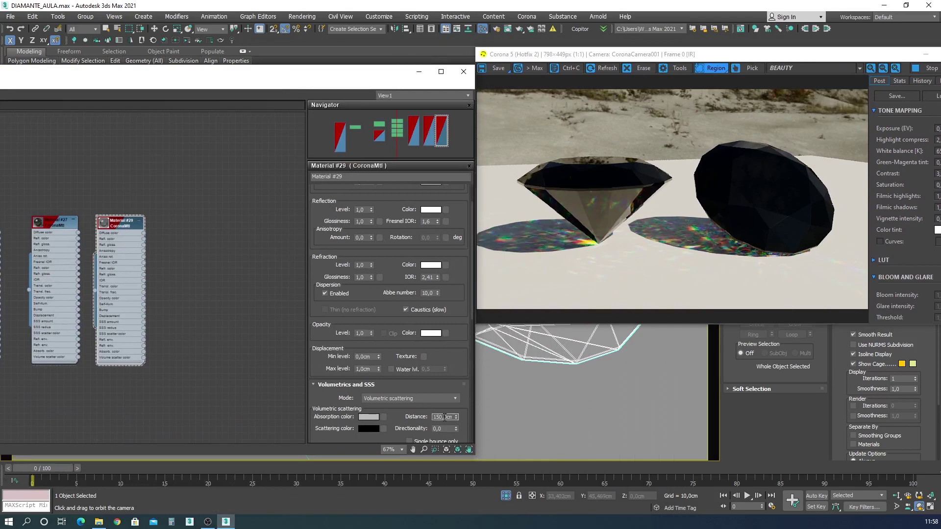
{"action": "type", "text": "300"}
{"action": "key", "text": "Return"}
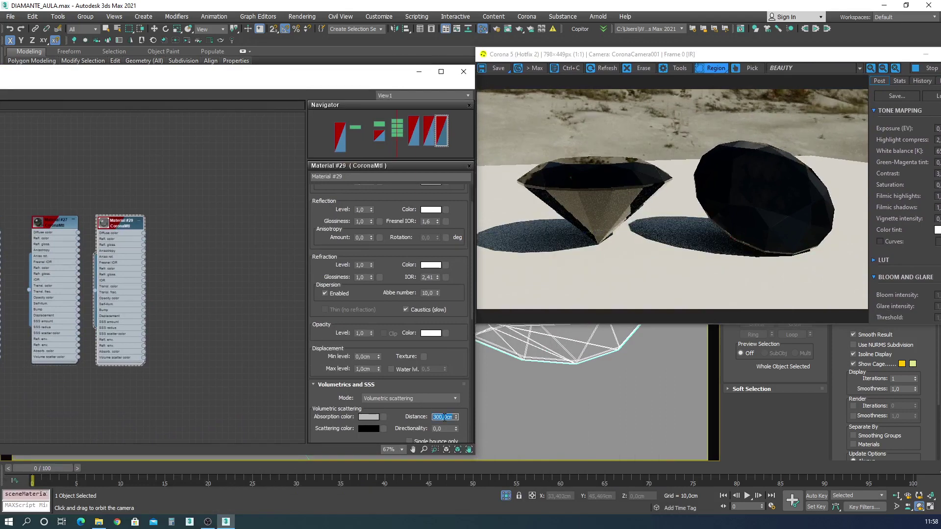
- Try an absorption distance of 0 cm for Material #29, and set the distance to 150 cm
{"action": "type", "text": "0"}
{"action": "key", "text": "Return"}
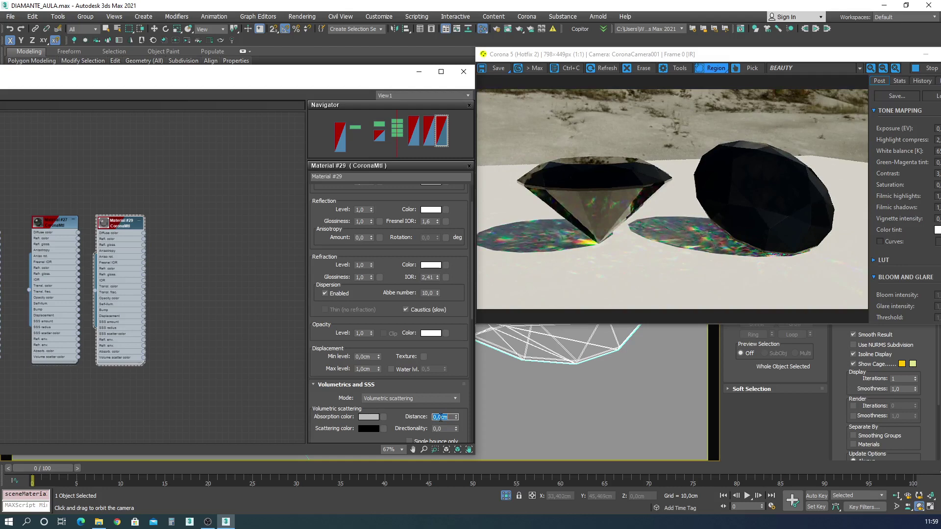
{"action": "left_click_drag", "start_coordinate": [165, 75], "coordinate": [476, 65]}
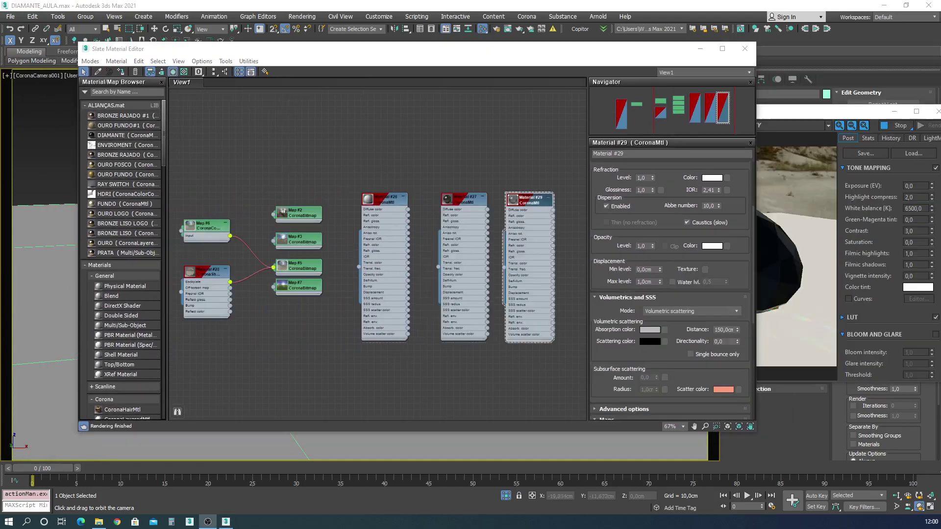
{"action": "left_click_drag", "start_coordinate": [545, 54], "coordinate": [217, 71]}
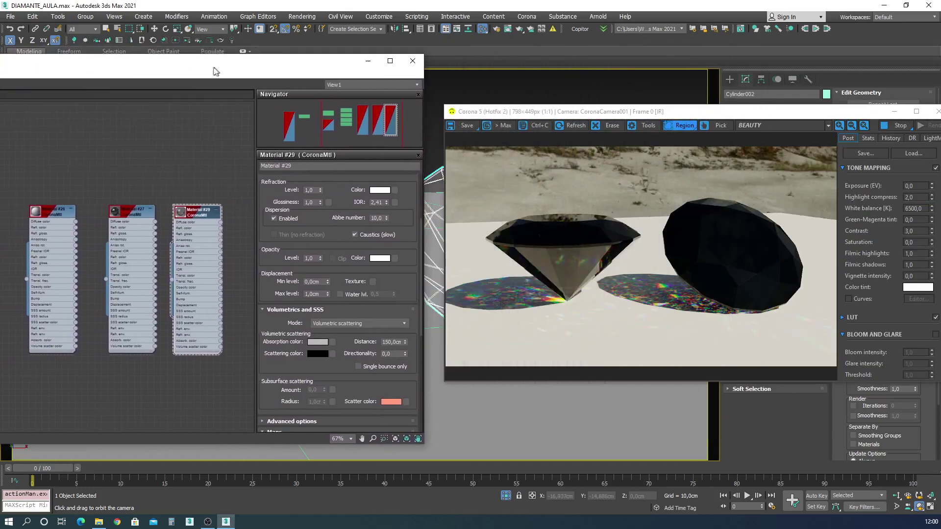
{"action": "left_click", "coordinate": [399, 346]}
{"action": "double_click", "coordinate": [400, 344]}
{"action": "type", "text": "150"}
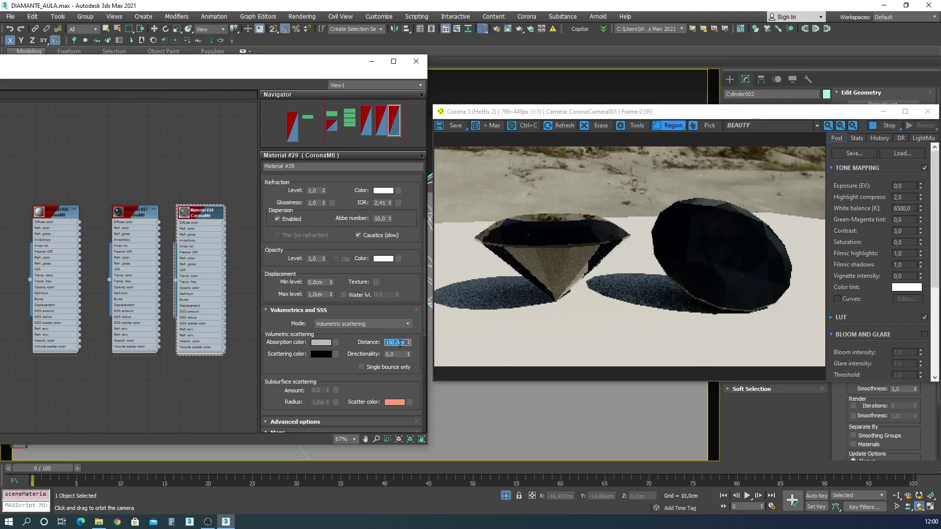
{"action": "key", "text": "Return"}
- Compare UHD Cache and Path Tracing as the secondary global illumination solver in Corona's performance settings, and keep Path Tracing
{"action": "left_click", "coordinate": [495, 29]}
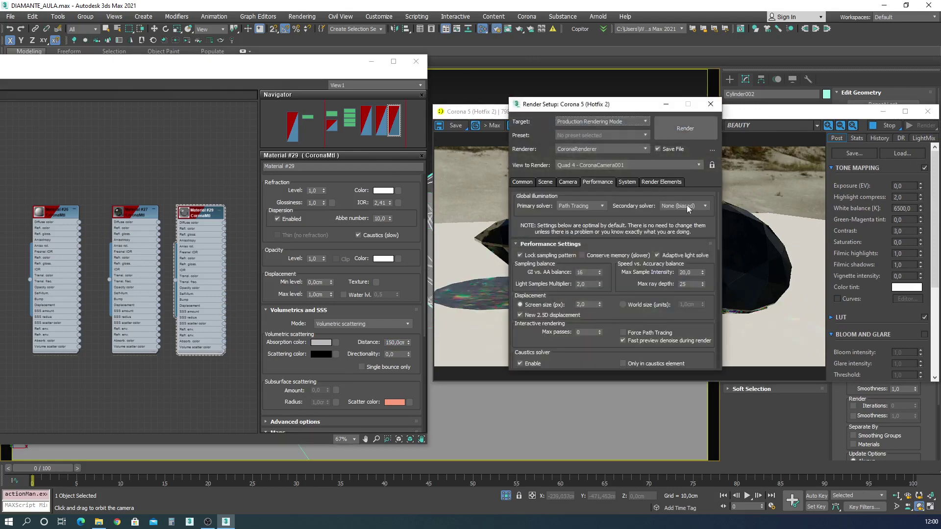
{"action": "left_click", "coordinate": [684, 208]}
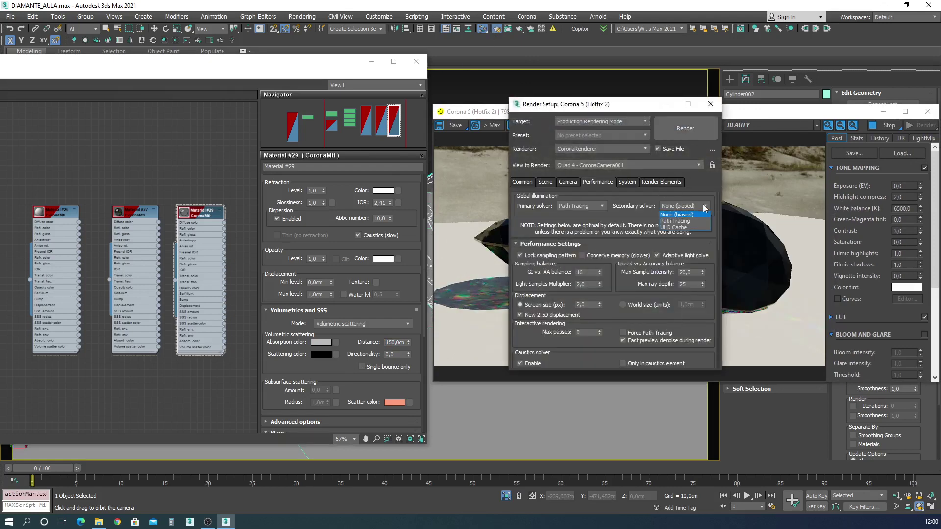
{"action": "left_click", "coordinate": [678, 226]}
{"action": "left_click_drag", "start_coordinate": [588, 104], "coordinate": [212, 103]}
{"action": "left_click", "coordinate": [322, 204]}
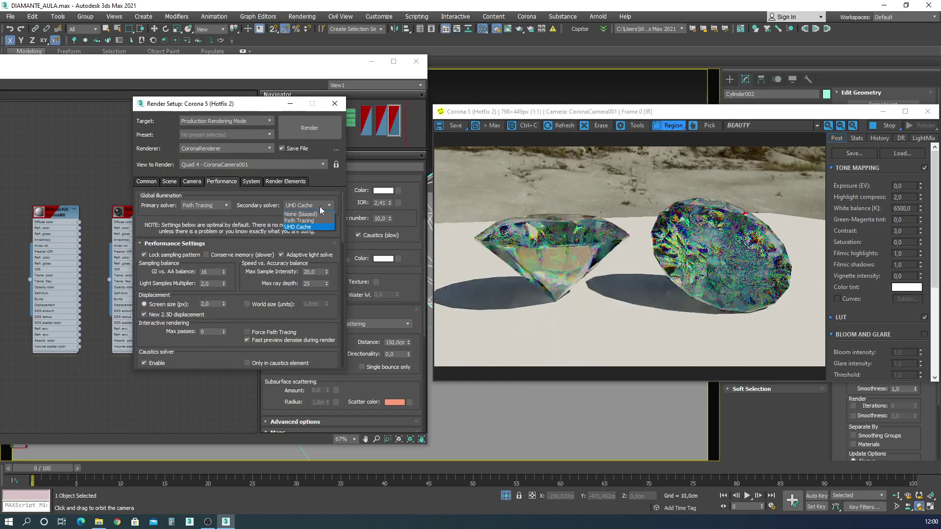
{"action": "left_click", "coordinate": [310, 217]}
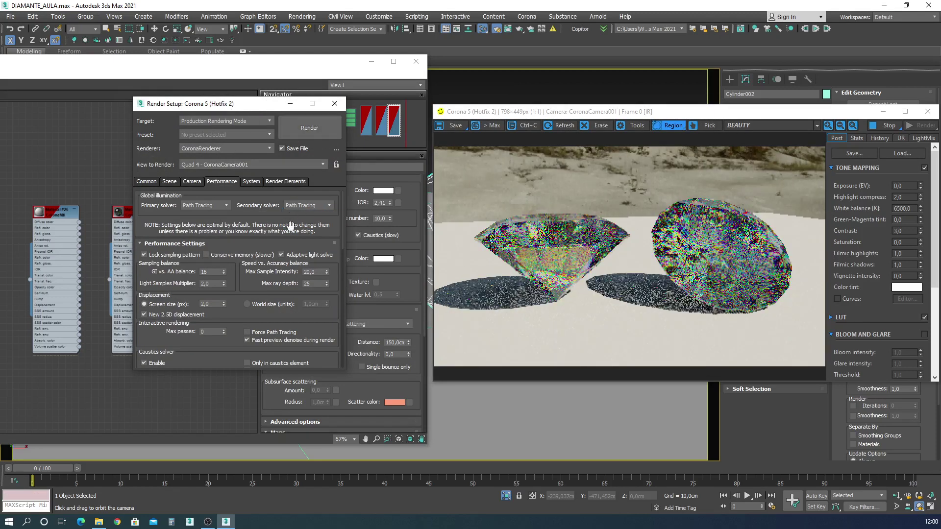
{"action": "left_click", "coordinate": [315, 205]}
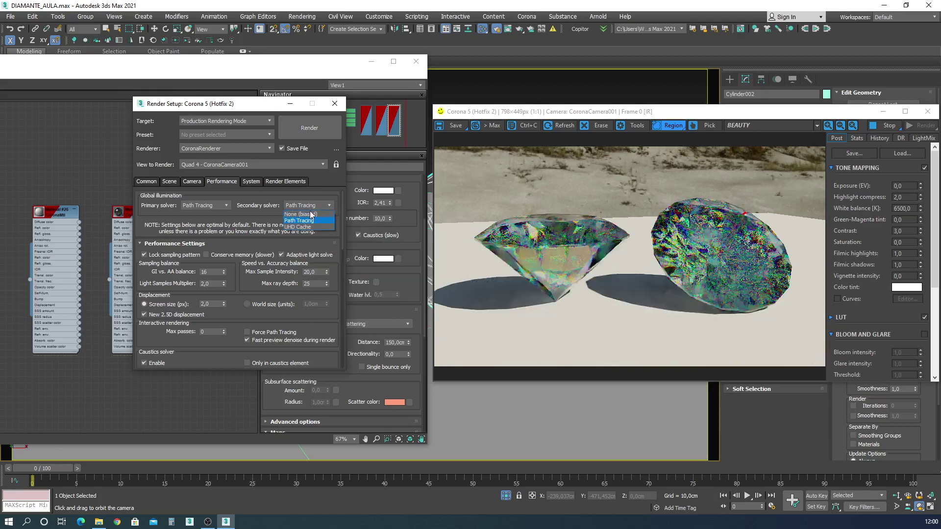
{"action": "left_click", "coordinate": [302, 223]}
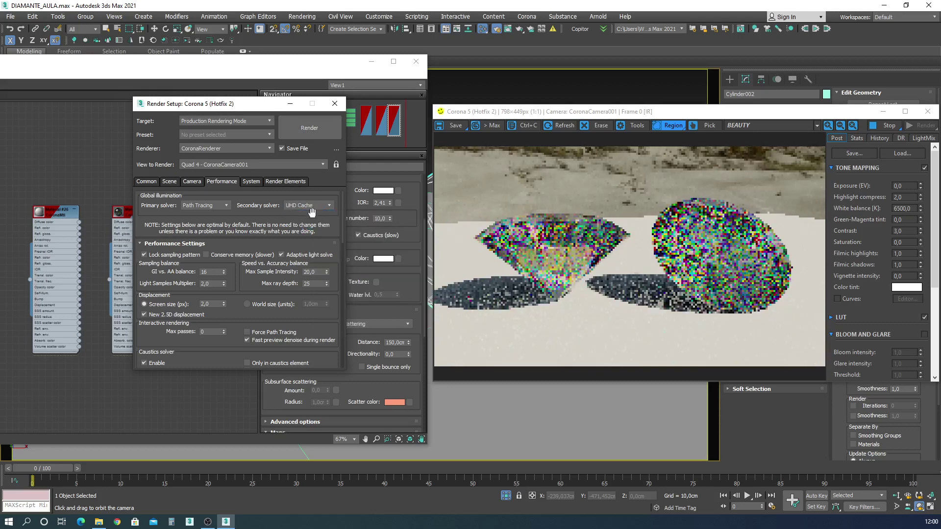
{"action": "left_click", "coordinate": [322, 205]}
{"action": "left_click", "coordinate": [306, 217]}
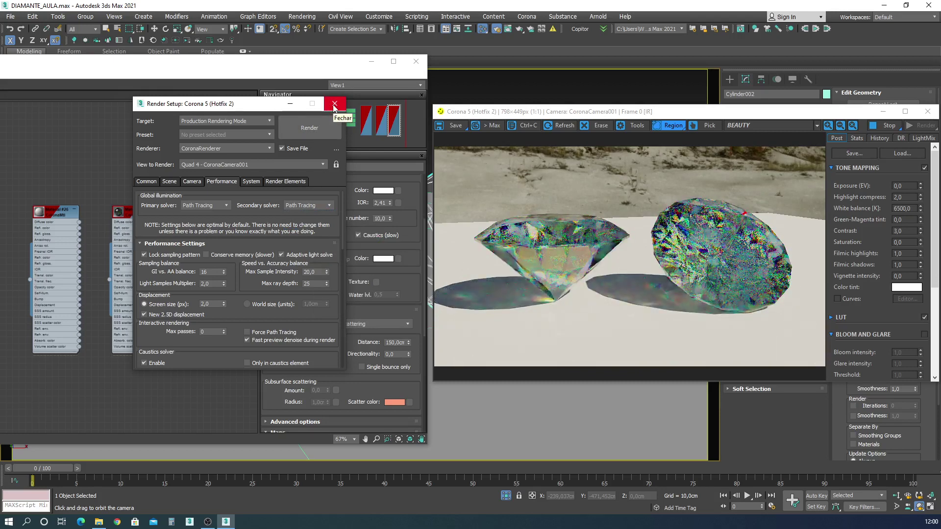
{"action": "left_click", "coordinate": [334, 104]}
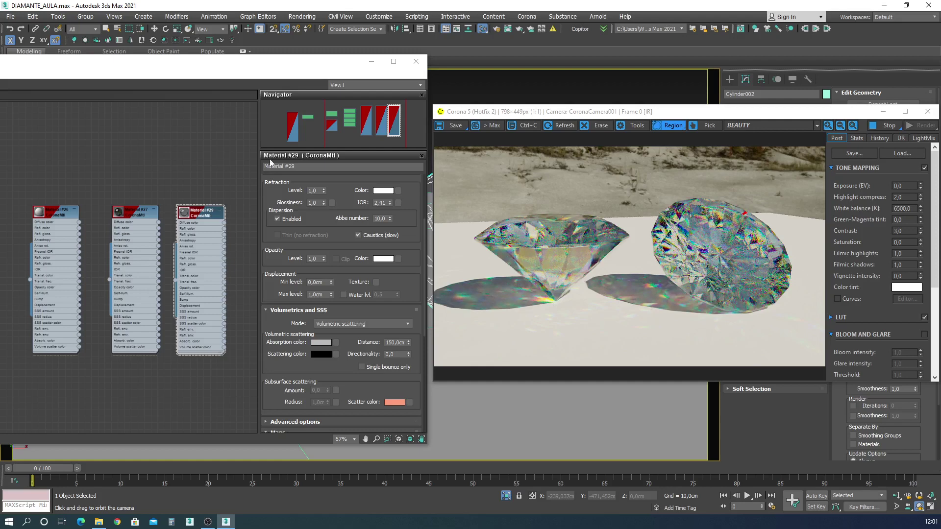
- Open the shadow catcher Material #28 and keep its projection mode at Enviro projection onto geometry
{"action": "left_click_drag", "start_coordinate": [162, 64], "coordinate": [577, 56]}
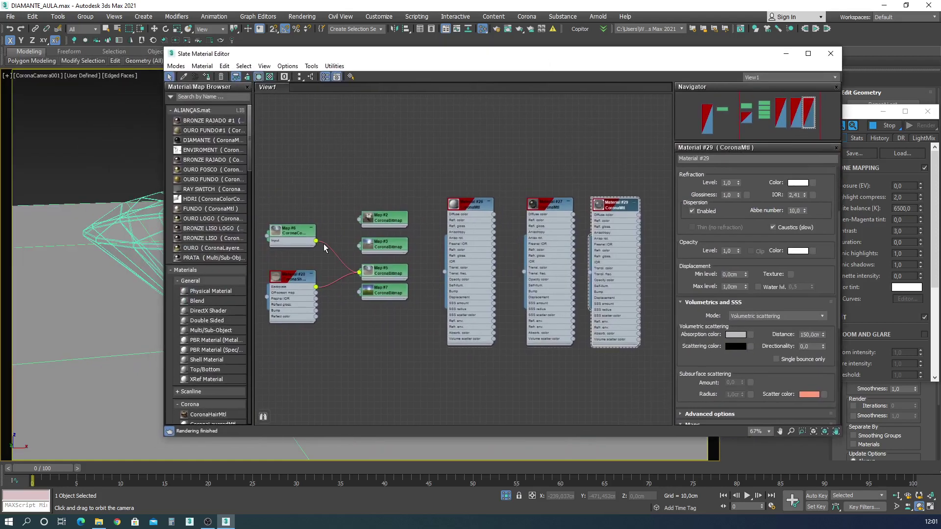
{"action": "double_click", "coordinate": [282, 280]}
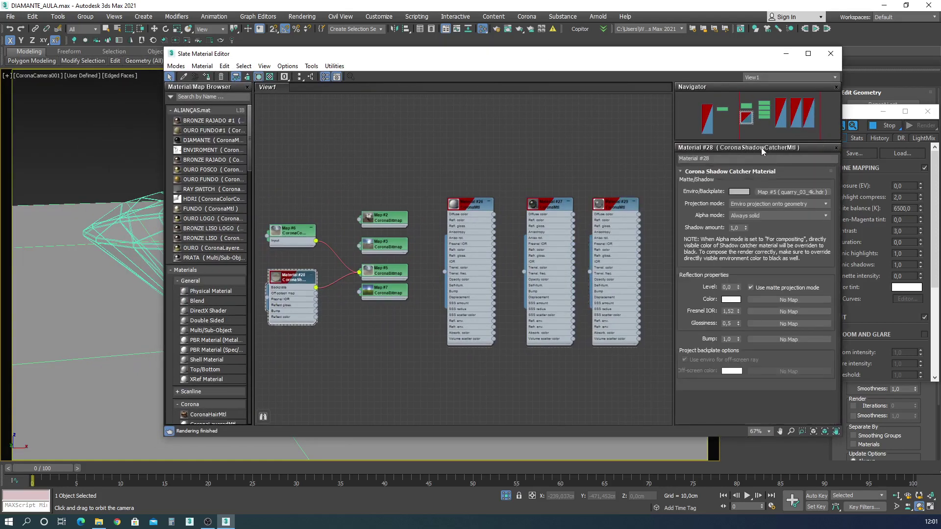
{"action": "left_click_drag", "start_coordinate": [358, 273], "coordinate": [364, 272]}
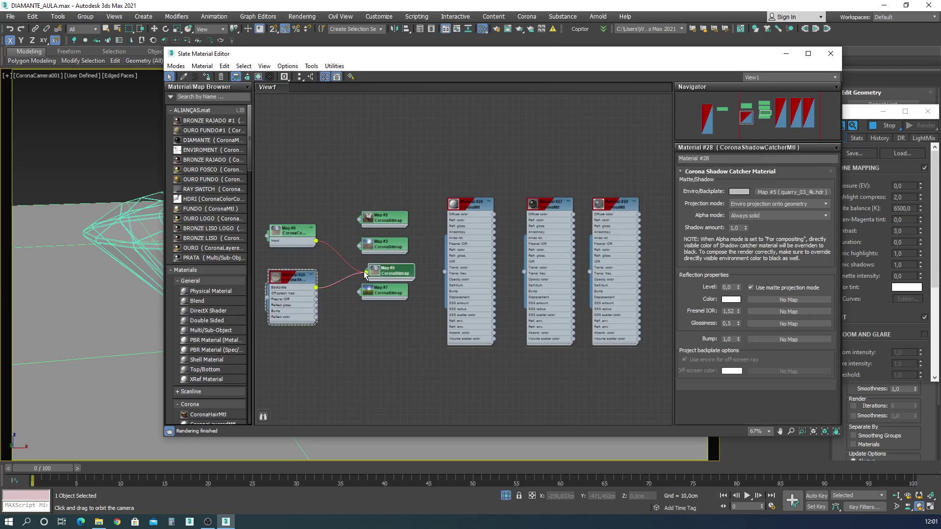
{"action": "left_click", "coordinate": [289, 280]}
{"action": "left_click", "coordinate": [804, 204]}
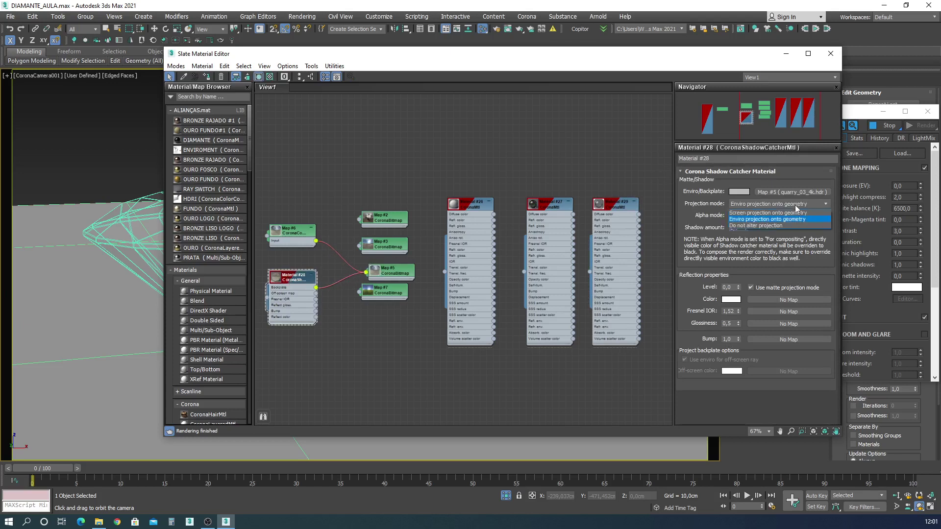
{"action": "left_click", "coordinate": [748, 220]}
- Assign the shadow catcher Material #28 to the ground plane and move the material editor off the render window
{"action": "right_click", "coordinate": [43, 253]}
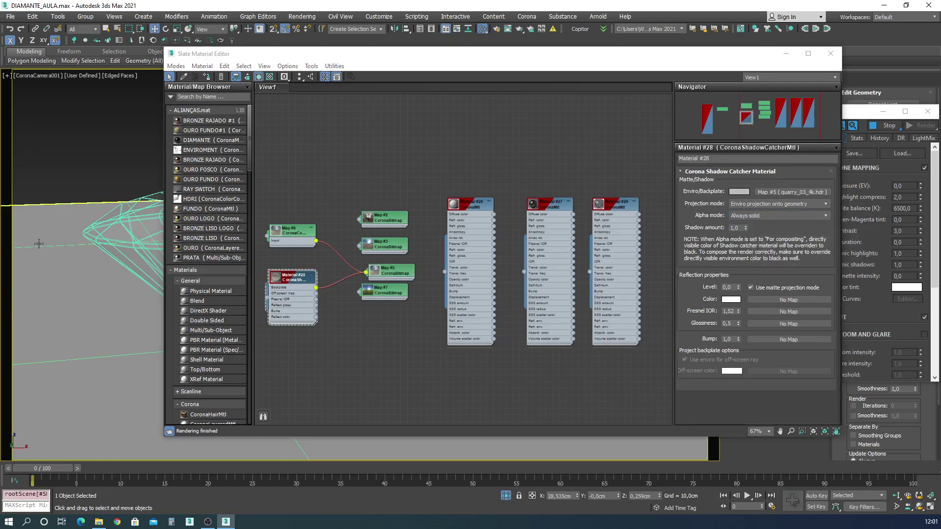
{"action": "left_click", "coordinate": [38, 242]}
{"action": "left_click", "coordinate": [207, 78]}
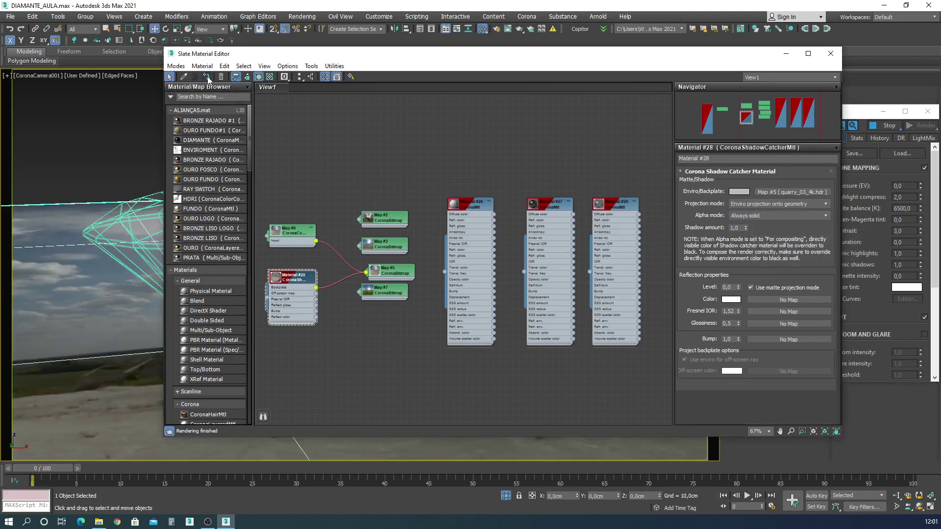
{"action": "left_click_drag", "start_coordinate": [463, 58], "coordinate": [0, 58]}
{"action": "left_click_drag", "start_coordinate": [235, 58], "coordinate": [27, 58]}
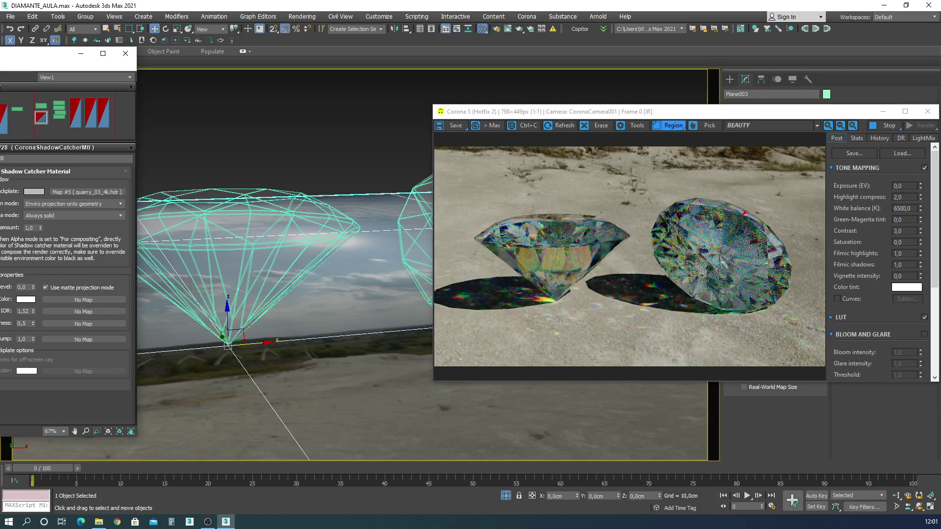
- Wire Map #2 (artist_workshop_8k.hdr) into Map #6 and Material #28's backplate in place of Map #5, and view its image
{"action": "left_click_drag", "start_coordinate": [3, 54], "coordinate": [425, 144]}
{"action": "scroll", "coordinate": [336, 374], "scroll_direction": "up", "scroll_amount": 3}
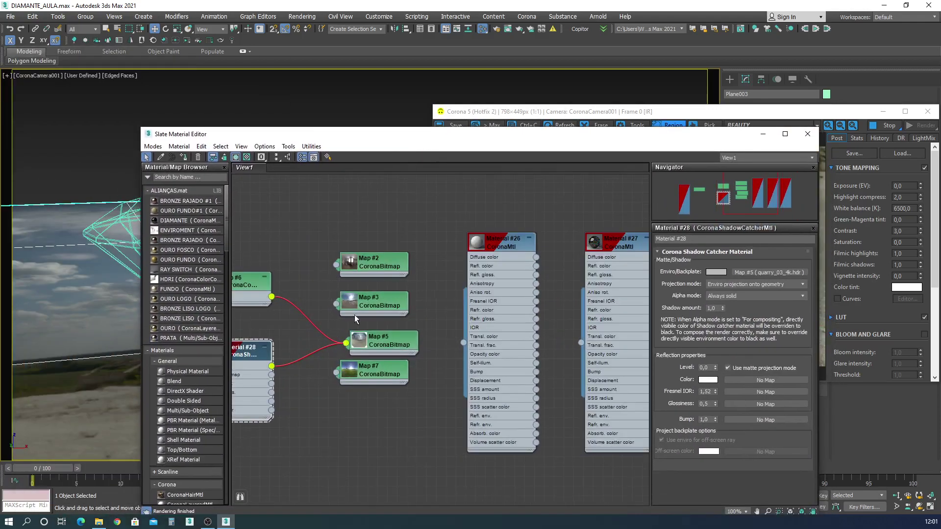
{"action": "left_click_drag", "start_coordinate": [355, 313], "coordinate": [373, 315]}
{"action": "left_click_drag", "start_coordinate": [337, 265], "coordinate": [368, 267]}
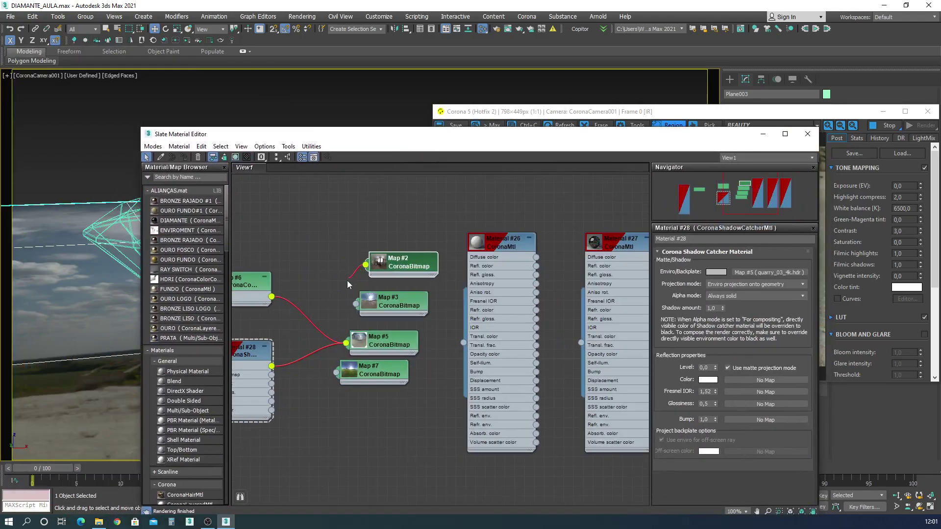
{"action": "left_click_drag", "start_coordinate": [346, 343], "coordinate": [365, 265]}
{"action": "double_click", "coordinate": [404, 266]}
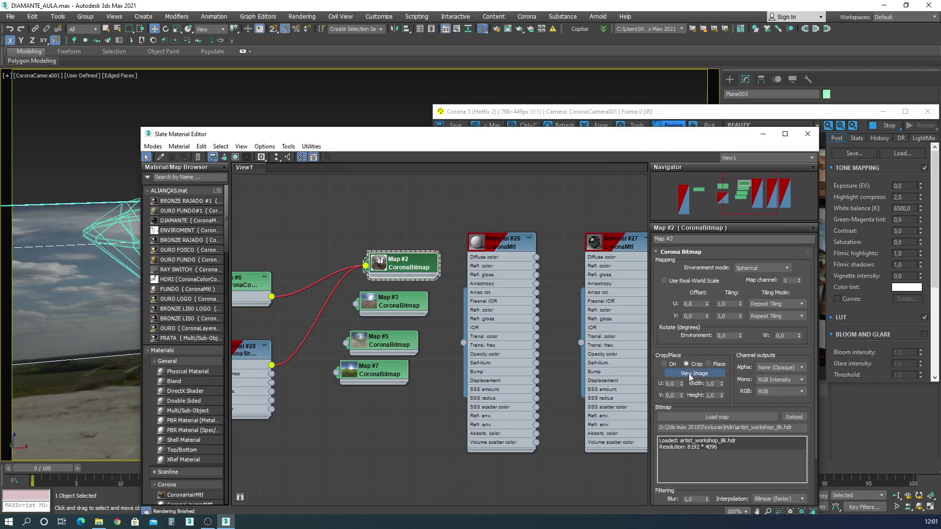
{"action": "left_click", "coordinate": [689, 374]}
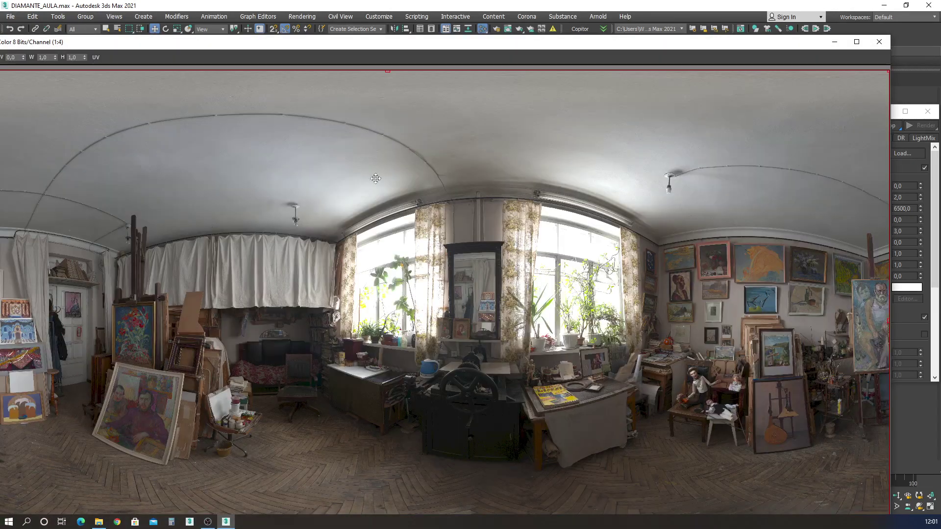
{"action": "left_click", "coordinate": [881, 48]}
{"action": "left_click_drag", "start_coordinate": [564, 138], "coordinate": [113, 125]}
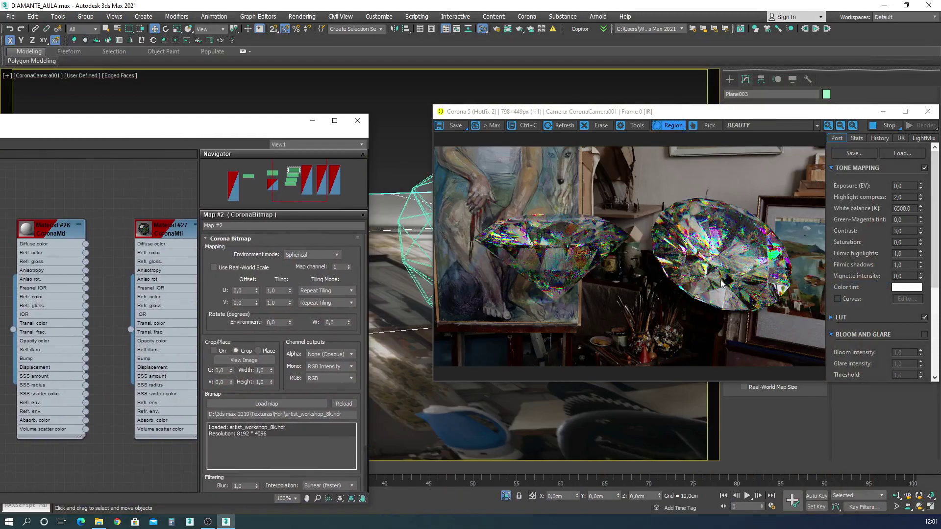
- Try Material #26 on the ground plane with Map #3 as the environment, and place the editor and render window side by side
{"action": "middle_click_drag", "start_coordinate": [59, 282], "coordinate": [119, 274]}
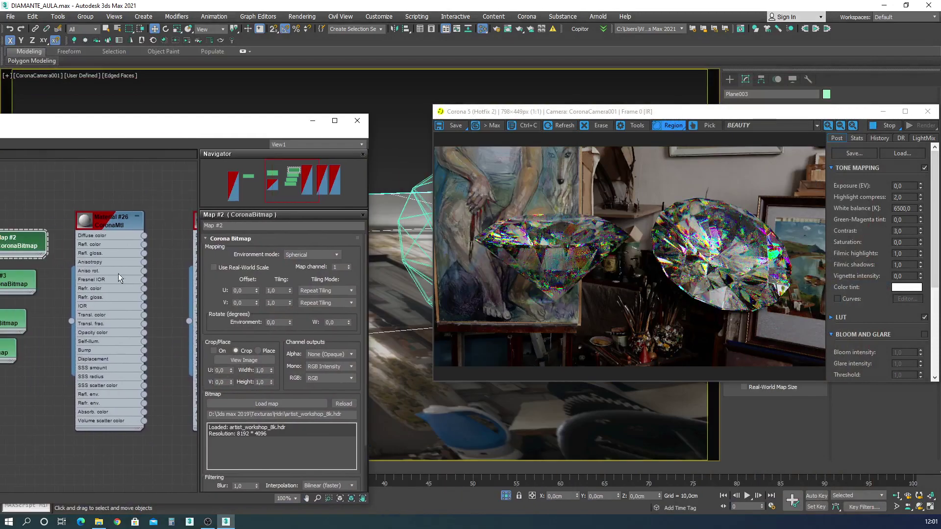
{"action": "double_click", "coordinate": [110, 222]}
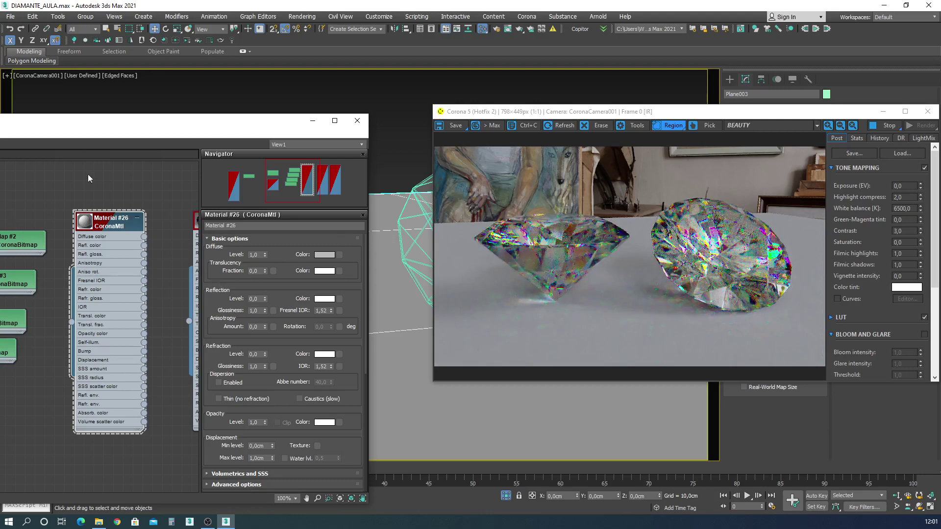
{"action": "left_click_drag", "start_coordinate": [117, 131], "coordinate": [212, 104]}
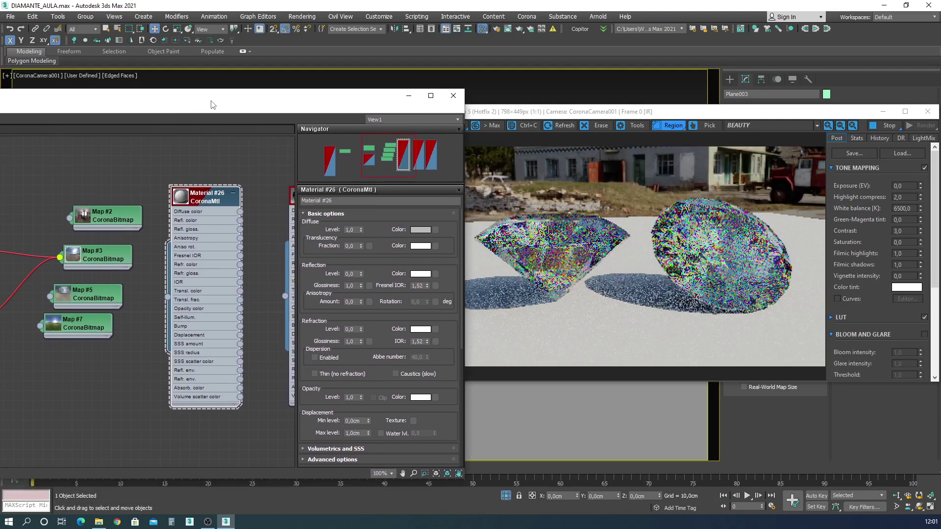
{"action": "left_click_drag", "start_coordinate": [710, 111], "coordinate": [856, 97]}
{"action": "left_click_drag", "start_coordinate": [293, 105], "coordinate": [399, 90]}
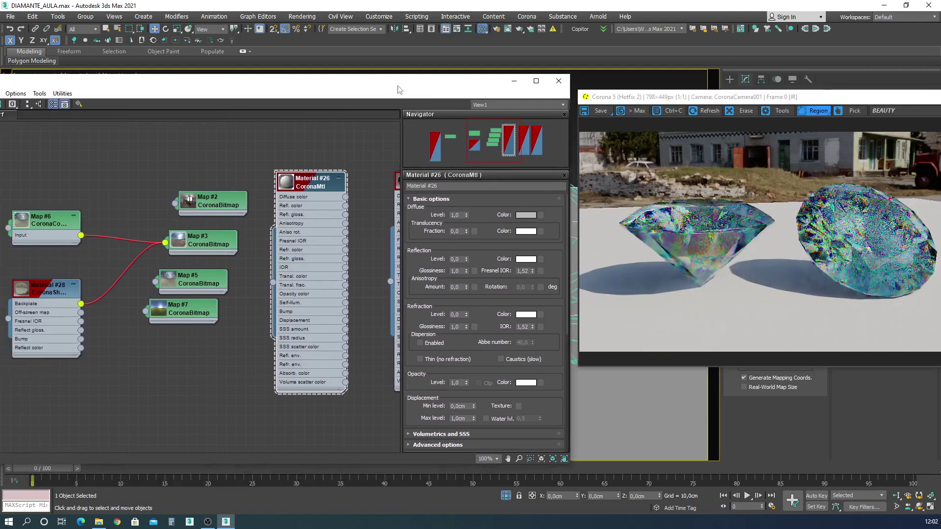
- Reassign Material #28 to the ground plane, compare Map #5 and Map #7 as environment and backplate, and keep Map #5 (quarry_03_4k.hdr)
{"action": "double_click", "coordinate": [48, 289]}
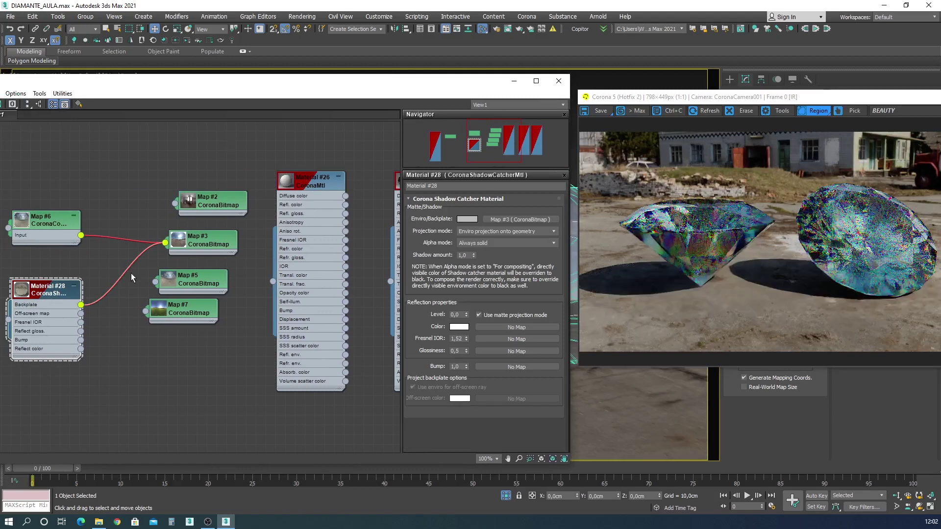
{"action": "left_click_drag", "start_coordinate": [156, 284], "coordinate": [164, 244]}
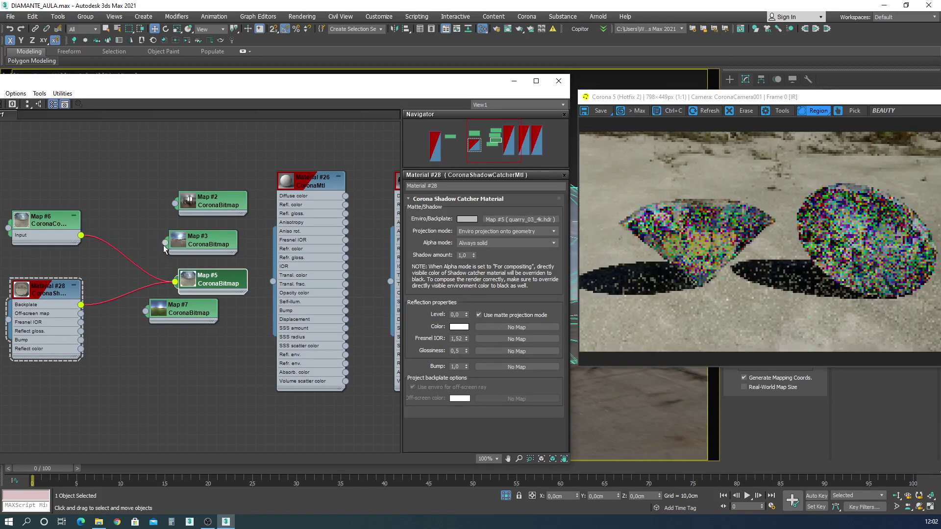
{"action": "mouse_move", "coordinate": [158, 316]}
{"action": "left_mouse_down"}
{"action": "mouse_move", "coordinate": [188, 316]}
{"action": "mouse_move", "coordinate": [175, 311]}
{"action": "left_mouse_up"}
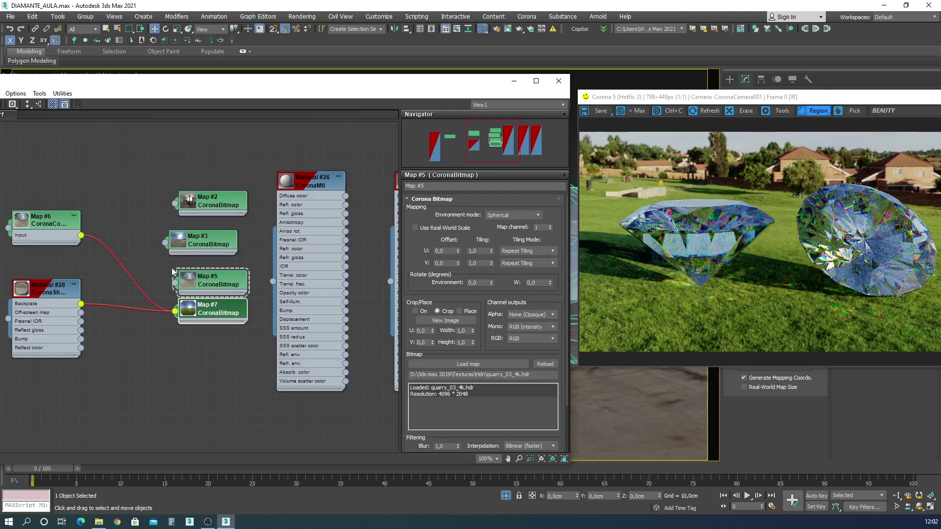
{"action": "left_click_drag", "start_coordinate": [175, 283], "coordinate": [200, 284]}
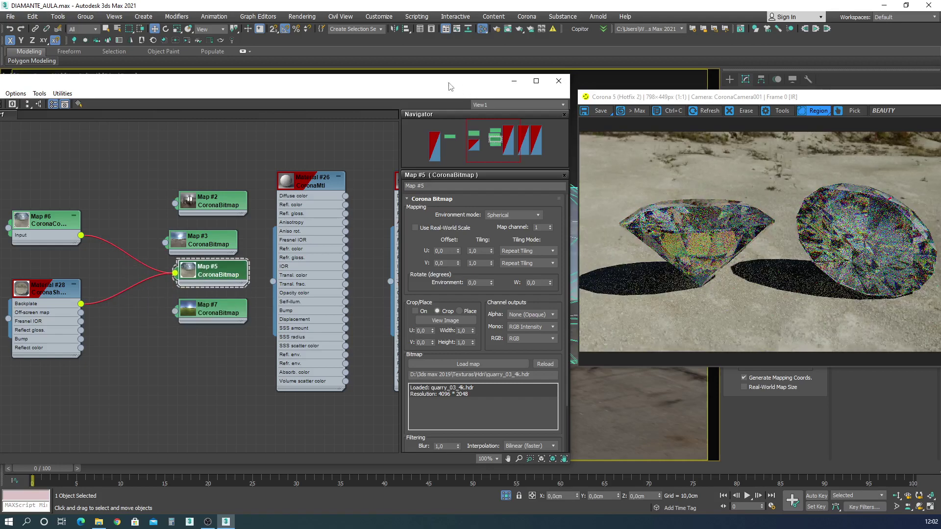
- Close the material editor, reposition the render window over the viewport, and reopen the material editor
{"action": "key", "text": "m"}
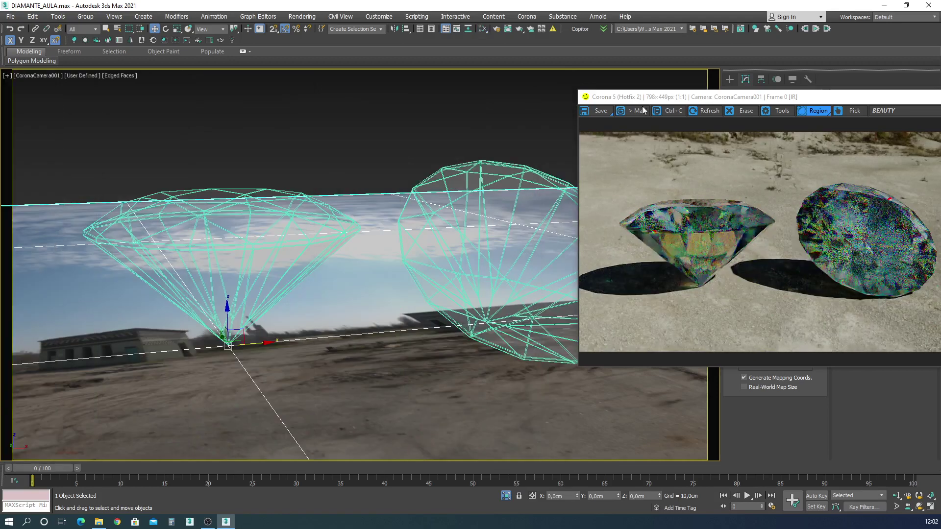
{"action": "left_click_drag", "start_coordinate": [818, 96], "coordinate": [630, 86]}
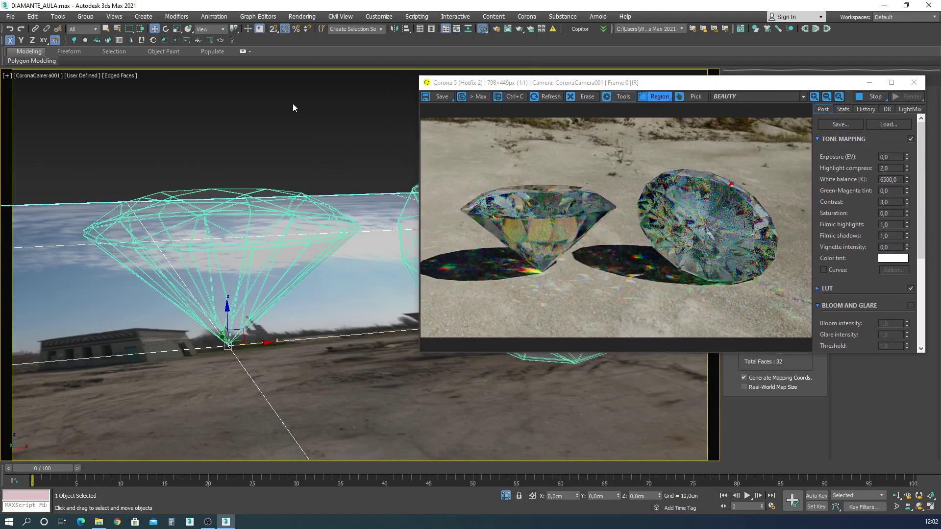
{"action": "key", "text": "m"}
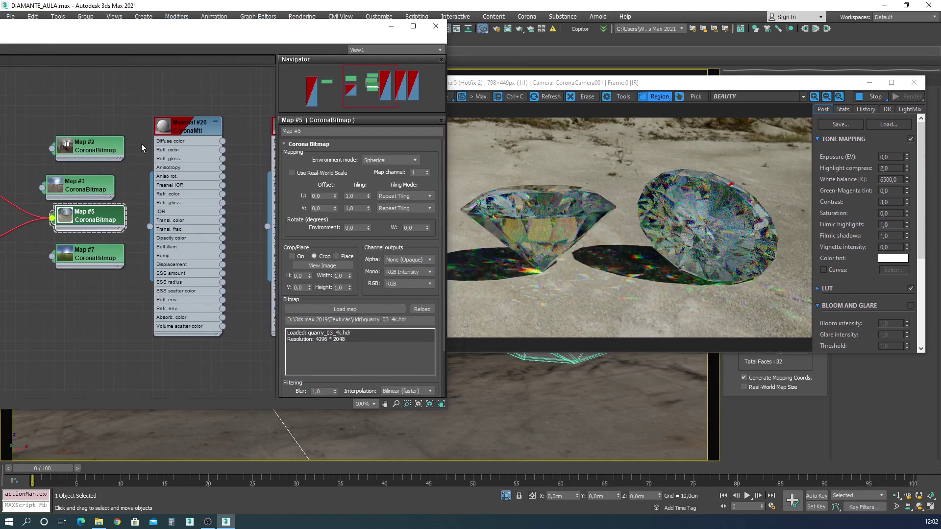
- Open the volumetric scattering settings of Material #29 and try a distance of 50 cm
{"action": "middle_click_drag", "start_coordinate": [141, 144], "coordinate": [3, 157]}
{"action": "double_click", "coordinate": [235, 145]}
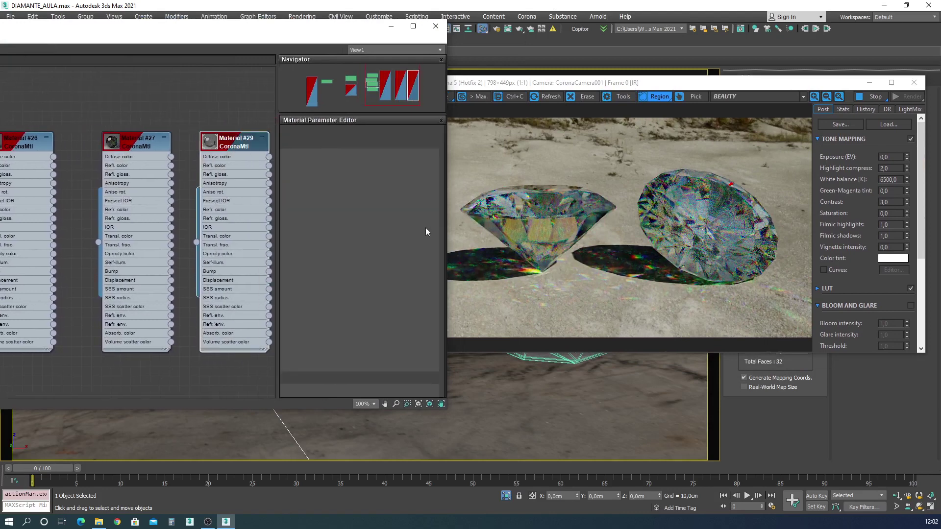
{"action": "scroll", "coordinate": [441, 218], "scroll_direction": "down", "scroll_amount": 6}
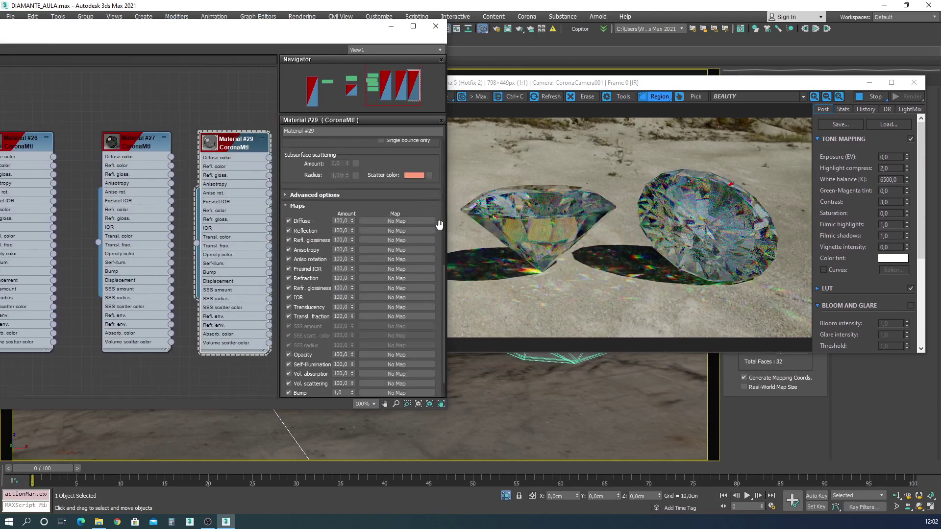
{"action": "scroll", "coordinate": [429, 236], "scroll_direction": "up", "scroll_amount": 4}
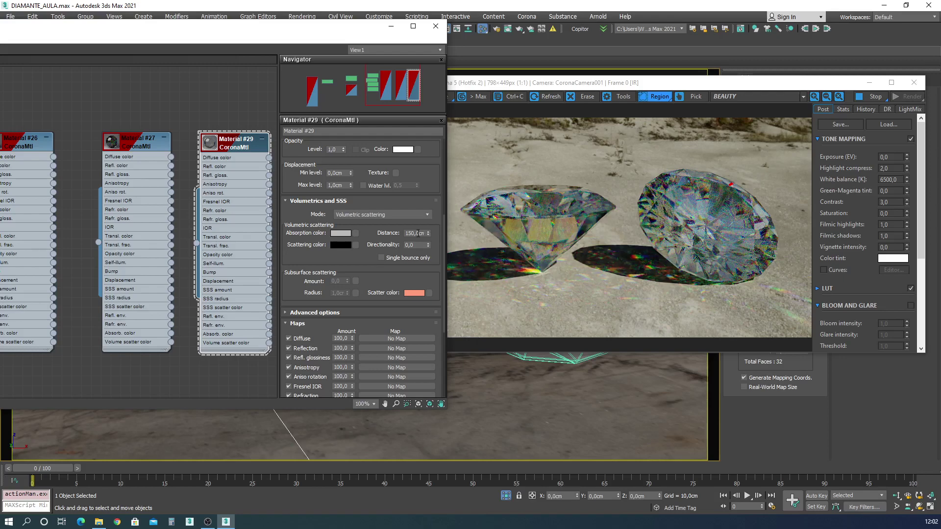
{"action": "double_click", "coordinate": [418, 233]}
{"action": "type", "text": "0"}
{"action": "key", "text": "Return"}
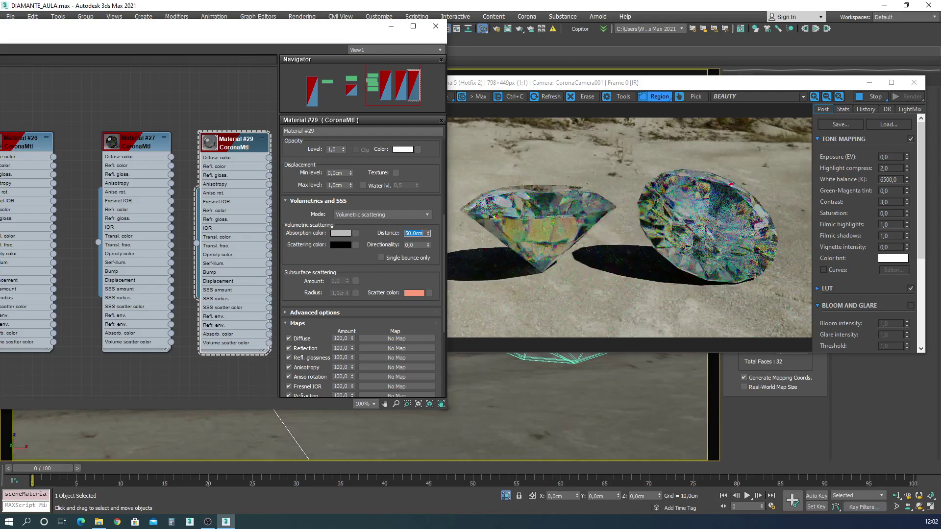
{"action": "type", "text": "50"}
{"action": "key", "text": "Return"}
- Try volumetric distances of 0 and 300 cm on Material #29 and return to 150 cm
{"action": "type", "text": "0"}
{"action": "key", "text": "Return"}
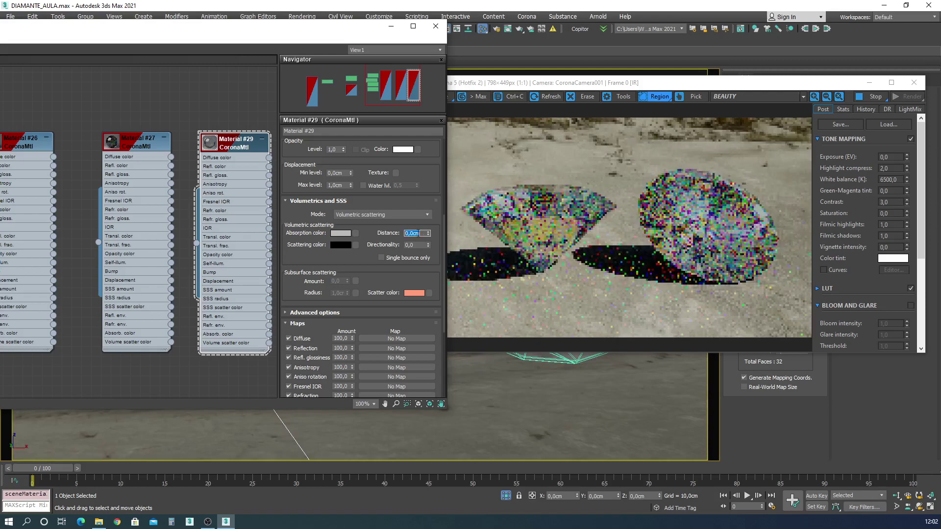
{"action": "type", "text": "300"}
{"action": "key", "text": "Return"}
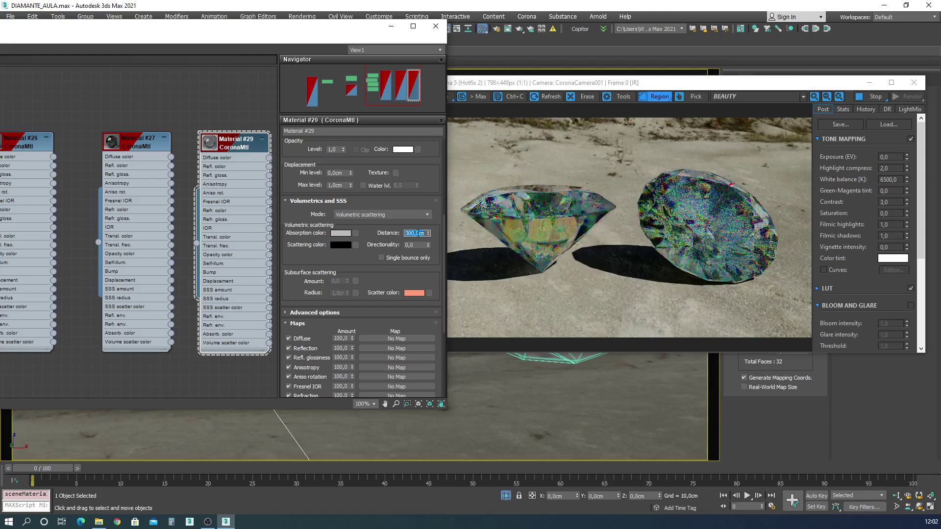
{"action": "type", "text": "150"}
{"action": "key", "text": "Return"}
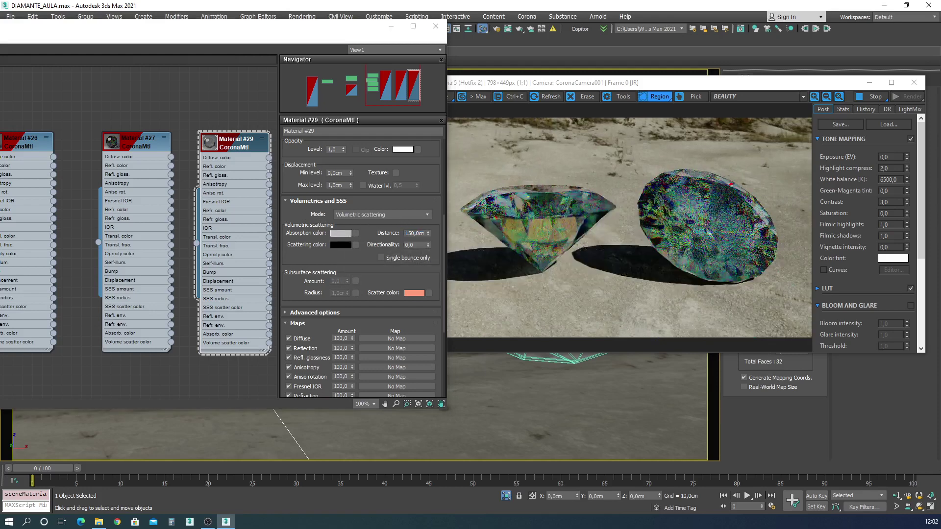
- Try a pure red absorption color with a red value of 255 on Material #29
{"action": "left_click", "coordinate": [340, 233]}
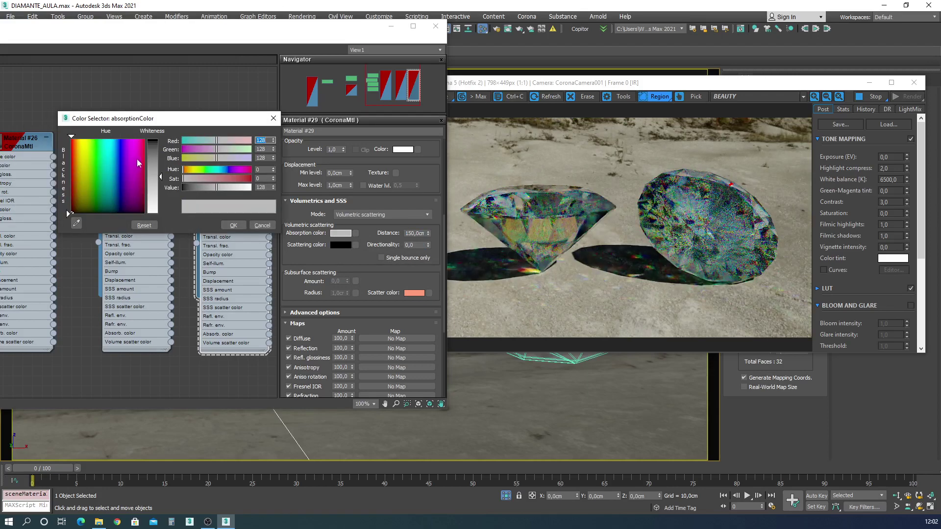
{"action": "left_click_drag", "start_coordinate": [136, 158], "coordinate": [144, 140]}
{"action": "left_click_drag", "start_coordinate": [161, 176], "coordinate": [162, 143]}
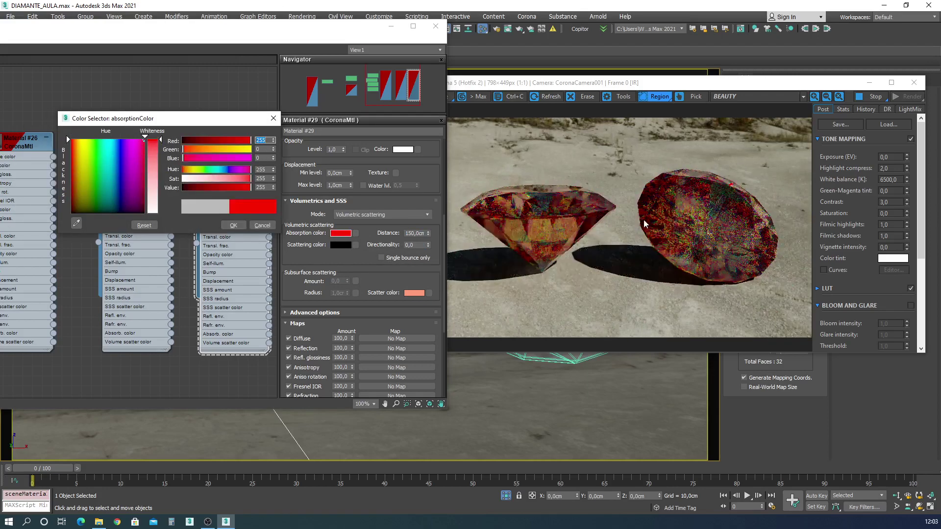
{"action": "left_click", "coordinate": [233, 225]}
- Try a dark red scattering color with a value of 40 on Material #29
{"action": "left_click", "coordinate": [340, 245]}
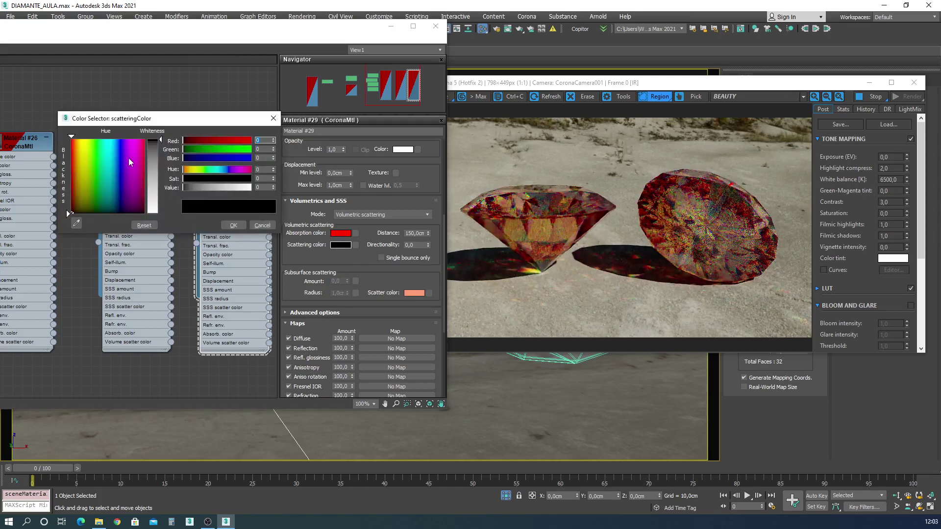
{"action": "left_click_drag", "start_coordinate": [128, 158], "coordinate": [145, 139]}
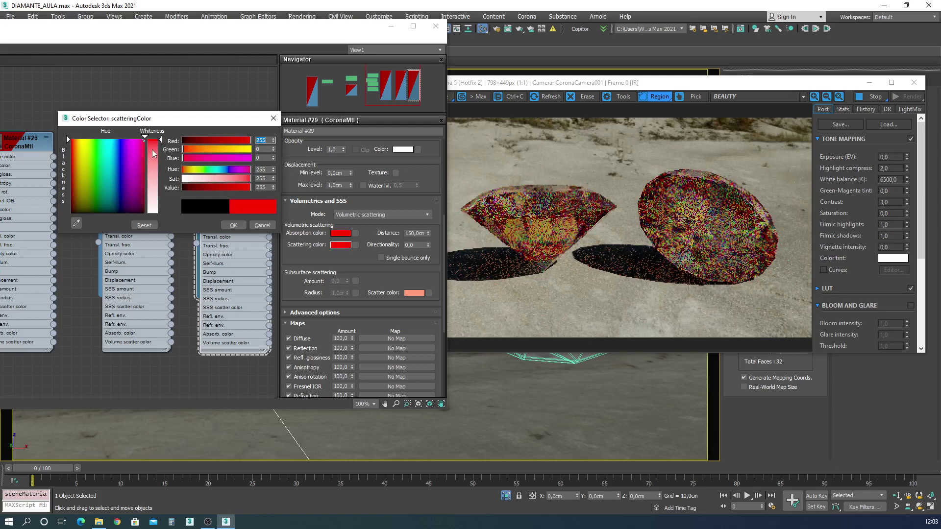
{"action": "left_click_drag", "start_coordinate": [211, 191], "coordinate": [193, 191]}
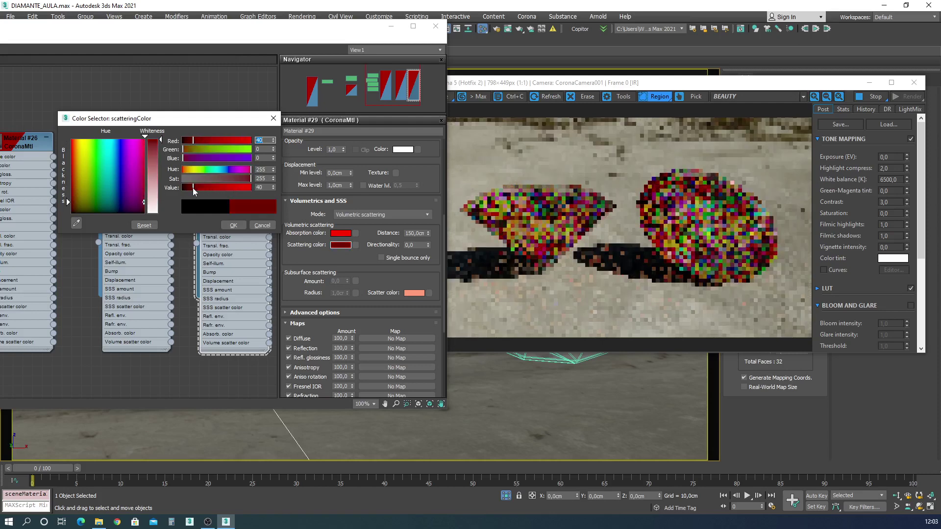
{"action": "left_click", "coordinate": [234, 226]}
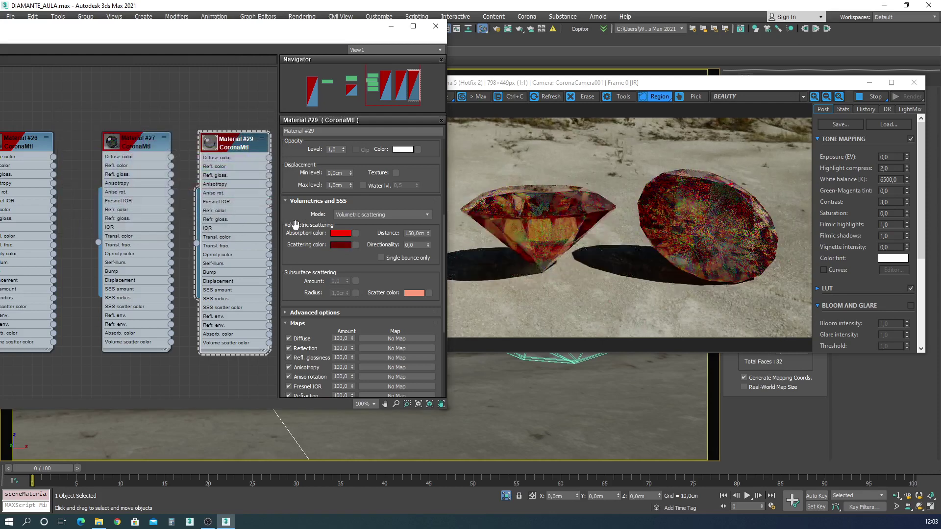
- Set the volumetric scattering distance of Material #29 to 50 cm
{"action": "double_click", "coordinate": [417, 234]}
{"action": "type", "text": "50"}
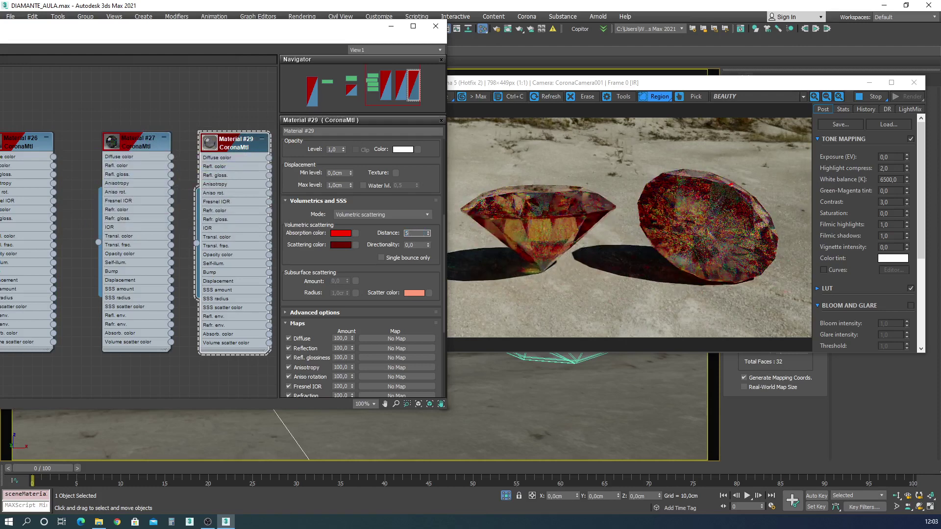
{"action": "key", "text": "Return"}
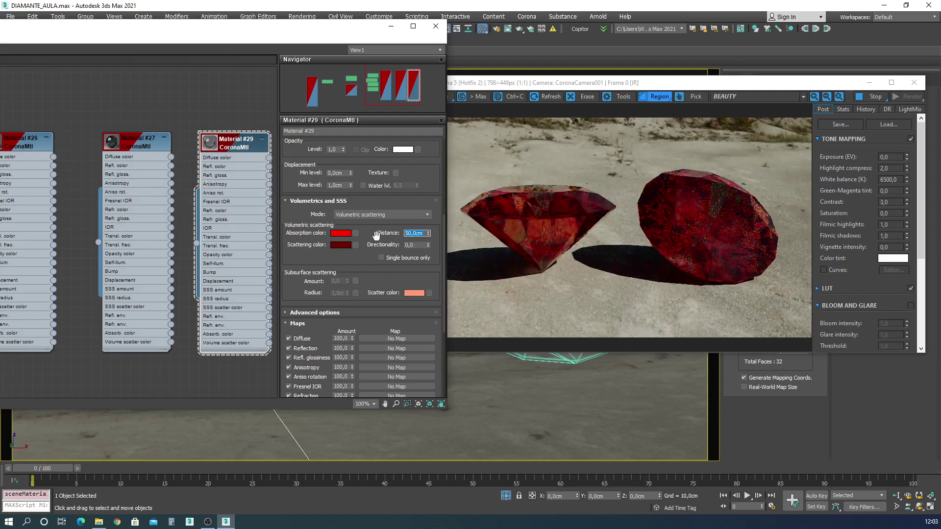
- Darken the red scattering color of Material #29 to a value of 20
{"action": "left_click", "coordinate": [342, 246]}
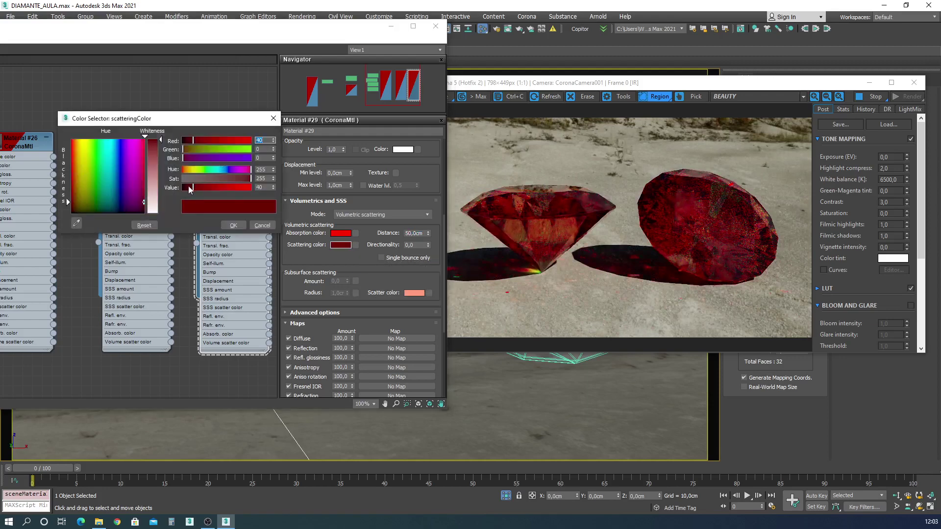
{"action": "left_click_drag", "start_coordinate": [189, 190], "coordinate": [186, 190]}
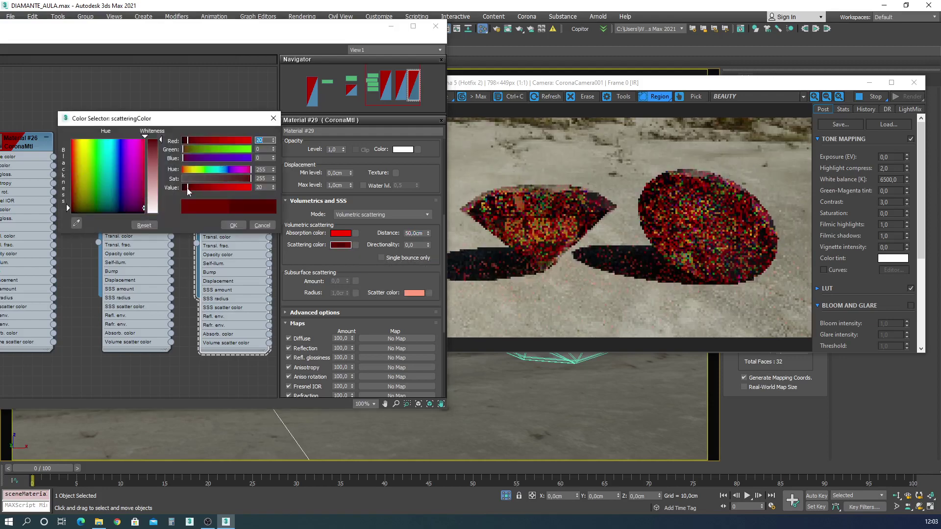
{"action": "left_click", "coordinate": [233, 225]}
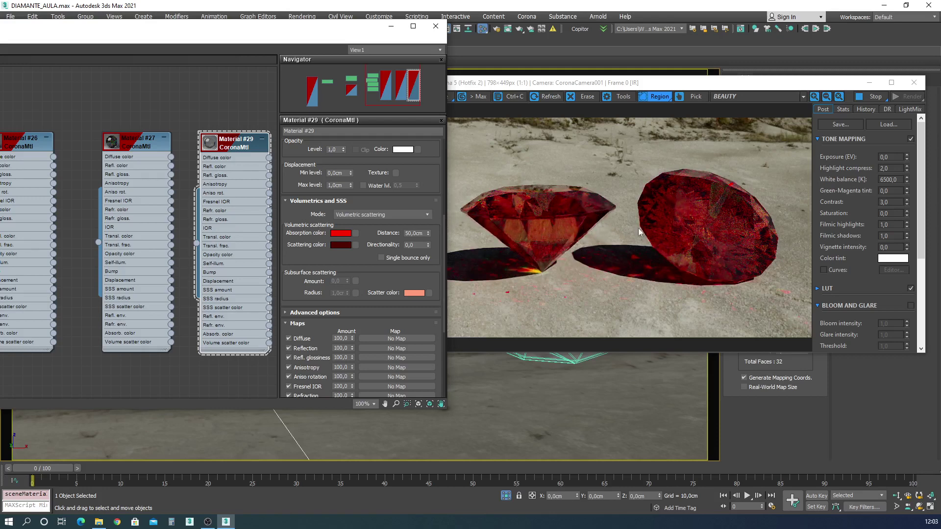
- Restore the absorption color of Material #29 to neutral grey with a value of 128
{"action": "left_click", "coordinate": [340, 233]}
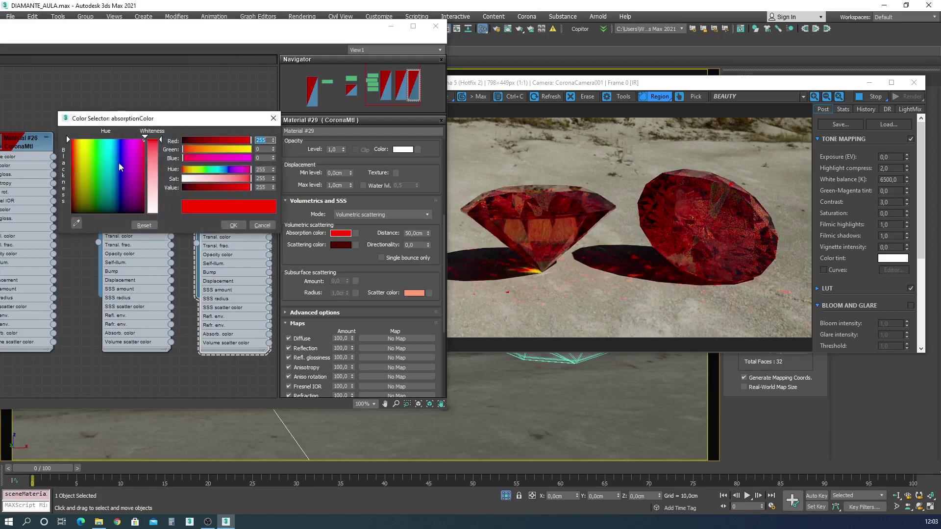
{"action": "left_click_drag", "start_coordinate": [247, 187], "coordinate": [183, 187]}
{"action": "left_click", "coordinate": [263, 187]}
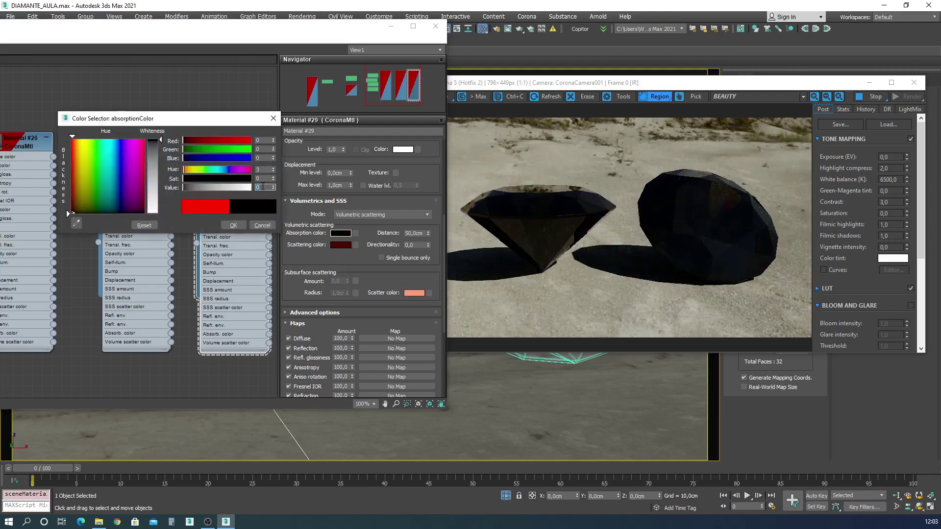
{"action": "type", "text": "128"}
{"action": "key", "text": "Return"}
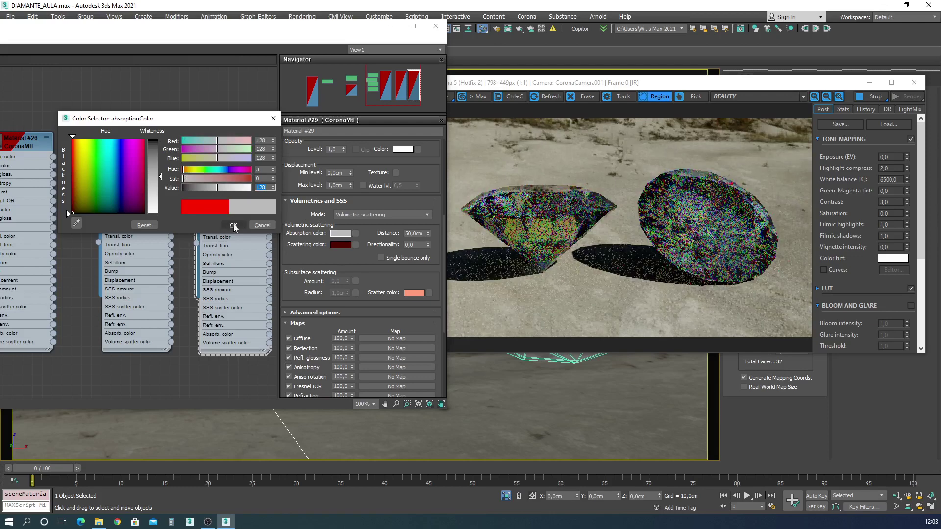
{"action": "left_click", "coordinate": [234, 225]}
- Restore the scattering color of Material #29 to black
{"action": "left_click", "coordinate": [338, 245]}
{"action": "left_click_drag", "start_coordinate": [67, 165], "coordinate": [69, 215]}
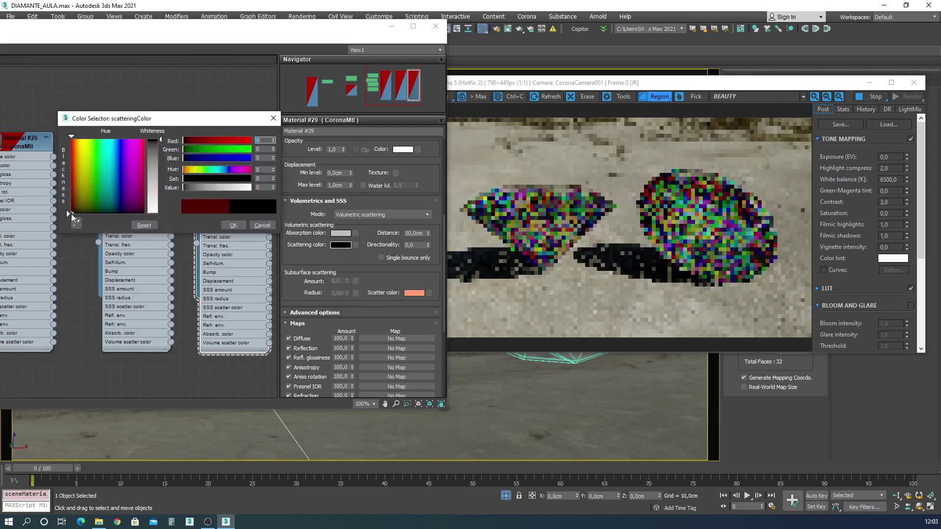
{"action": "left_click", "coordinate": [161, 139]}
{"action": "left_click", "coordinate": [233, 225]}
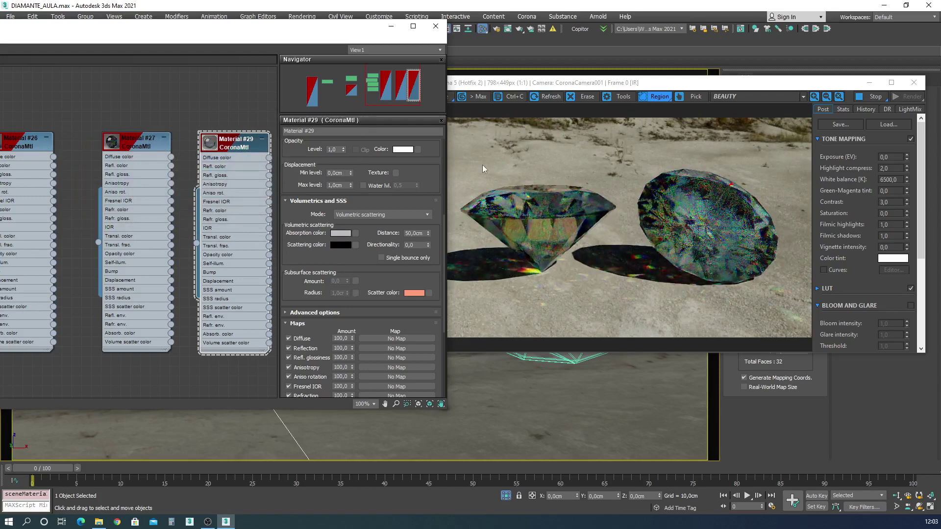
- Close the material editor, expand the render window's LUT settings and browse the available LUT presets
{"action": "key", "text": "m"}
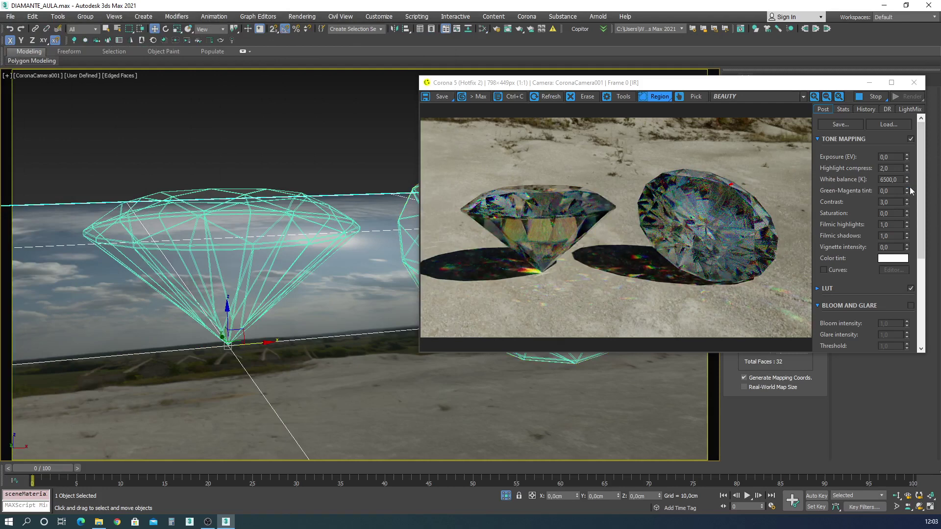
{"action": "left_click", "coordinate": [910, 288]}
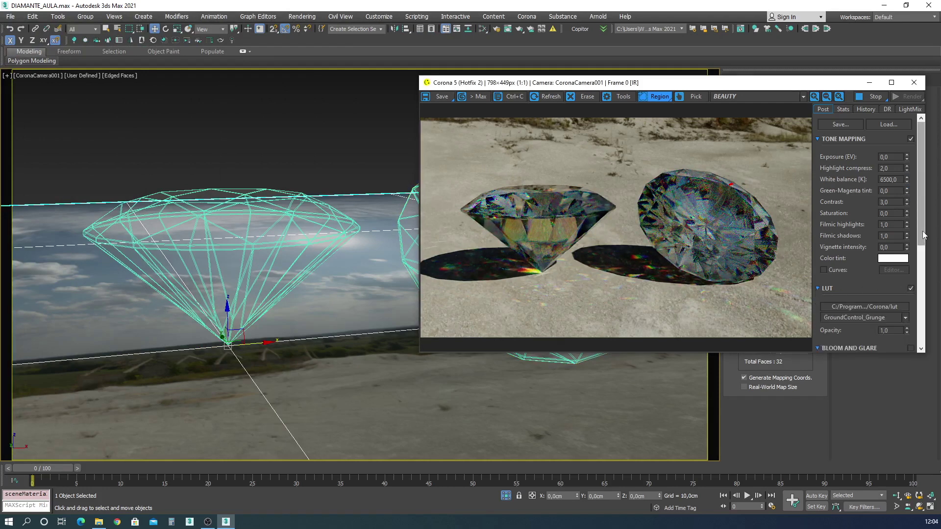
{"action": "mouse_move", "coordinate": [919, 235]}
{"action": "left_mouse_down"}
{"action": "mouse_move", "coordinate": [919, 271]}
{"action": "mouse_move", "coordinate": [919, 234]}
{"action": "left_mouse_up"}
{"action": "left_click", "coordinate": [905, 317]}
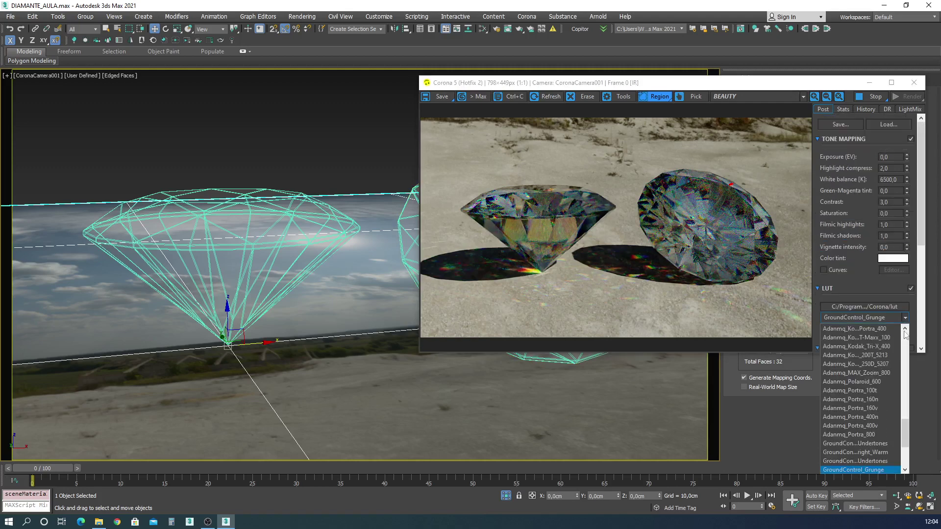
{"action": "scroll", "coordinate": [904, 440], "scroll_direction": "up", "scroll_amount": 10}
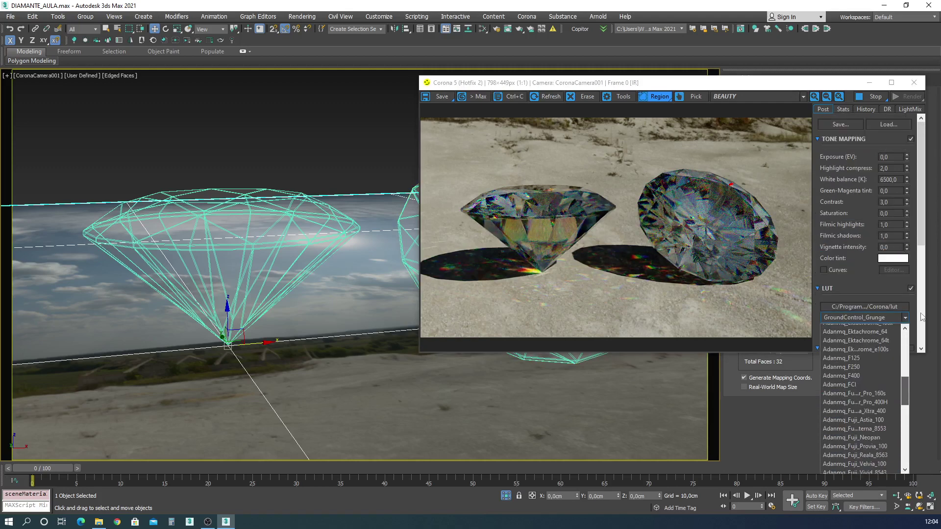
{"action": "left_click", "coordinate": [924, 238]}
{"action": "left_click_drag", "start_coordinate": [922, 239], "coordinate": [921, 254]}
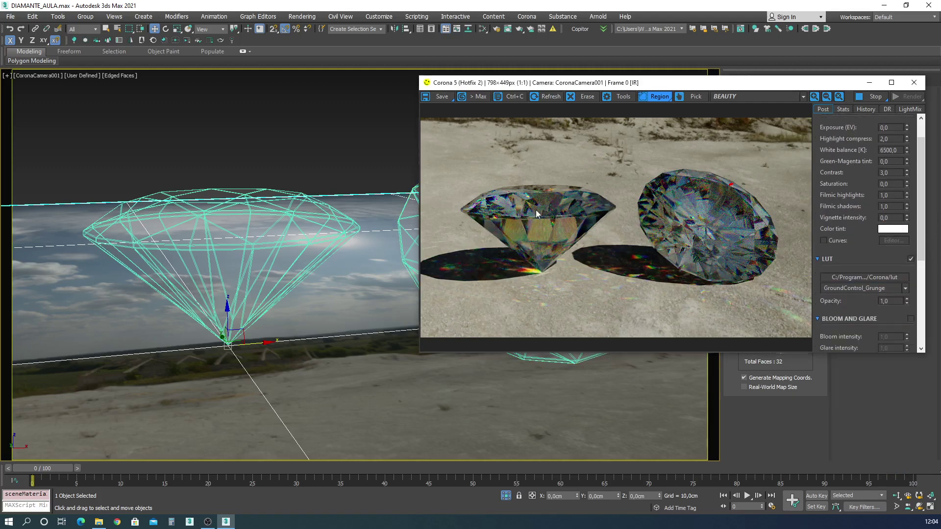
- Reposition the render window and switch the LUT off and on to compare the render
{"action": "left_click_drag", "start_coordinate": [728, 82], "coordinate": [620, 78]}
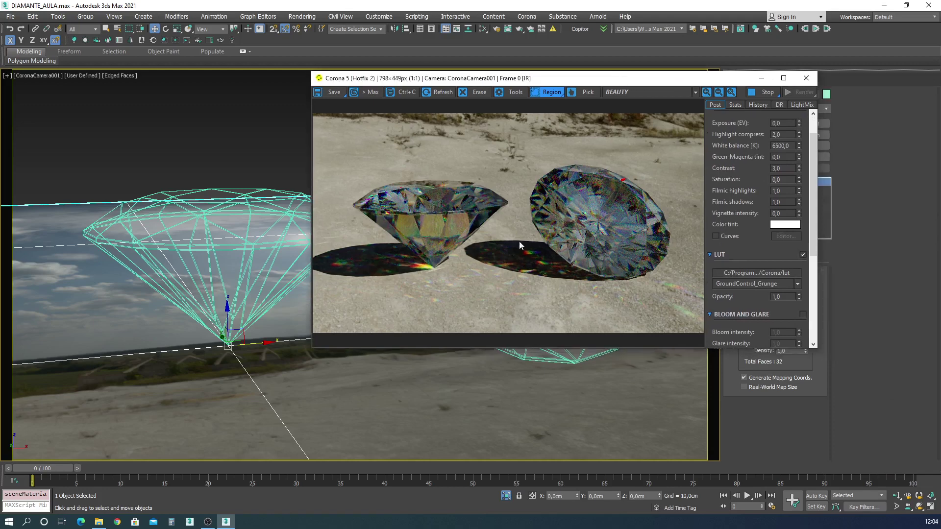
{"action": "left_click", "coordinate": [802, 255]}
{"action": "left_click", "coordinate": [802, 255]}
- Try the Kim_Amlan...graphic_03 LUT, compare it at opacity 0 and 1, and return to GroundControl_Grunge
{"action": "left_click_drag", "start_coordinate": [813, 196], "coordinate": [813, 211]}
{"action": "left_click", "coordinate": [798, 254]}
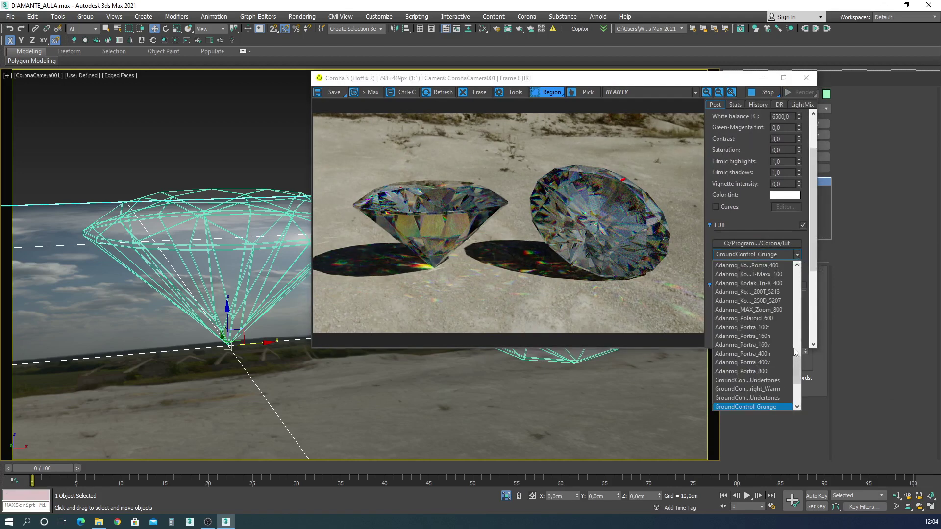
{"action": "left_click_drag", "start_coordinate": [797, 365], "coordinate": [797, 399]}
{"action": "left_click", "coordinate": [766, 392]}
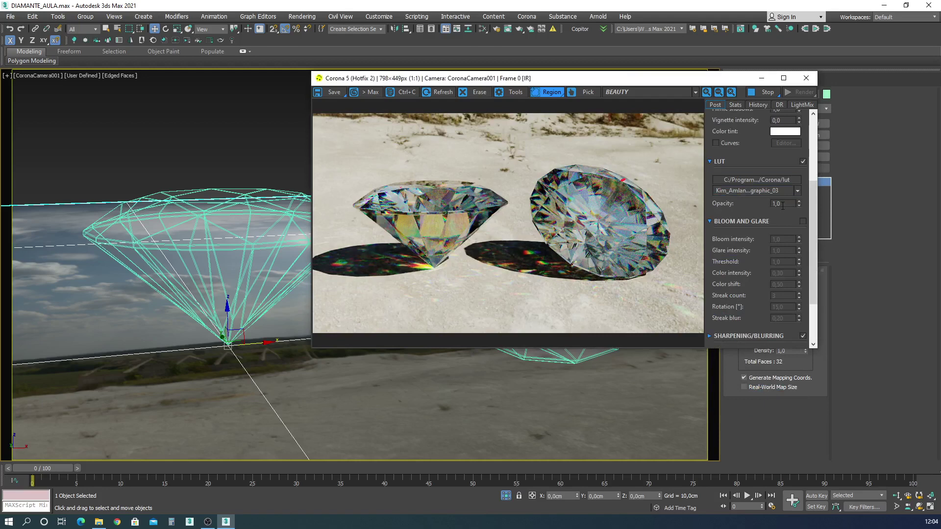
{"action": "type", "text": "0"}
{"action": "key", "text": "Return"}
{"action": "type", "text": "1"}
{"action": "key", "text": "Return"}
{"action": "left_click", "coordinate": [767, 191]}
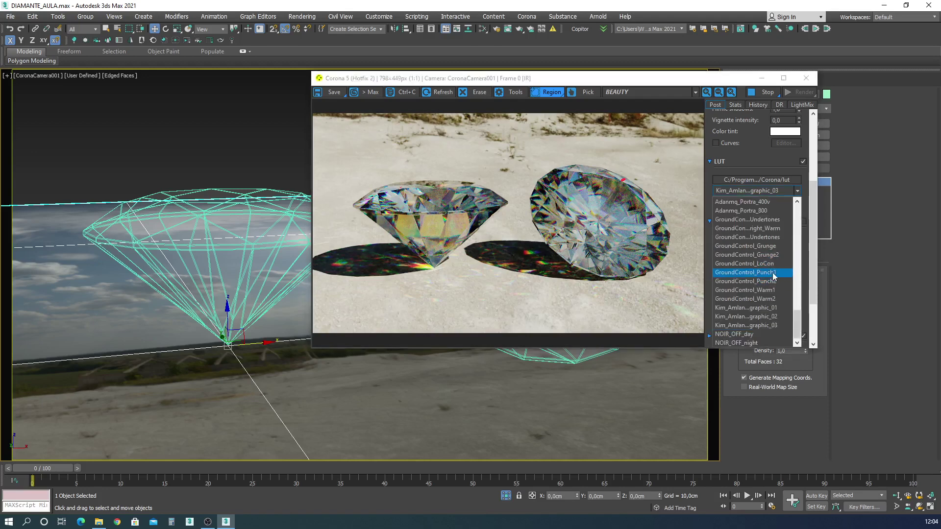
{"action": "left_click", "coordinate": [769, 246]}
- Set the tone mapping contrast to 3
{"action": "left_click_drag", "start_coordinate": [814, 223], "coordinate": [801, 165]}
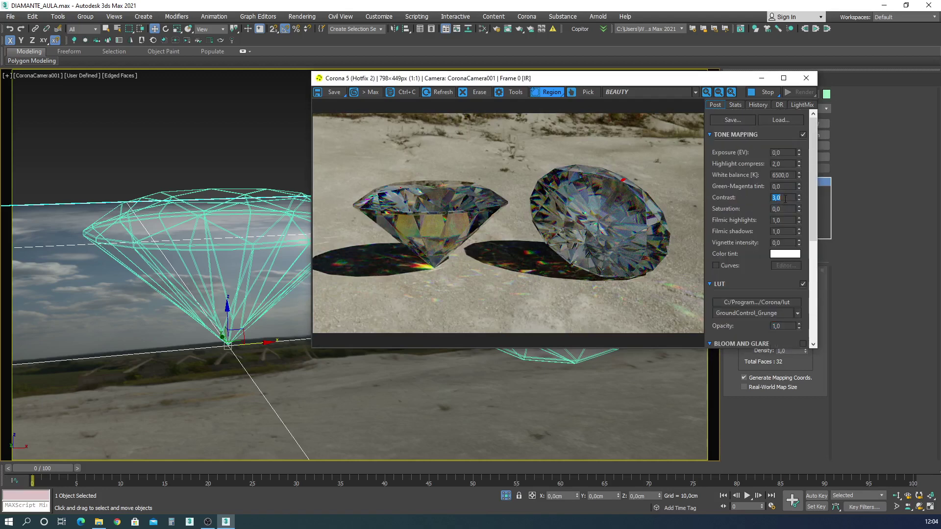
{"action": "key", "text": "BackSpace"}
{"action": "type", "text": "3"}
{"action": "key", "text": "Return"}
- Set the tone mapping exposure to 0.7 EV after trying brighter and darker values
{"action": "left_click", "coordinate": [784, 152]}
{"action": "type", "text": "0,5"}
{"action": "key", "text": "Return"}
{"action": "type", "text": ",5"}
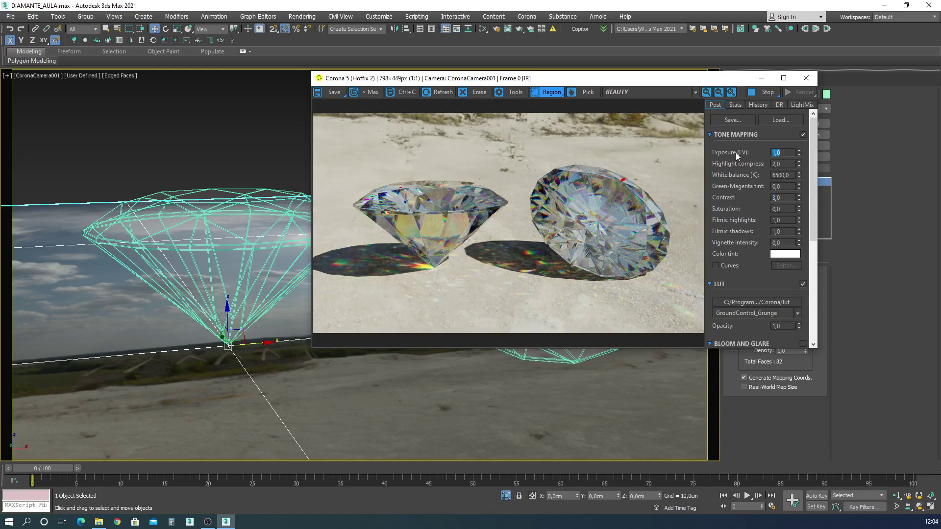
{"action": "key", "text": "BackSpace"}
{"action": "type", "text": "7"}
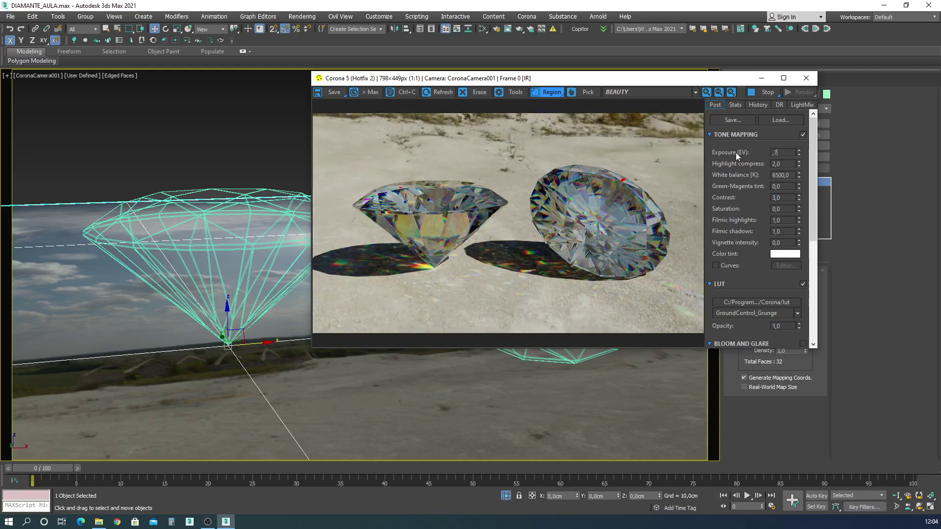
{"action": "key", "text": "Return"}
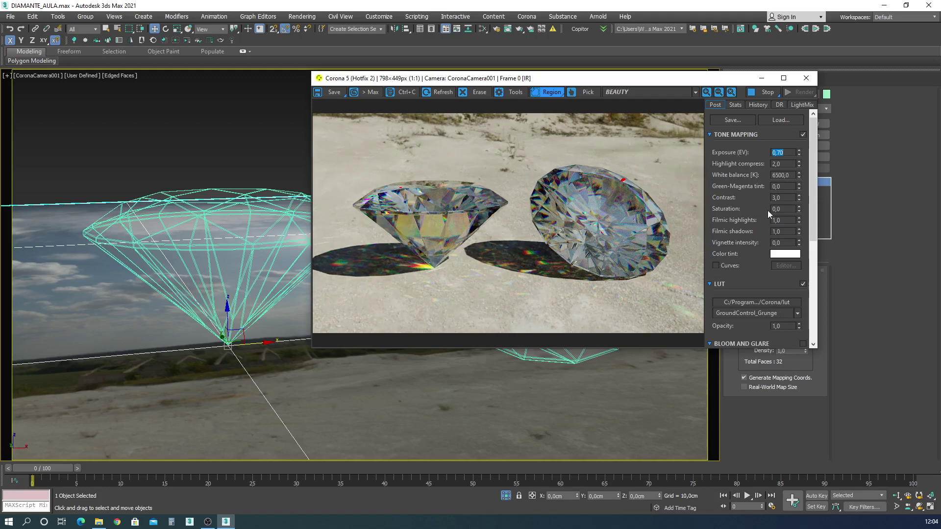
- Try filmic shadows at 0 in the tone mapping settings and return the value to 1
{"action": "double_click", "coordinate": [784, 229]}
{"action": "type", "text": "0"}
{"action": "key", "text": "Return"}
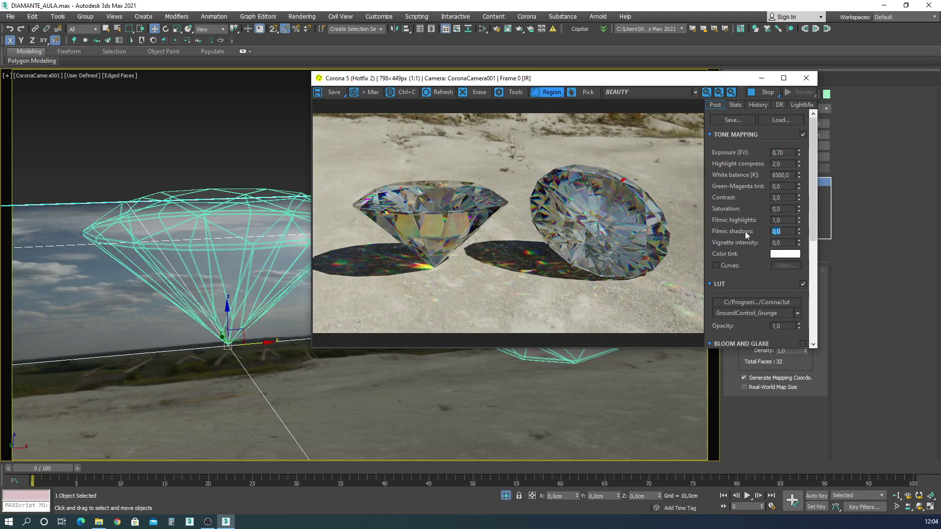
{"action": "type", "text": "1"}
{"action": "key", "text": "Return"}
{"action": "key", "text": "BackSpace"}
{"action": "type", "text": "1"}
{"action": "key", "text": "Return"}
- Set the tone mapping filmic highlights to 0
{"action": "double_click", "coordinate": [779, 220]}
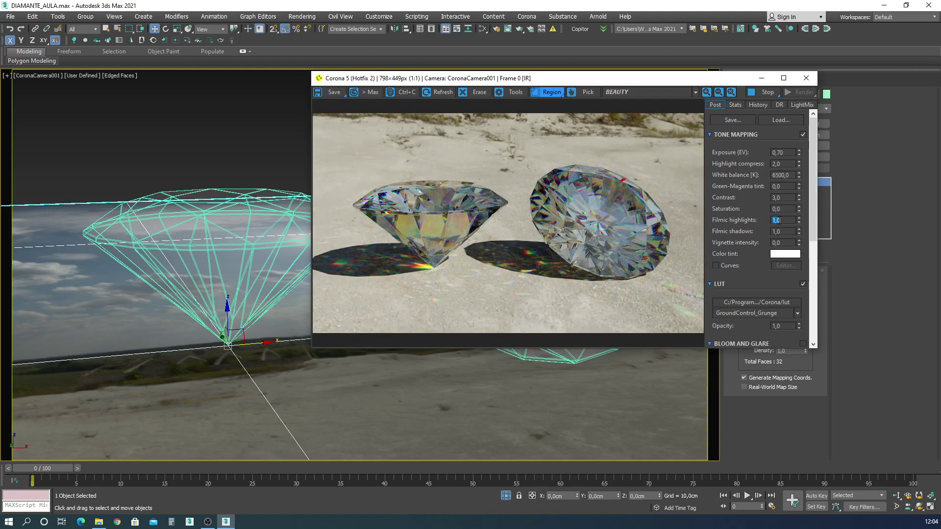
{"action": "type", "text": "0"}
{"action": "key", "text": "Return"}
- Expand the Sharpening/Blurring settings, try a blur radius of 5 and return it to 0.5
{"action": "scroll", "coordinate": [811, 266], "scroll_direction": "down", "scroll_amount": 3}
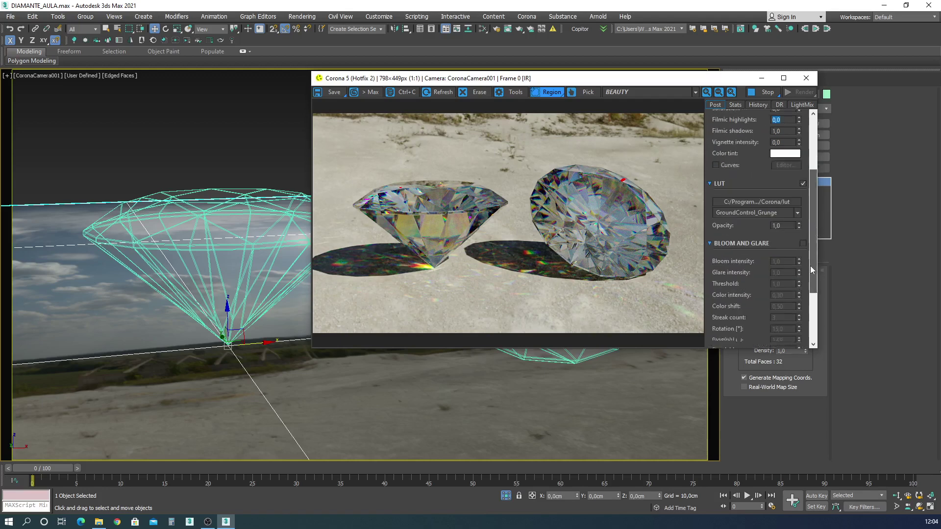
{"action": "left_click_drag", "start_coordinate": [810, 265], "coordinate": [808, 311]}
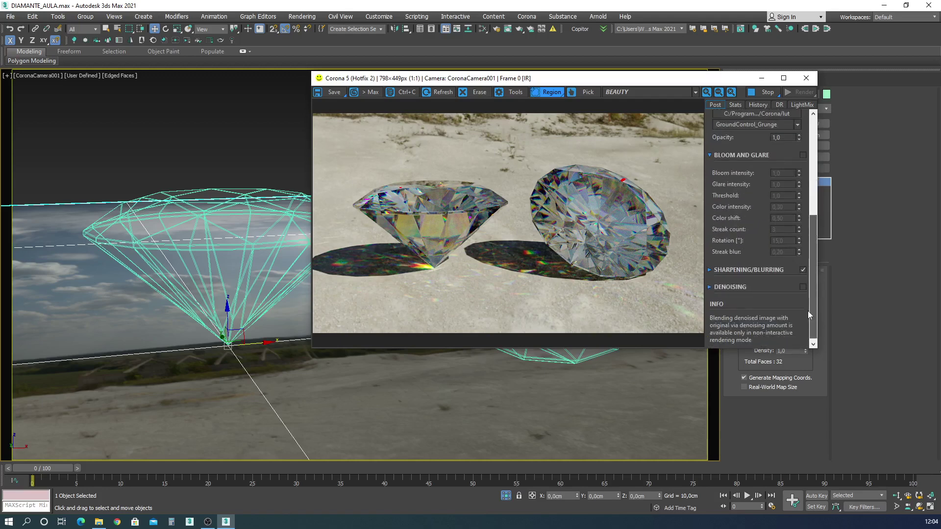
{"action": "left_click", "coordinate": [714, 272]}
{"action": "double_click", "coordinate": [782, 310]}
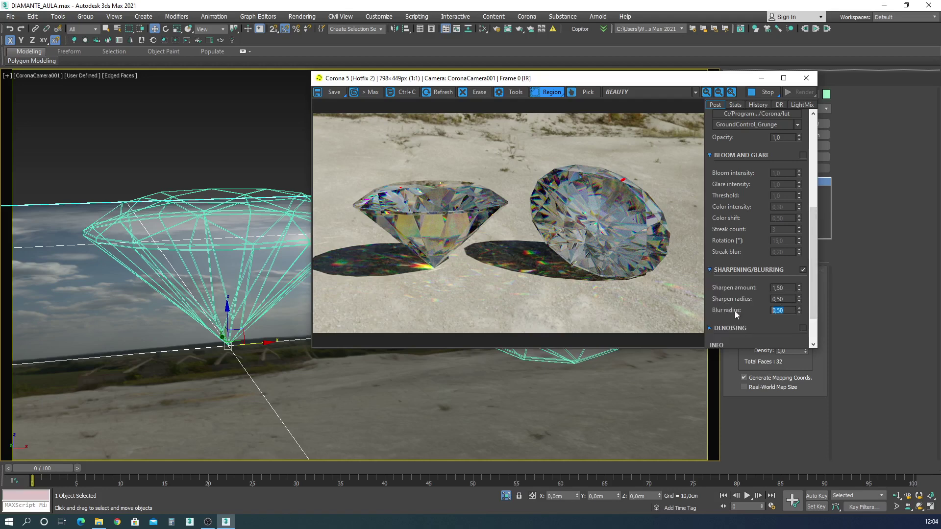
{"action": "type", "text": "15"}
{"action": "type", "text": "5"}
{"action": "key", "text": "Return"}
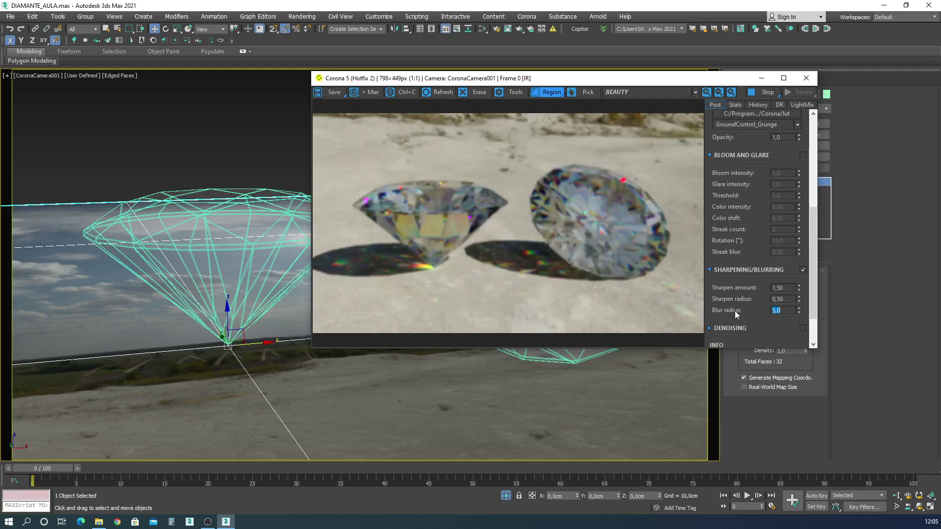
{"action": "type", "text": "0,5"}
{"action": "key", "text": "Return"}
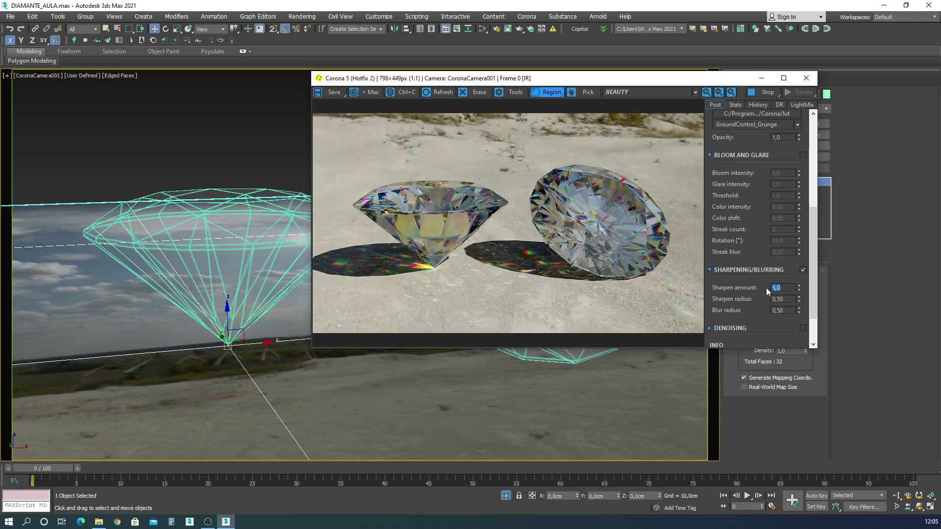
- Compare sharpen amounts of 2 and 10, and keep the amount at 2
{"action": "type", "text": "2"}
{"action": "key", "text": "Return"}
{"action": "type", "text": "10"}
{"action": "key", "text": "Return"}
{"action": "type", "text": "2"}
{"action": "key", "text": "Return"}
- Enable Bloom and Glare, try bloom intensities of 5 and 10, and set it to 2
{"action": "left_click", "coordinate": [803, 156]}
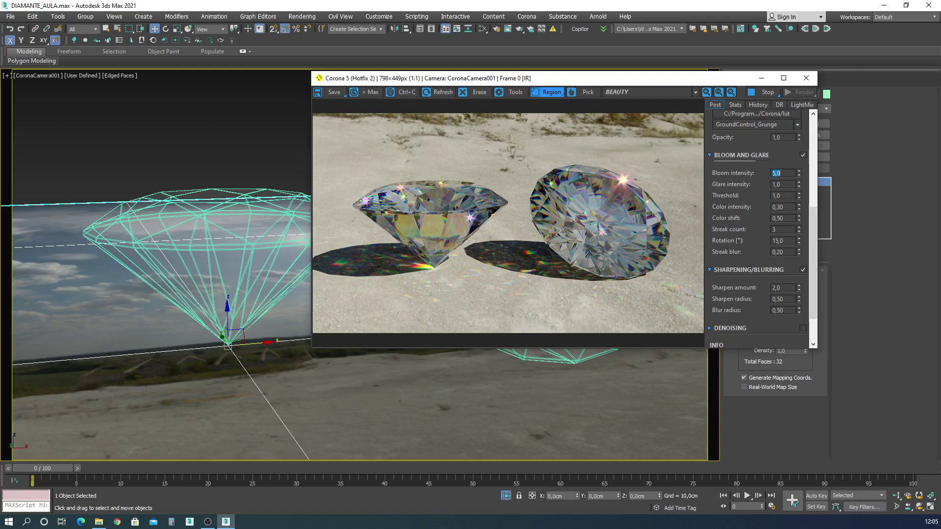
{"action": "type", "text": "10"}
{"action": "key", "text": "Return"}
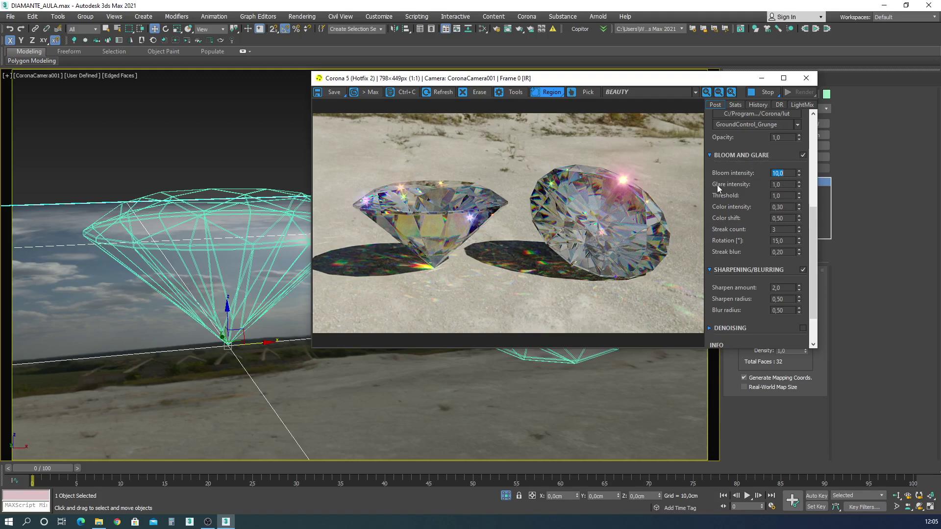
{"action": "type", "text": "2"}
{"action": "key", "text": "Tab"}
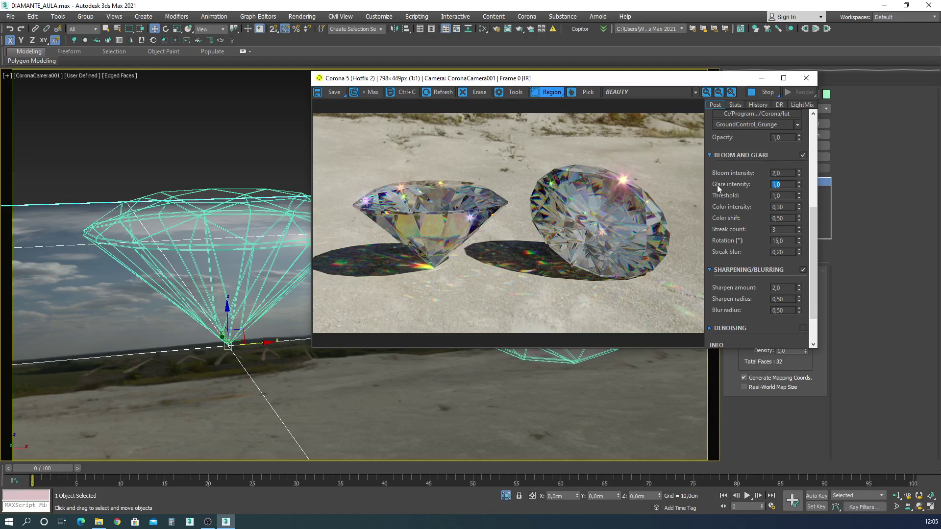
- Try a glare intensity of 10 and return it to 1
{"action": "type", "text": "10"}
{"action": "key", "text": "Return"}
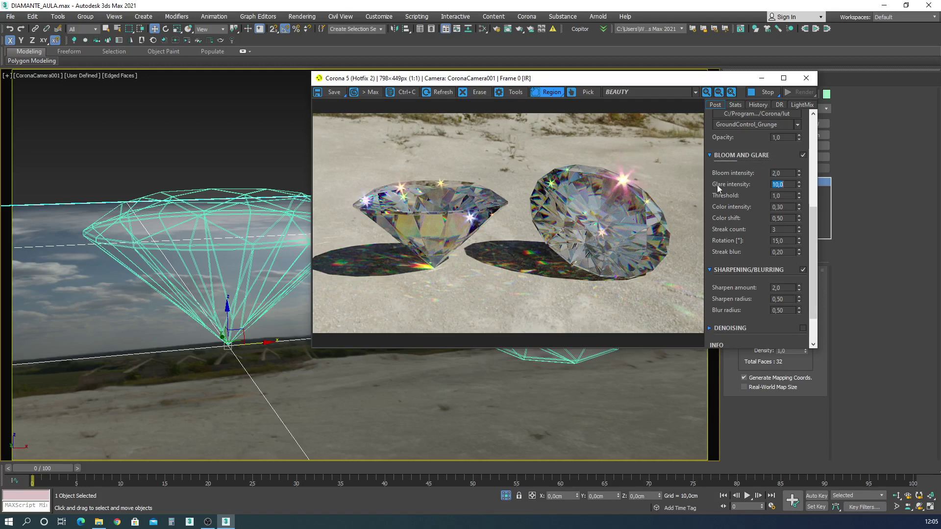
{"action": "type", "text": "1"}
{"action": "key", "text": "Return"}
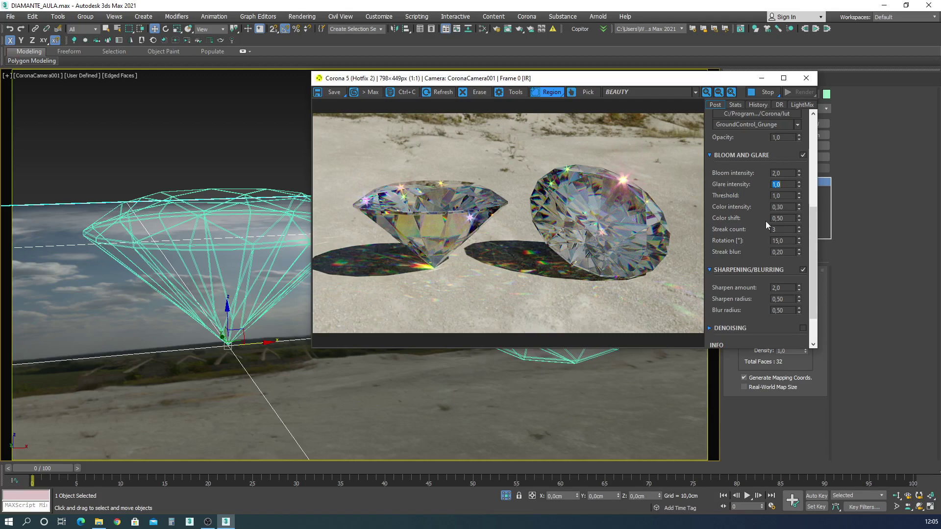
- Try glare streak counts of 5, 1, 2, 4 and 8, and return the count to 3
{"action": "double_click", "coordinate": [780, 229]}
{"action": "type", "text": "5"}
{"action": "key", "text": "Return"}
{"action": "type", "text": "1"}
{"action": "key", "text": "Return"}
{"action": "type", "text": "2"}
{"action": "key", "text": "Return"}
{"action": "type", "text": "4"}
{"action": "key", "text": "Return"}
{"action": "type", "text": "8"}
{"action": "key", "text": "Return"}
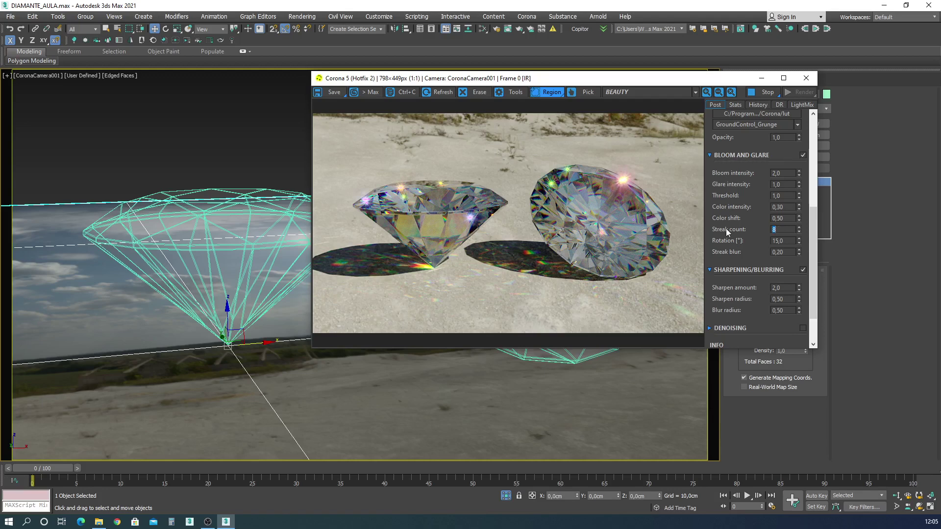
{"action": "type", "text": "3"}
{"action": "key", "text": "Return"}
- Try glare streak blur values of 0, 1 and 0.5
{"action": "double_click", "coordinate": [784, 252]}
{"action": "type", "text": "0"}
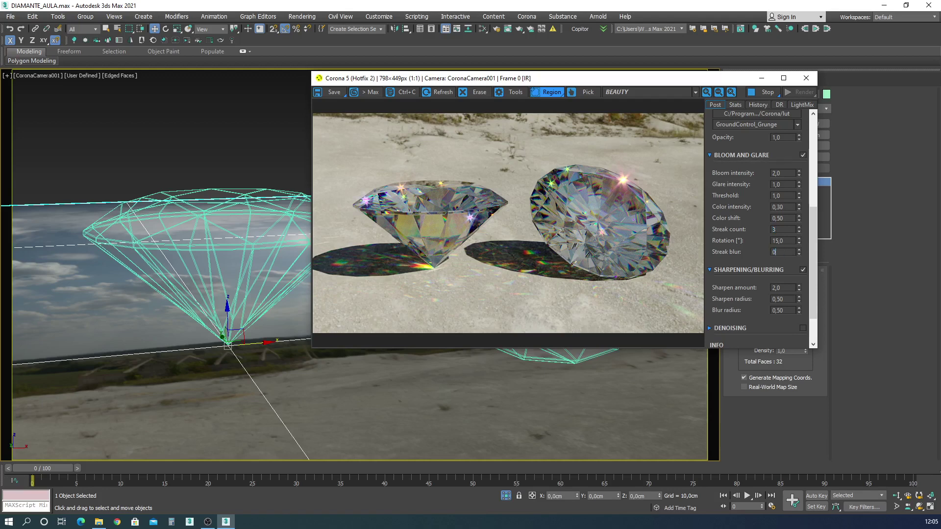
{"action": "key", "text": "Return"}
{"action": "type", "text": "1"}
{"action": "key", "text": "Return"}
{"action": "type", "text": ",5"}
{"action": "key", "text": "Return"}
- Compare bloom and glare thresholds of 0, 1 and 50, and return the threshold to 1
{"action": "left_click", "coordinate": [779, 196]}
{"action": "type", "text": "0"}
{"action": "key", "text": "Return"}
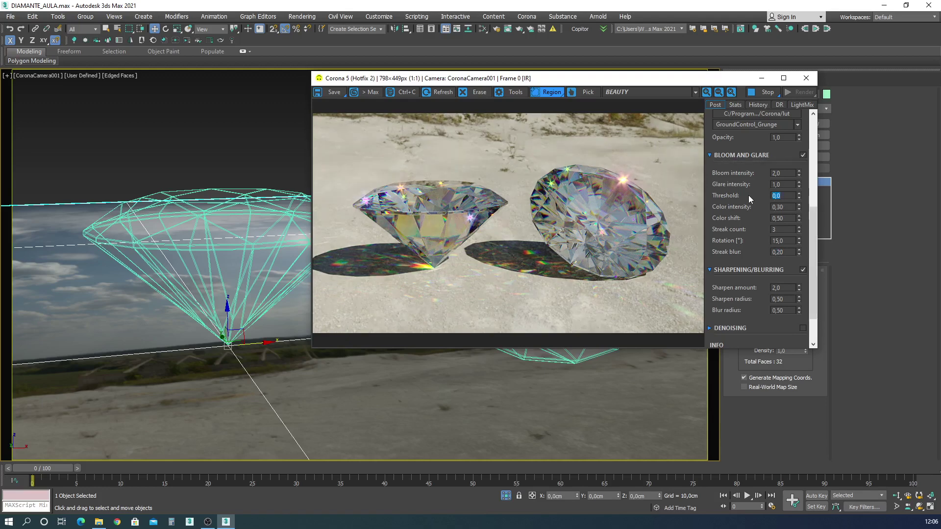
{"action": "type", "text": "1"}
{"action": "key", "text": "Return"}
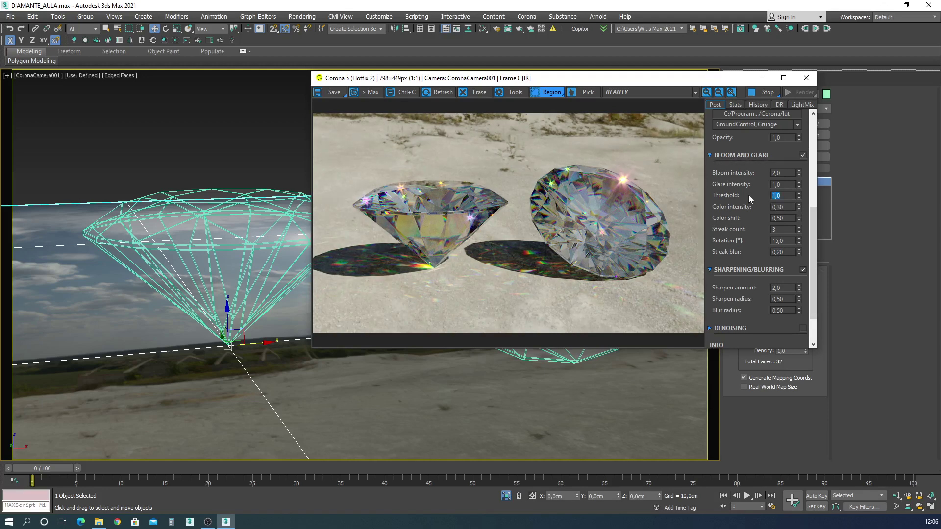
{"action": "type", "text": "50"}
{"action": "key", "text": "Return"}
{"action": "type", "text": "0"}
{"action": "key", "text": "Return"}
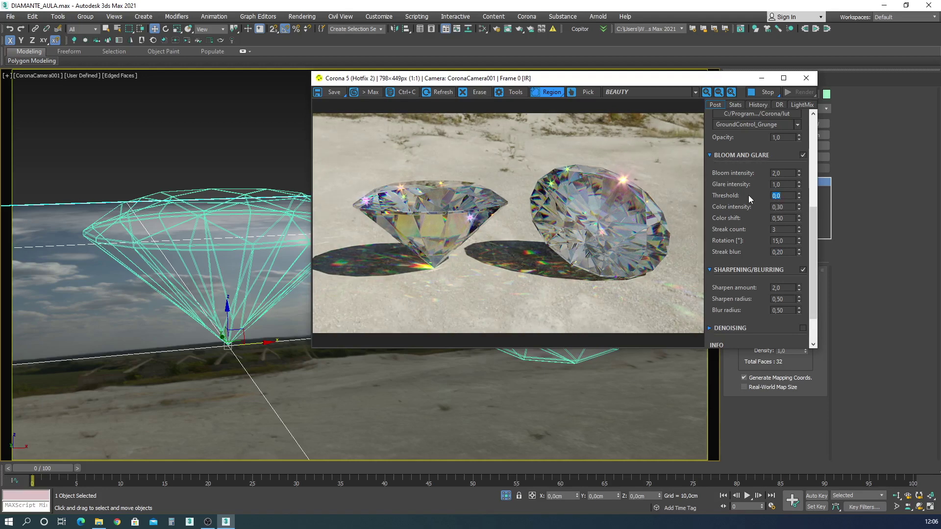
{"action": "type", "text": "1"}
{"action": "key", "text": "Return"}
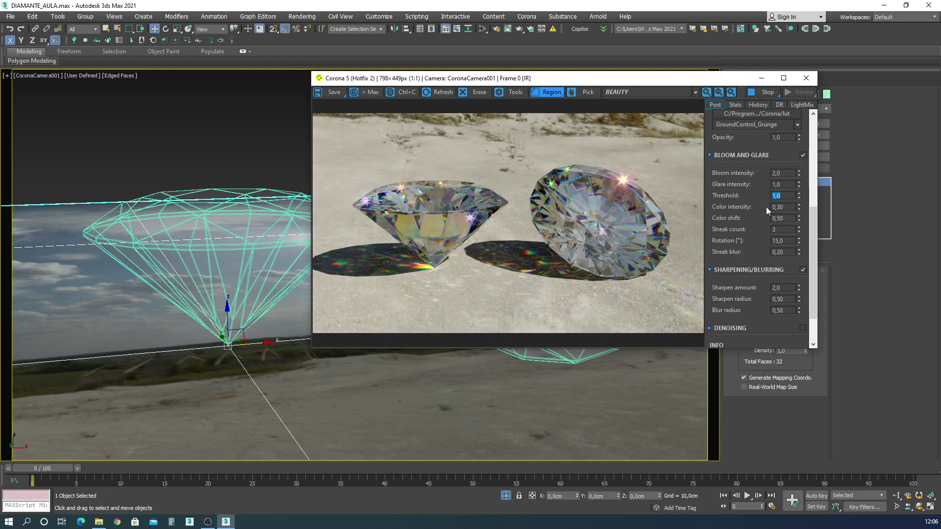
- Try a bloom intensity of 50 and set it to 1
{"action": "left_click_drag", "start_coordinate": [811, 213], "coordinate": [813, 194]}
{"action": "double_click", "coordinate": [783, 215]}
{"action": "type", "text": "50"}
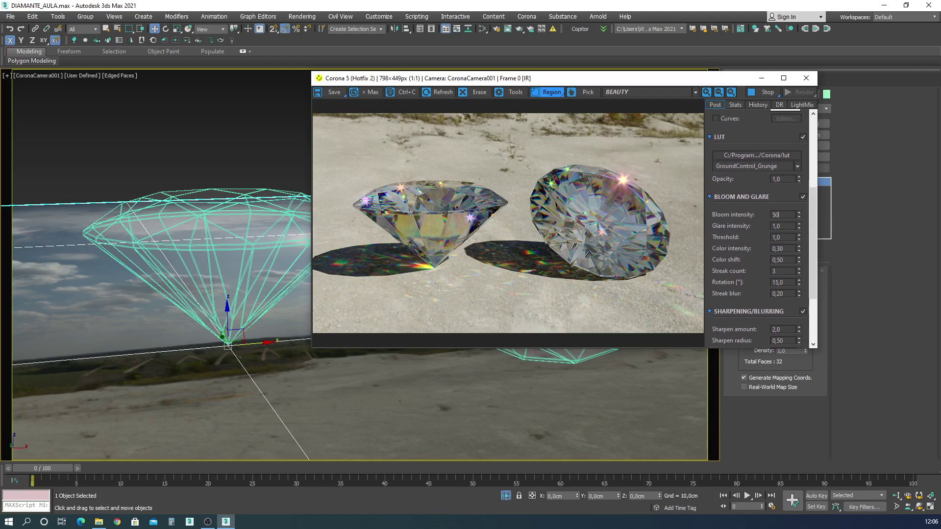
{"action": "key", "text": "Return"}
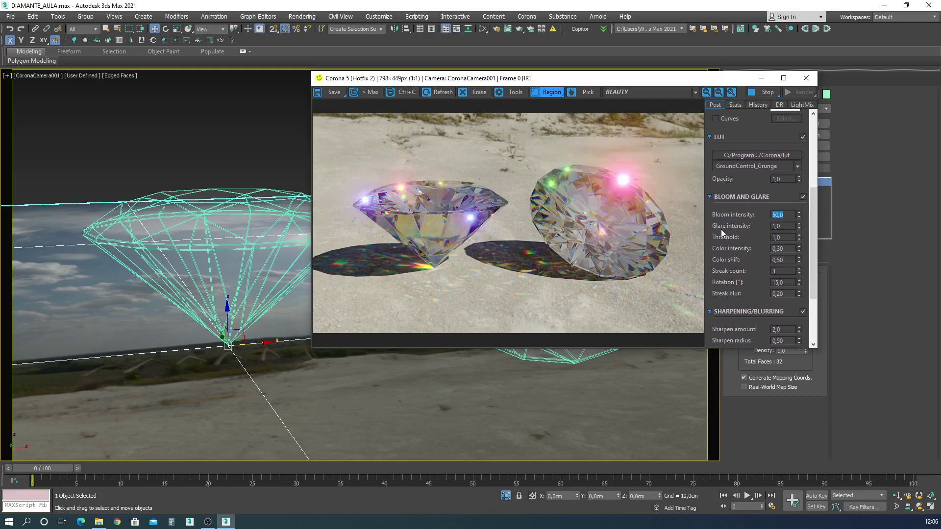
{"action": "type", "text": "1"}
{"action": "key", "text": "Return"}
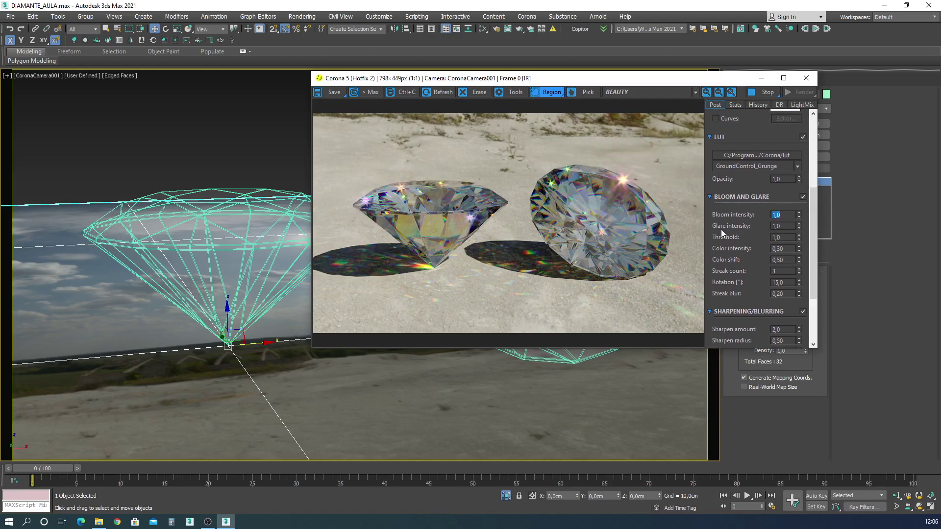
- Try glare intensities of 50 and 2, and return the glare intensity to 1
{"action": "double_click", "coordinate": [777, 226]}
{"action": "type", "text": "50"}
{"action": "key", "text": "Return"}
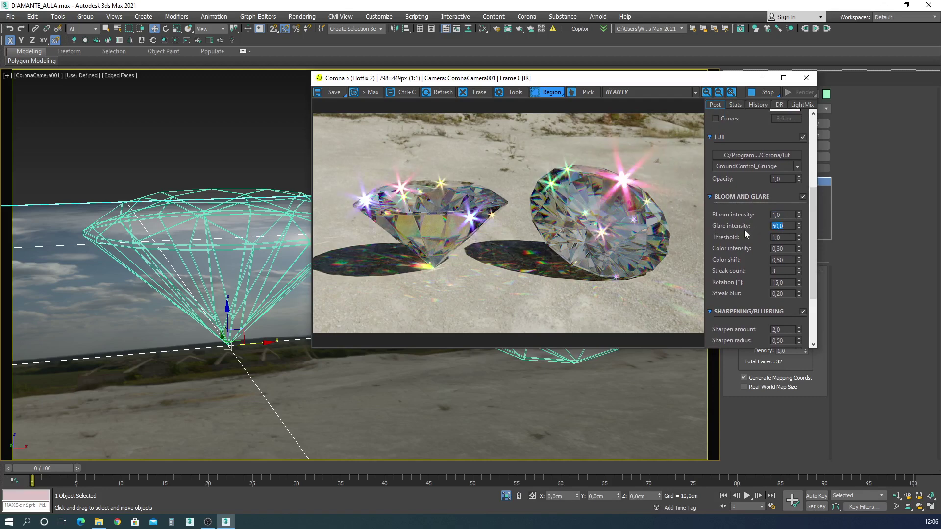
{"action": "type", "text": "2"}
{"action": "key", "text": "Return"}
{"action": "left_click_drag", "start_coordinate": [809, 211], "coordinate": [811, 153]}
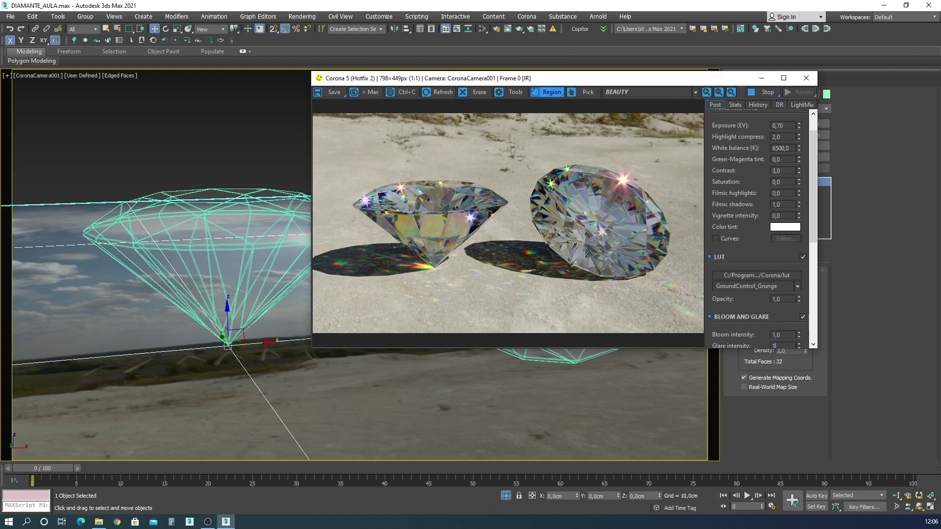
{"action": "type", "text": "1"}
{"action": "key", "text": "Return"}
- Maximize the render window to inspect the post-processed diamonds at full size, and close it
{"action": "scroll", "coordinate": [816, 186], "scroll_direction": "up", "scroll_amount": 2}
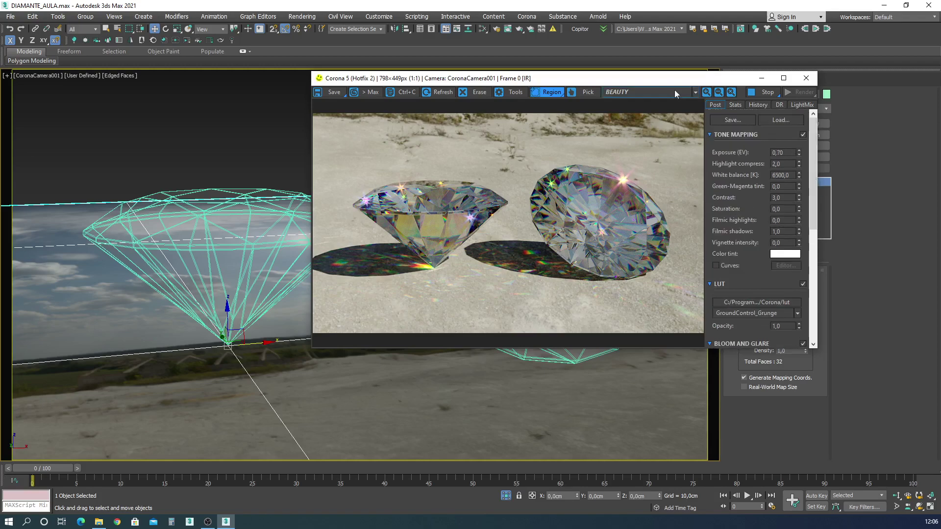
{"action": "left_click", "coordinate": [784, 78]}
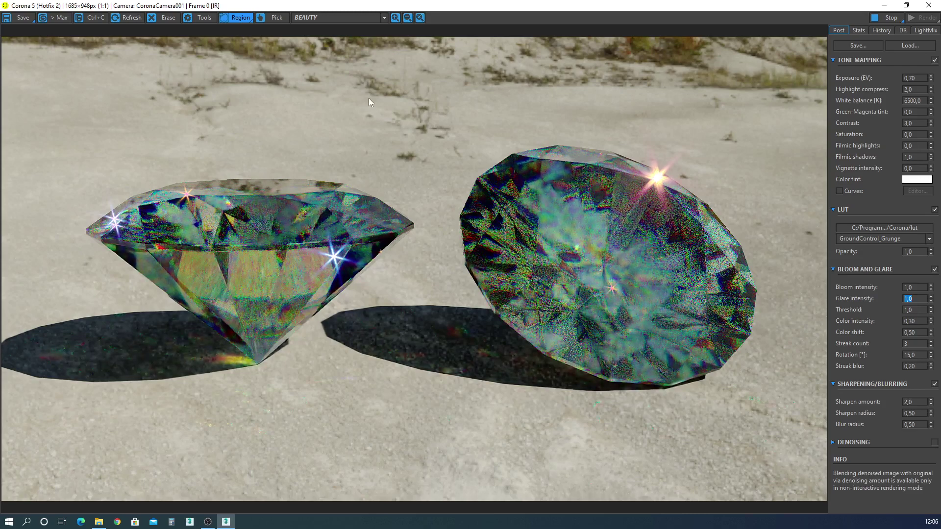
{"action": "left_click", "coordinate": [928, 5]}
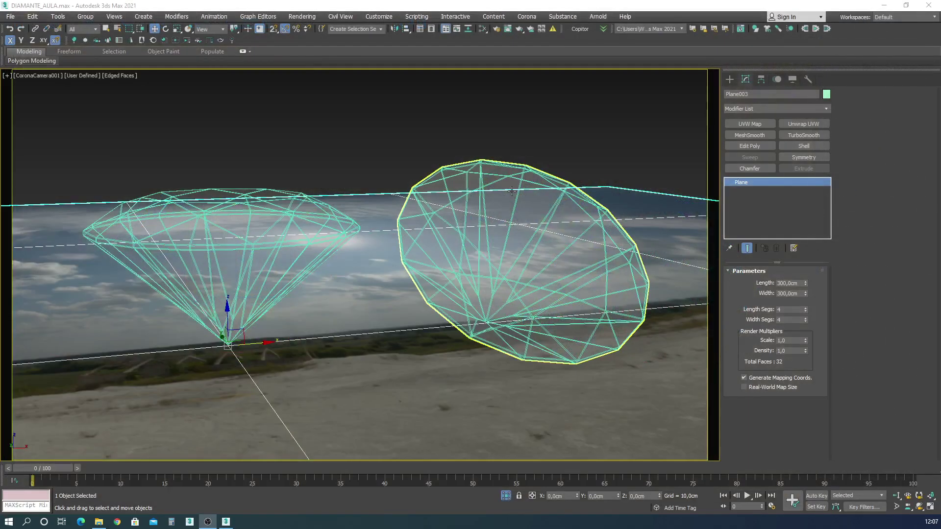
- Try welding all vertices of the tilted diamond with a 0.01 cm threshold, cancel the weld and leave vertex editing
{"action": "left_click", "coordinate": [512, 191]}
{"action": "left_click", "coordinate": [750, 282]}
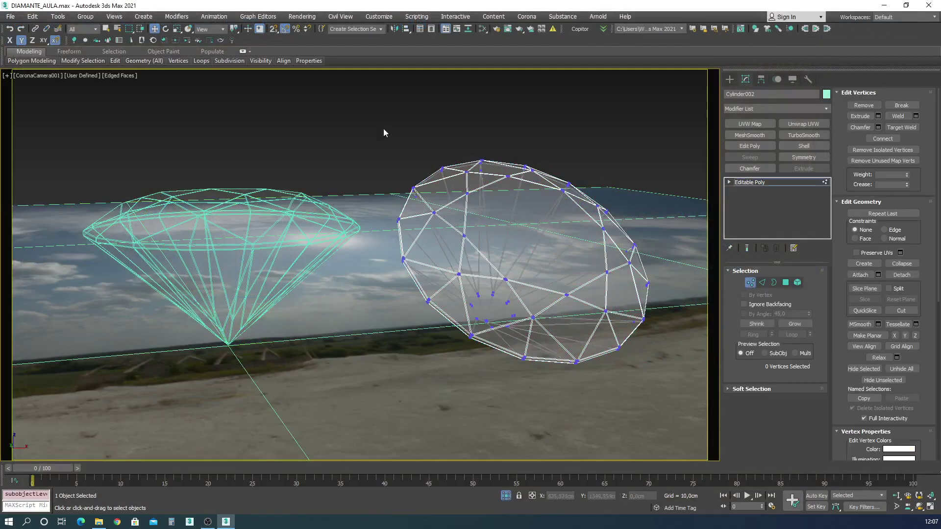
{"action": "left_click_drag", "start_coordinate": [384, 133], "coordinate": [713, 398]}
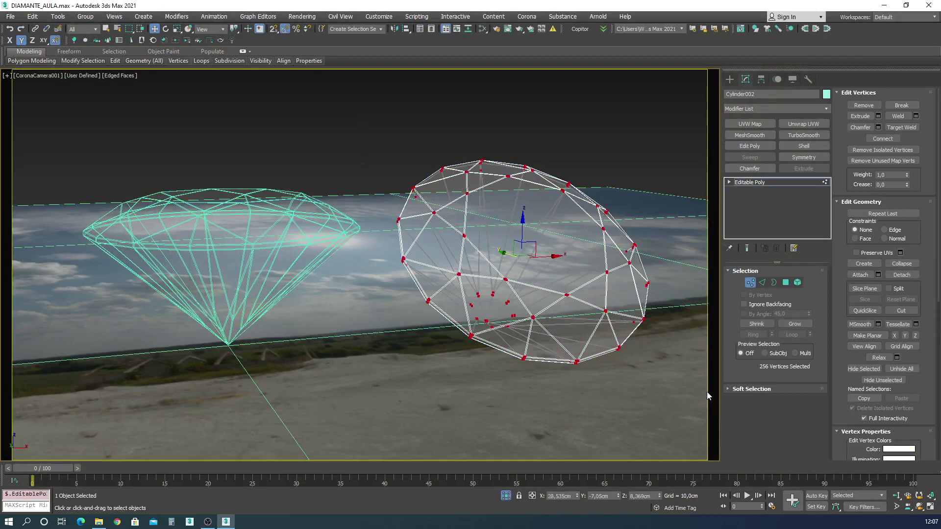
{"action": "left_click", "coordinate": [916, 116]}
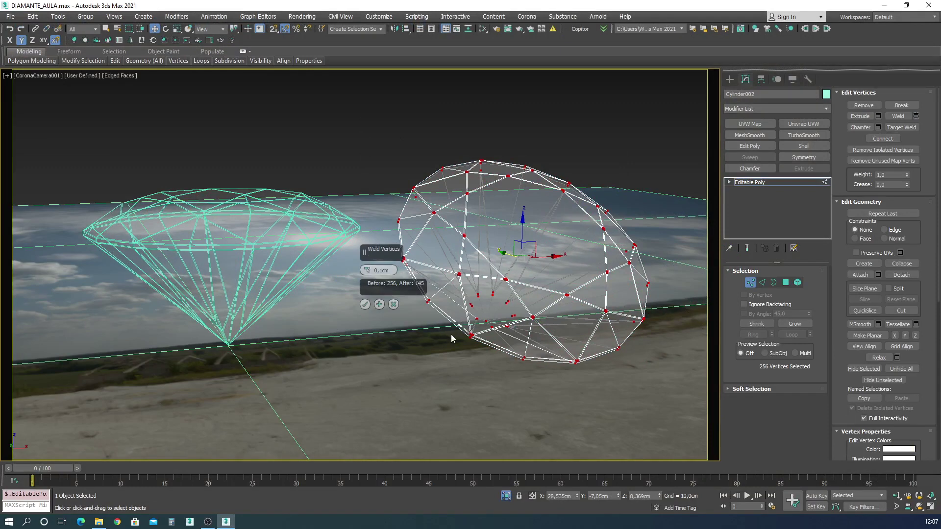
{"action": "double_click", "coordinate": [392, 271]}
{"action": "type", "text": ","}
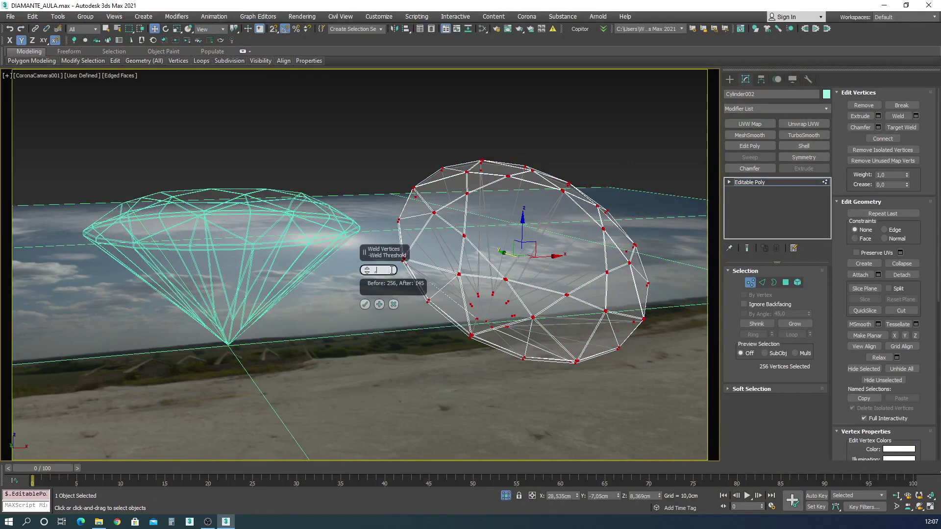
{"action": "type", "text": "01"}
{"action": "key", "text": "Return"}
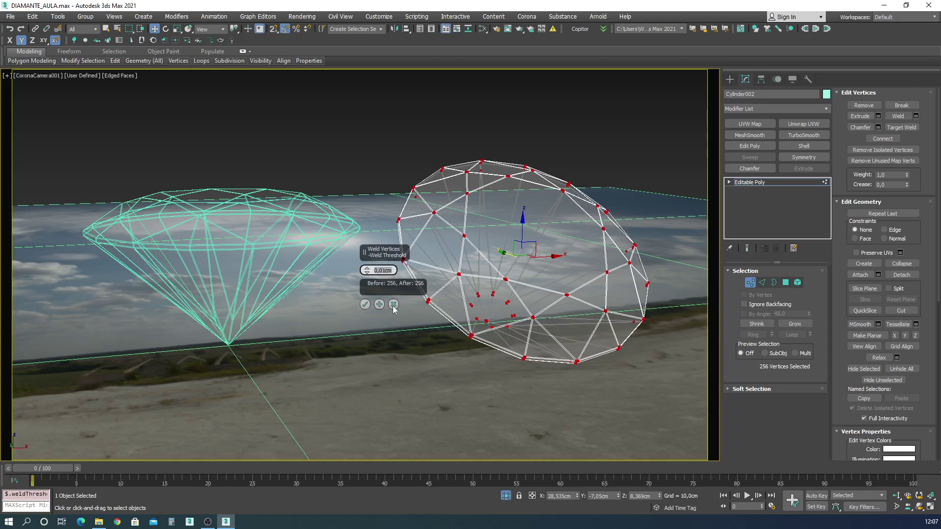
{"action": "left_click", "coordinate": [393, 305]}
{"action": "left_click", "coordinate": [750, 282]}
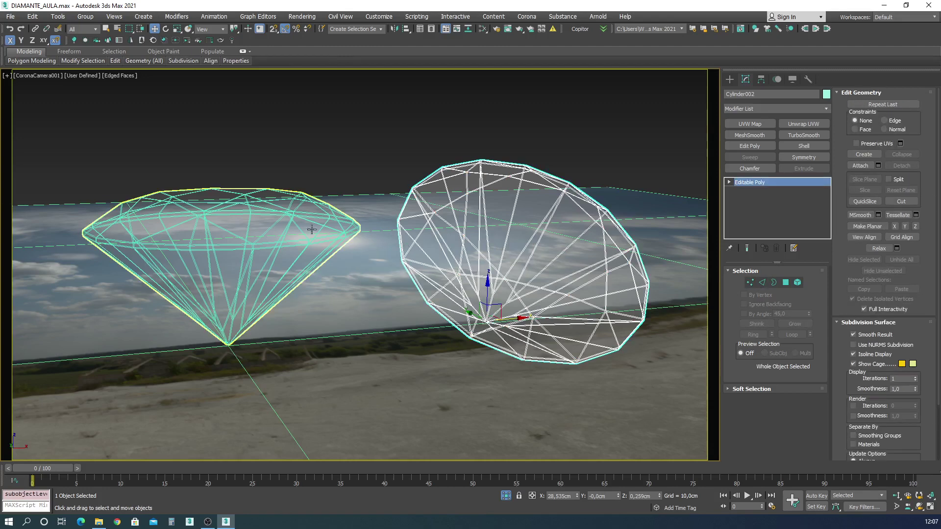
{"action": "left_click", "coordinate": [279, 236]}
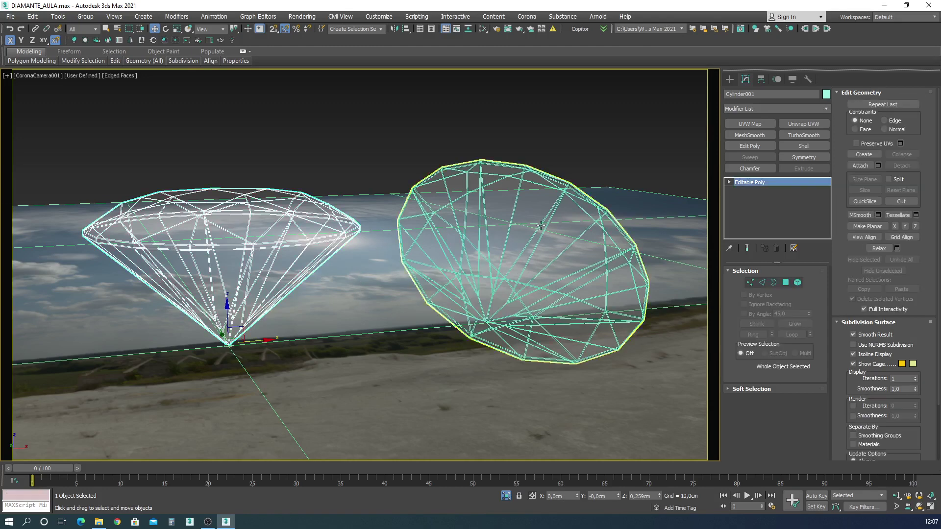
{"action": "left_click", "coordinate": [519, 179]}
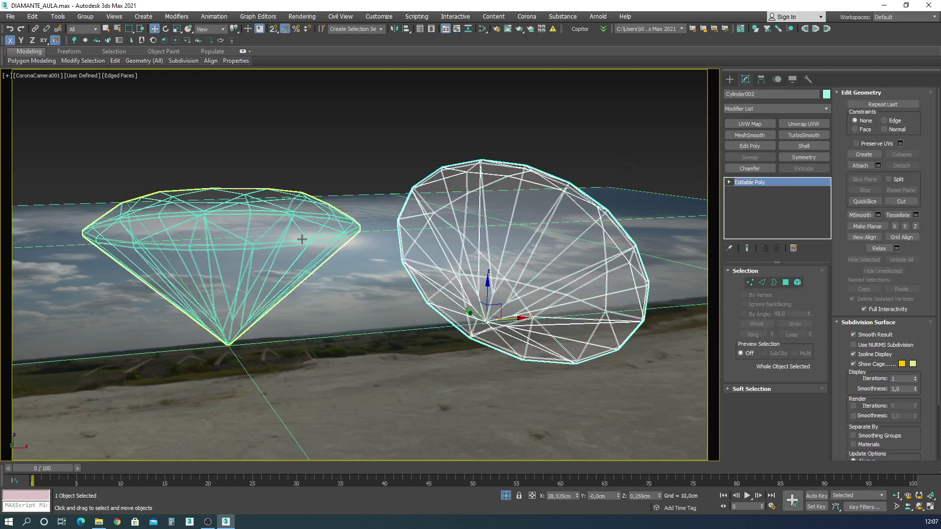
{"action": "left_click", "coordinate": [224, 213]}
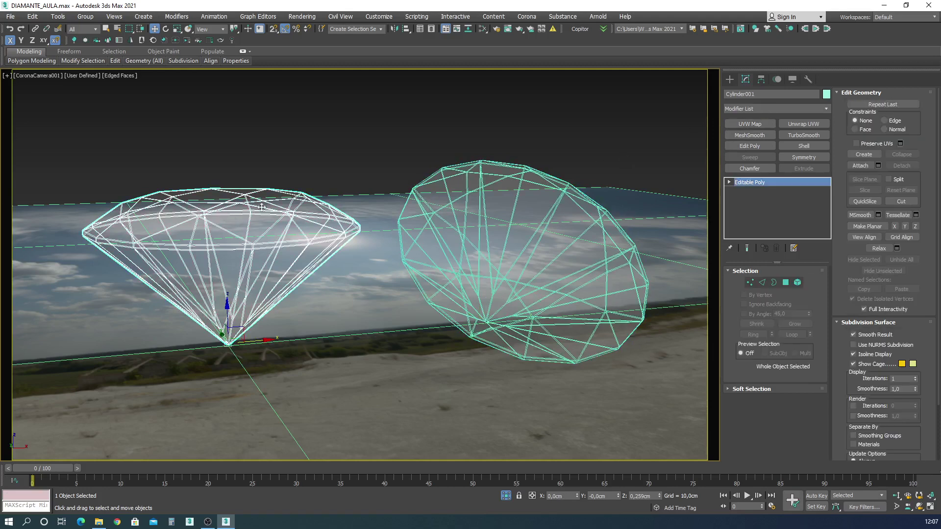
{"action": "left_click", "coordinate": [498, 215]}
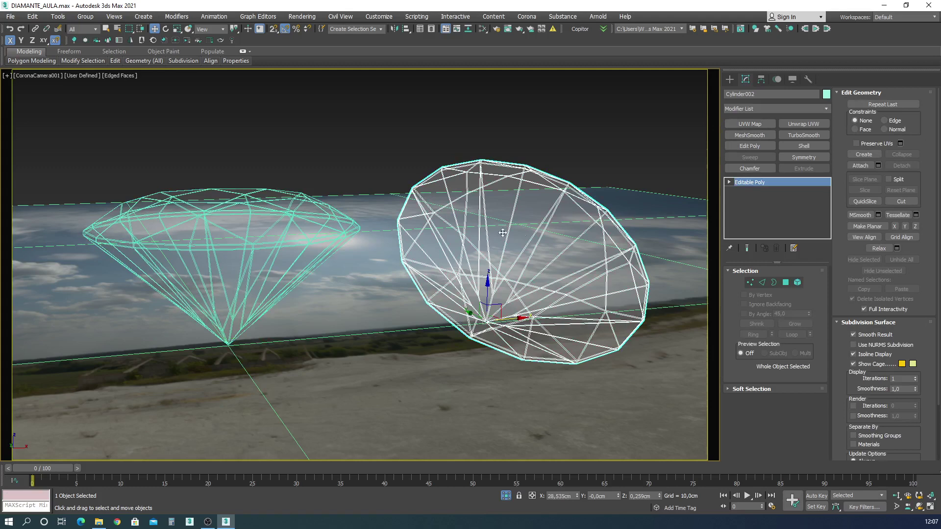
- Save the scene with nothing selected, start and stop a Corona interactive render, and close the render window
{"action": "left_click", "coordinate": [422, 149]}
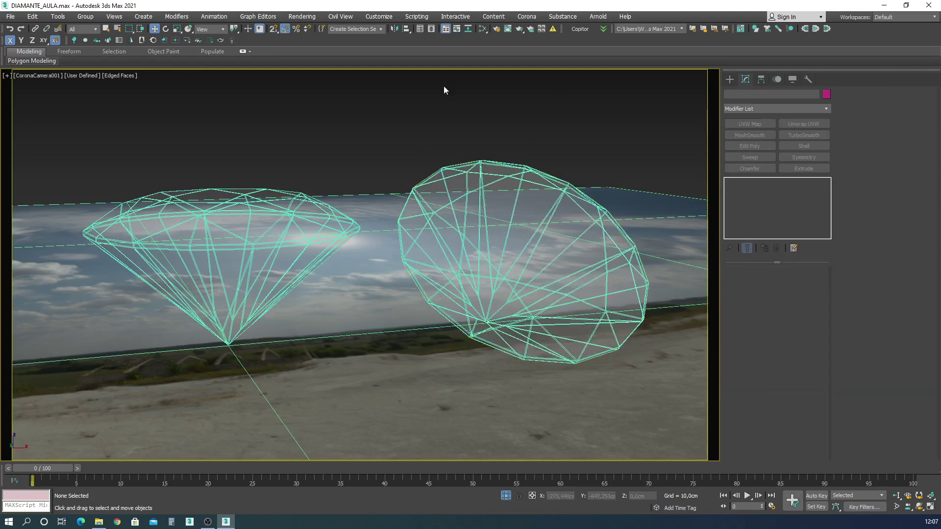
{"action": "key", "text": "ctrl+s"}
{"action": "left_click", "coordinate": [186, 42]}
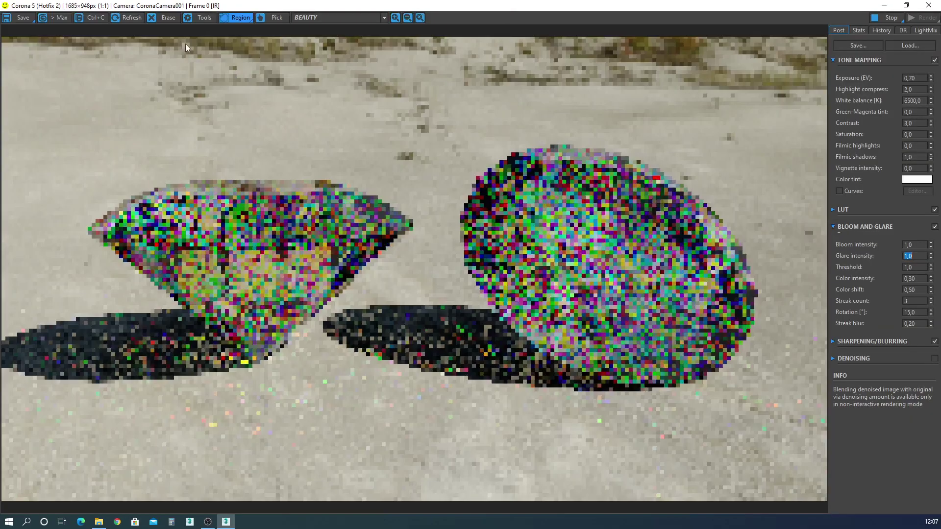
{"action": "left_click", "coordinate": [893, 17]}
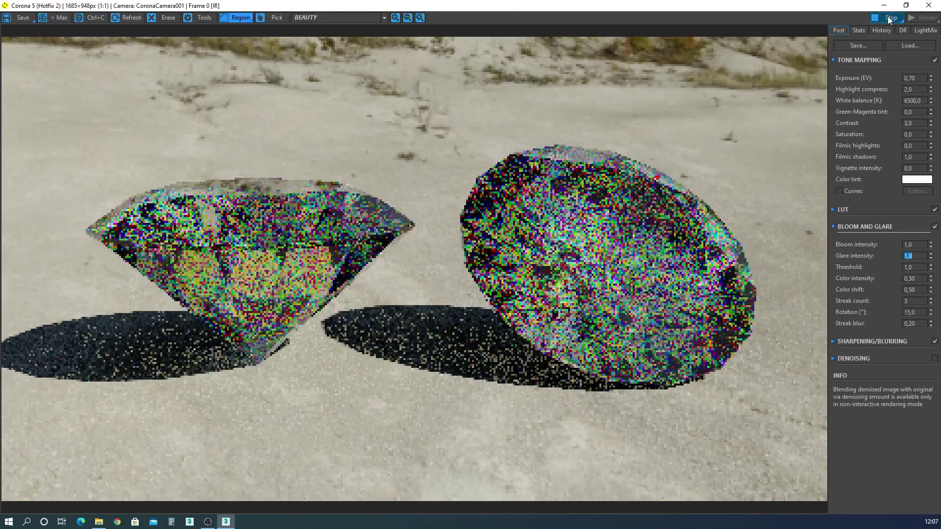
{"action": "left_click", "coordinate": [929, 6]}
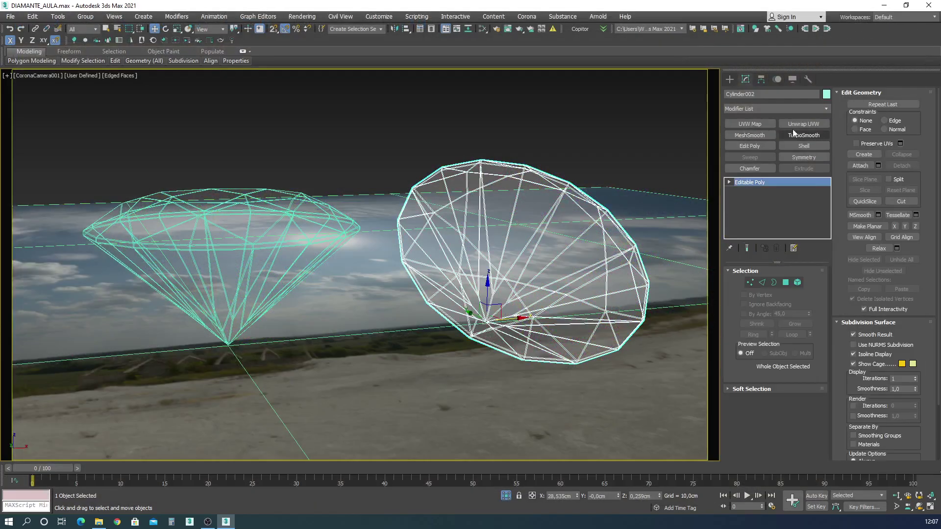
- Try a TurboSmooth modifier with 3 iterations on the tilted diamond using Clay viewport shading, and remove the modifier
{"action": "left_click", "coordinate": [801, 134]}
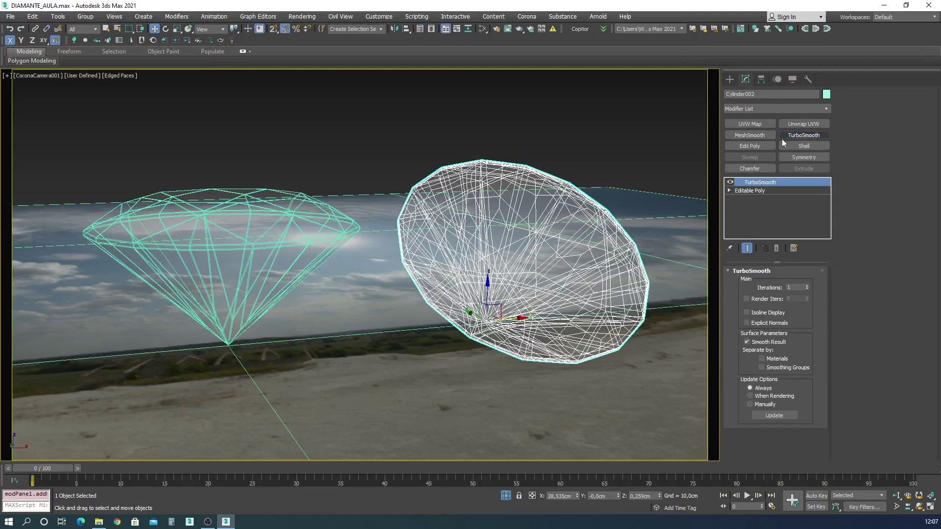
{"action": "left_click", "coordinate": [133, 77]}
{"action": "left_click", "coordinate": [156, 139]}
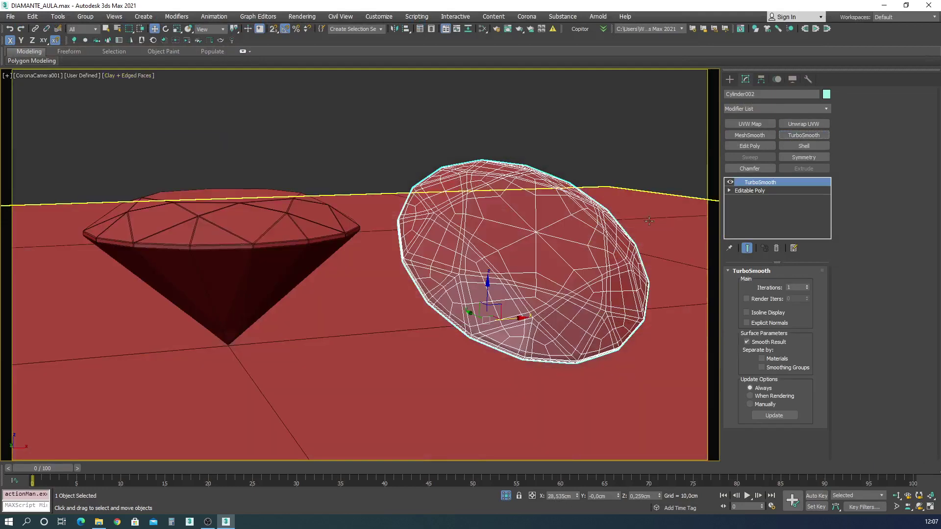
{"action": "left_click", "coordinate": [806, 287]}
{"action": "left_click", "coordinate": [807, 286]}
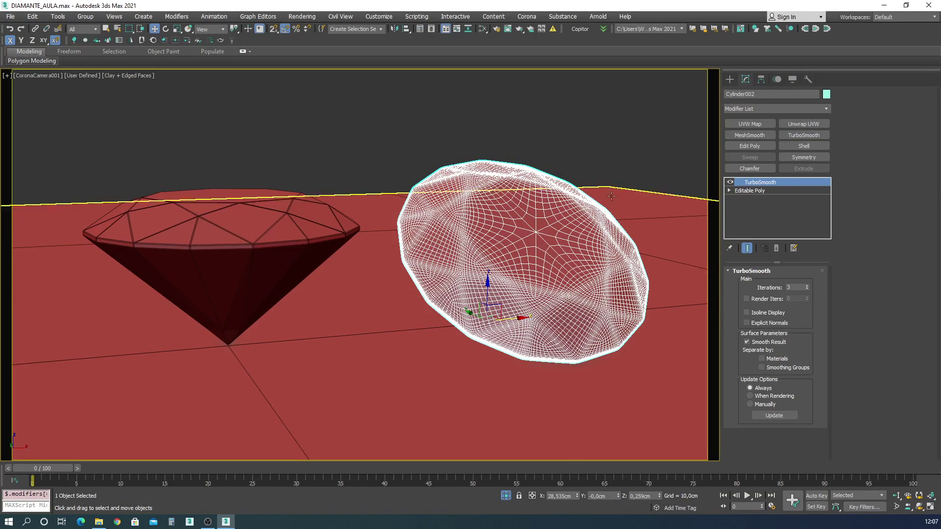
{"action": "key", "text": "ctrl+d"}
{"action": "left_click", "coordinate": [524, 250]}
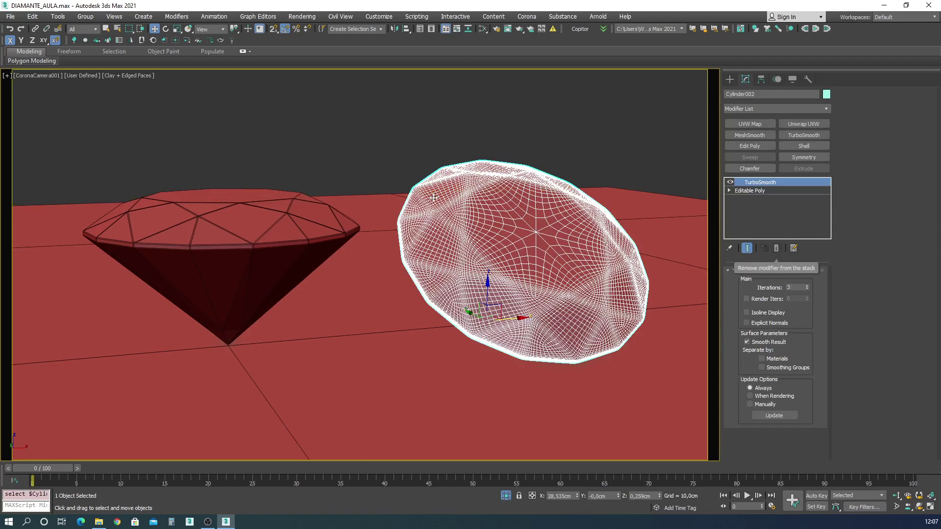
{"action": "left_click", "coordinate": [776, 248]}
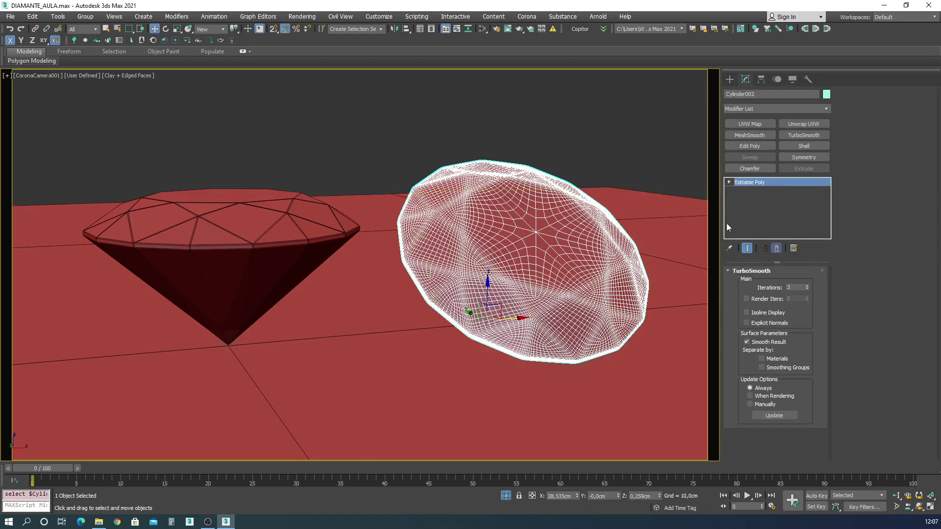
- Run the Corona interactive render of both unsmoothed diamonds again with bloom and glare, and stop it
{"action": "left_click", "coordinate": [133, 76]}
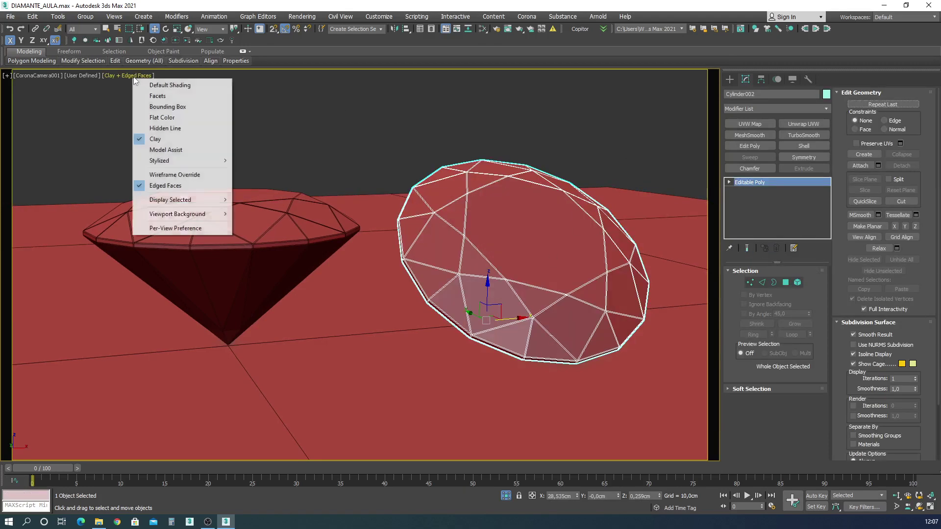
{"action": "left_click", "coordinate": [493, 93]}
{"action": "left_click", "coordinate": [493, 93]}
{"action": "left_click", "coordinate": [185, 42]}
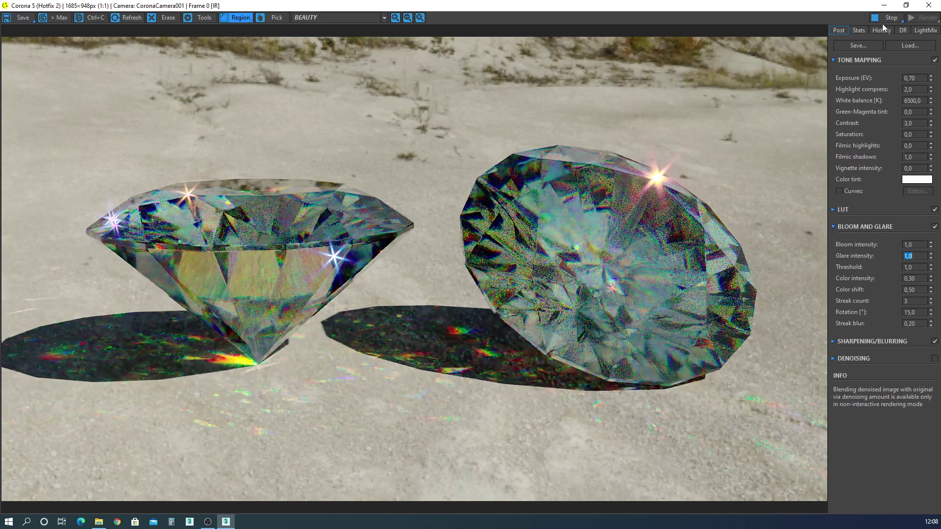
{"action": "left_click", "coordinate": [883, 22]}
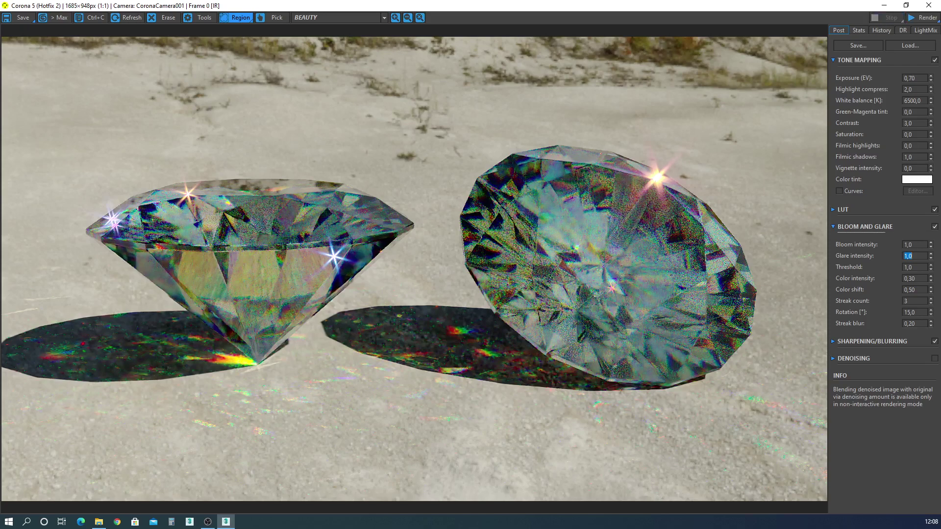